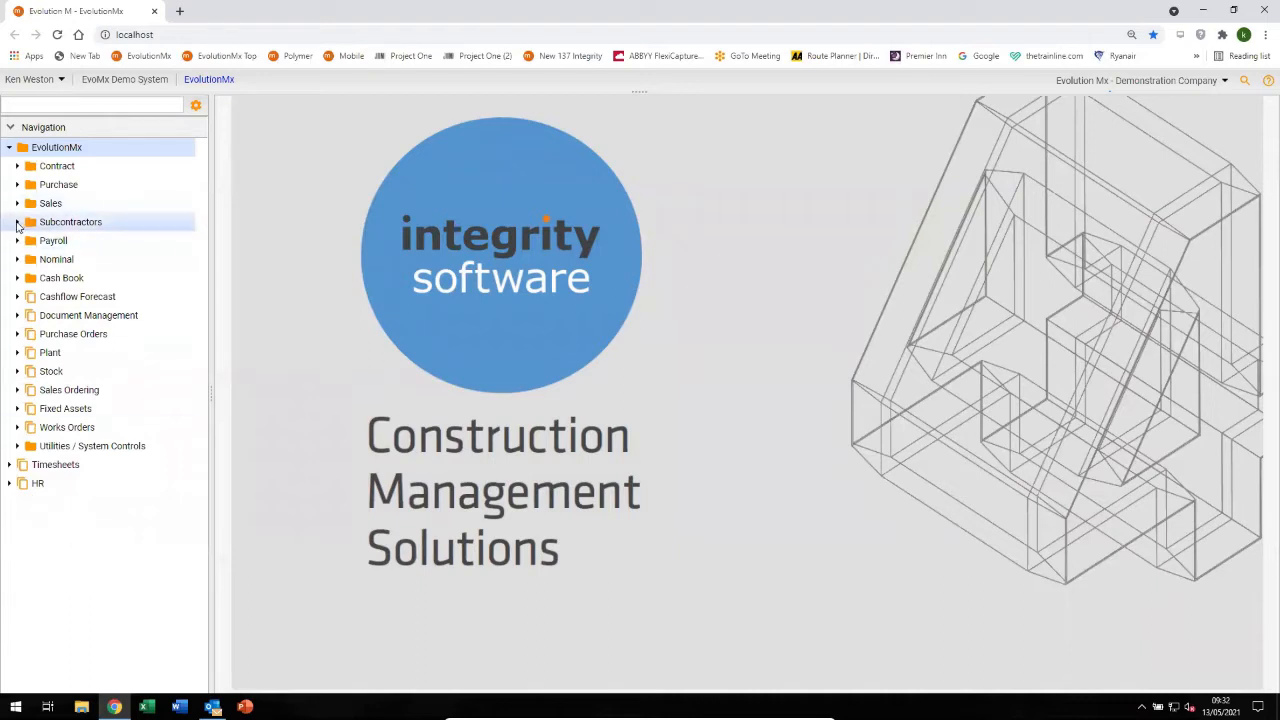
# Open the Subcontractor Dashboard from the Subcontractors folder, briefly hiding and restoring the navigation tree.
pyautogui.click(17, 223)
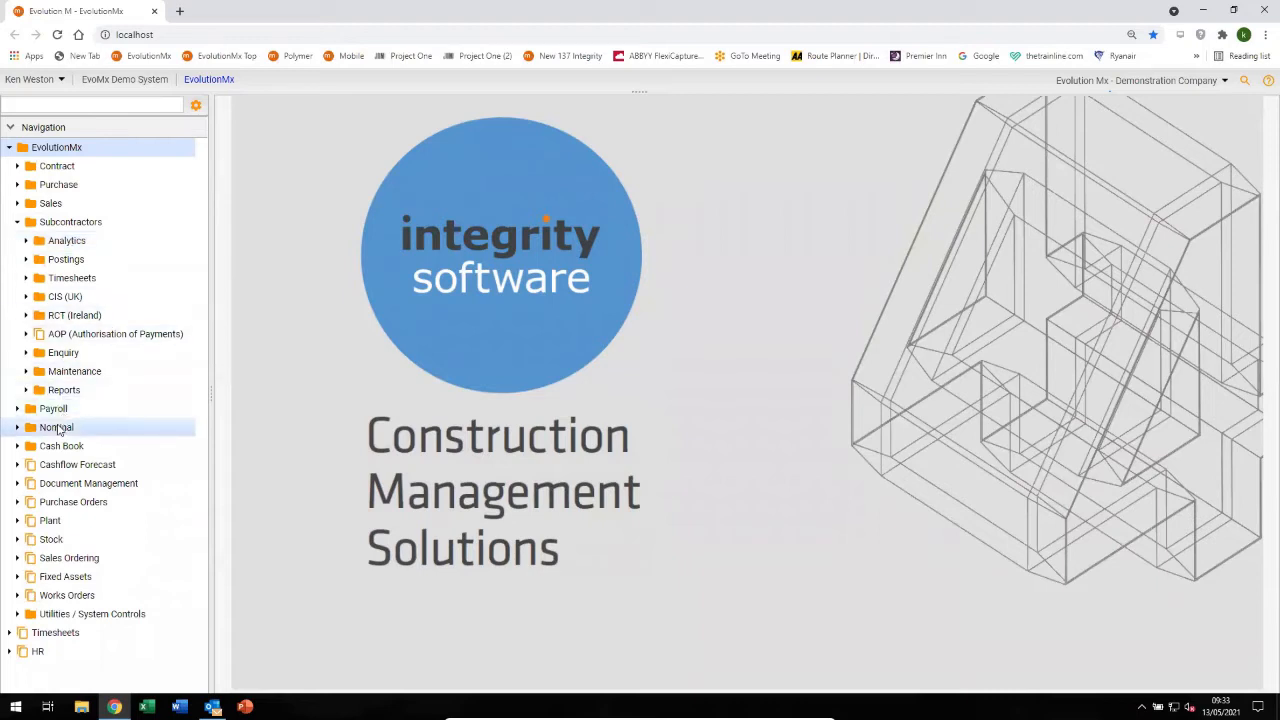
pyautogui.click(73, 224)
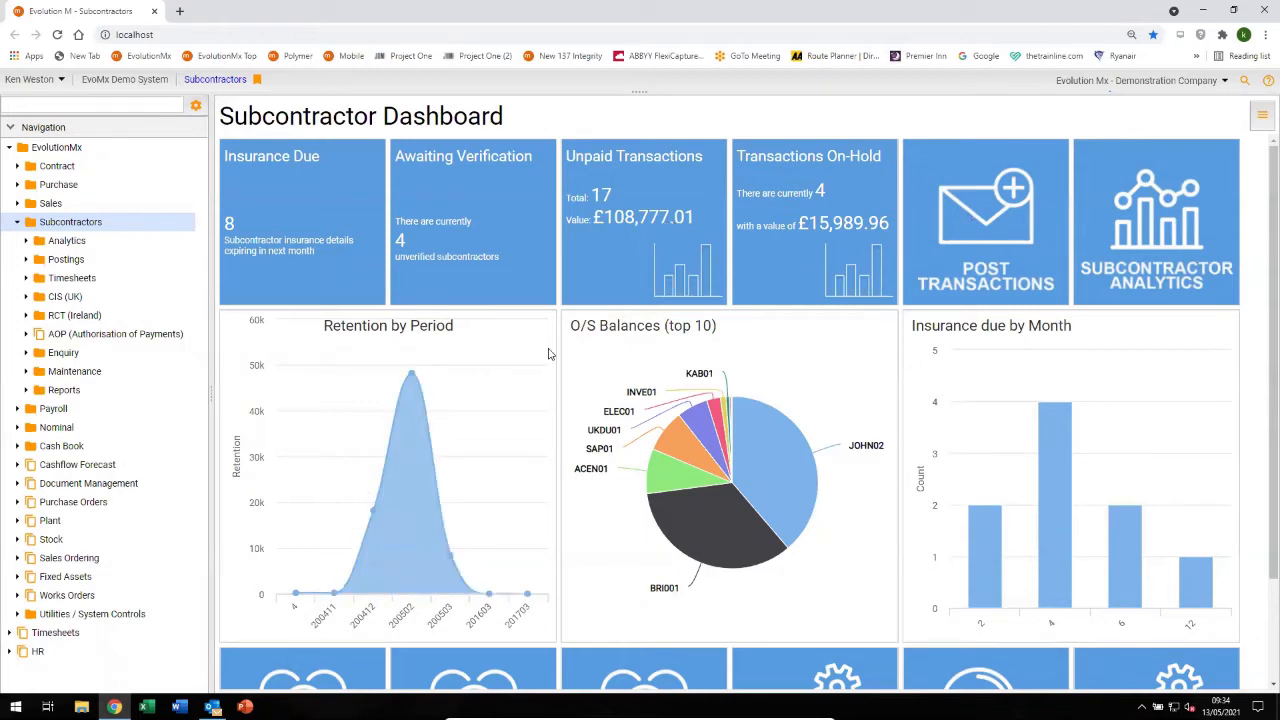
pyautogui.click(210, 393)
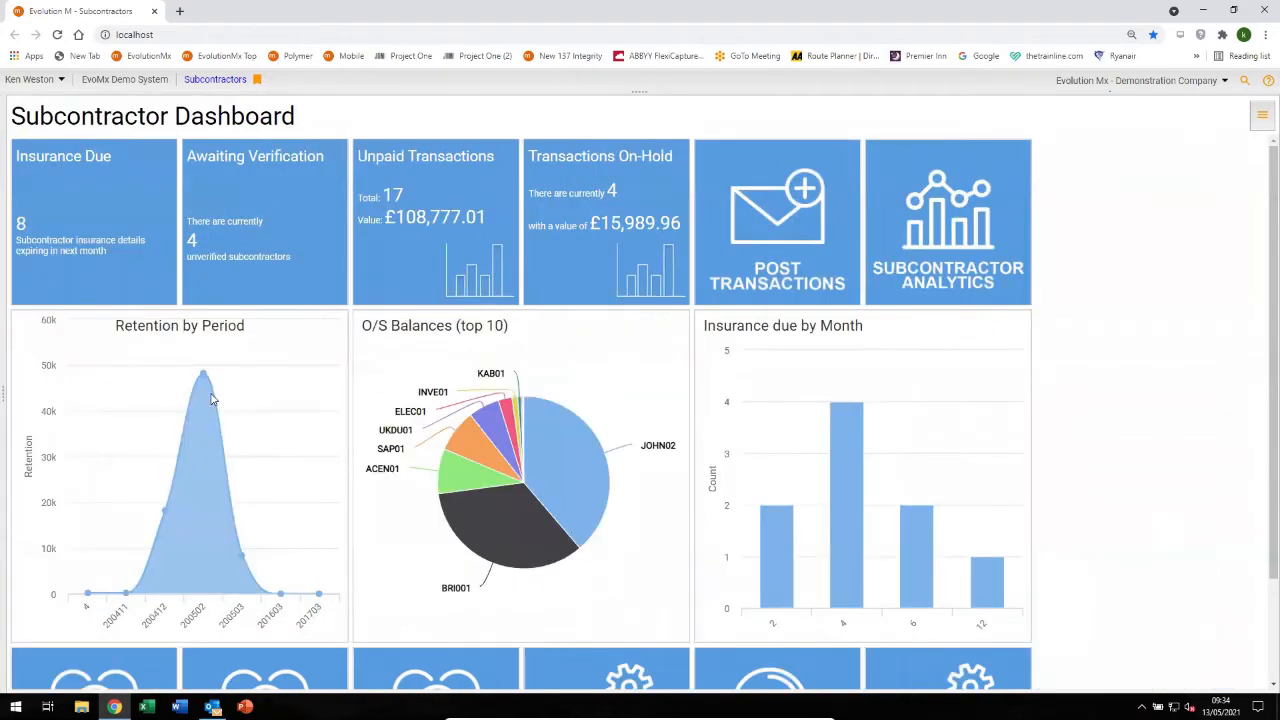
pyautogui.click(7, 393)
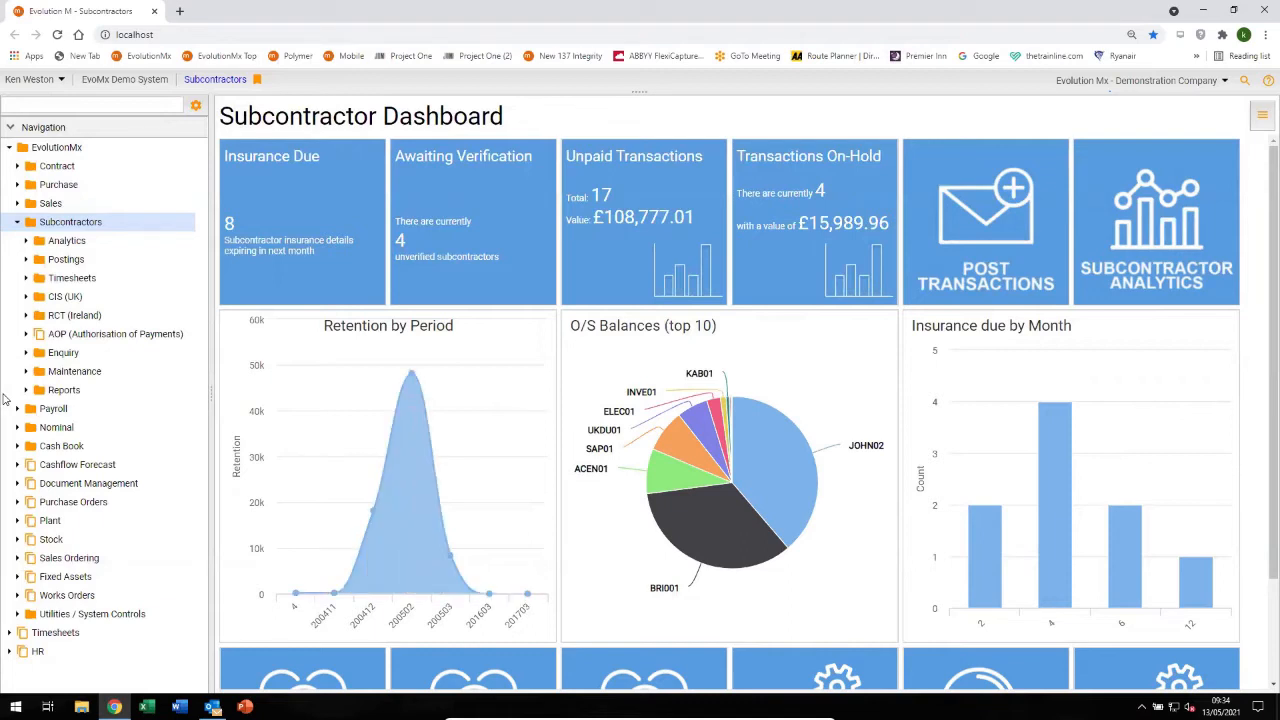
pyautogui.click(258, 80)
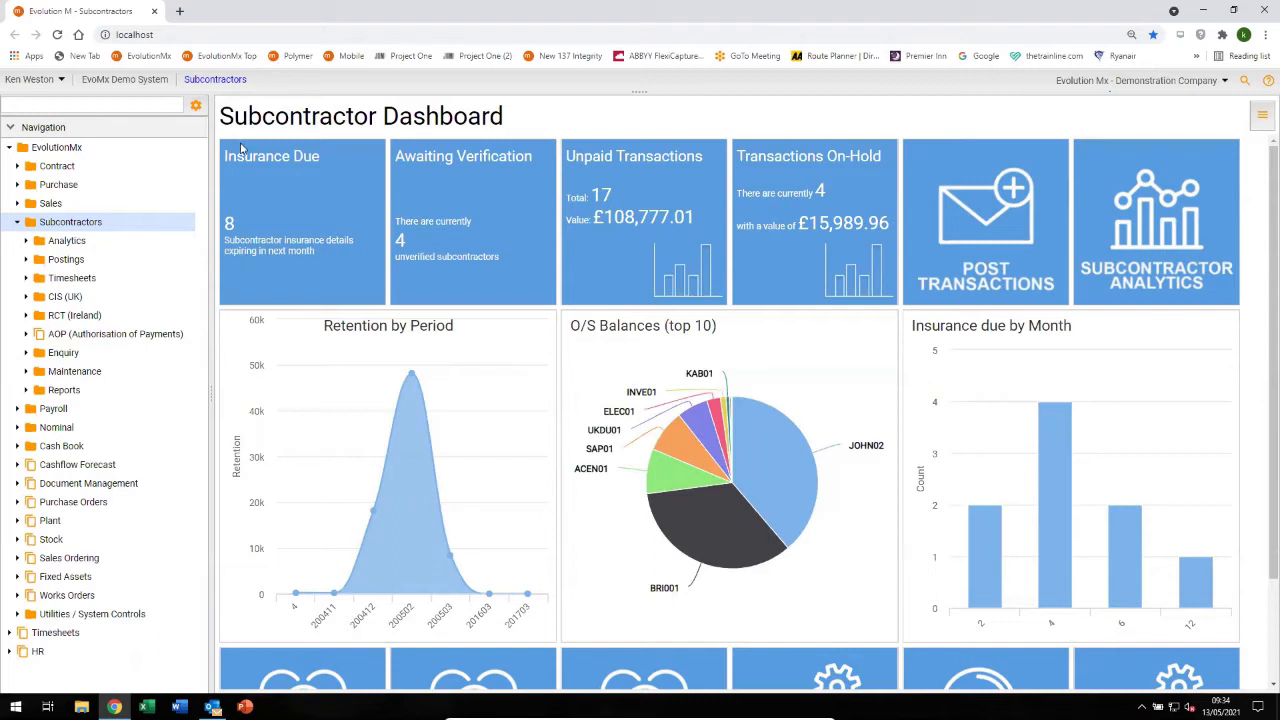
# Open the list of subcontractors awaiting verification from the dashboard and look at its available columns.
pyautogui.click(464, 207)
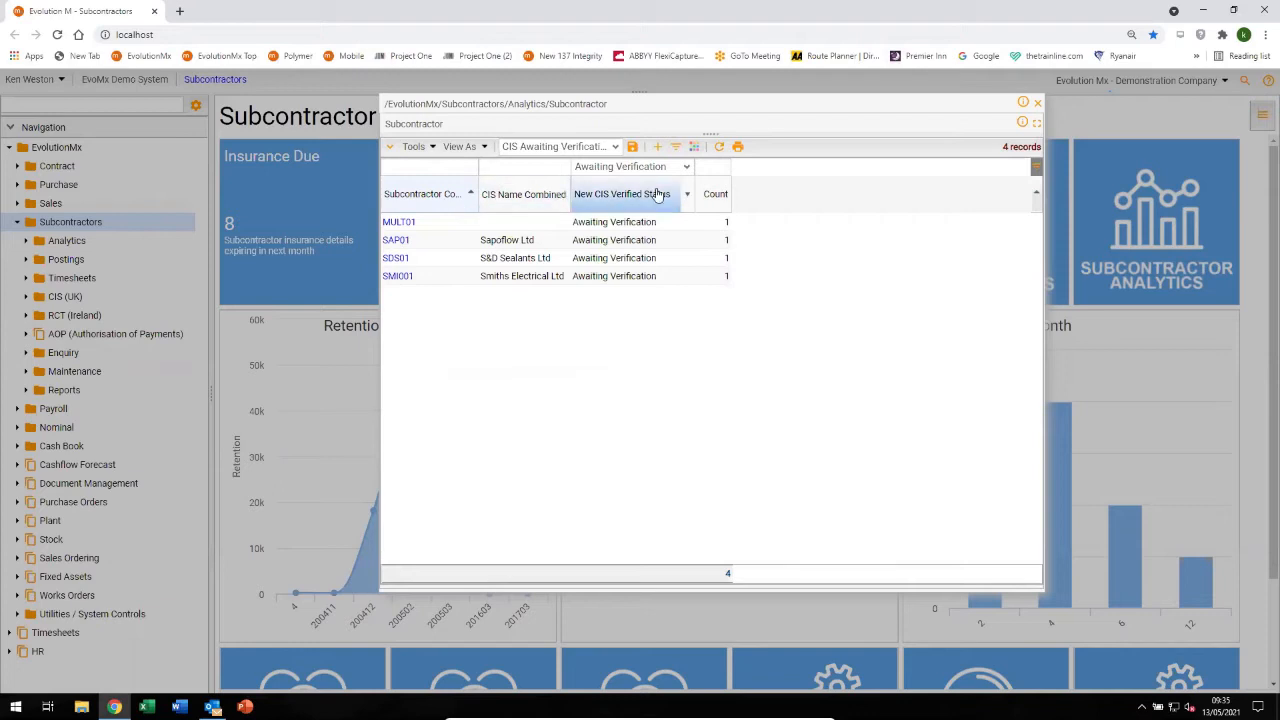
pyautogui.click(659, 148)
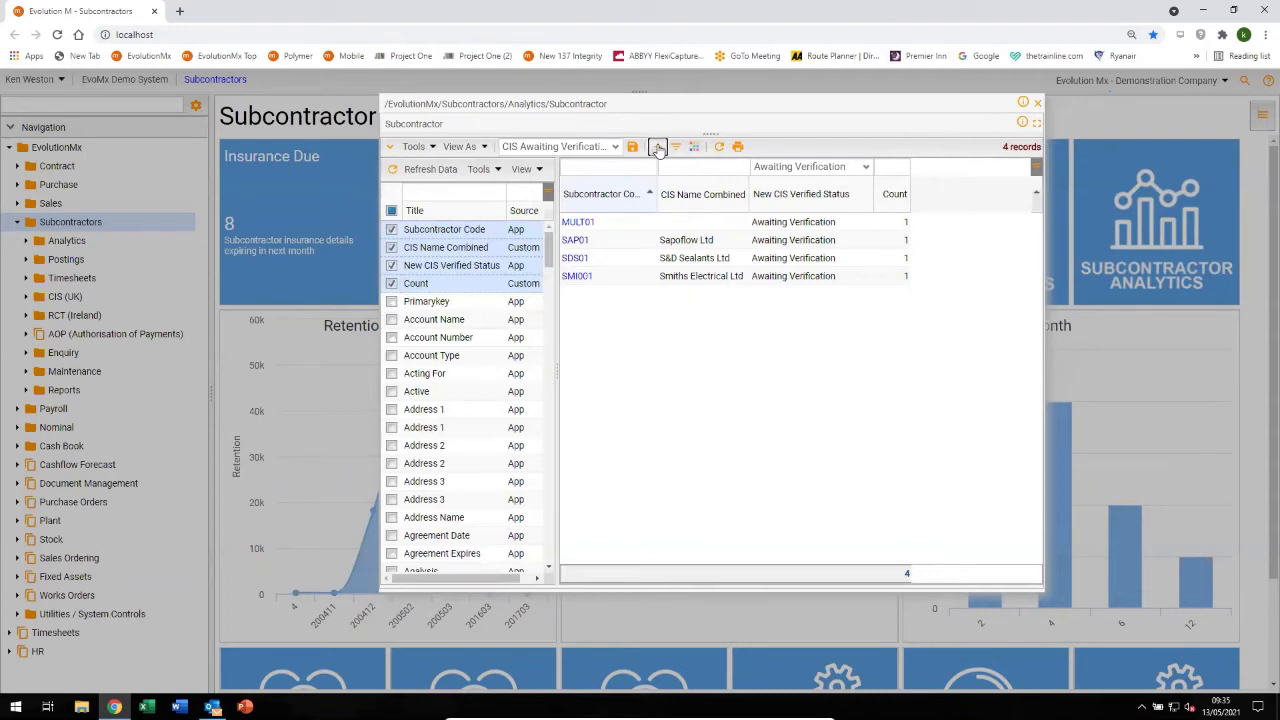
pyautogui.click(659, 148)
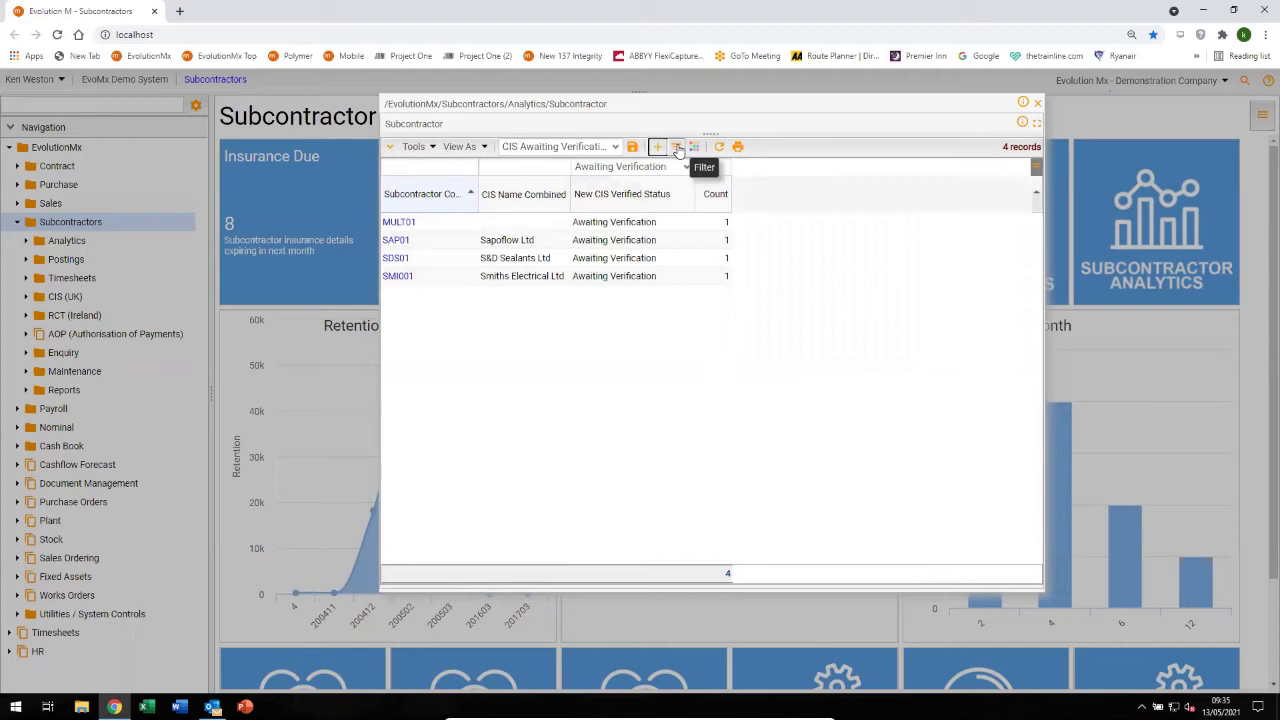
# Clear the list's CIS verified status filter and reapply it to show all subcontractors.
pyautogui.click(677, 149)
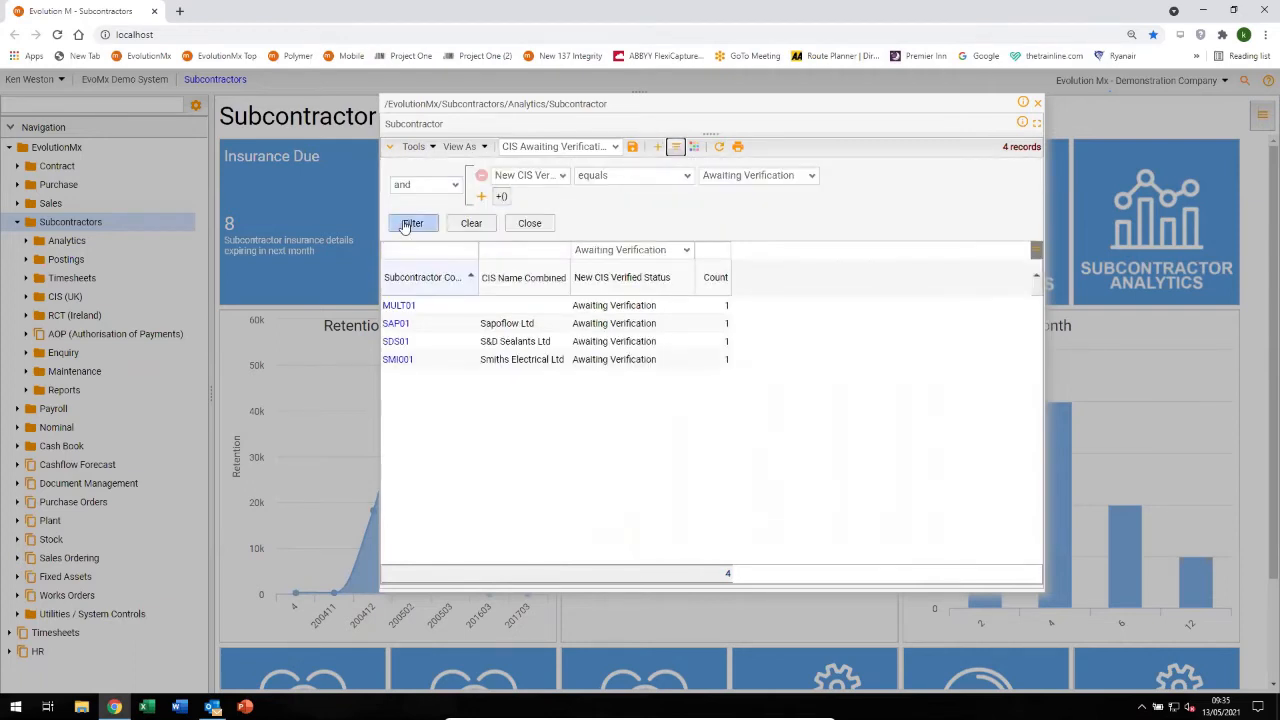
pyautogui.click(471, 224)
pyautogui.click(420, 225)
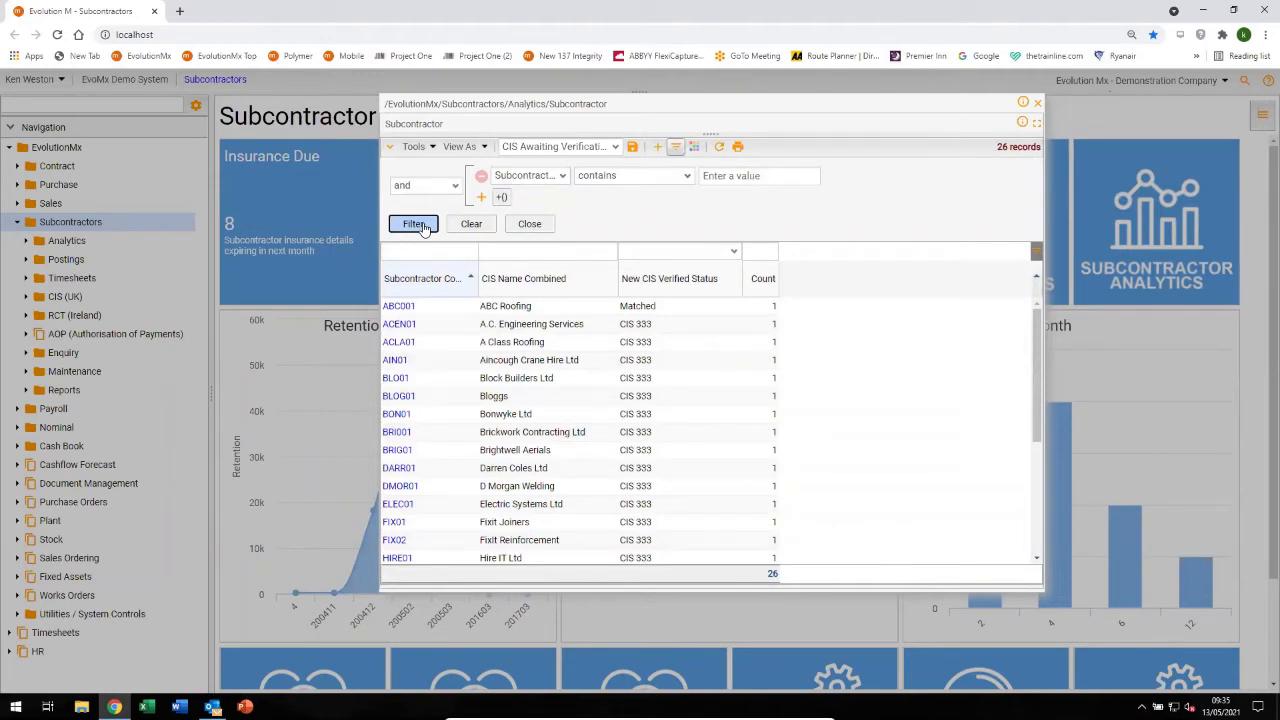
# Open the Subcontractors Enquiry for ABC001 from the list and show its tax and verification details.
pyautogui.click(398, 308)
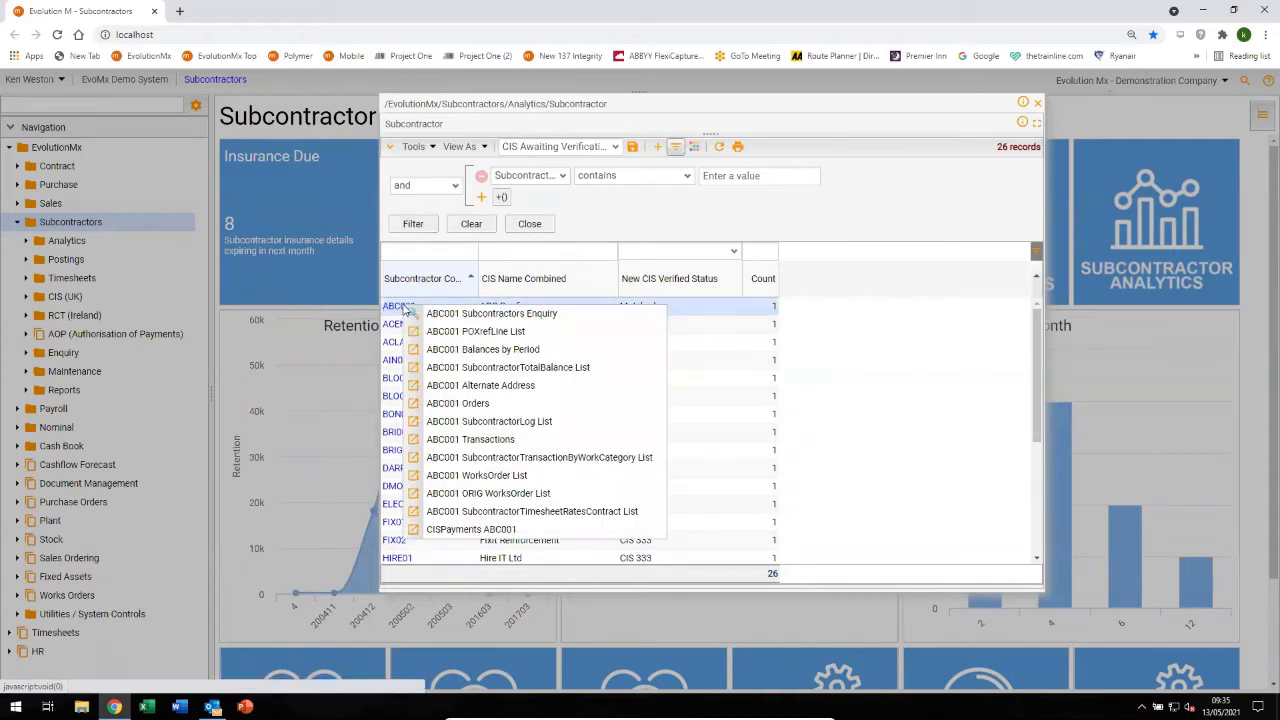
pyautogui.click(493, 314)
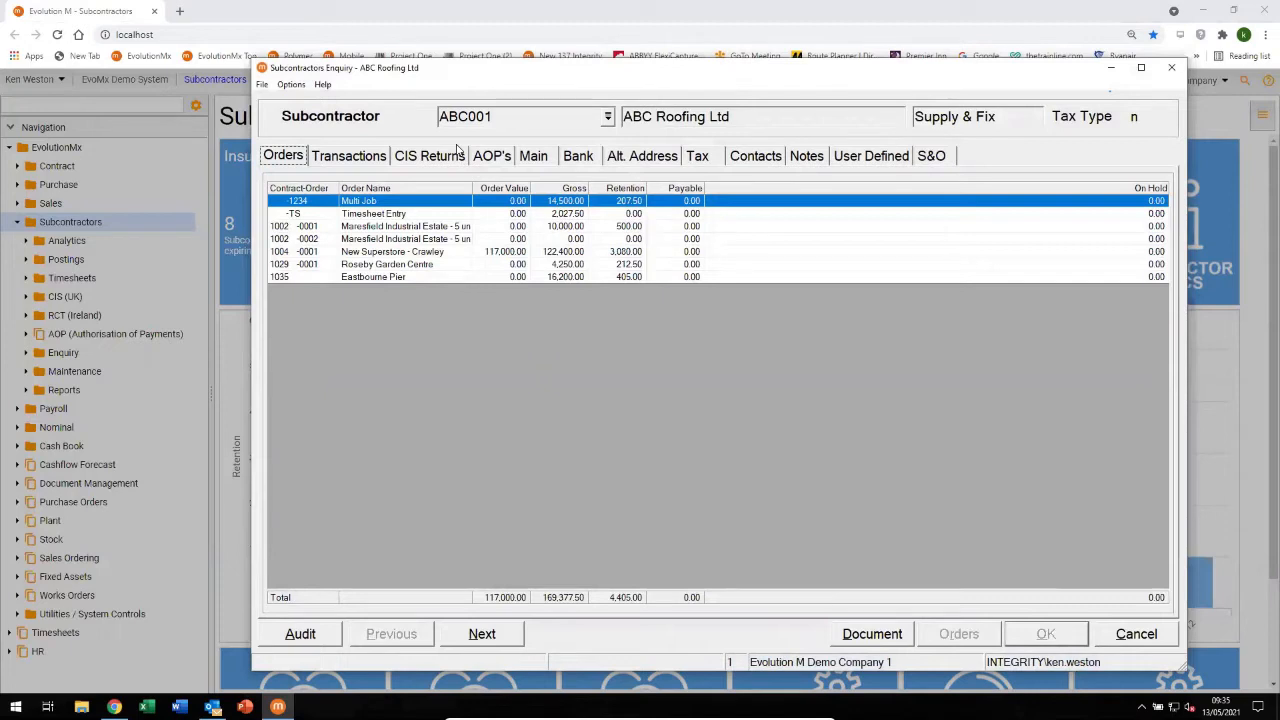
pyautogui.click(703, 158)
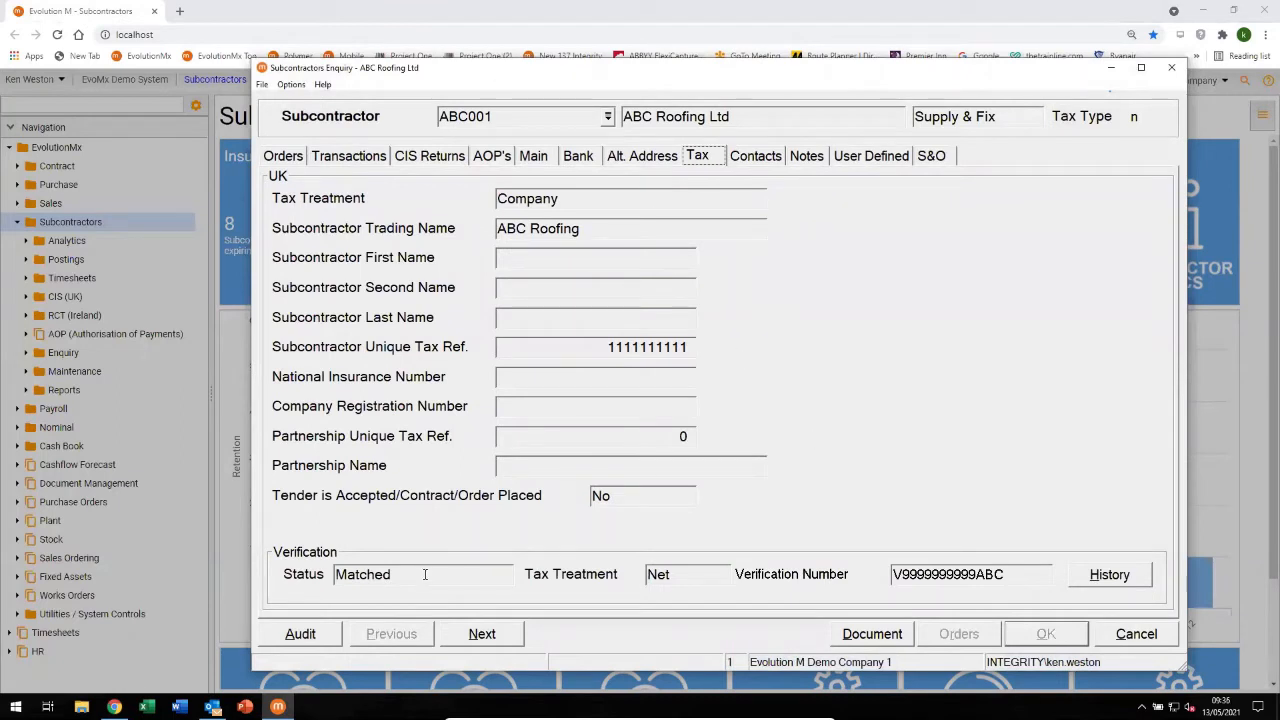
# Look at ABC001's CIS verification history, and close the enquiry and the subcontractor list.
pyautogui.click(1107, 580)
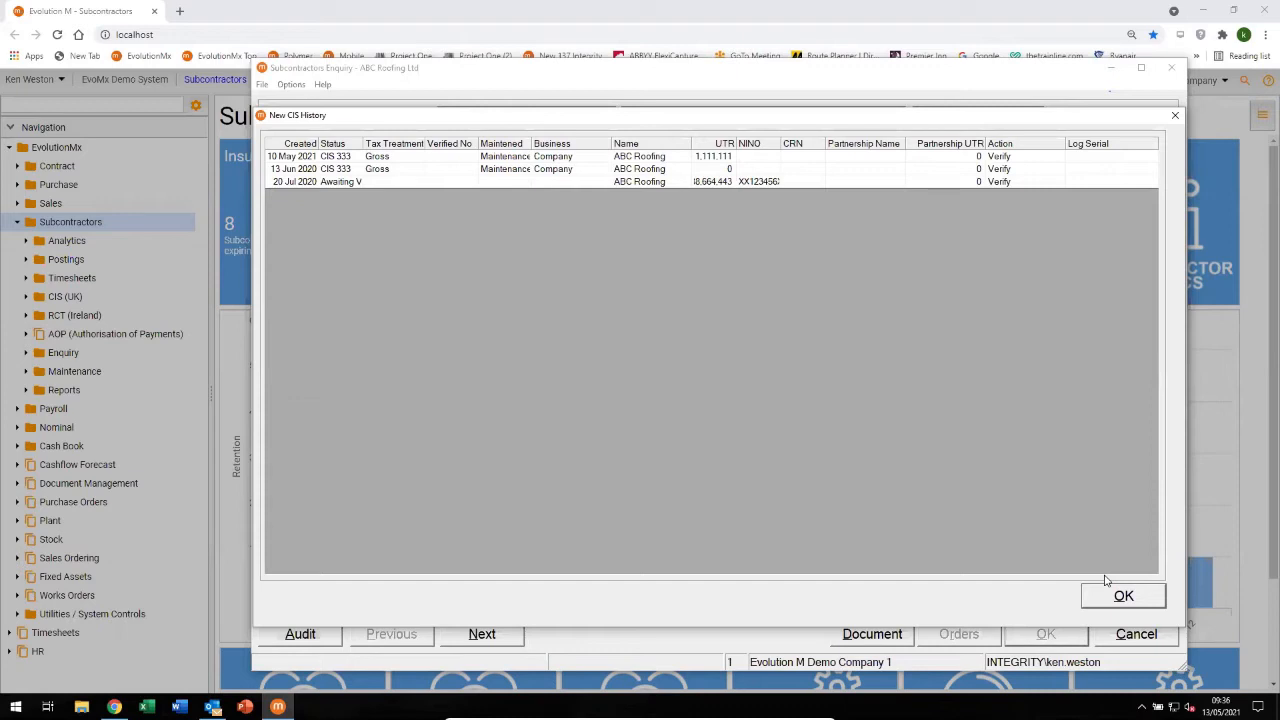
pyautogui.click(1113, 596)
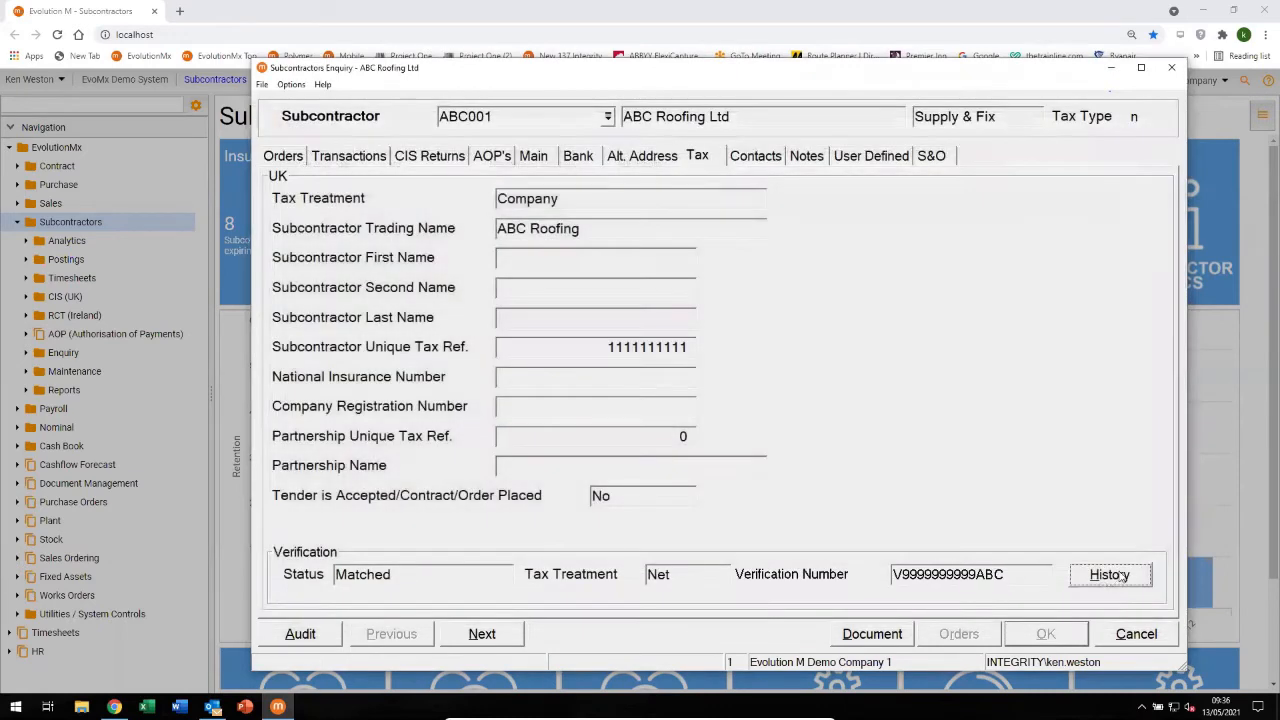
pyautogui.click(1130, 636)
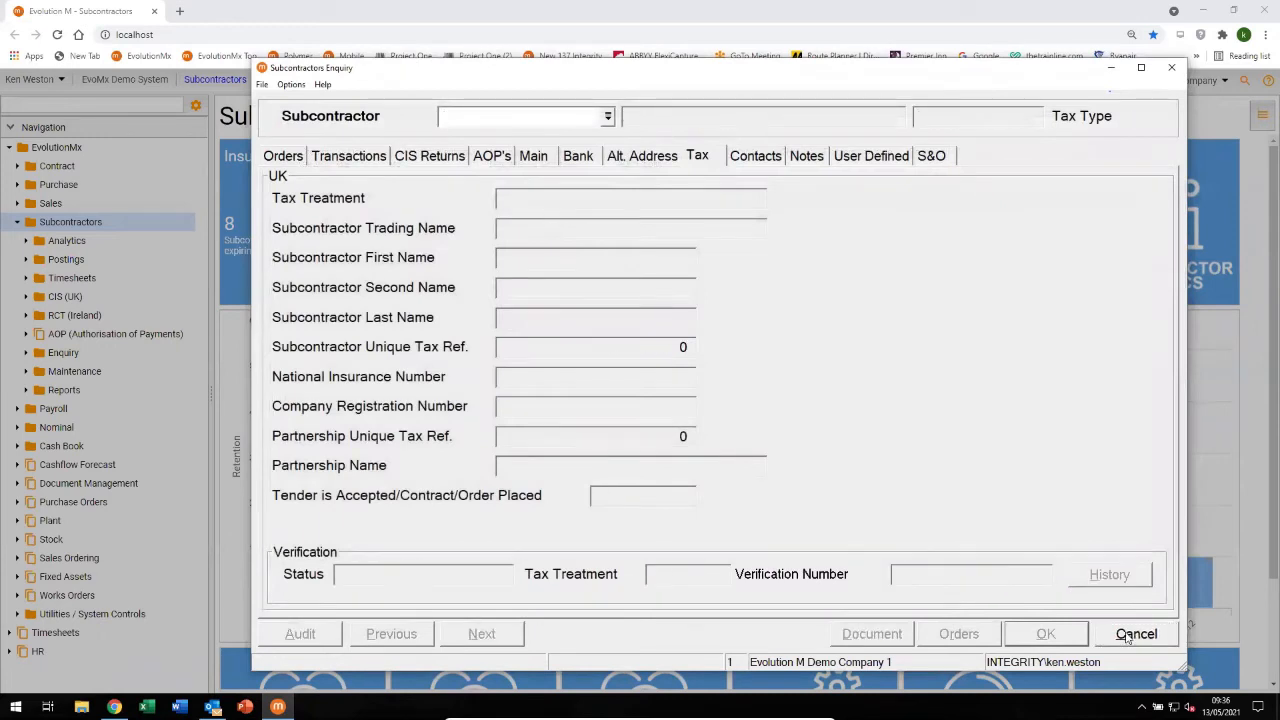
pyautogui.click(1134, 635)
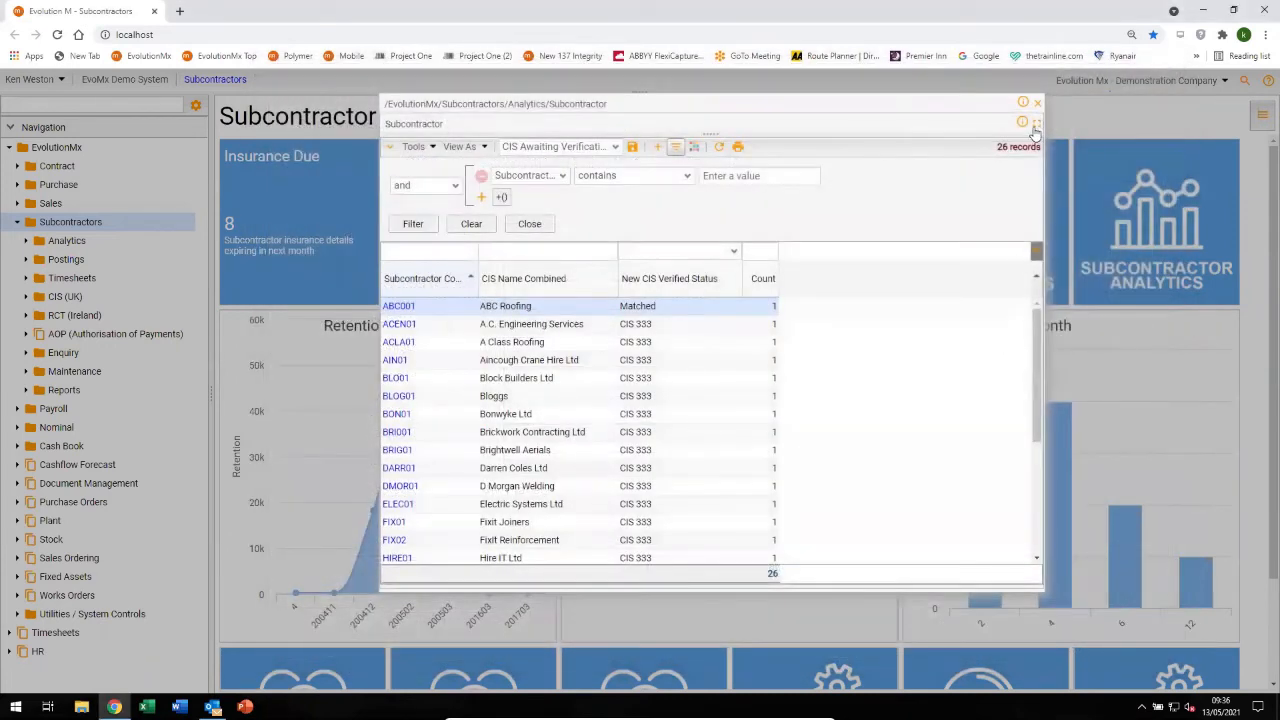
pyautogui.click(1038, 105)
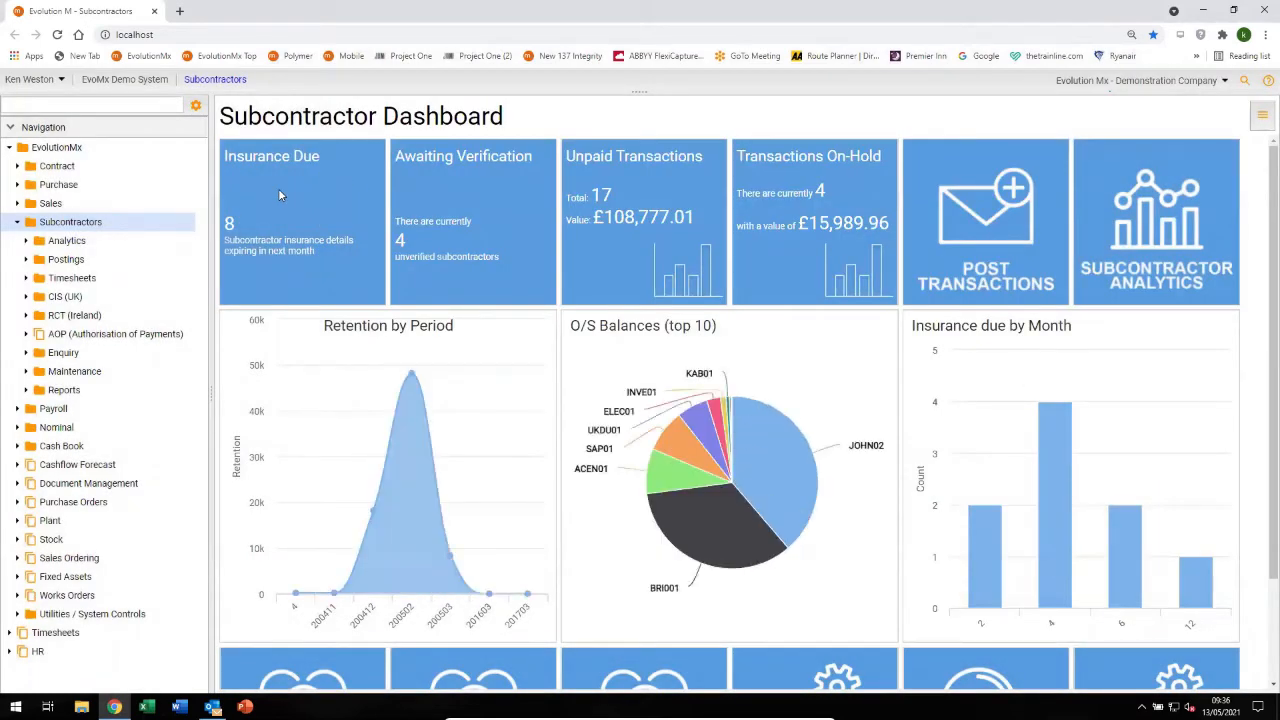
# Open the Insurance Due list from the dashboard and view the Subcontractors Enquiry for ABC001.
pyautogui.click(301, 241)
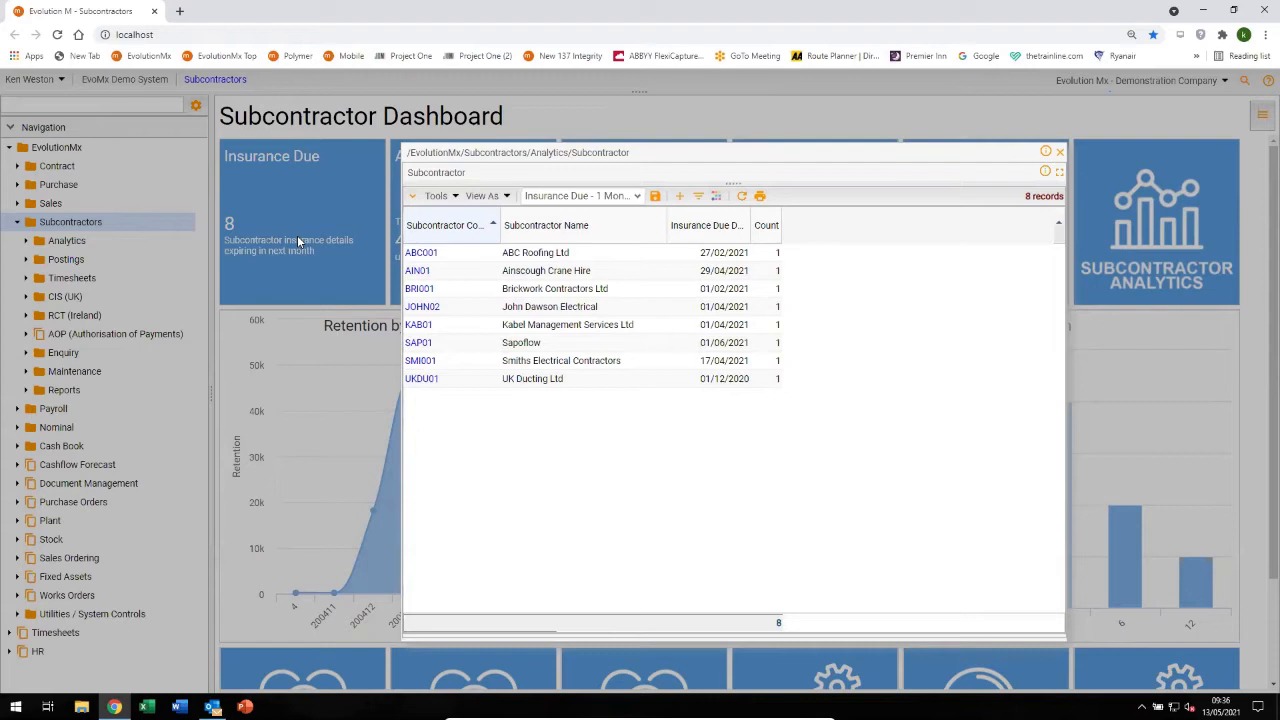
pyautogui.click(423, 256)
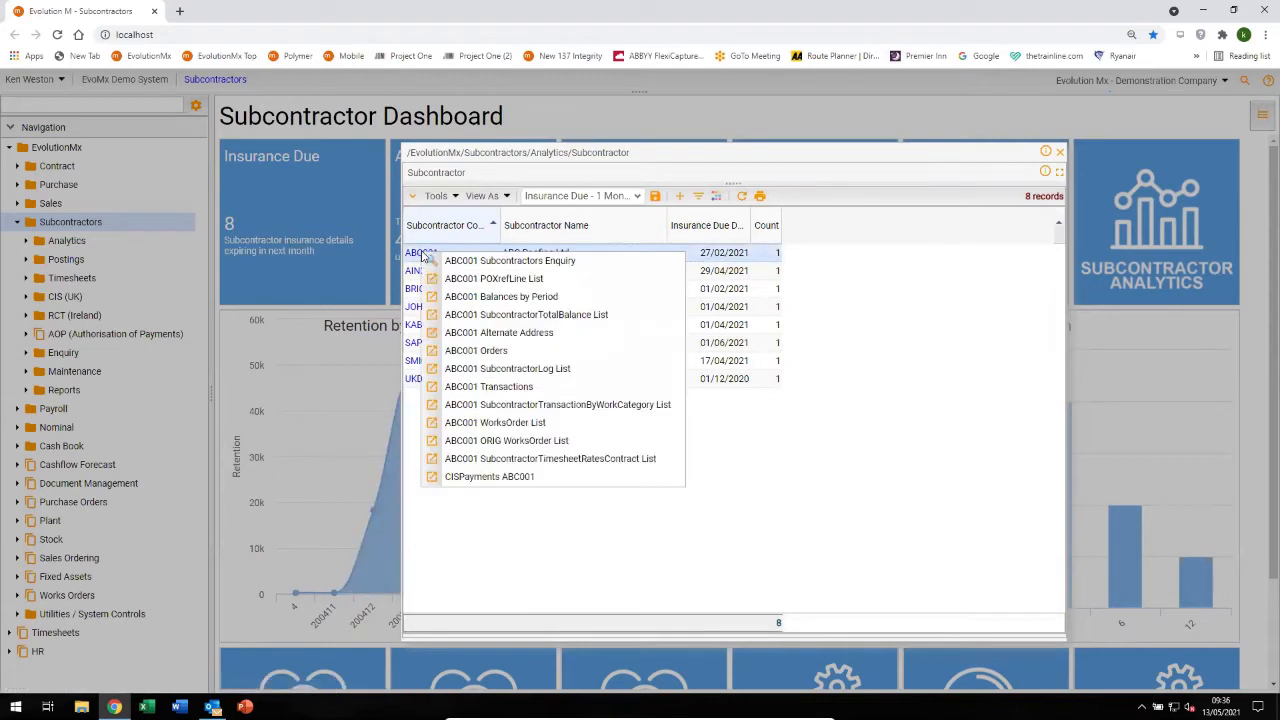
pyautogui.click(509, 268)
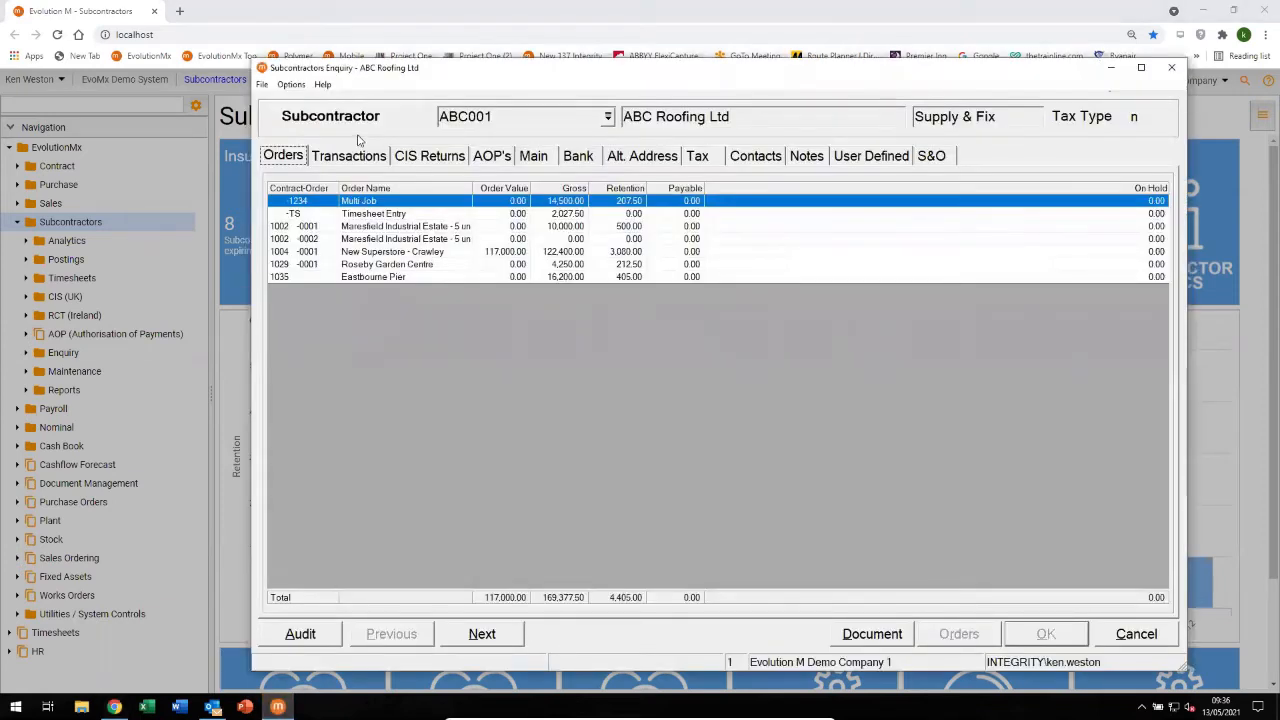
# Clear the selected subcontractor and search the subcontractor records by Insurance Due Date for "apr".
pyautogui.press('Escape')
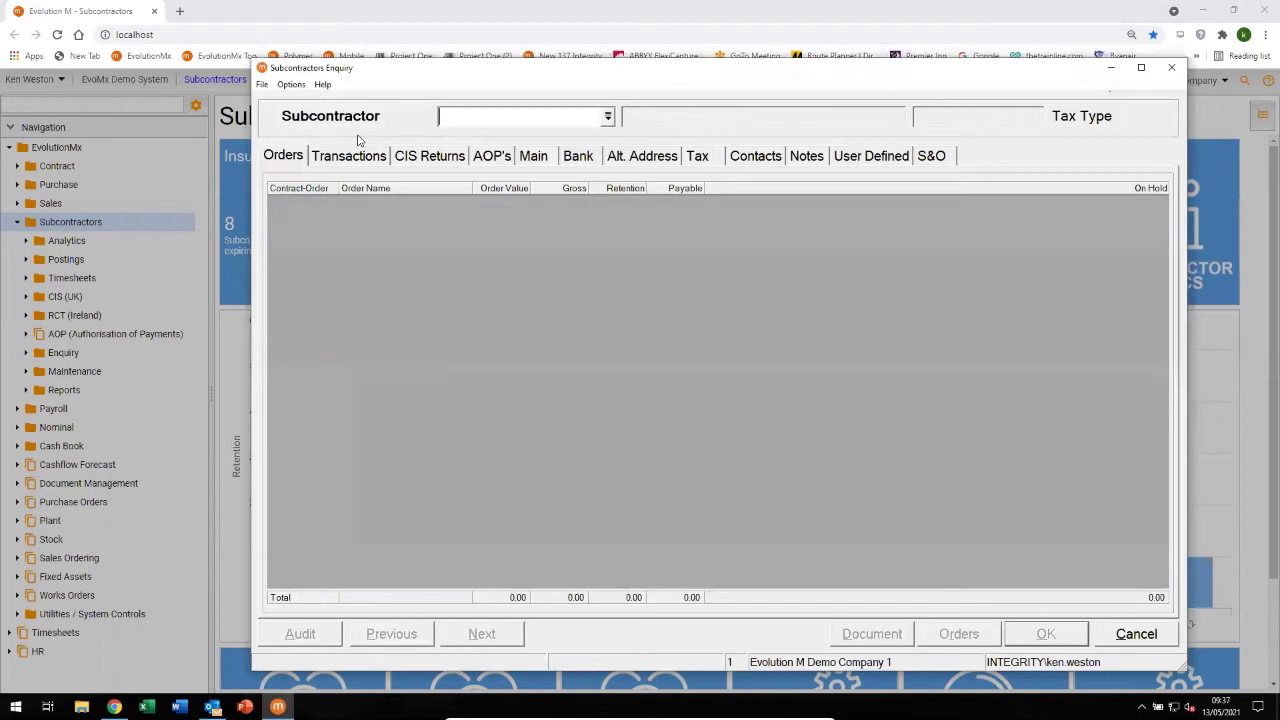
pyautogui.press('Return')
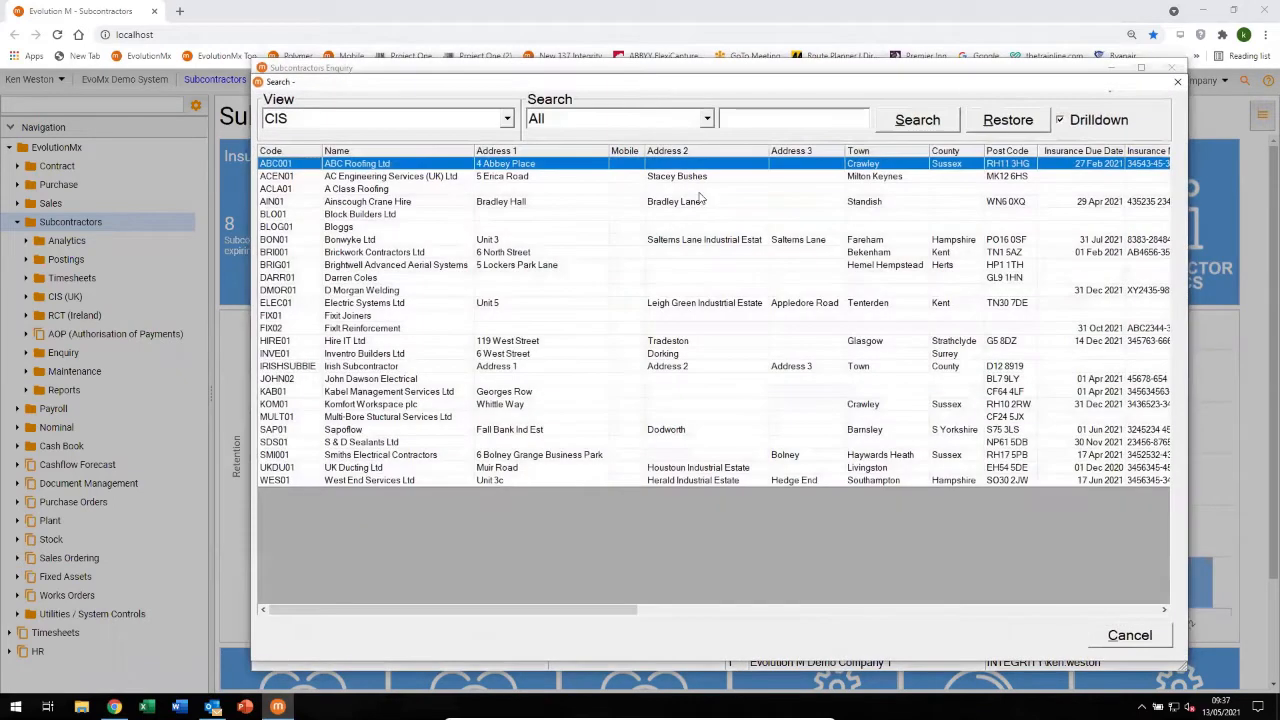
pyautogui.click(707, 119)
pyautogui.moveTo(711, 168); pyautogui.dragTo(711, 198)
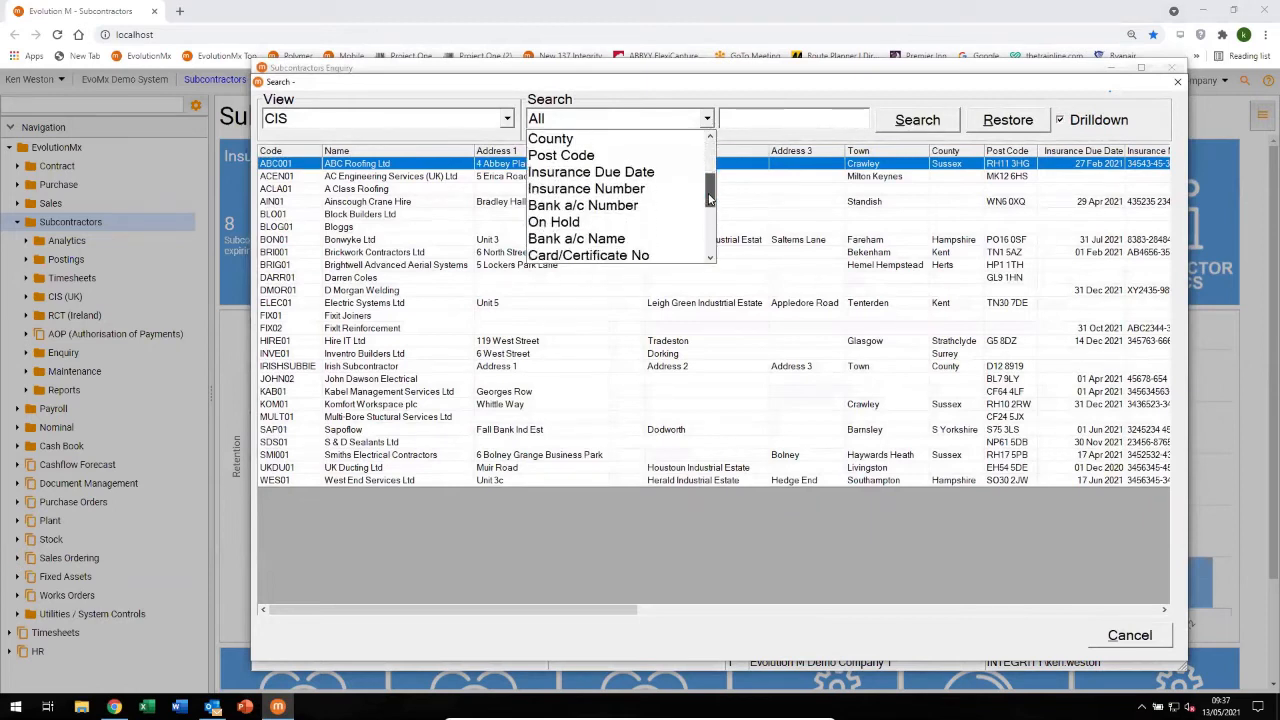
pyautogui.click(600, 172)
pyautogui.click(747, 120)
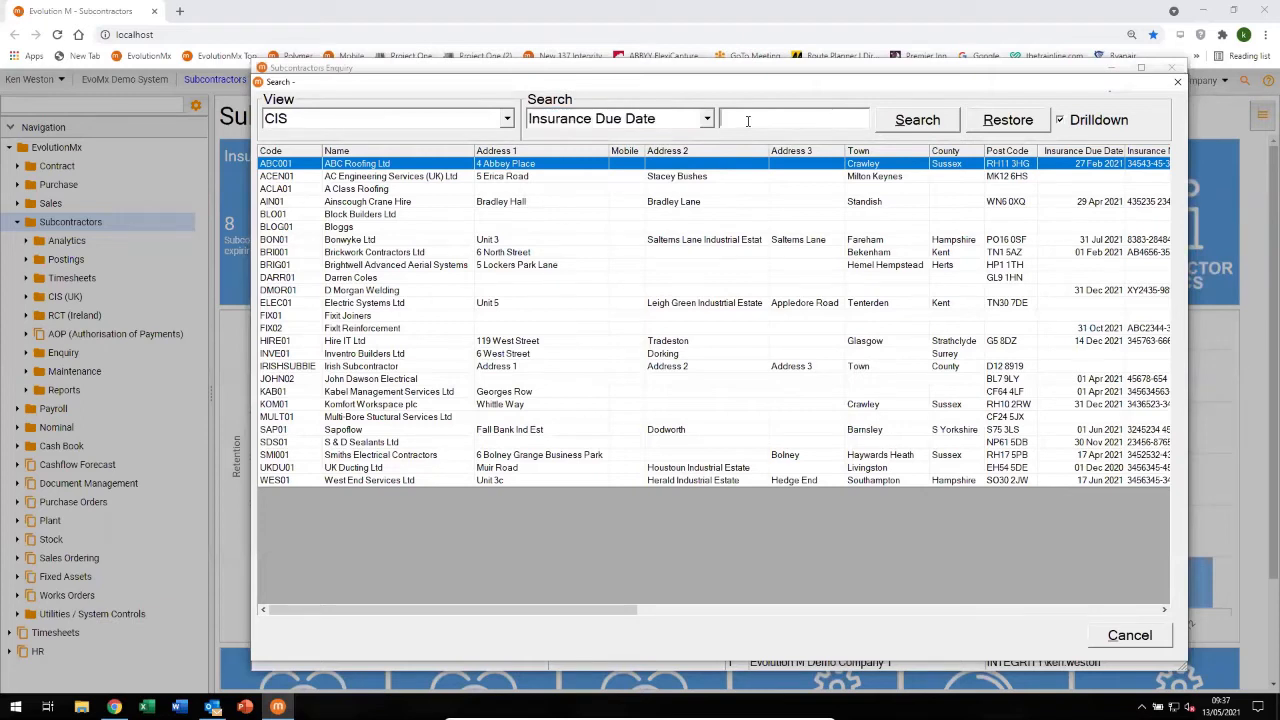
pyautogui.write('apr')
pyautogui.click(901, 122)
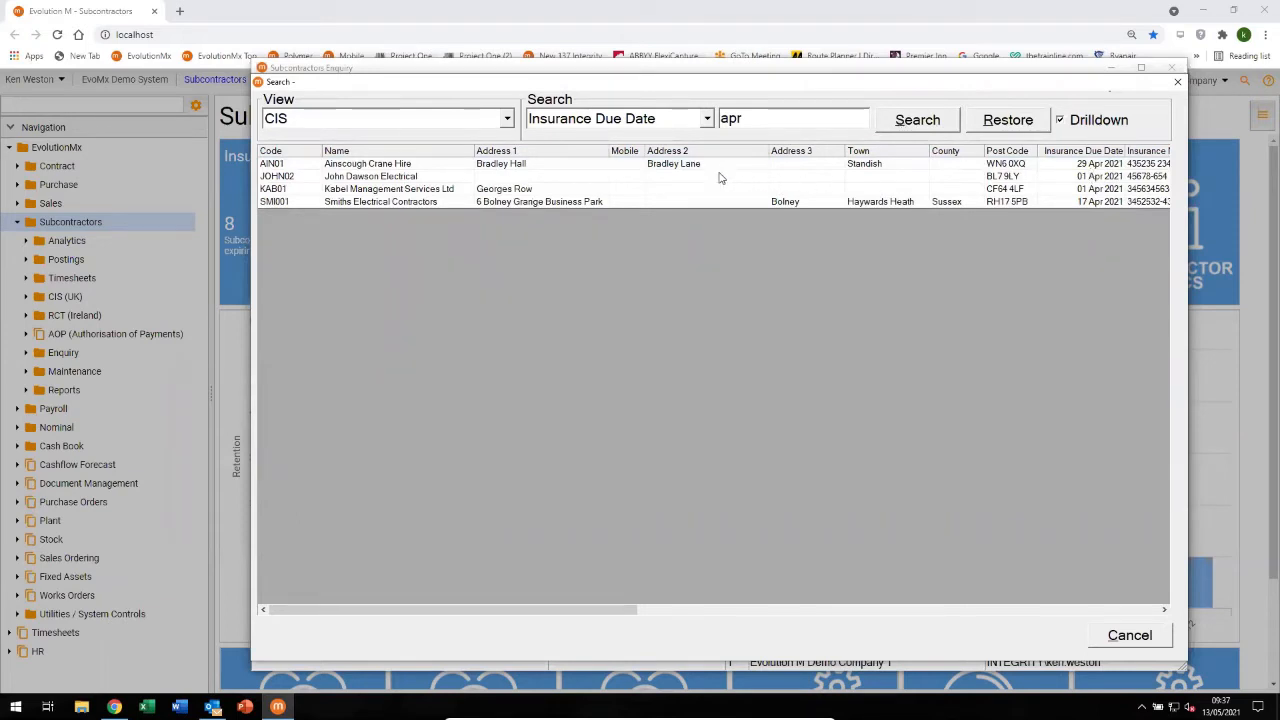
# Start a mail merge from the search results with Form SC Insurance reminder.doc as the document.
pyautogui.rightClick(686, 180)
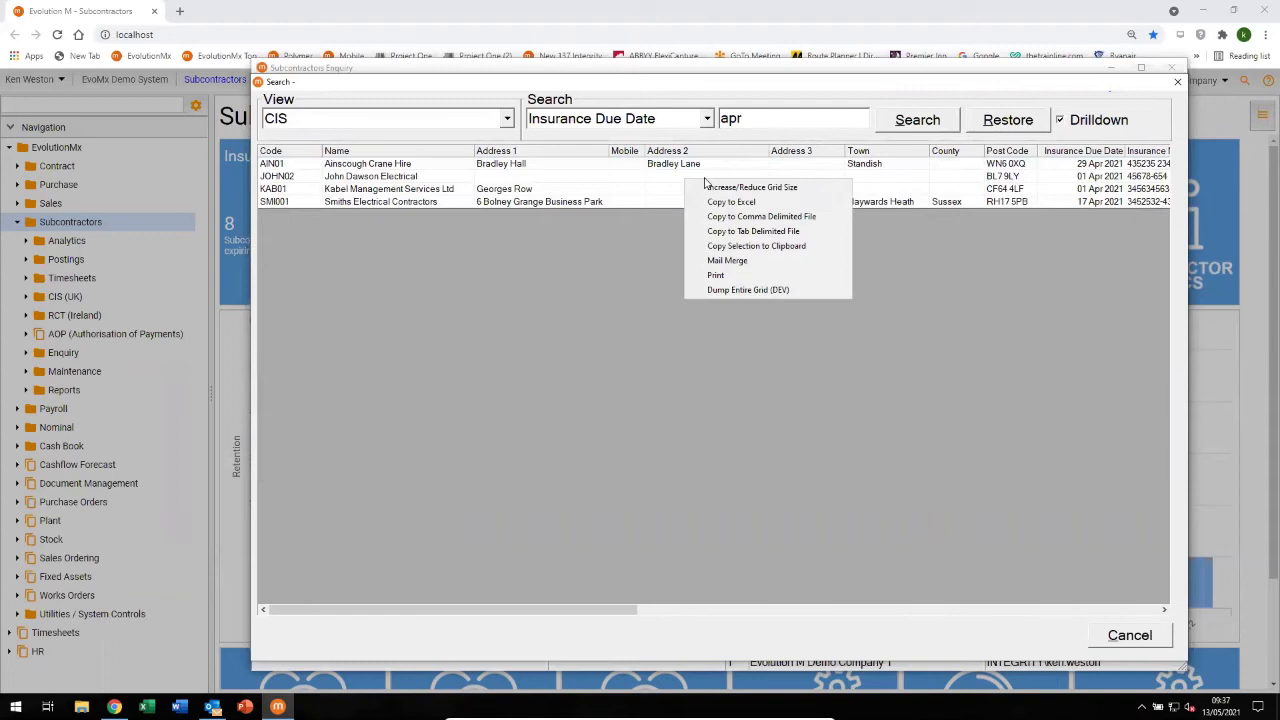
pyautogui.click(722, 261)
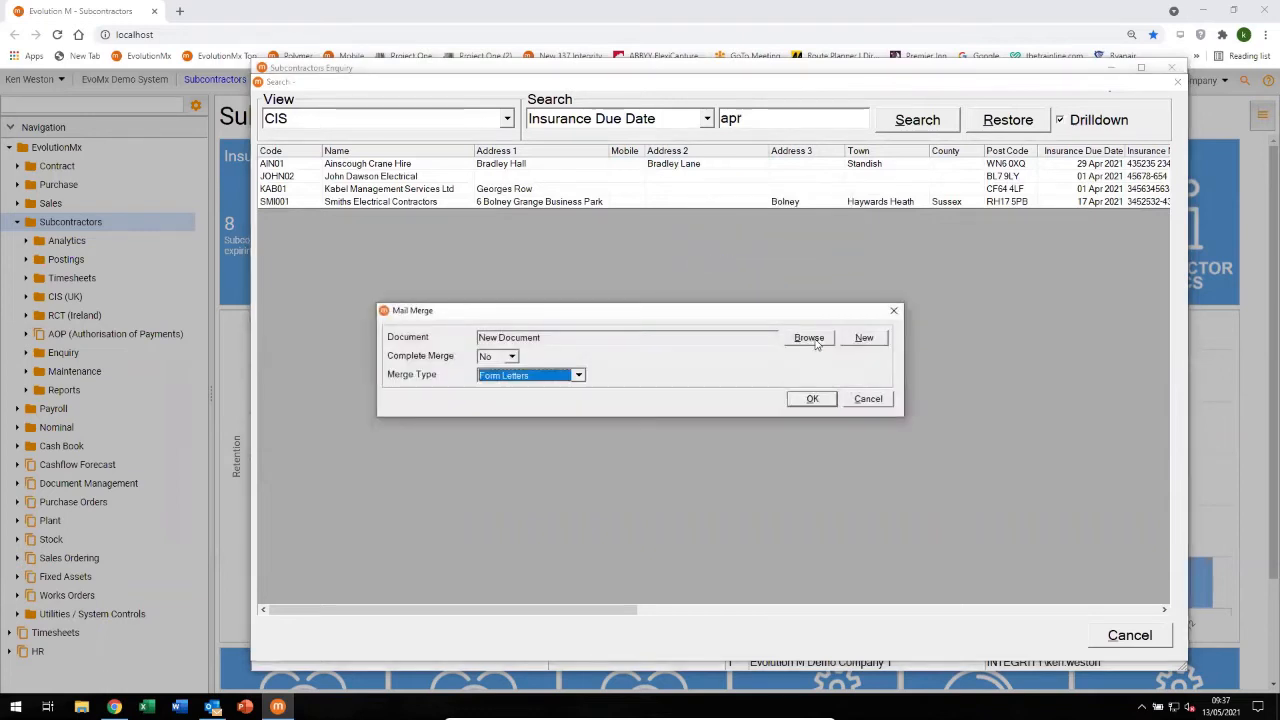
pyautogui.click(812, 339)
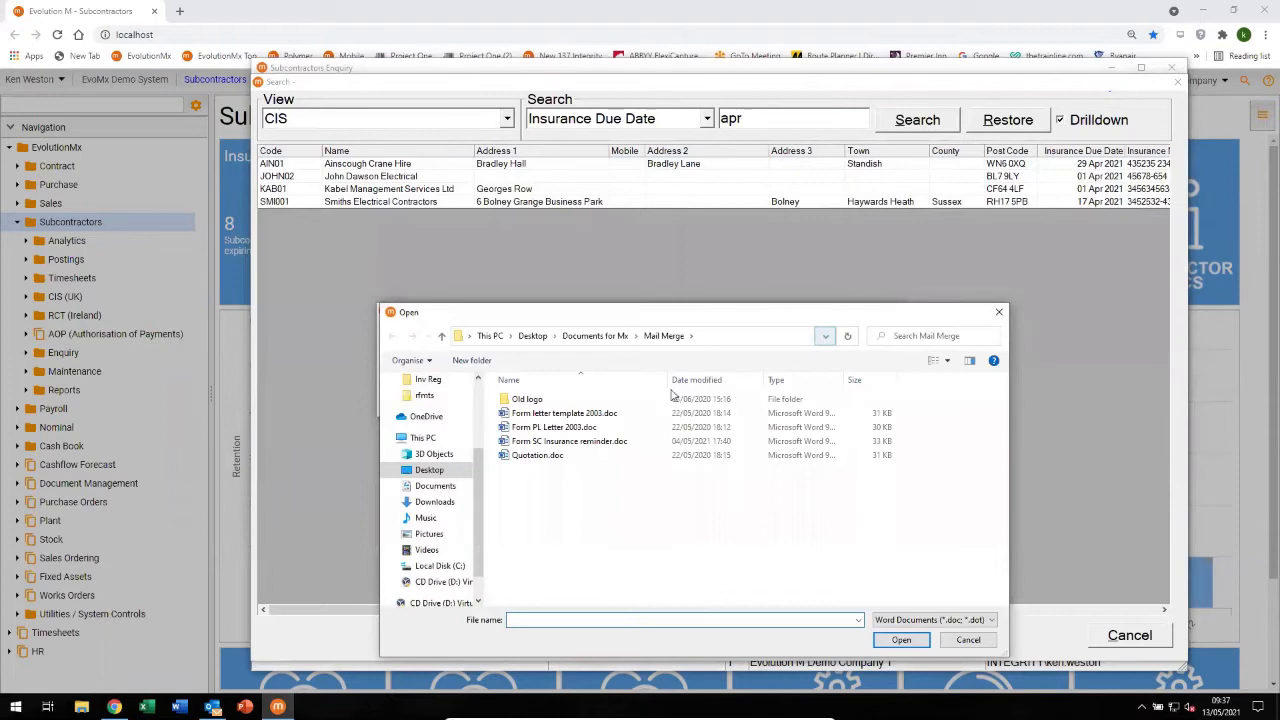
pyautogui.click(589, 443)
pyautogui.doubleClick(589, 443)
# Set Complete Merge to No and run the mail merge as Form Letters.
pyautogui.click(512, 358)
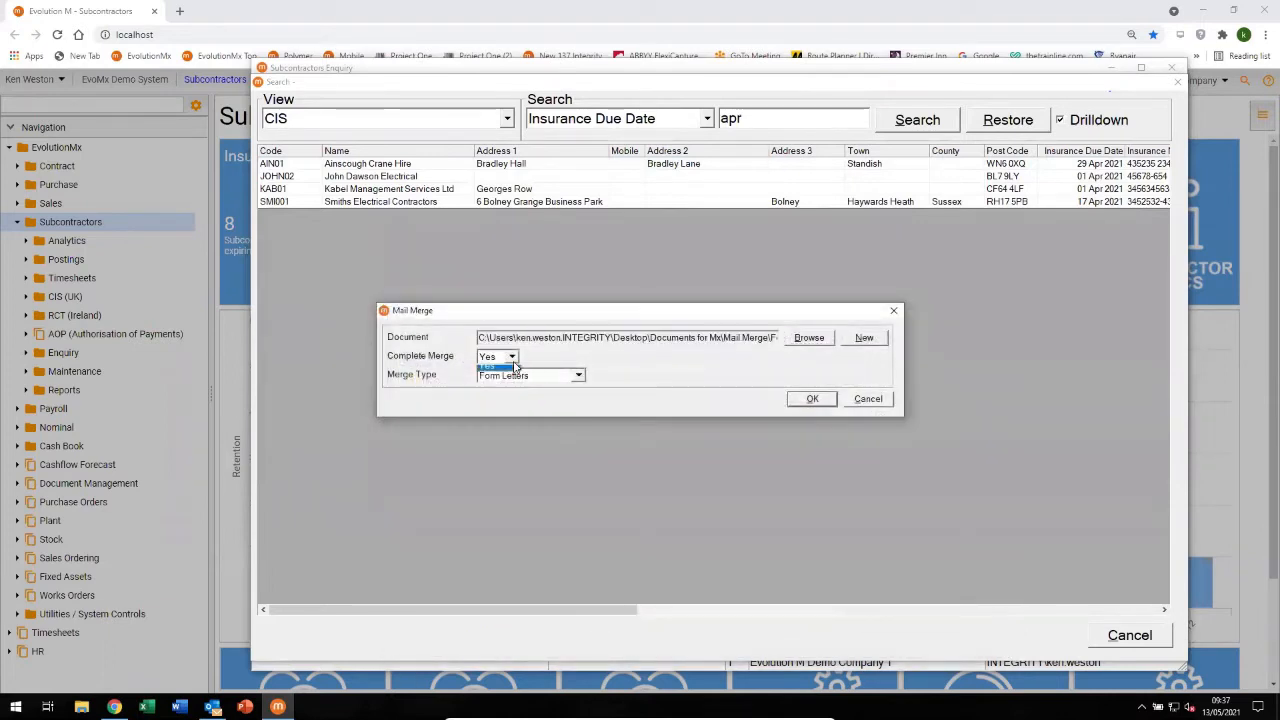
pyautogui.click(484, 372)
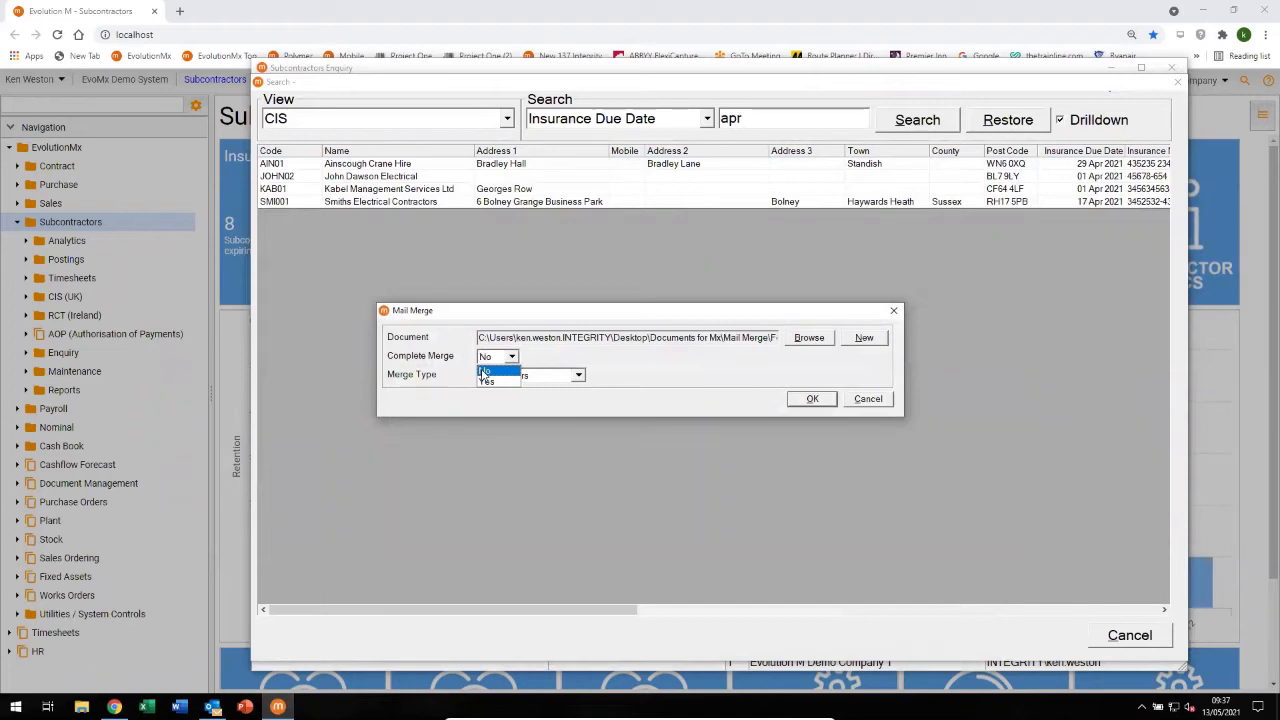
pyautogui.click(484, 372)
pyautogui.click(810, 400)
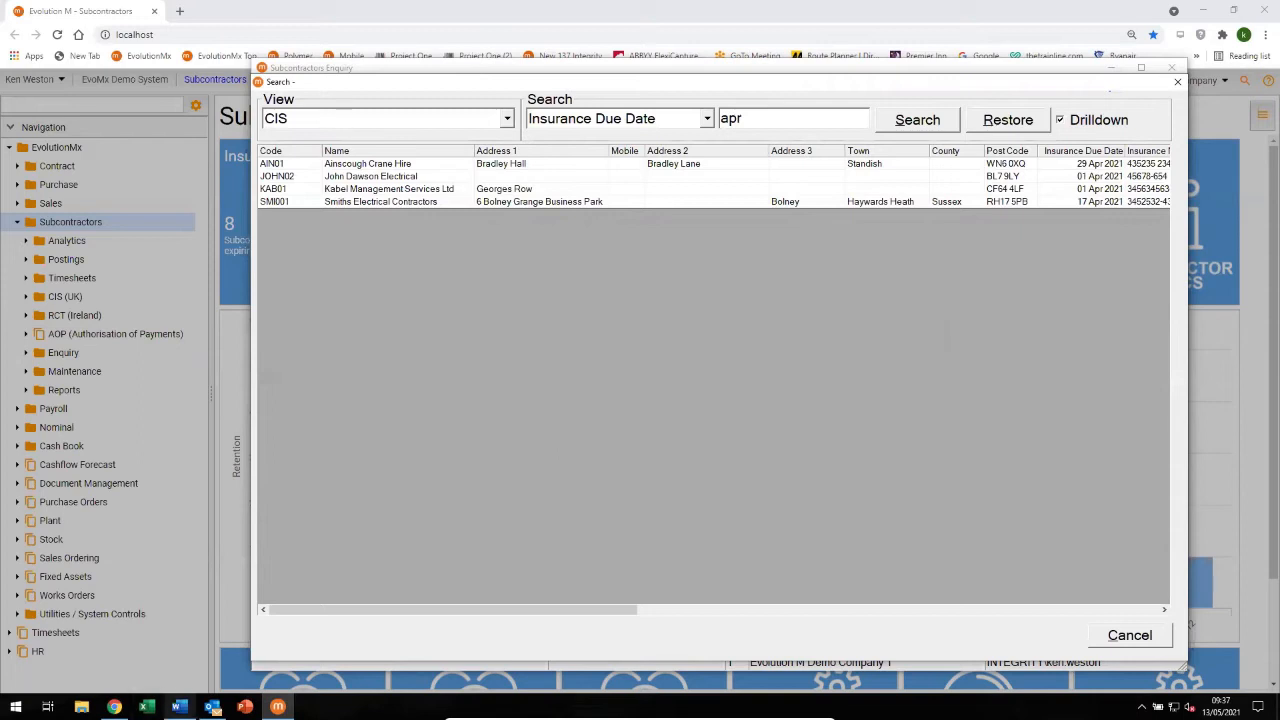
# Switch to the insurance reminder letter in Word and preview the merged letters up to the third recipient.
pyautogui.moveTo(178, 707)
pyautogui.click(160, 660)
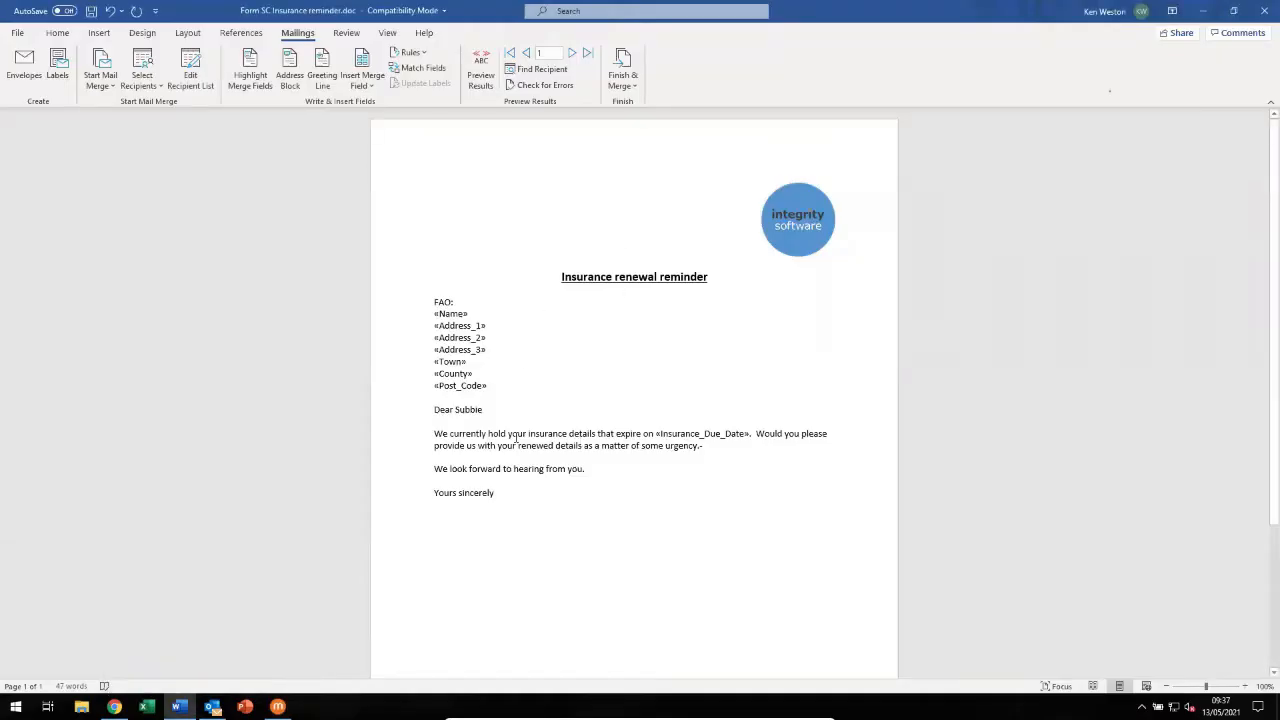
pyautogui.click(481, 72)
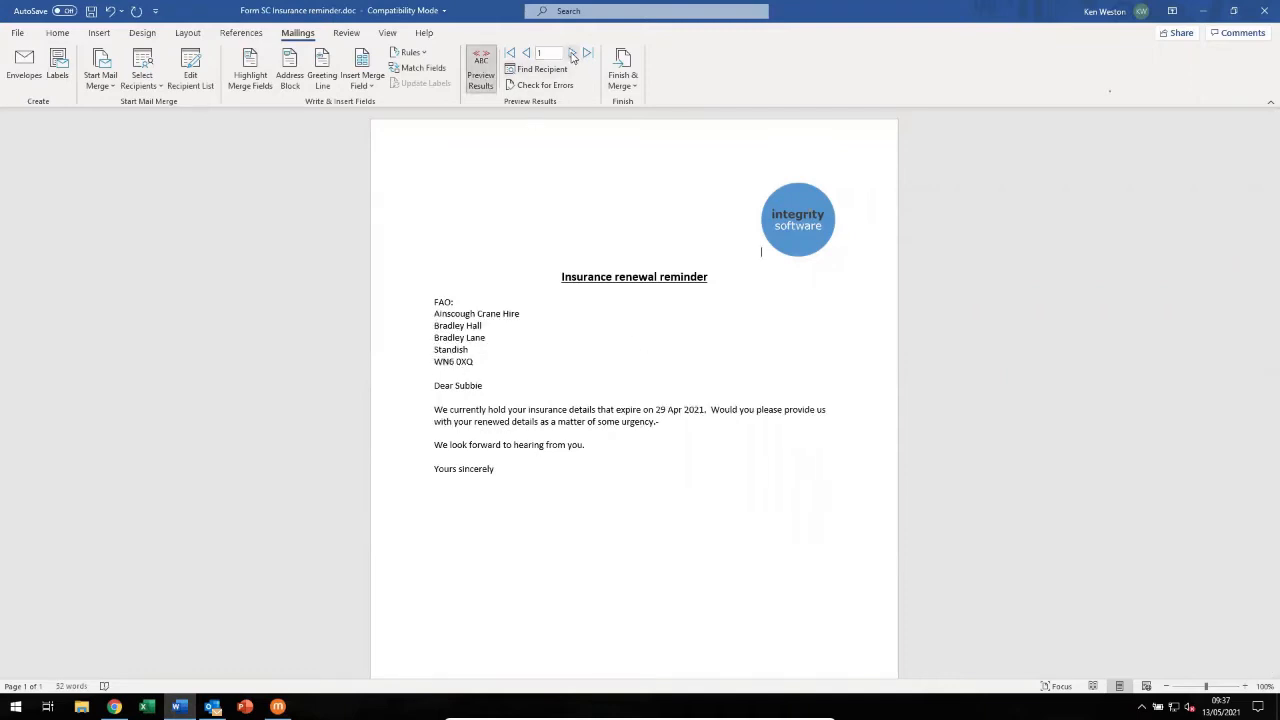
pyautogui.click(572, 55)
pyautogui.click(572, 55)
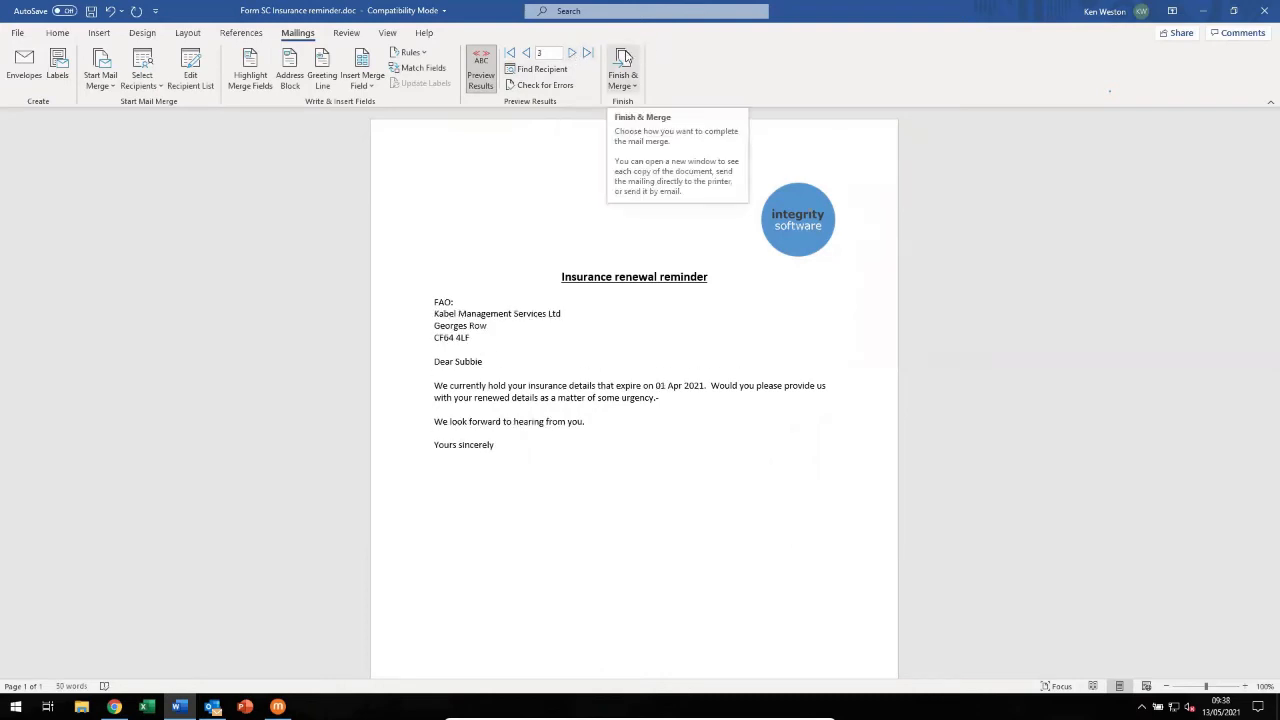
# Merge the reminder letters to HTML e-mail for all records, using the Email_Address field and the subject line "Inurance".
pyautogui.click(625, 58)
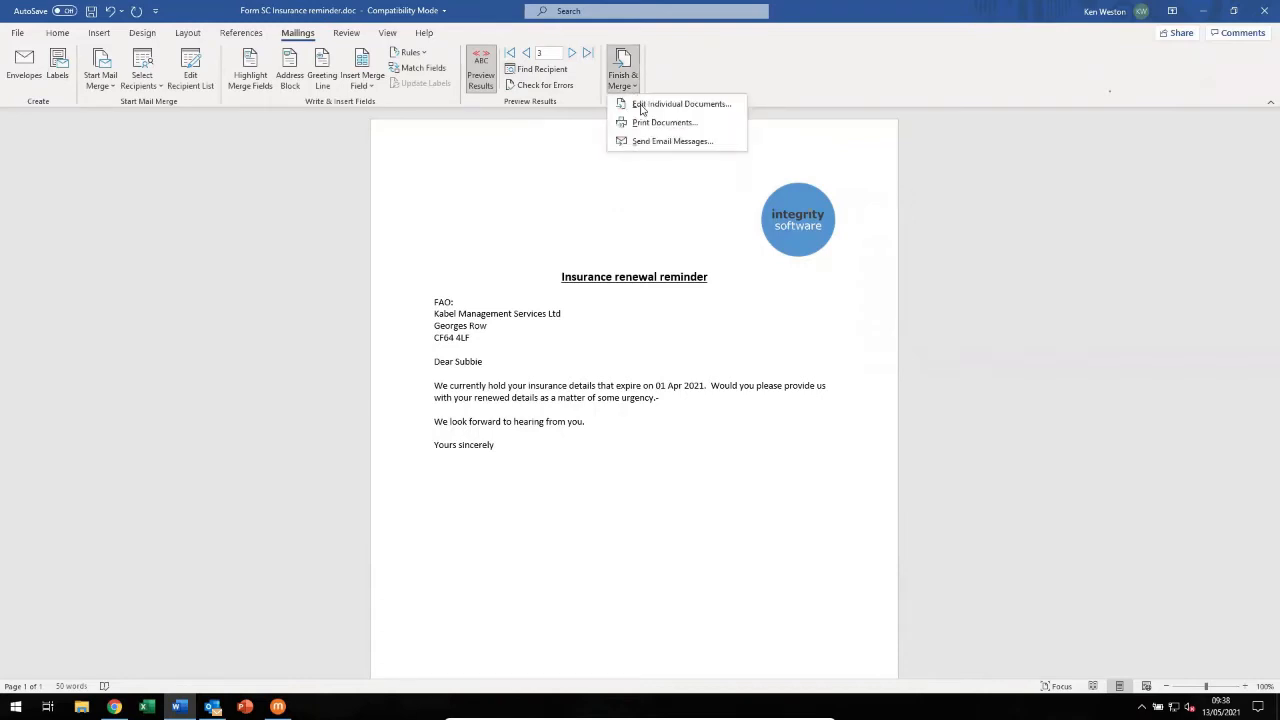
pyautogui.click(648, 146)
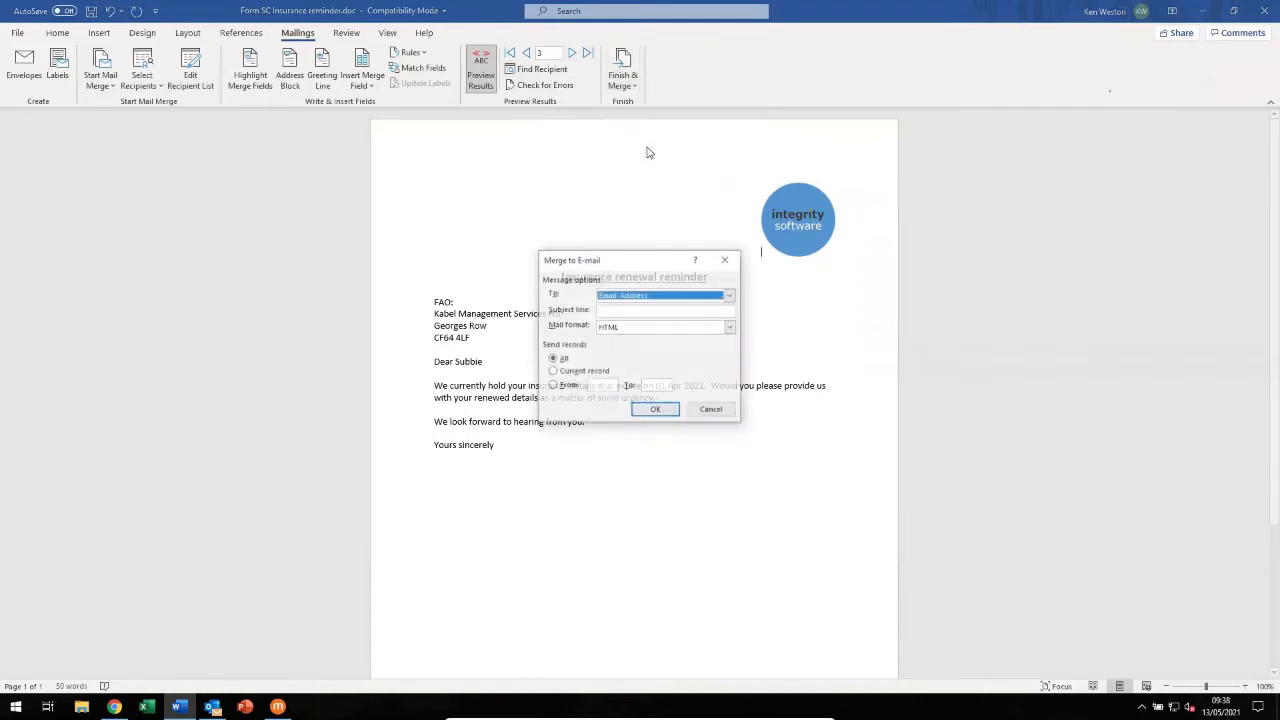
pyautogui.click(637, 310)
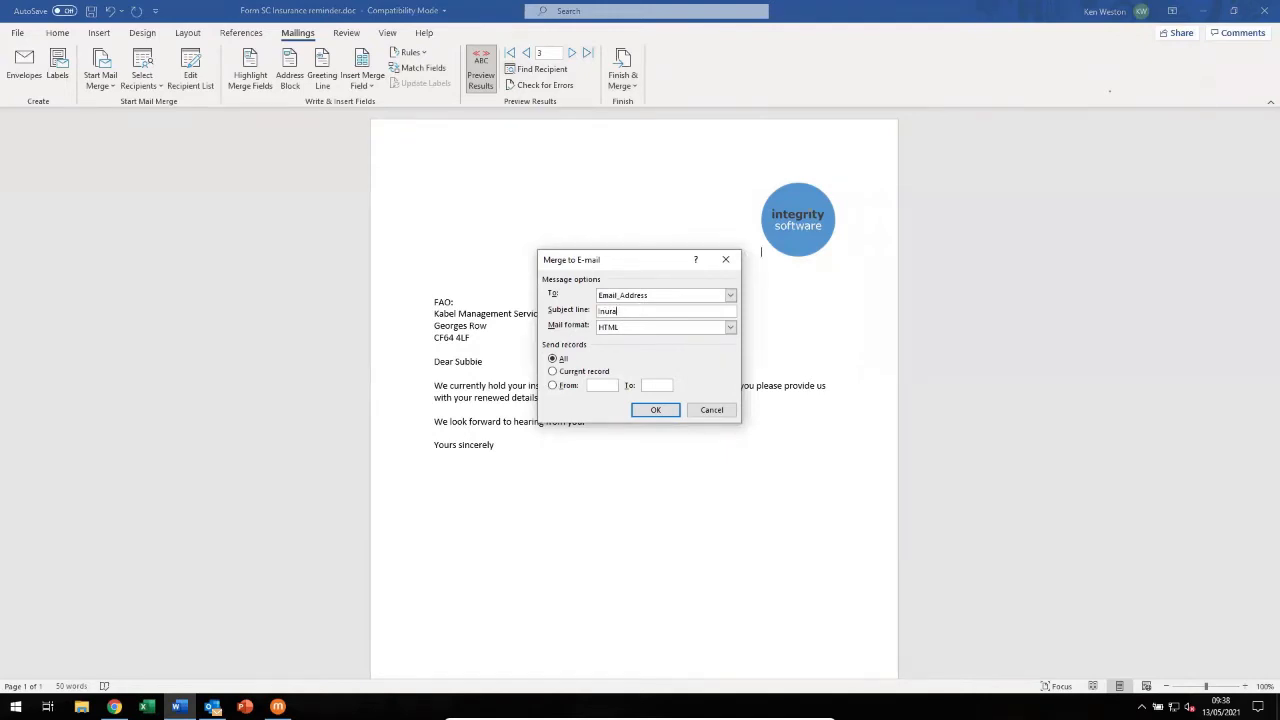
pyautogui.write('Inurance')
pyautogui.click(655, 410)
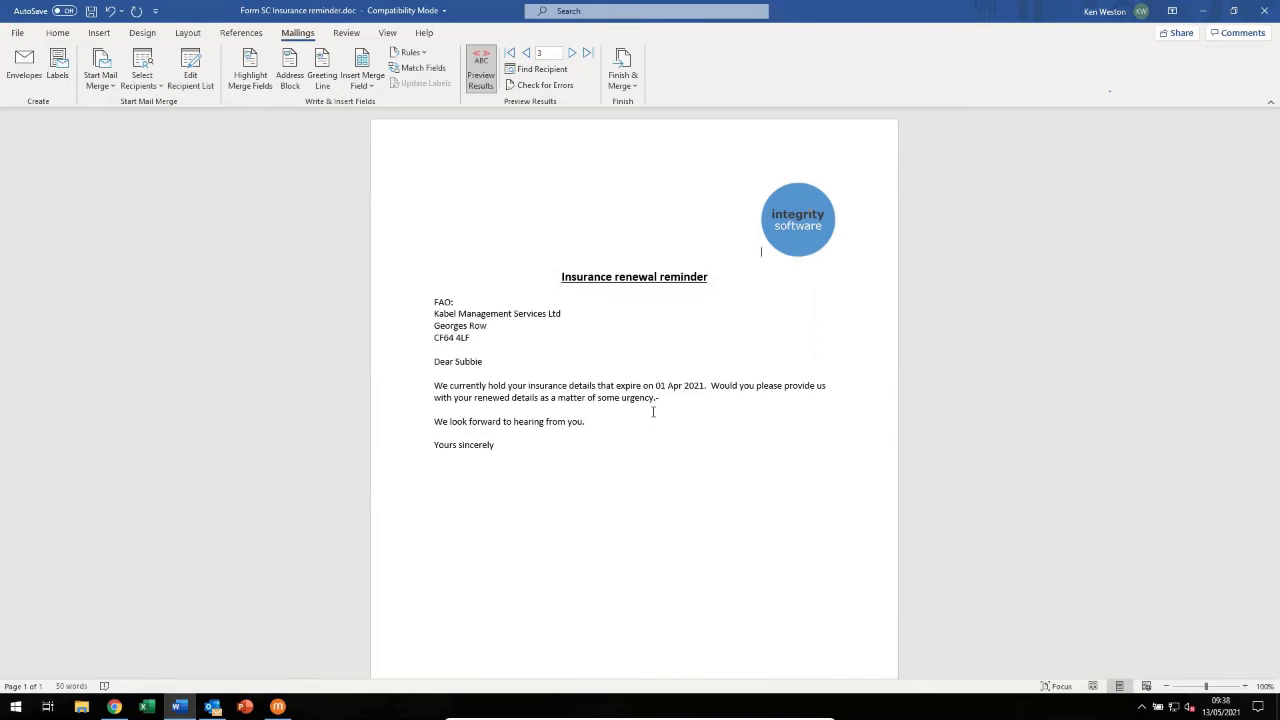
# Close the insurance reminder letter in Word, return to Evolution M and leave the subcontractor search.
pyautogui.click(1262, 14)
pyautogui.click(640, 370)
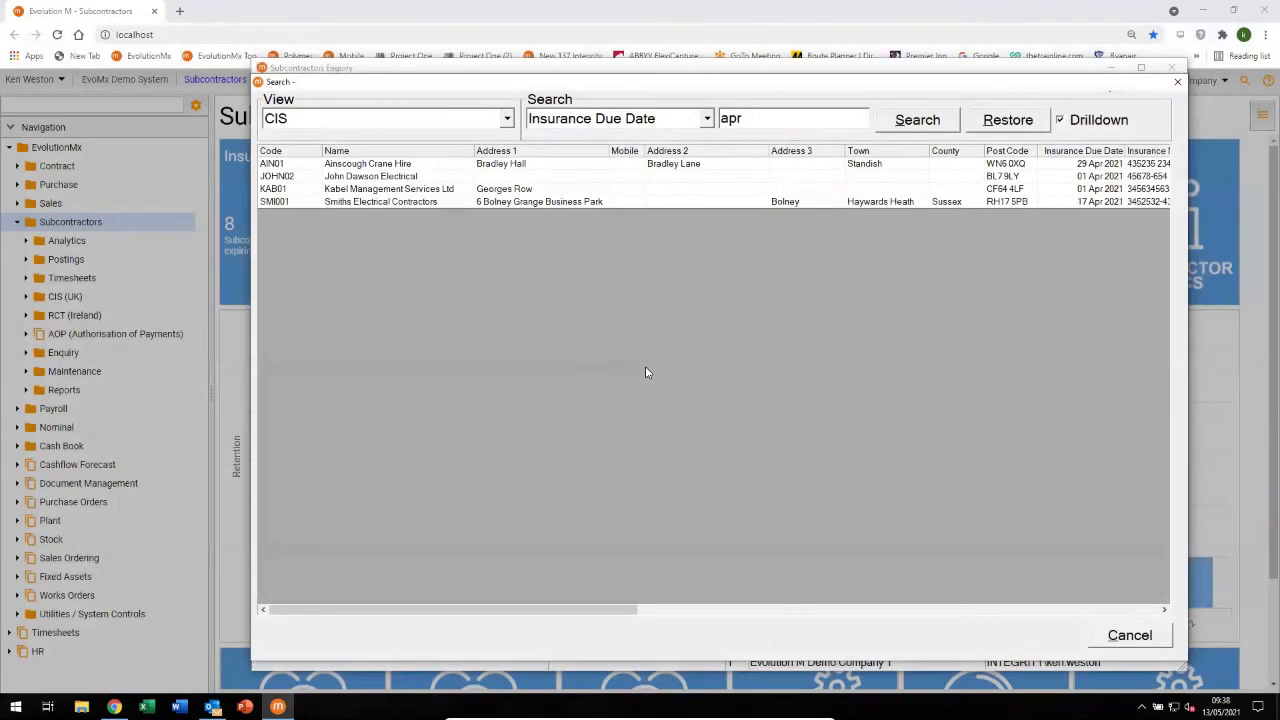
pyautogui.press('Escape')
# View the orders of UK Ducting Ltd by searching "UK", and close the enquiry and the Insurance Due list.
pyautogui.write('UK')
pyautogui.press('Tab')
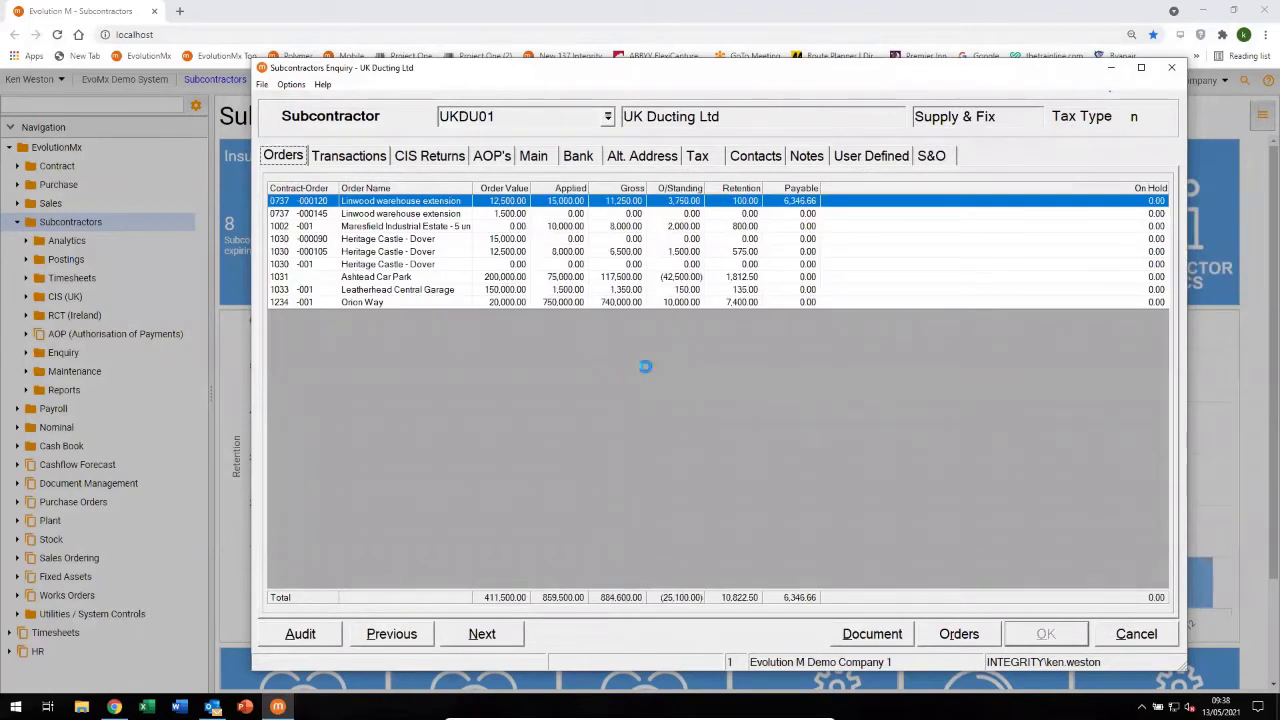
pyautogui.press('Escape')
pyautogui.click(1136, 634)
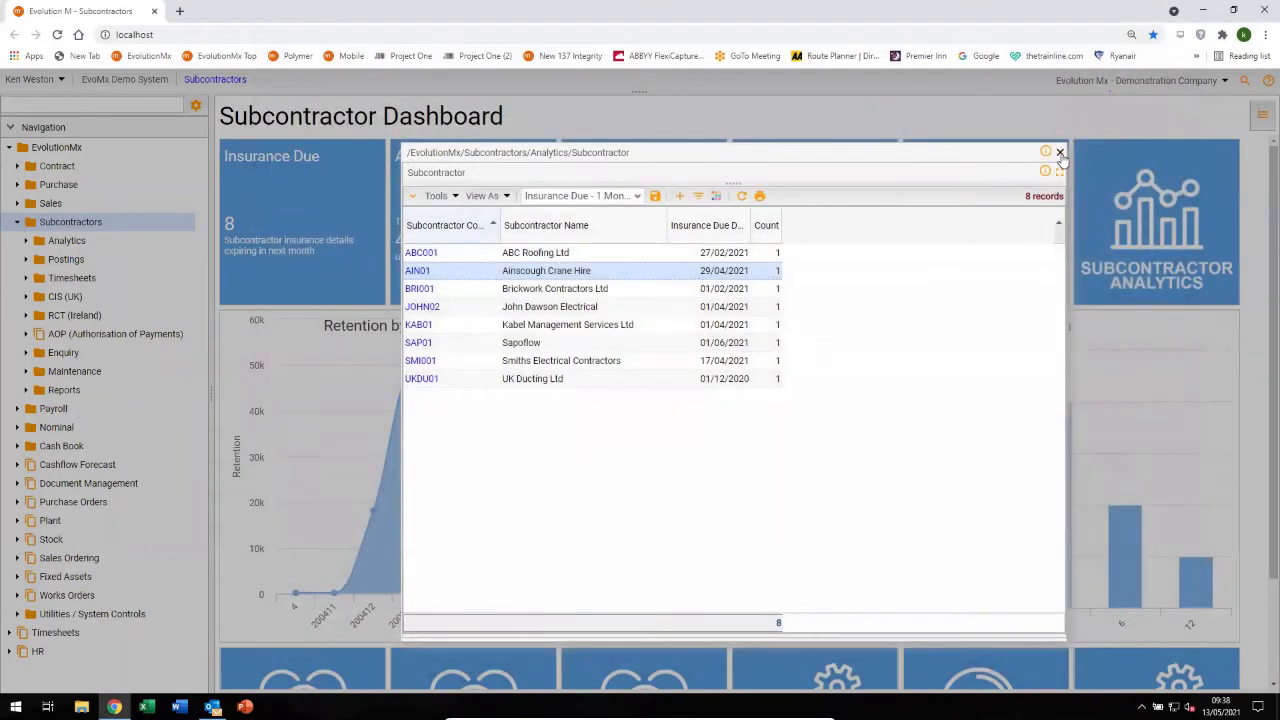
pyautogui.click(1060, 154)
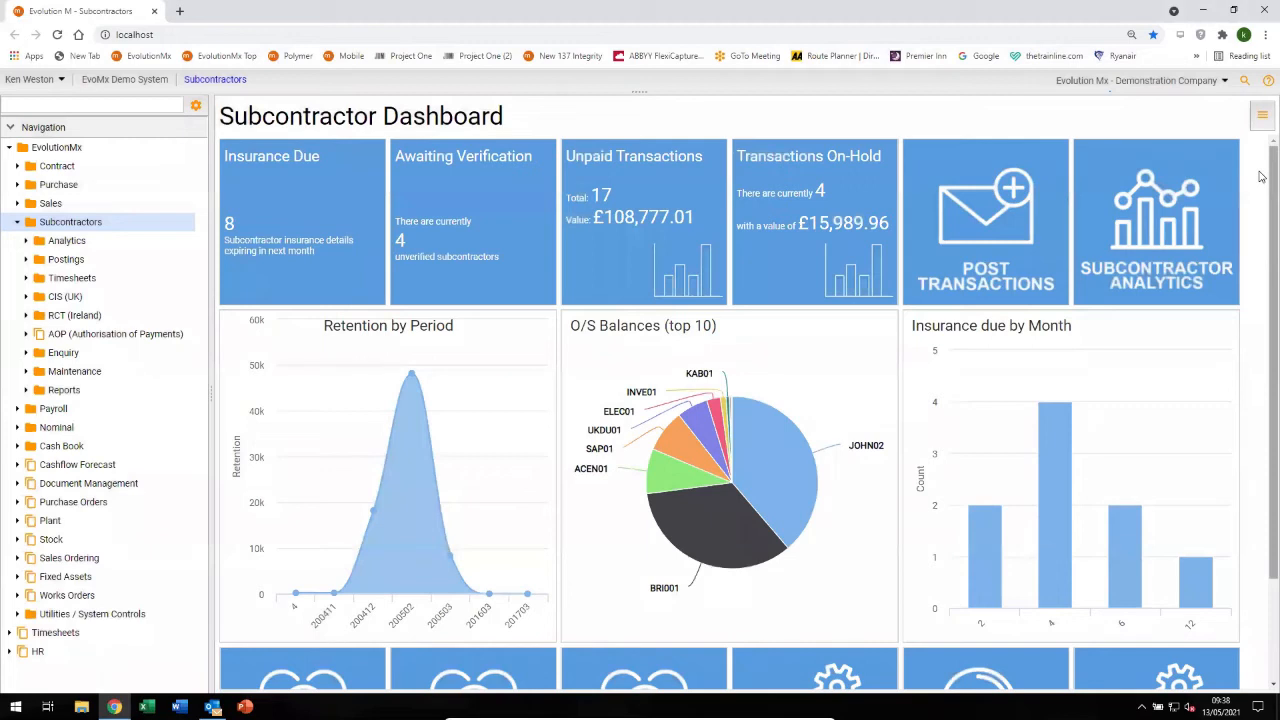
# Open Subcontractor Maintenance from the dashboard and load the UK Ducting Ltd record by searching "UK".
pyautogui.scroll(-2, 1260, 176)
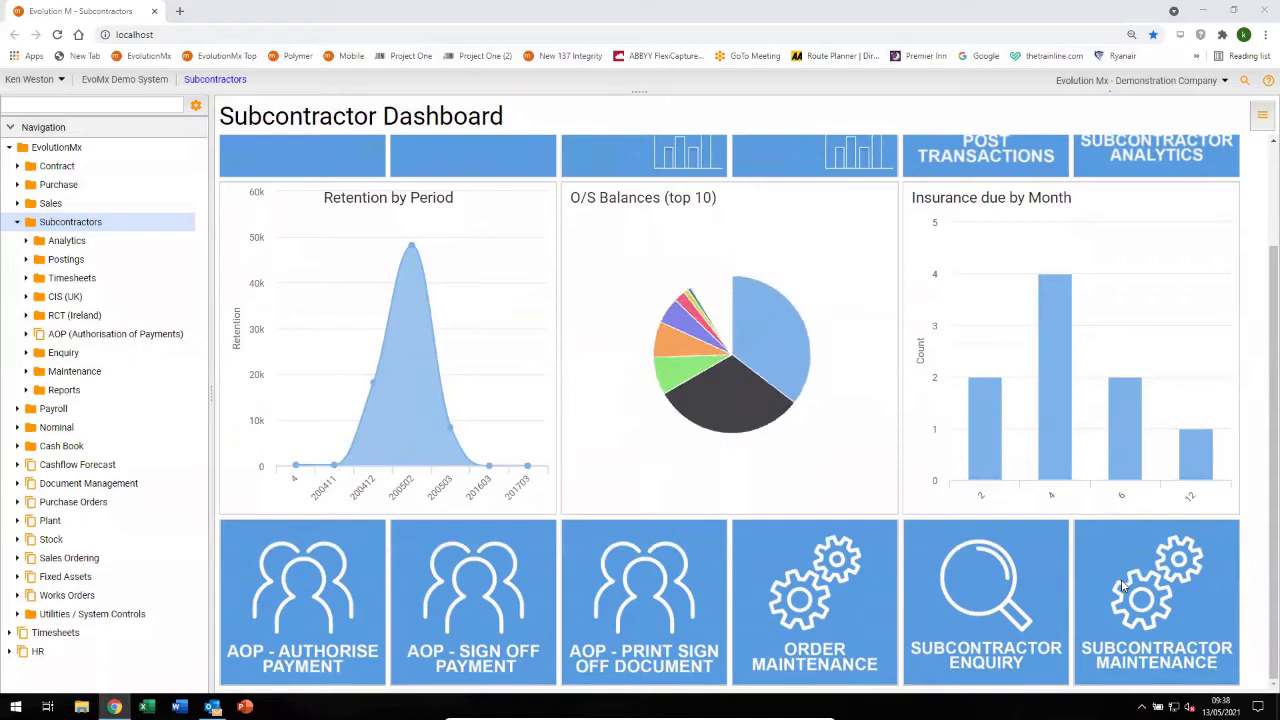
pyautogui.click(1122, 586)
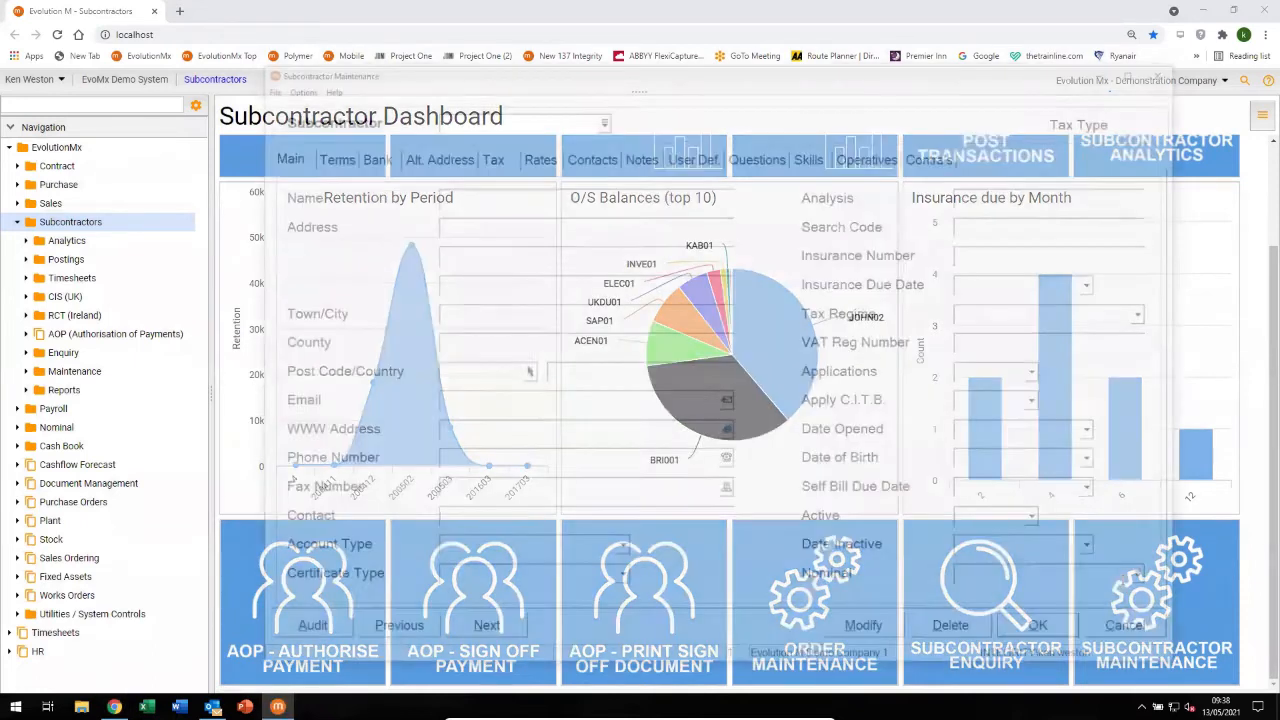
pyautogui.write('UK')
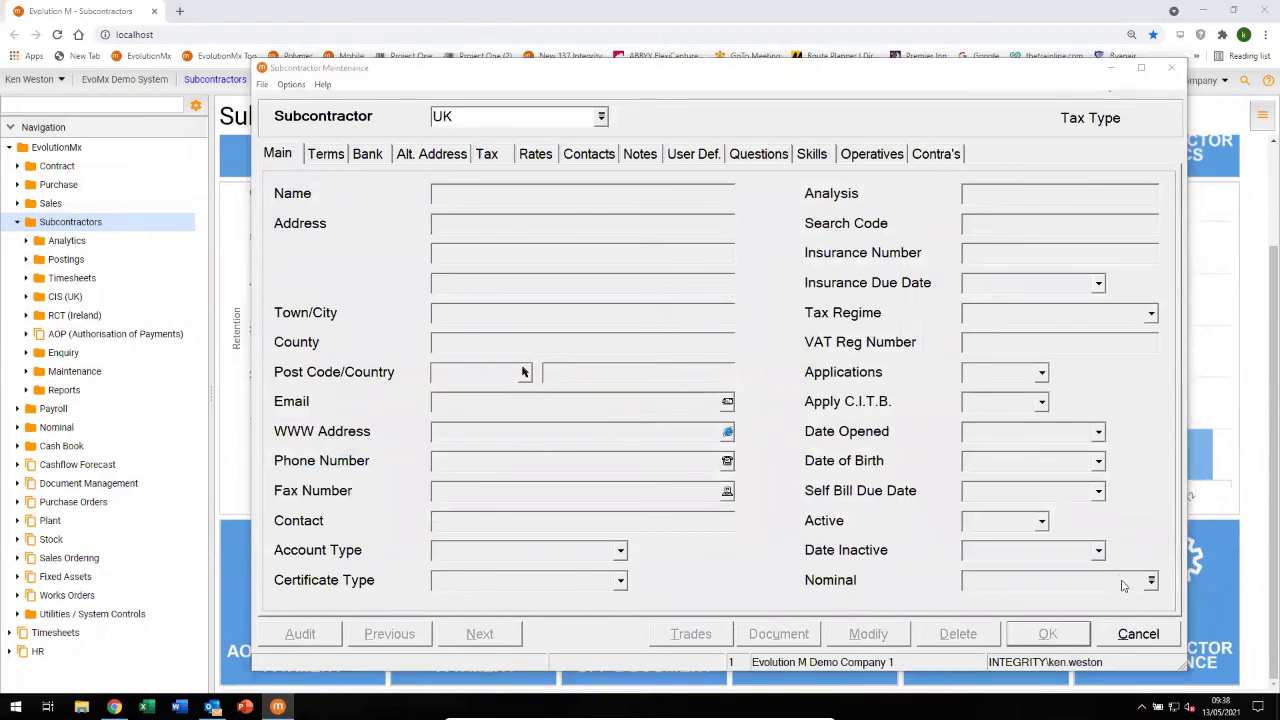
pyautogui.press('Return')
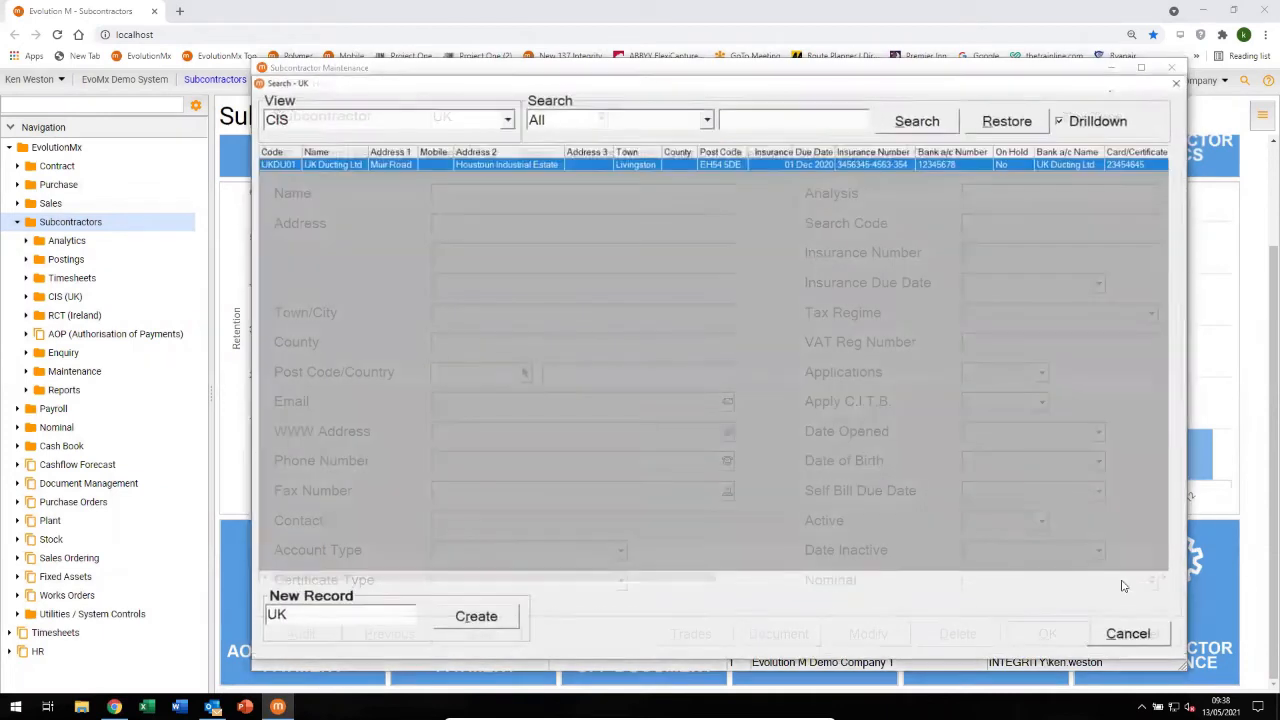
pyautogui.press('Return')
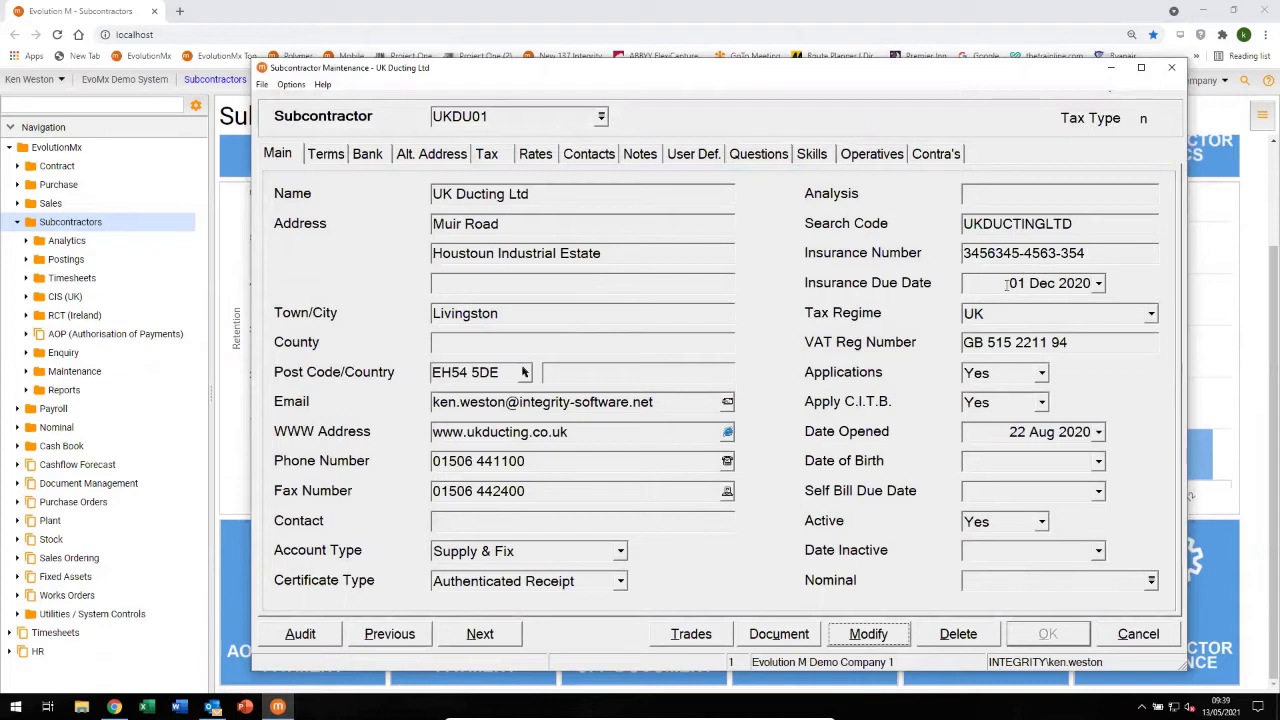
# Review UK Ducting Ltd's terms and the choices available for its Account Type and Certificate Type.
pyautogui.click(324, 156)
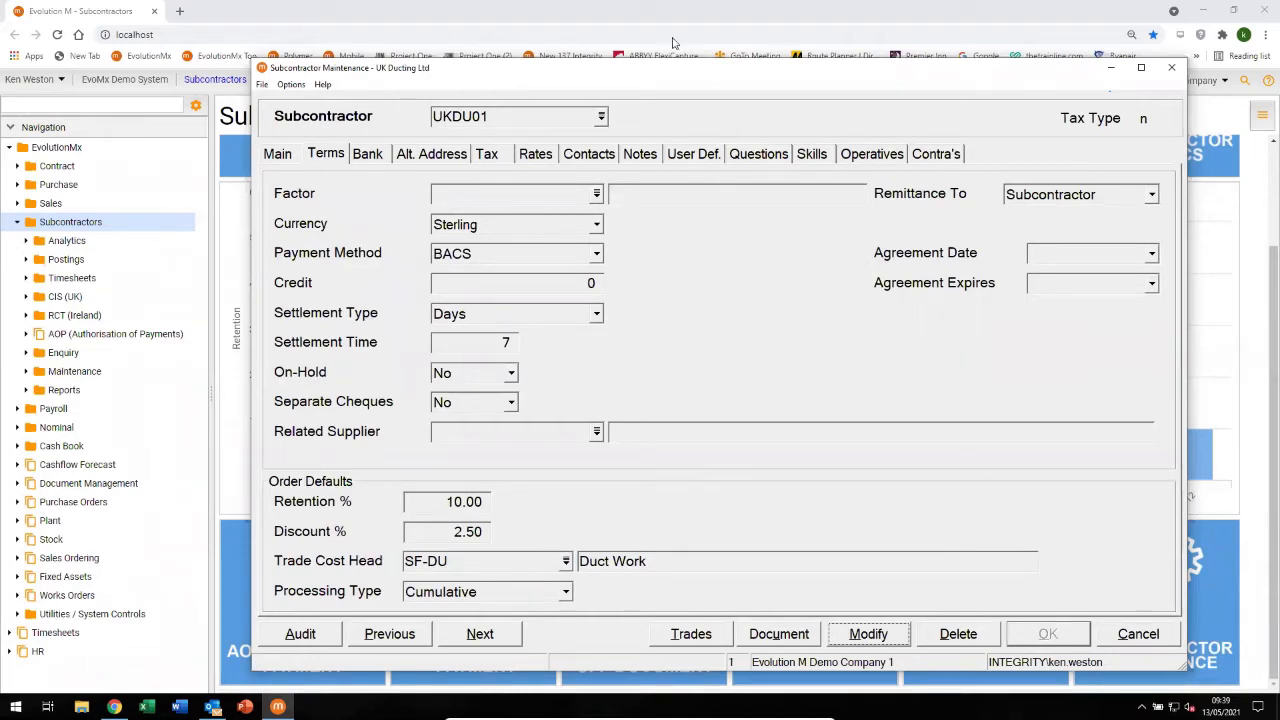
pyautogui.click(277, 155)
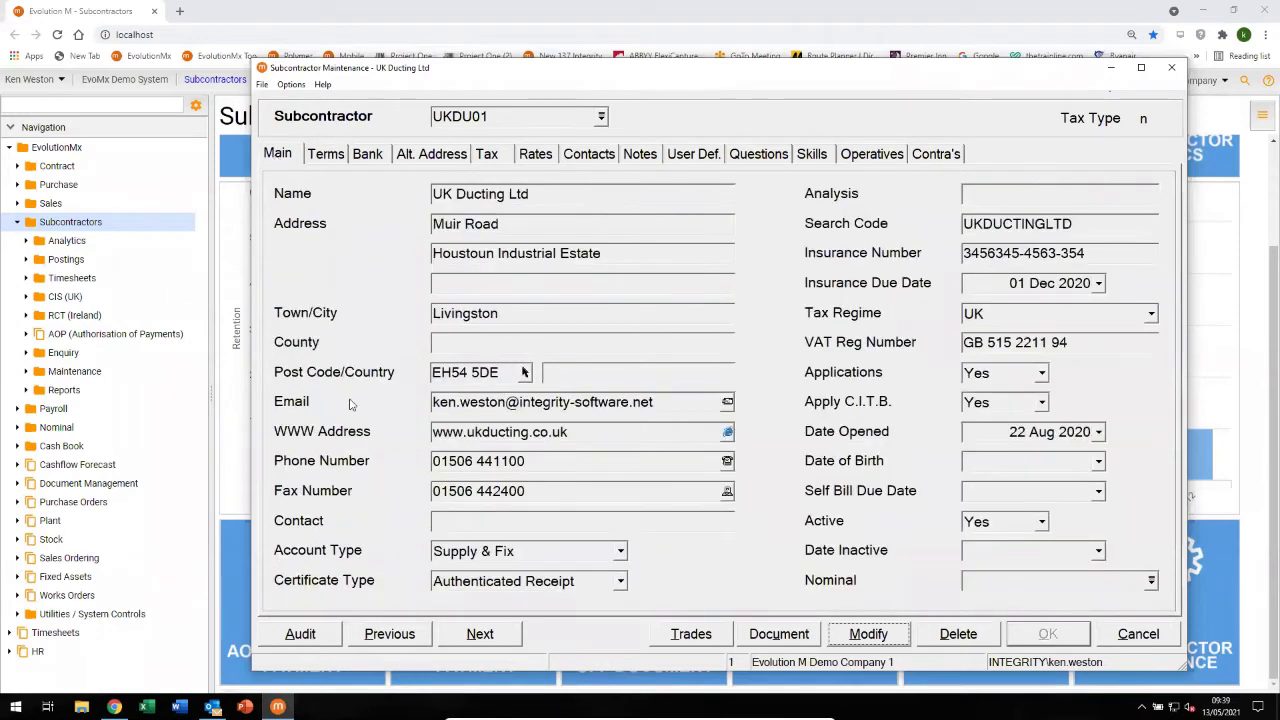
pyautogui.click(561, 555)
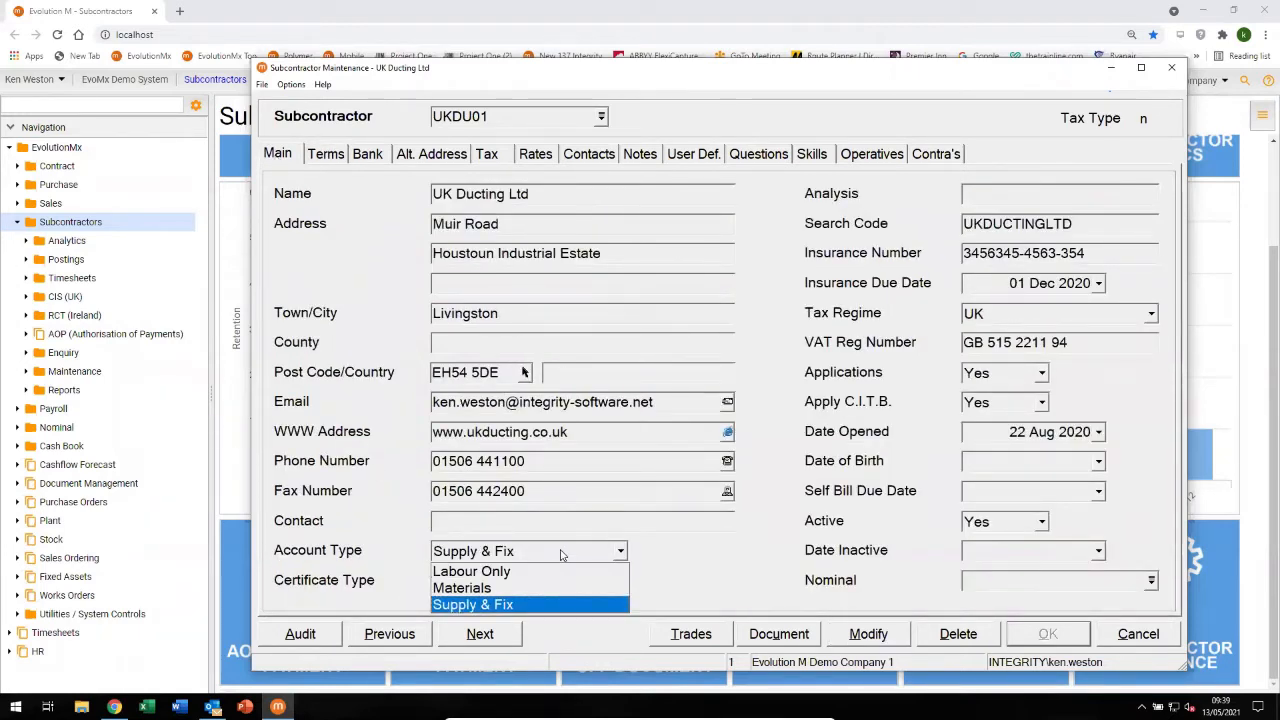
pyautogui.click(688, 567)
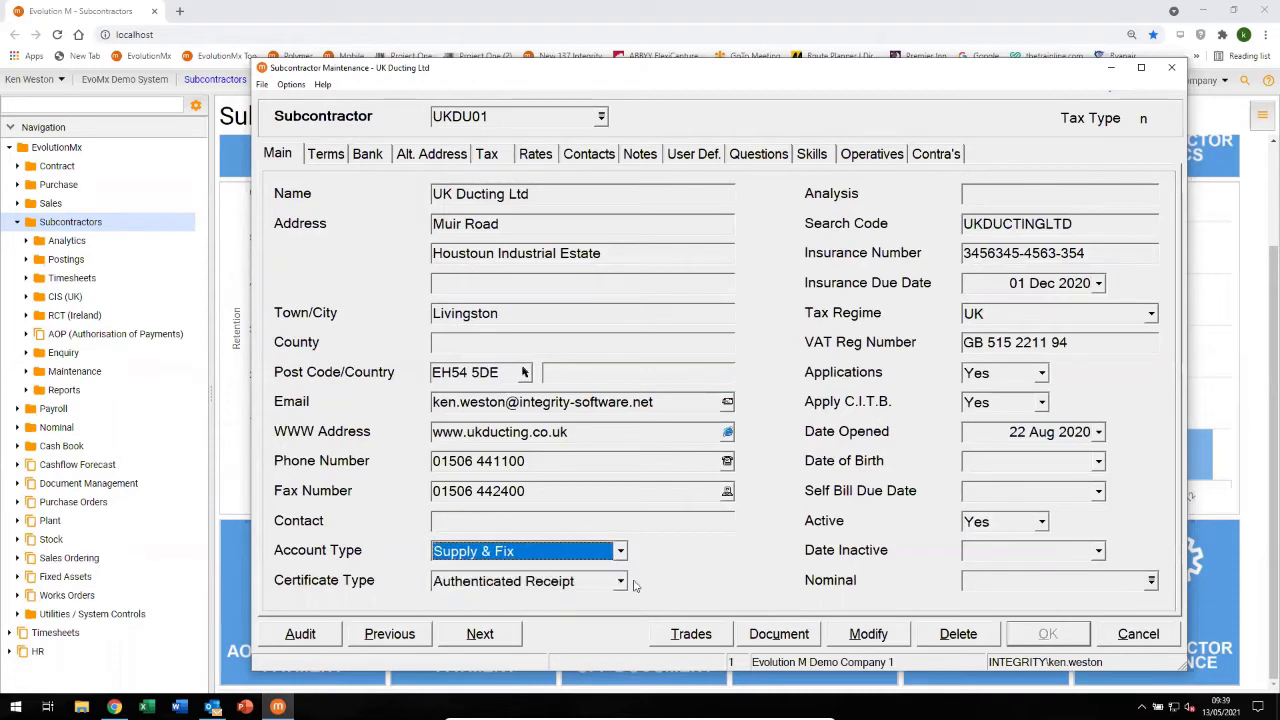
pyautogui.click(565, 581)
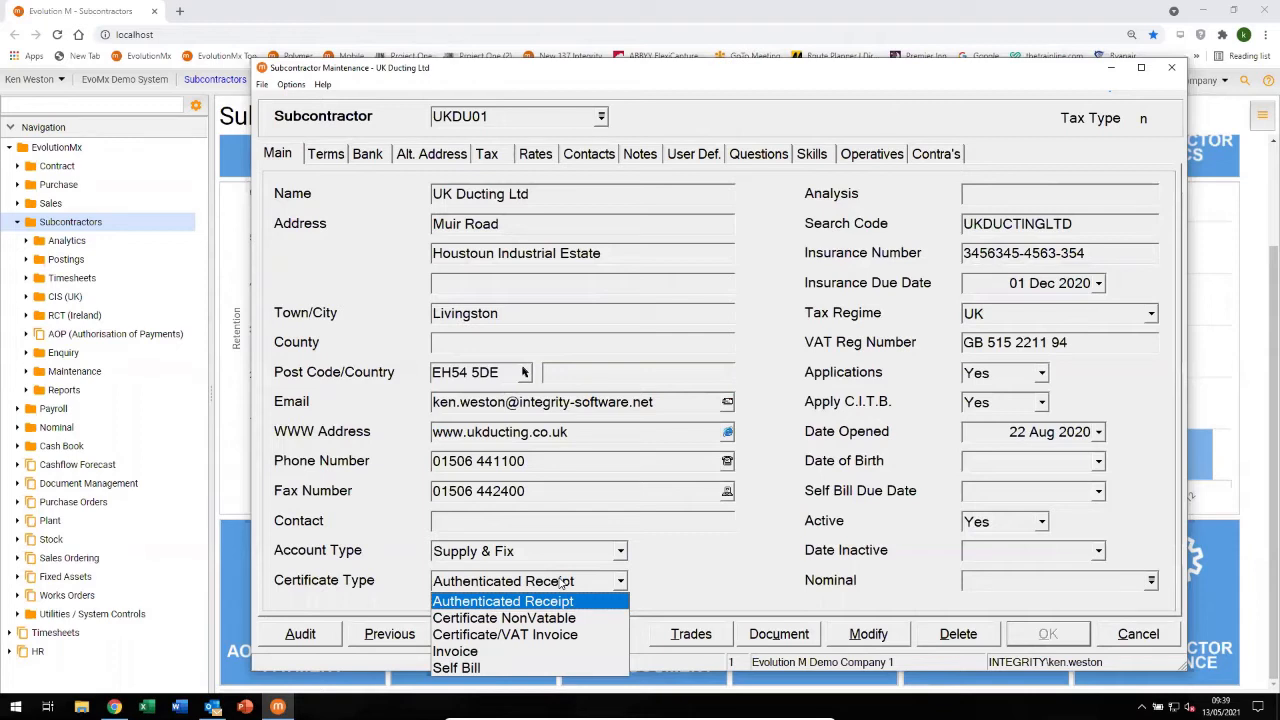
pyautogui.click(743, 570)
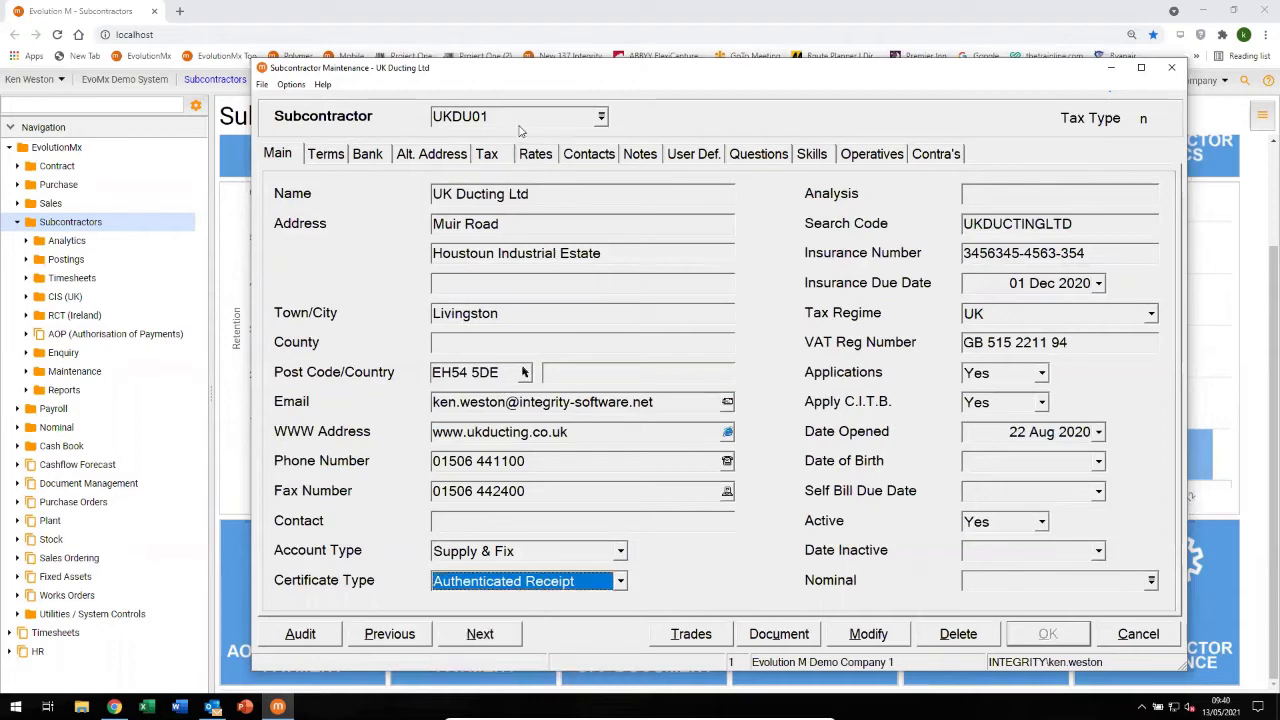
# Review UK Ducting Ltd's document dispatch methods and its recorded skills, including the list of available skill types.
pyautogui.click(590, 158)
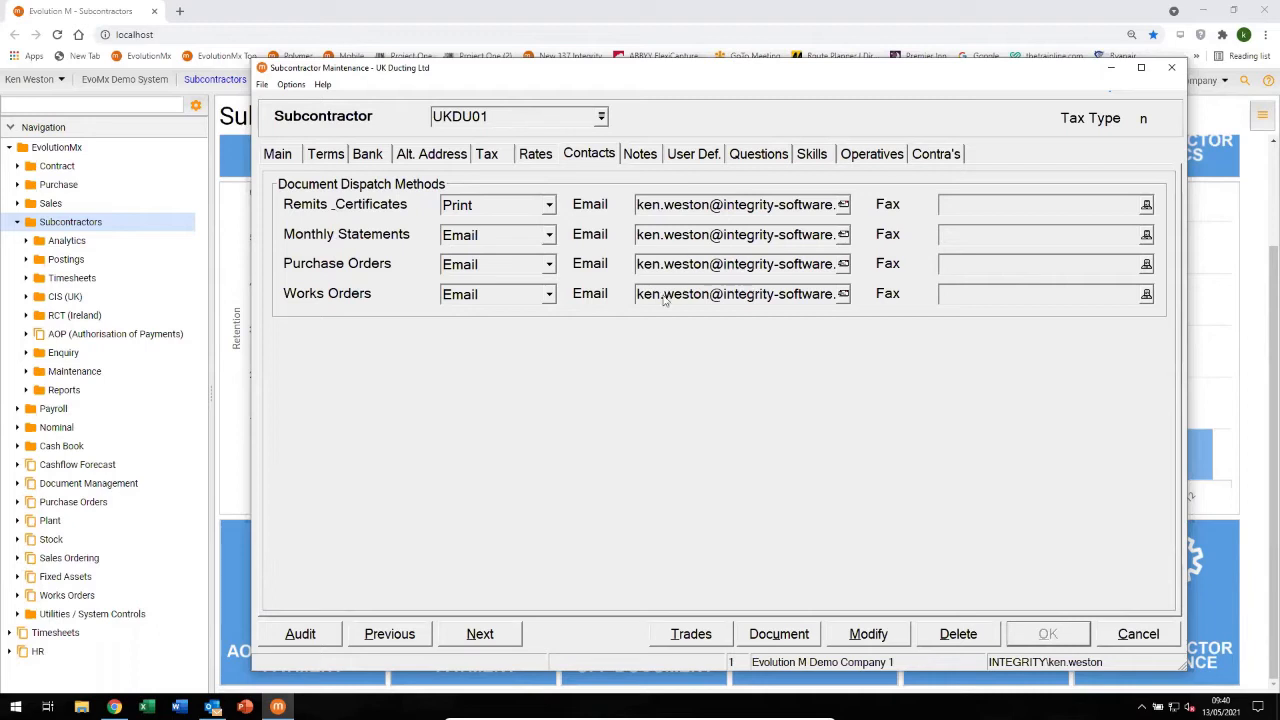
pyautogui.click(812, 153)
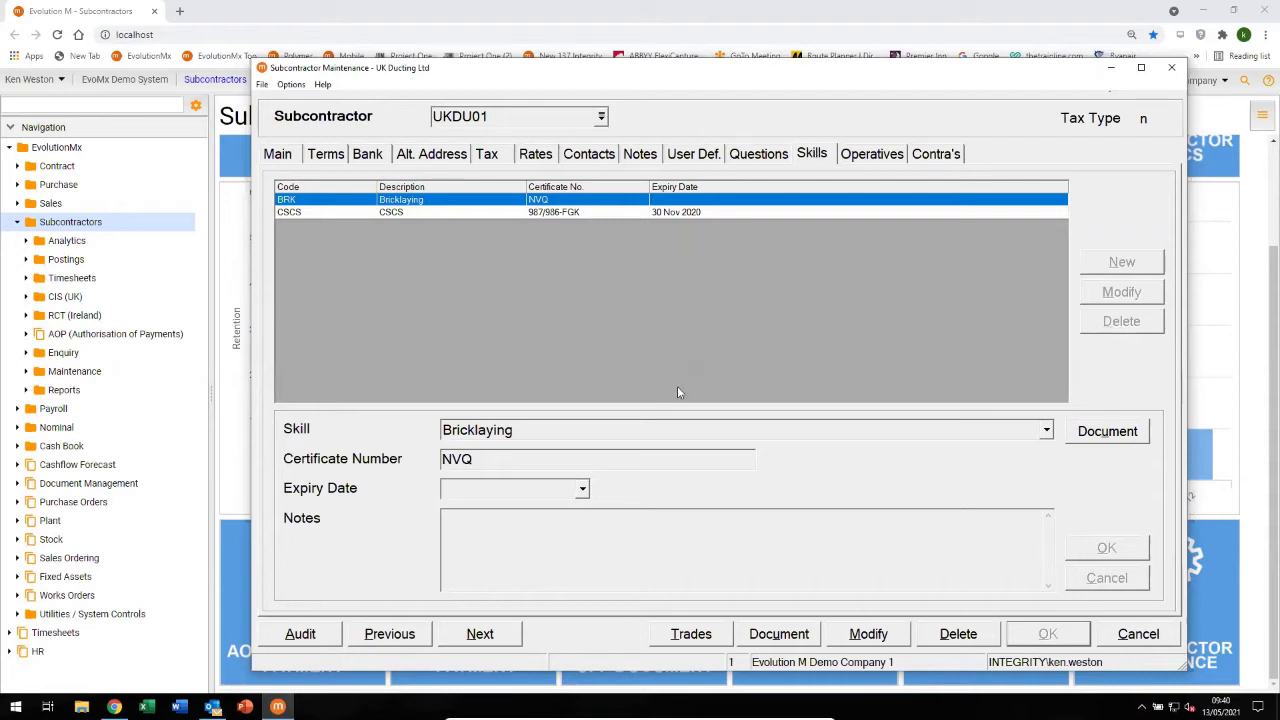
pyautogui.click(649, 432)
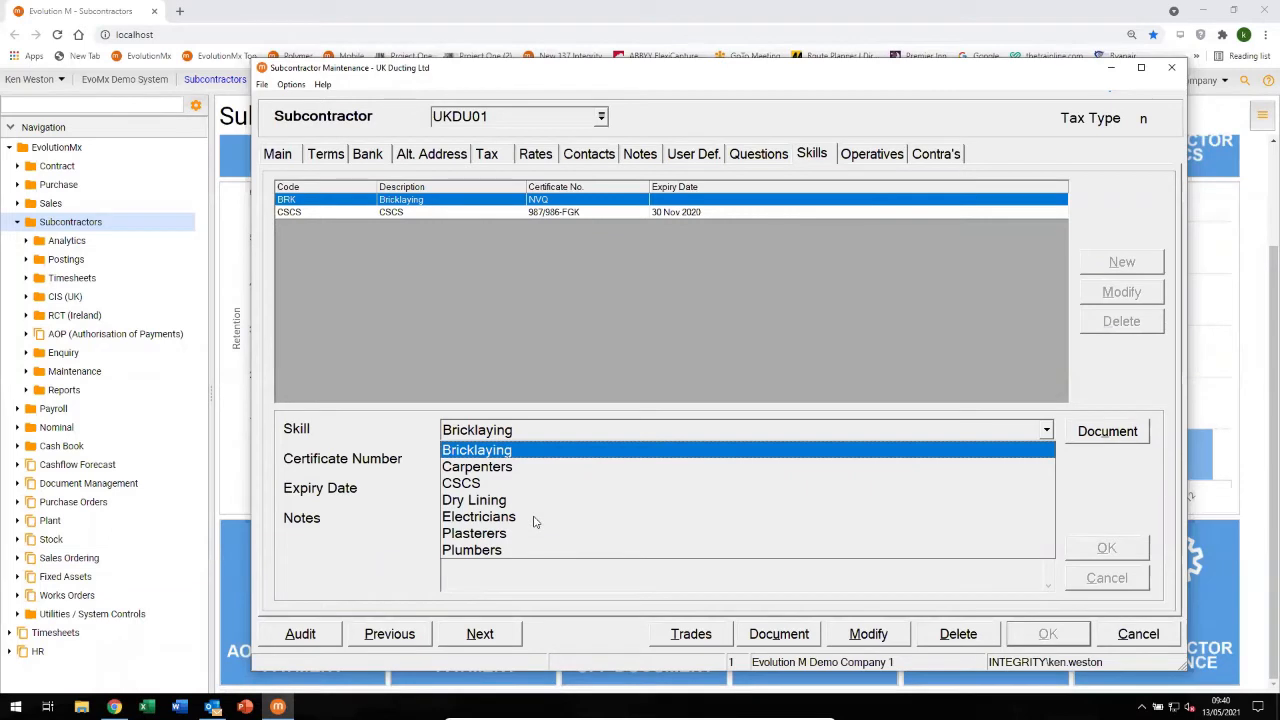
pyautogui.click(552, 274)
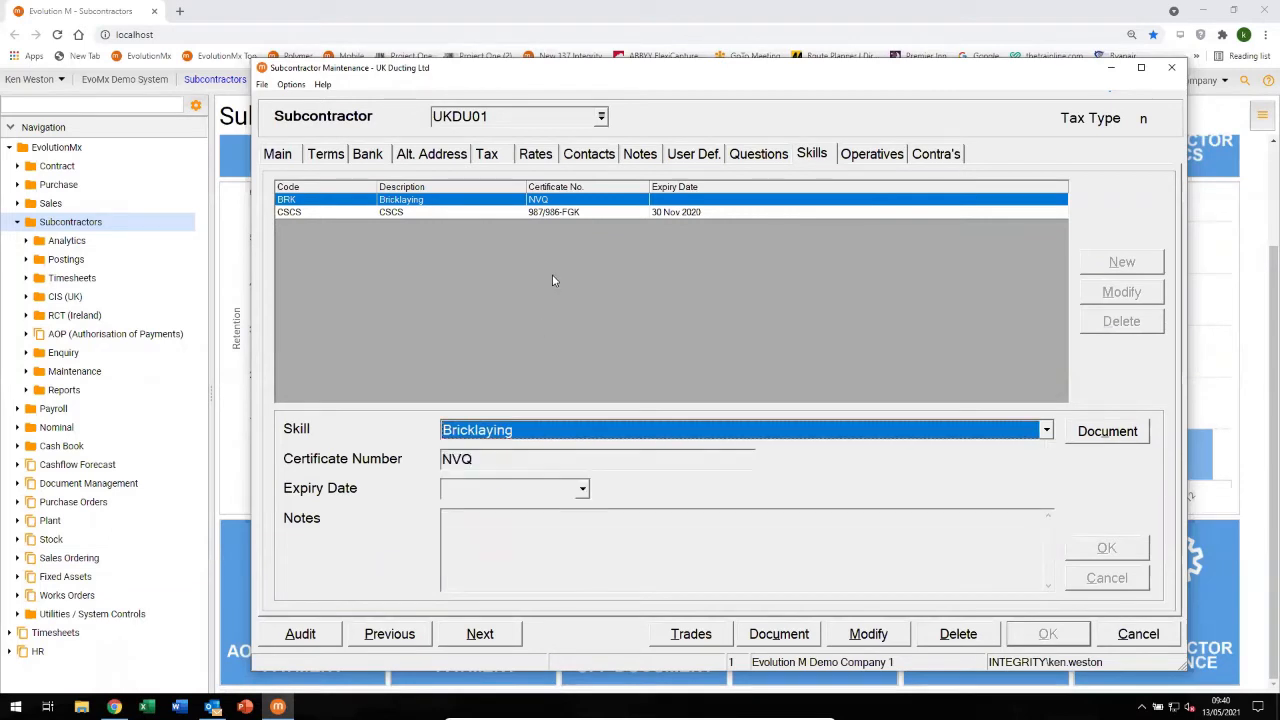
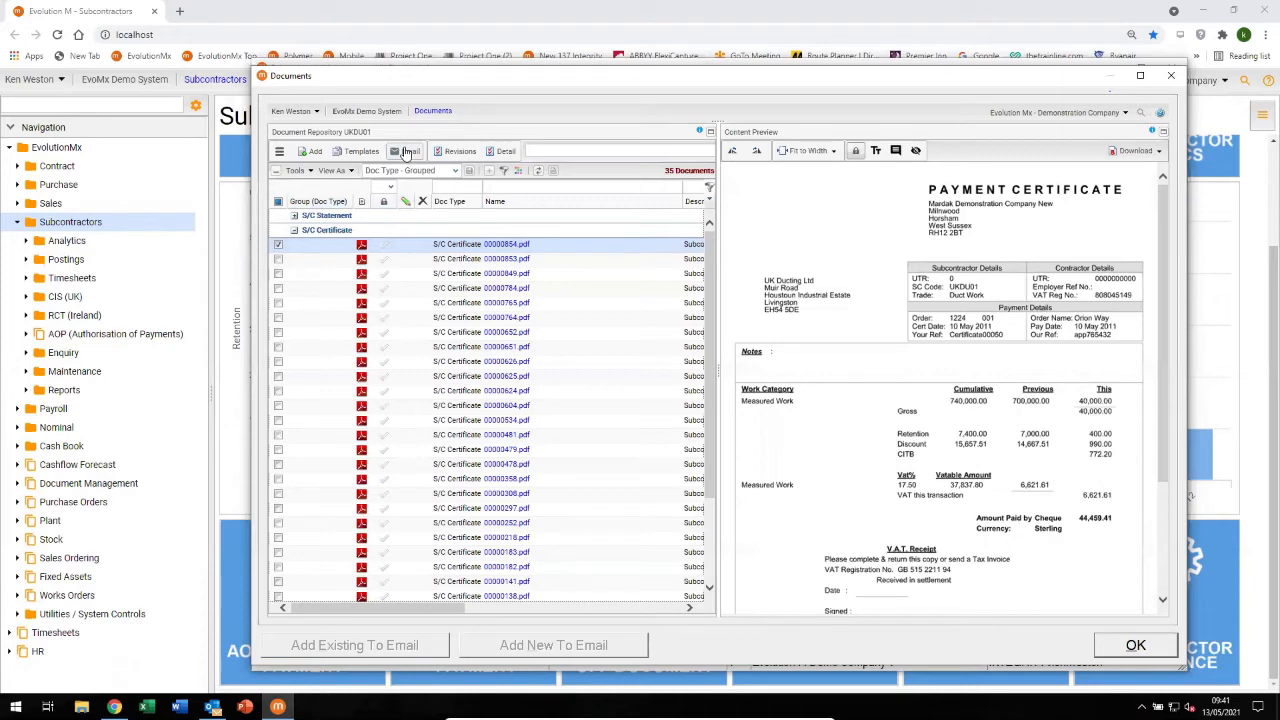
# Collapse the S/C Certificate group in UK Ducting Ltd's documents and inspect the S/C Statement group with its payments statement.
pyautogui.click(294, 231)
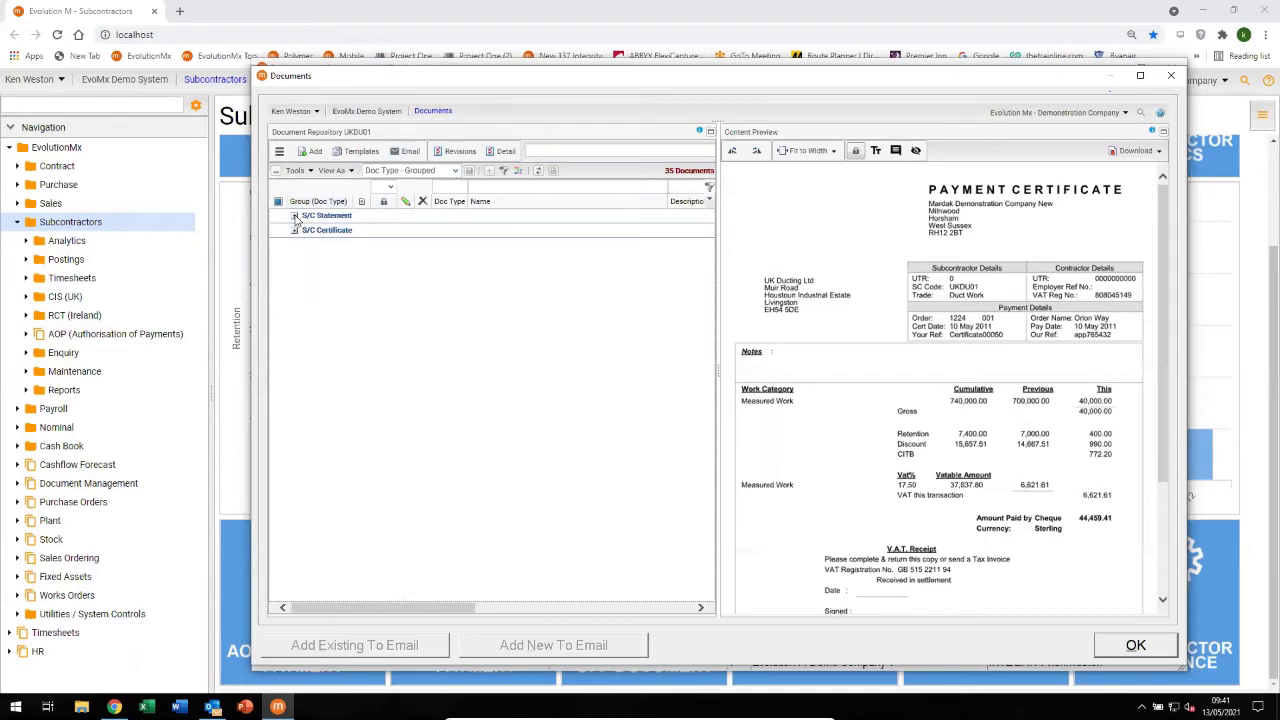
pyautogui.click(294, 216)
pyautogui.click(325, 234)
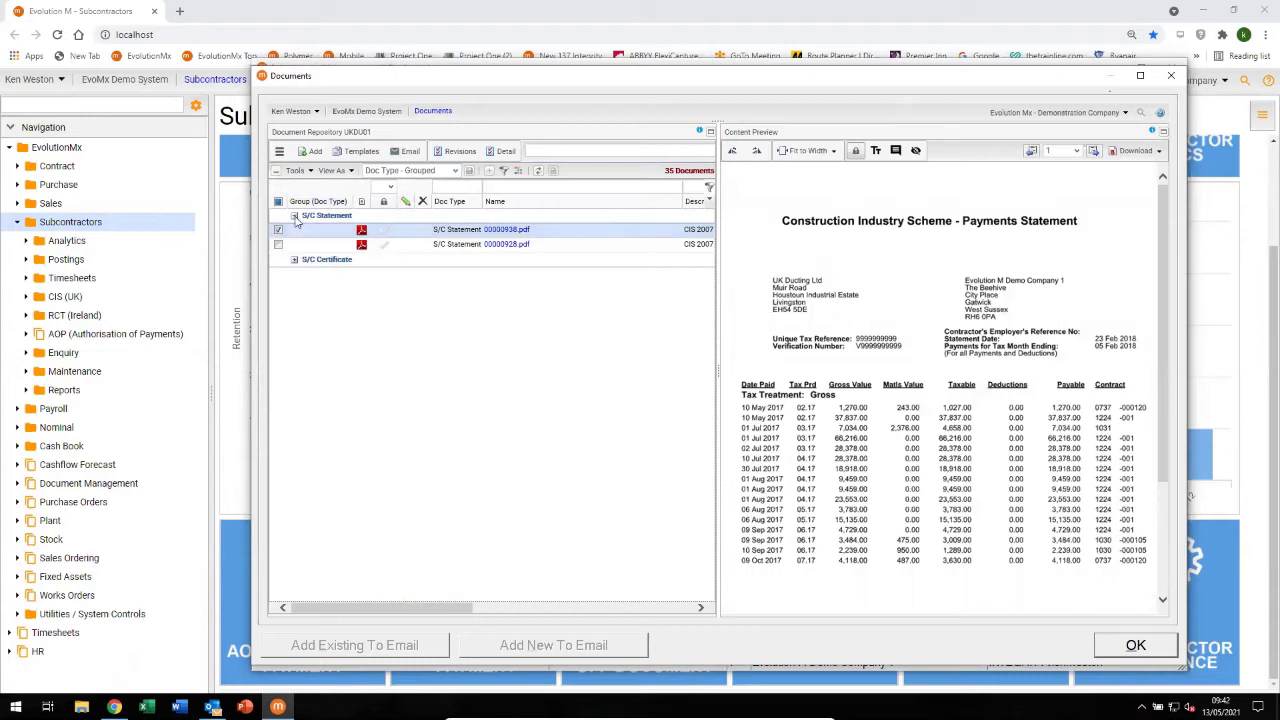
pyautogui.click(294, 216)
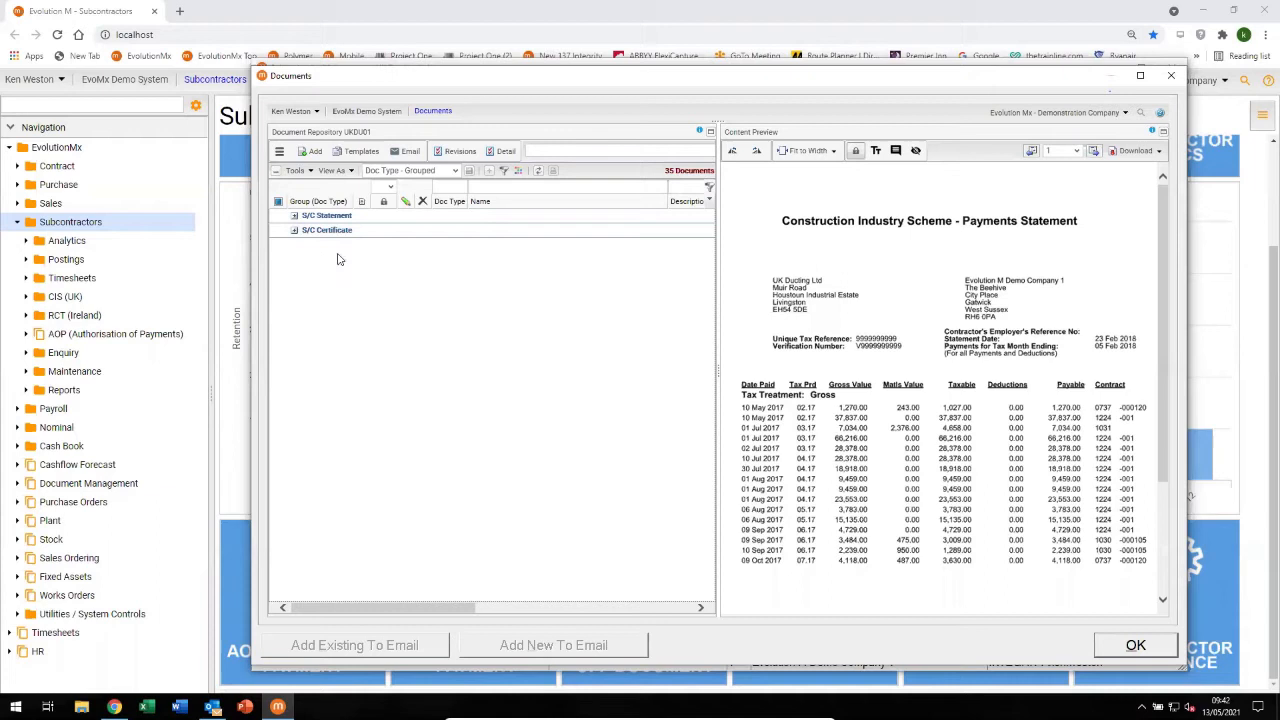
# Close UK Ducting Ltd's documents, clear its maintenance record and return to the Subcontractor Dashboard.
pyautogui.click(1116, 648)
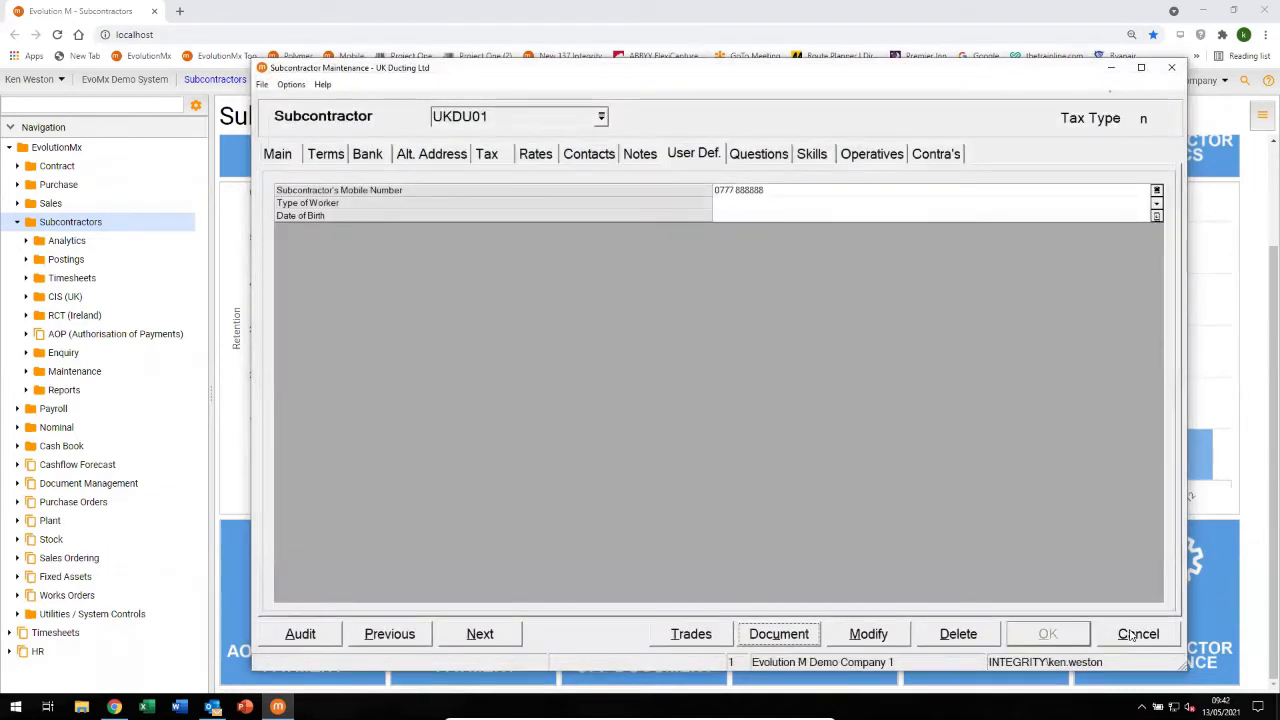
pyautogui.click(1133, 637)
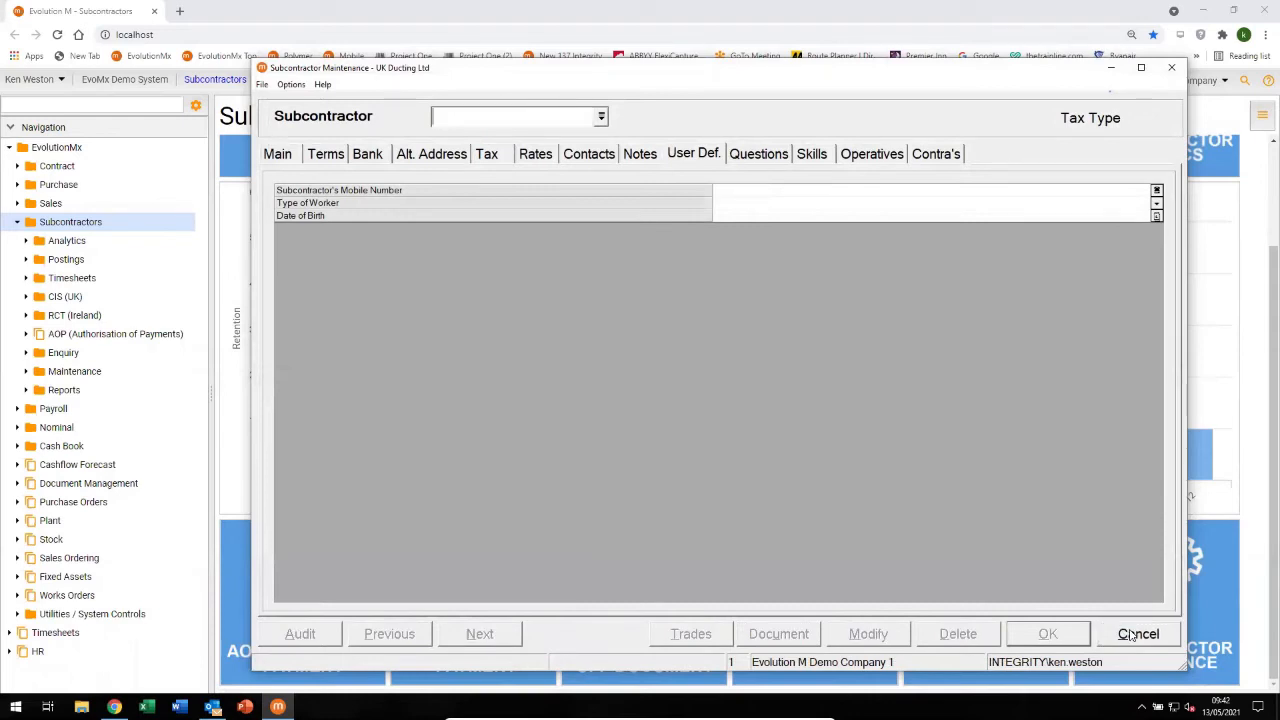
pyautogui.click(1135, 635)
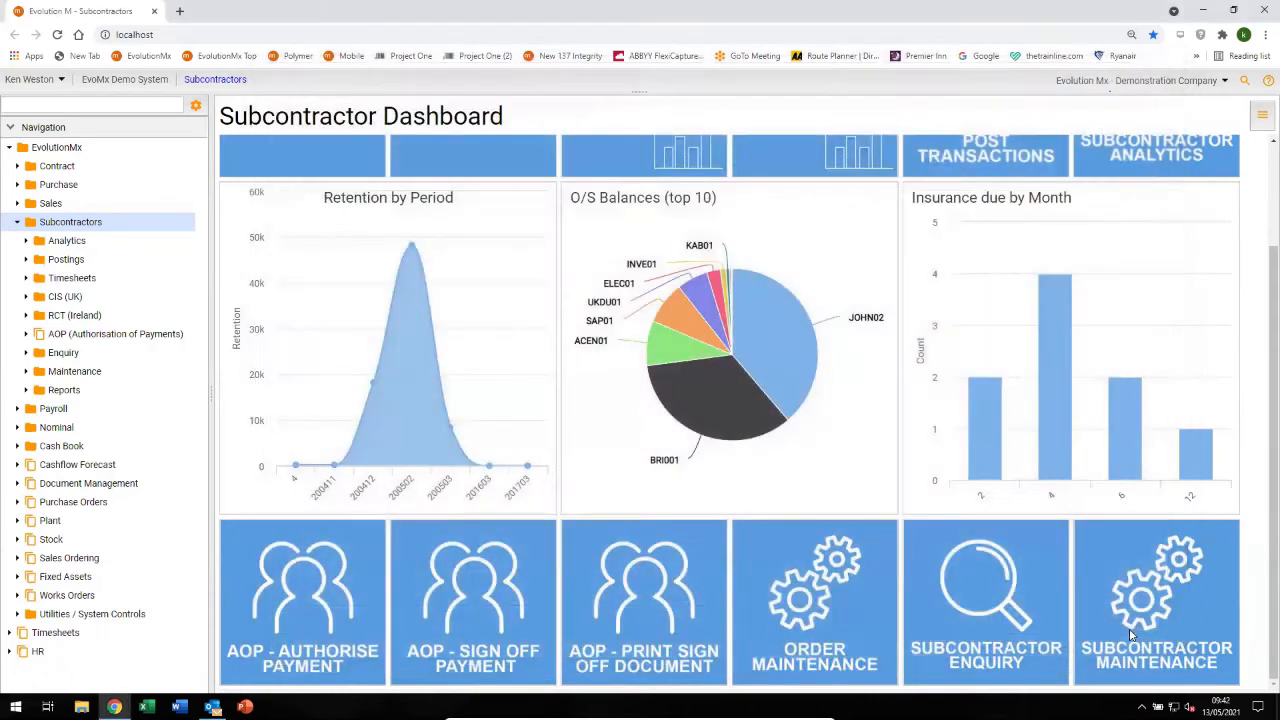
# Open Subcontractor Enquiry from the dashboard and examine the order values of UK Ducting Ltd, searching by "UK".
pyautogui.click(969, 571)
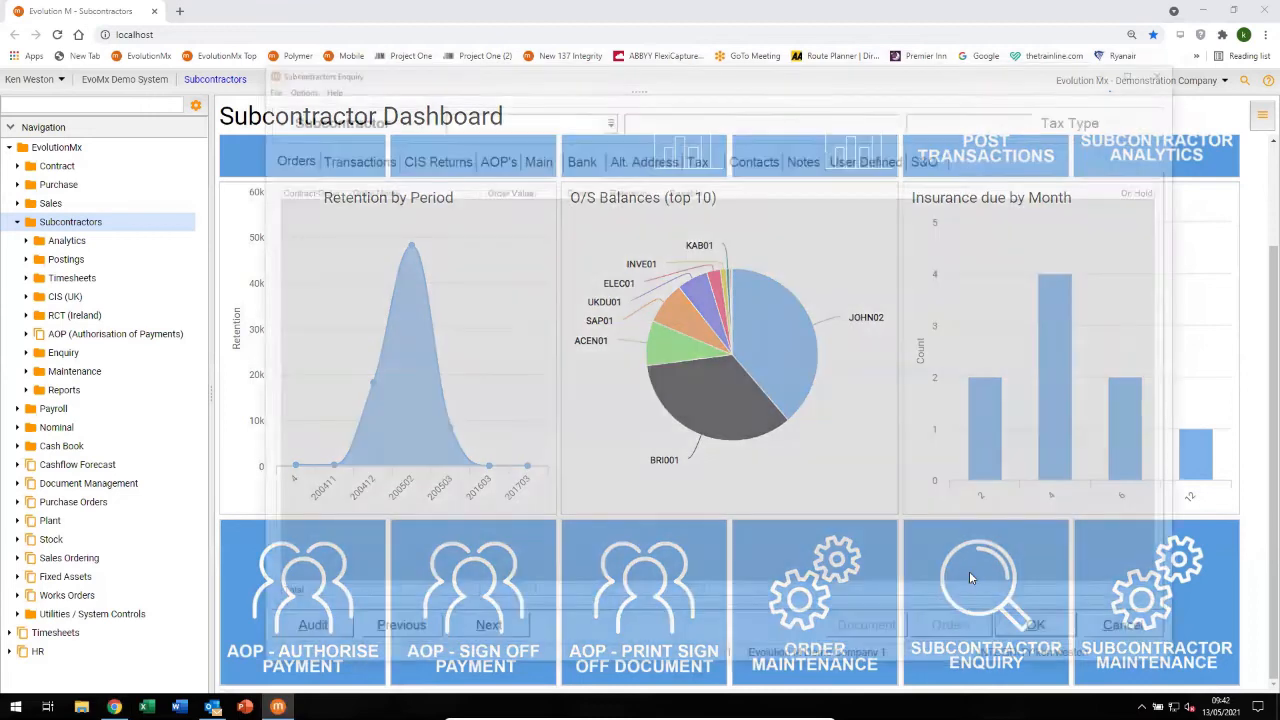
pyautogui.write('UK')
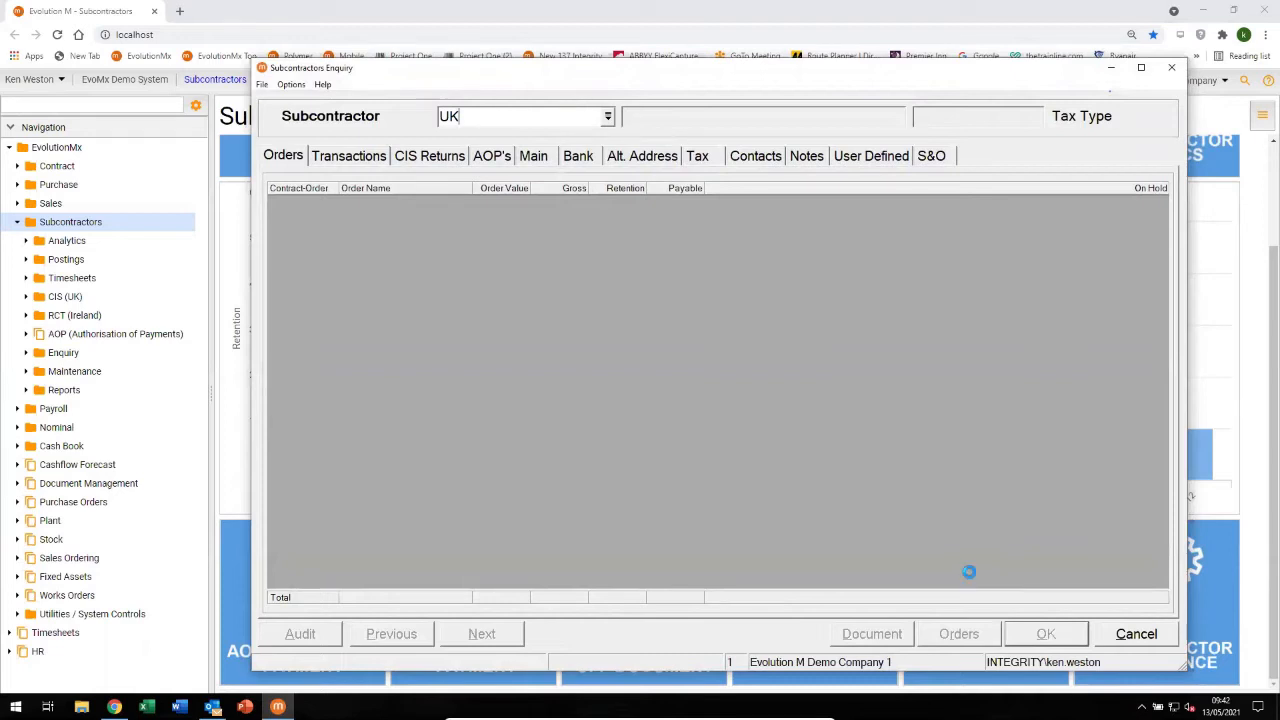
pyautogui.press('Return')
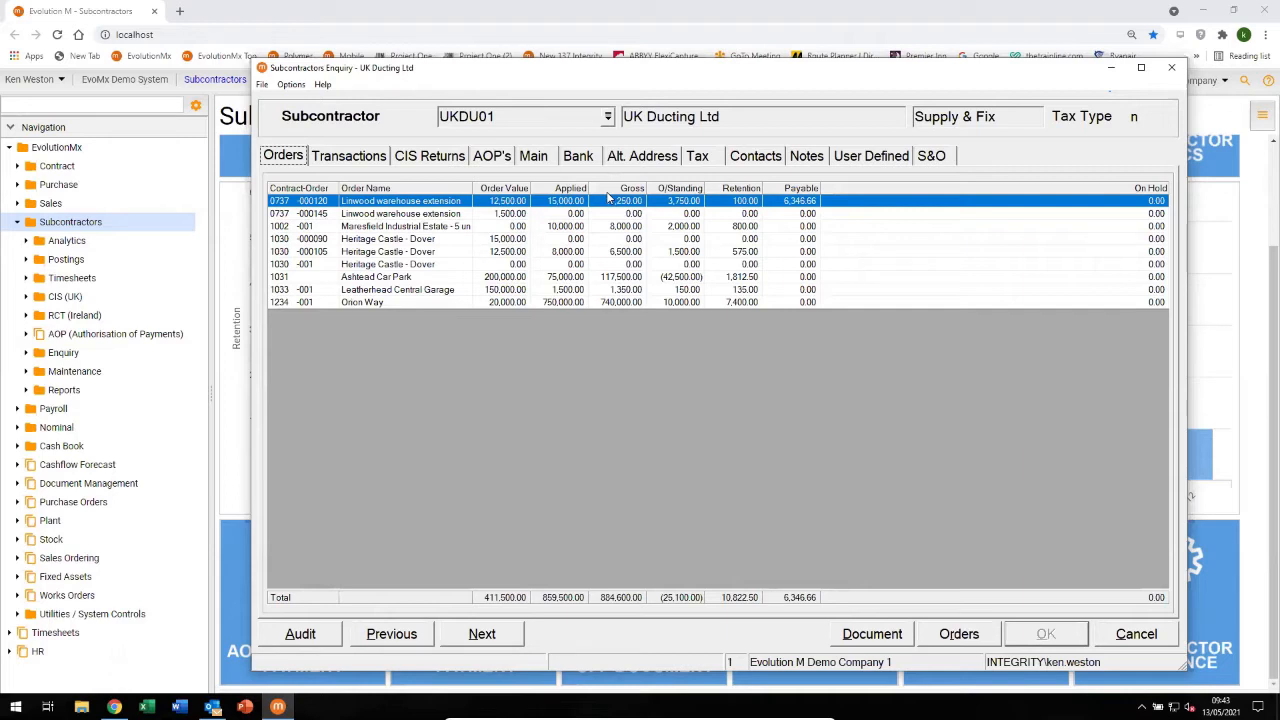
# Replace the enquiry's subcontractor with ABC Roofing Ltd using "ABC", examine its orders and clear the record.
pyautogui.press('Escape')
pyautogui.write('ABC')
pyautogui.press('Tab')
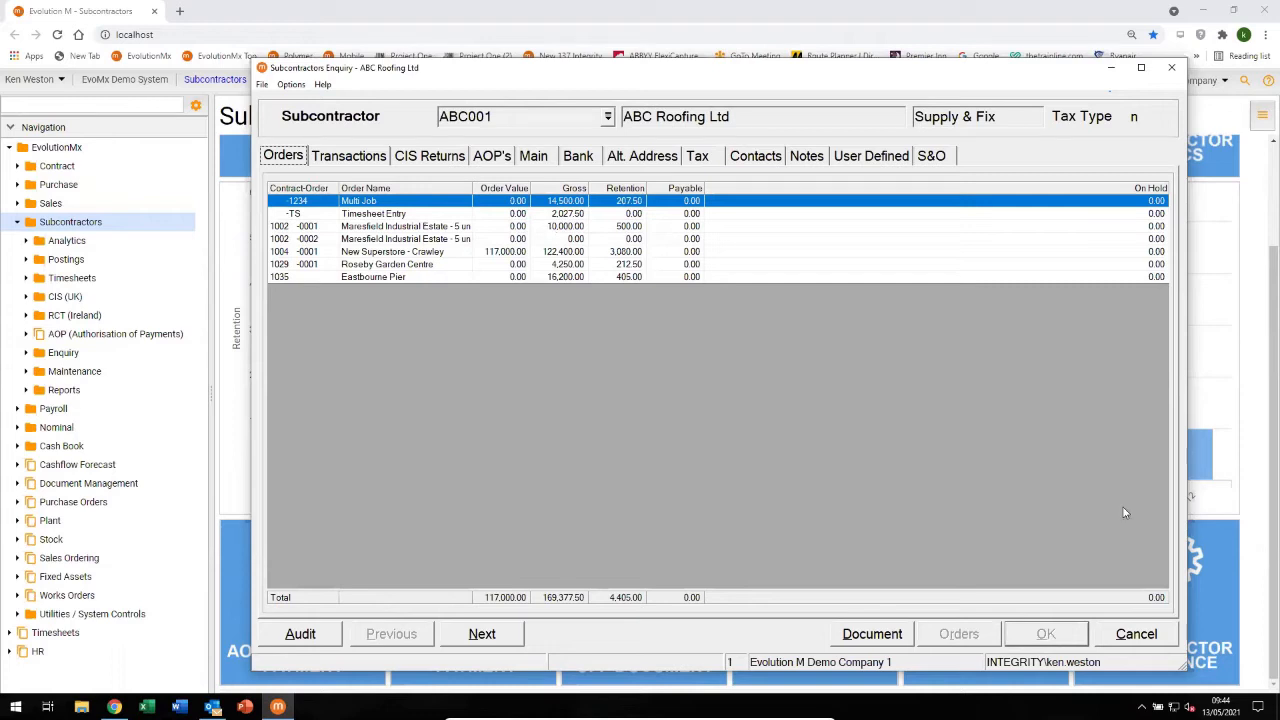
pyautogui.click(1120, 638)
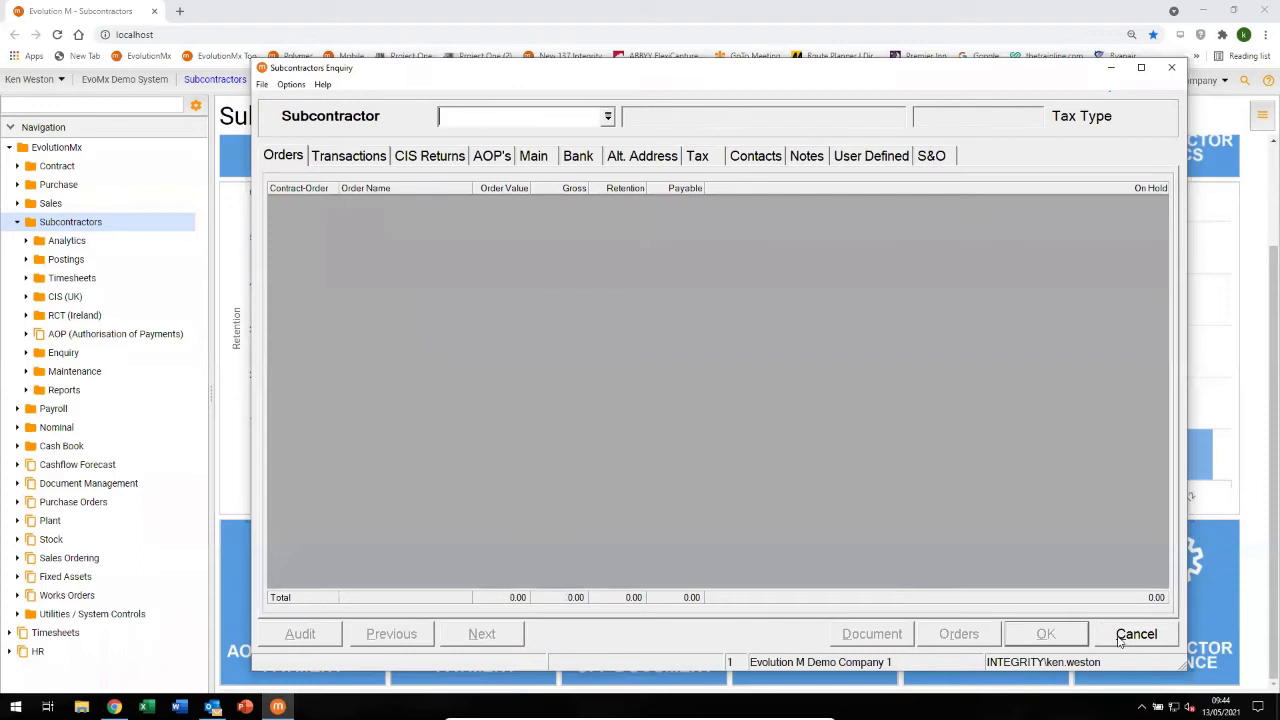
# Close the Subcontractor Enquiry and open Enter Timesheets for subcontractors.
pyautogui.click(1120, 638)
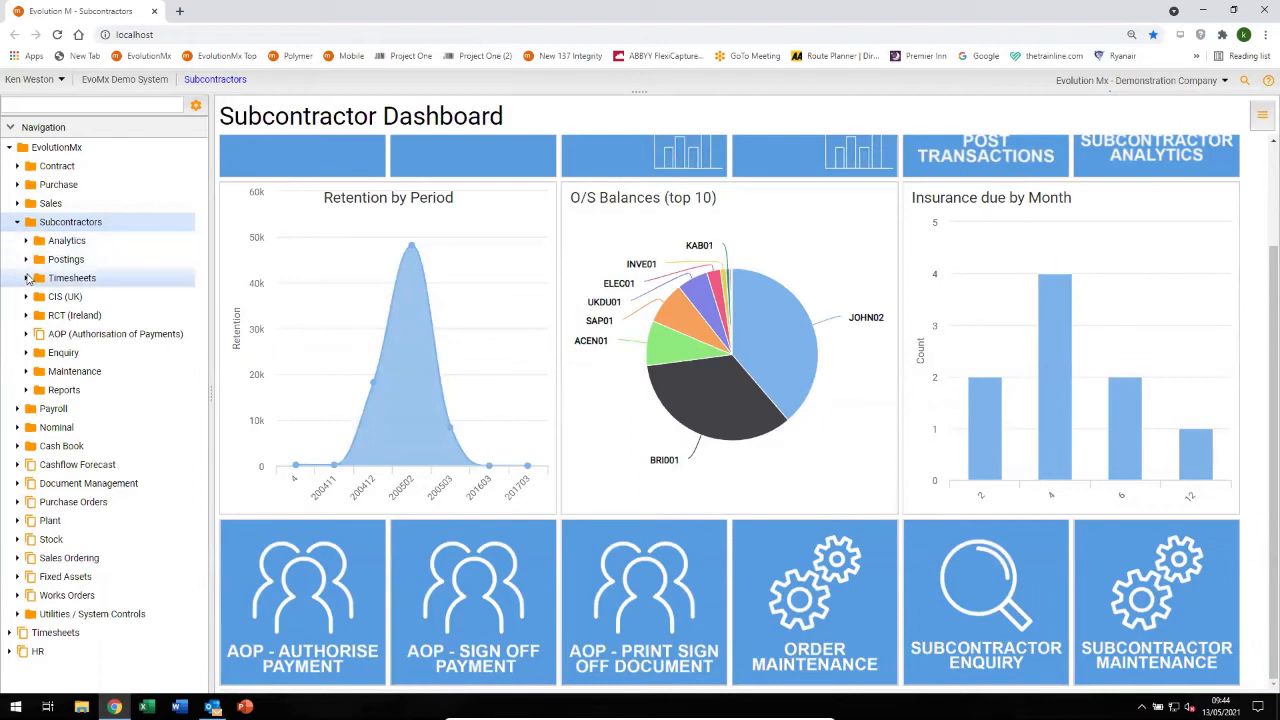
pyautogui.click(27, 279)
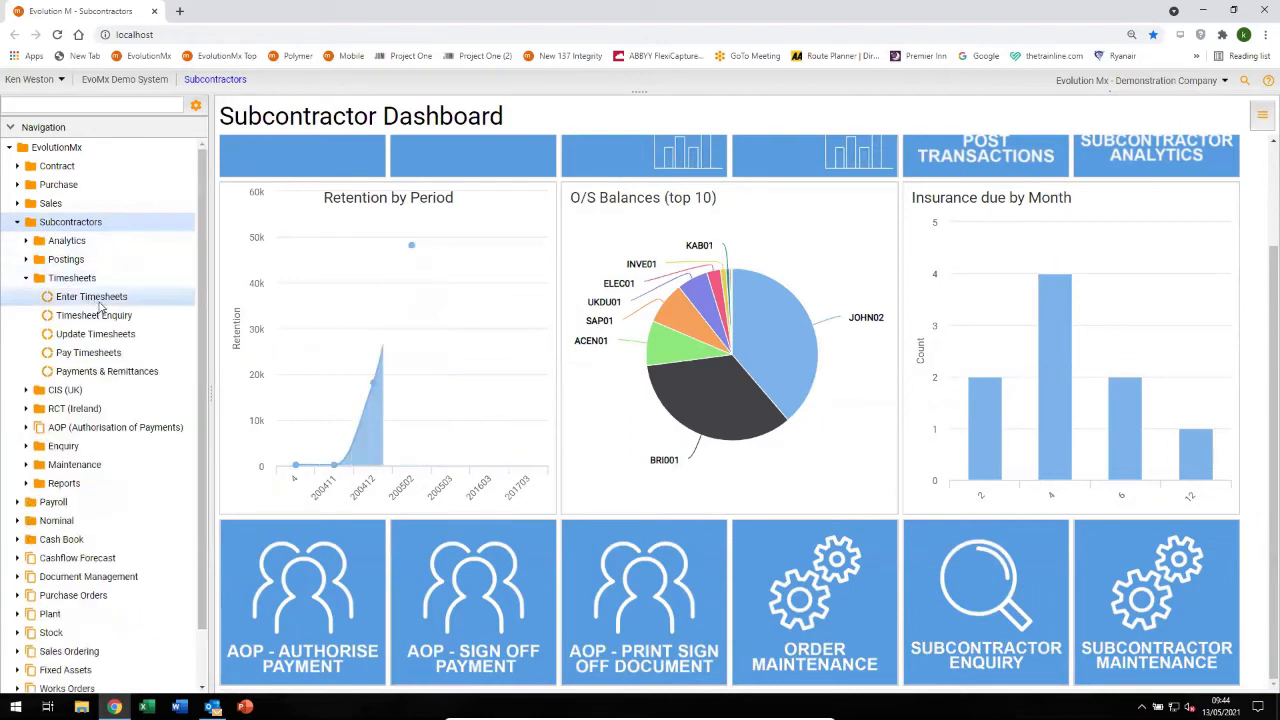
pyautogui.click(92, 297)
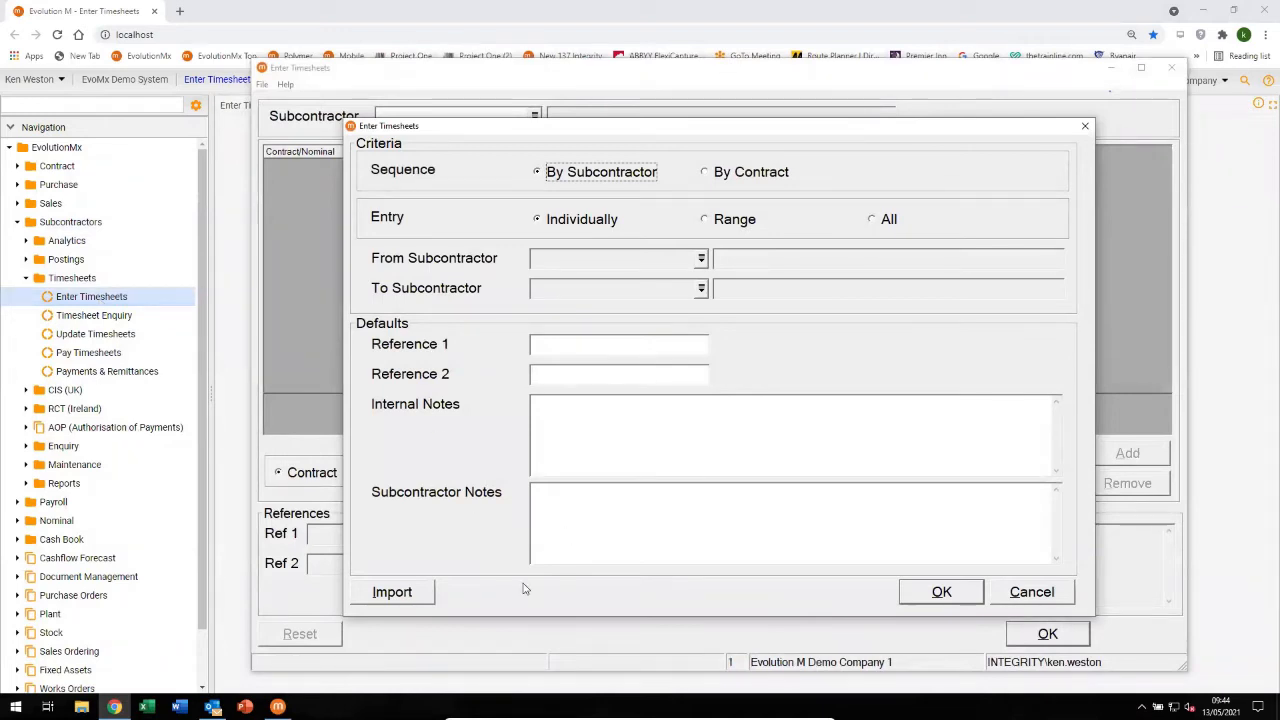
# Import the subcontractor timesheets from the .xls file "Subbie Timesheet" in the desktop folder "Import Files, etc" and confirm the update.
pyautogui.click(391, 593)
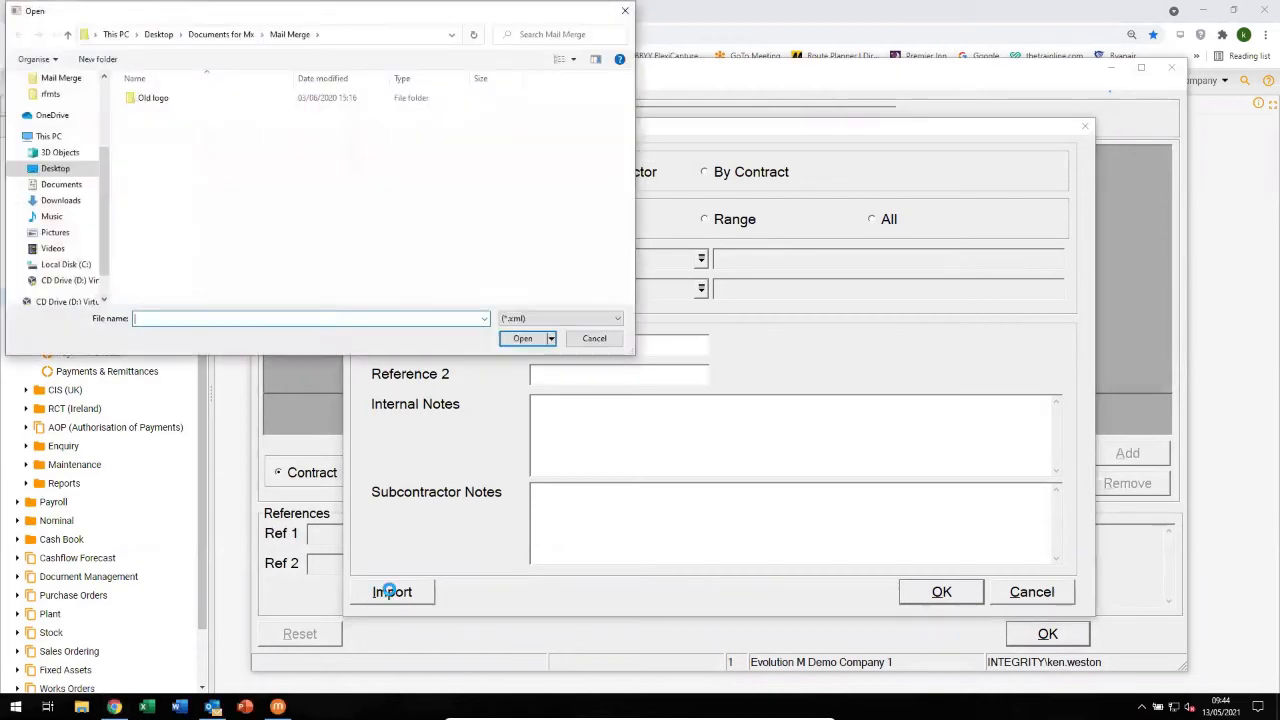
pyautogui.click(585, 319)
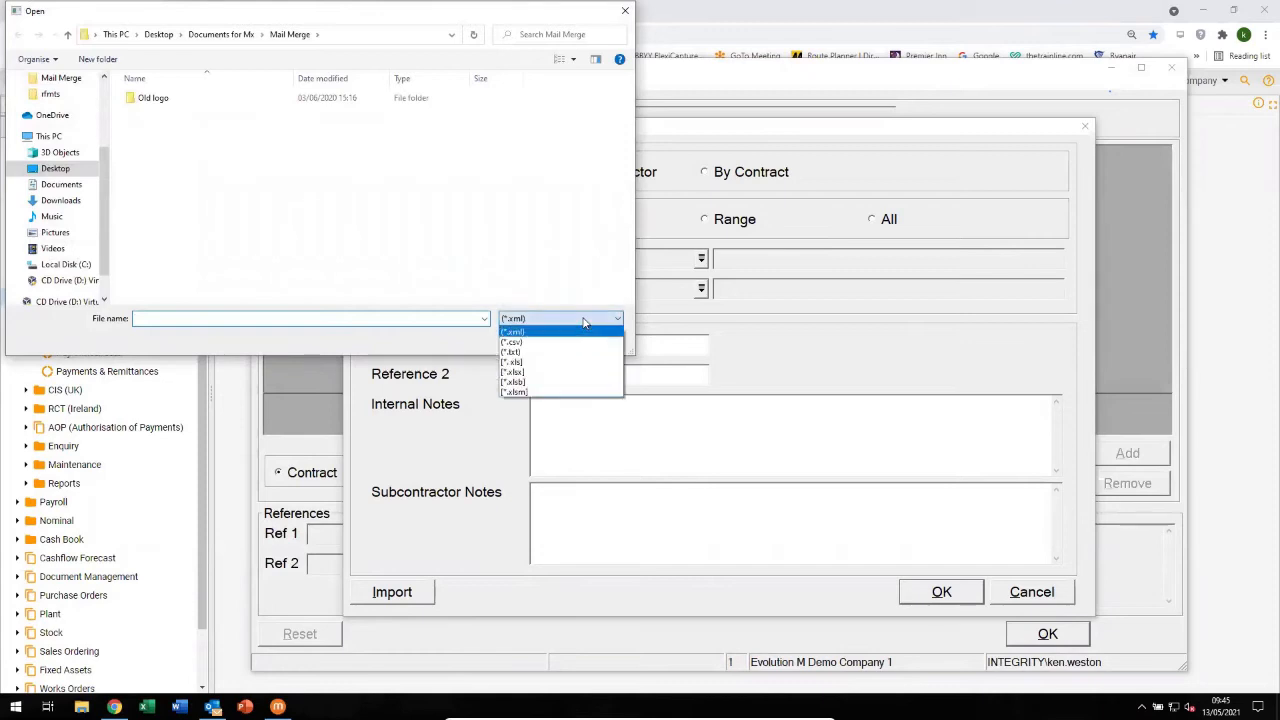
pyautogui.click(524, 361)
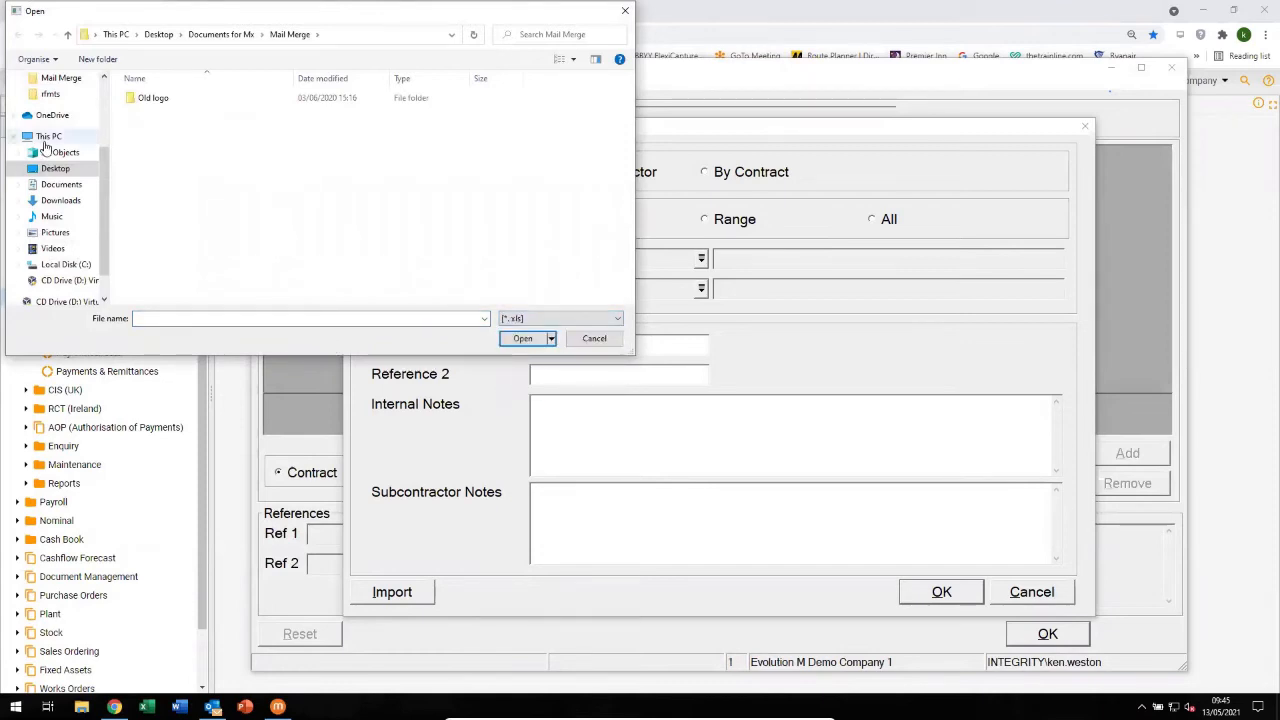
pyautogui.click(57, 169)
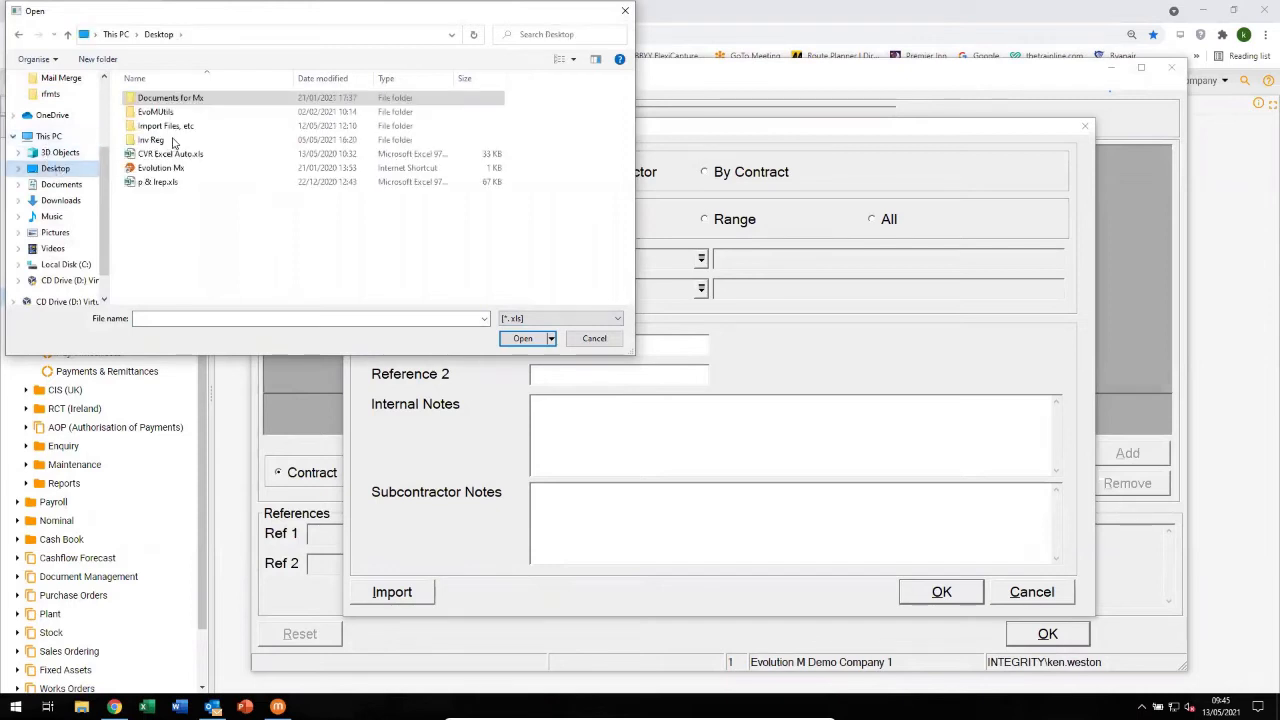
pyautogui.doubleClick(166, 127)
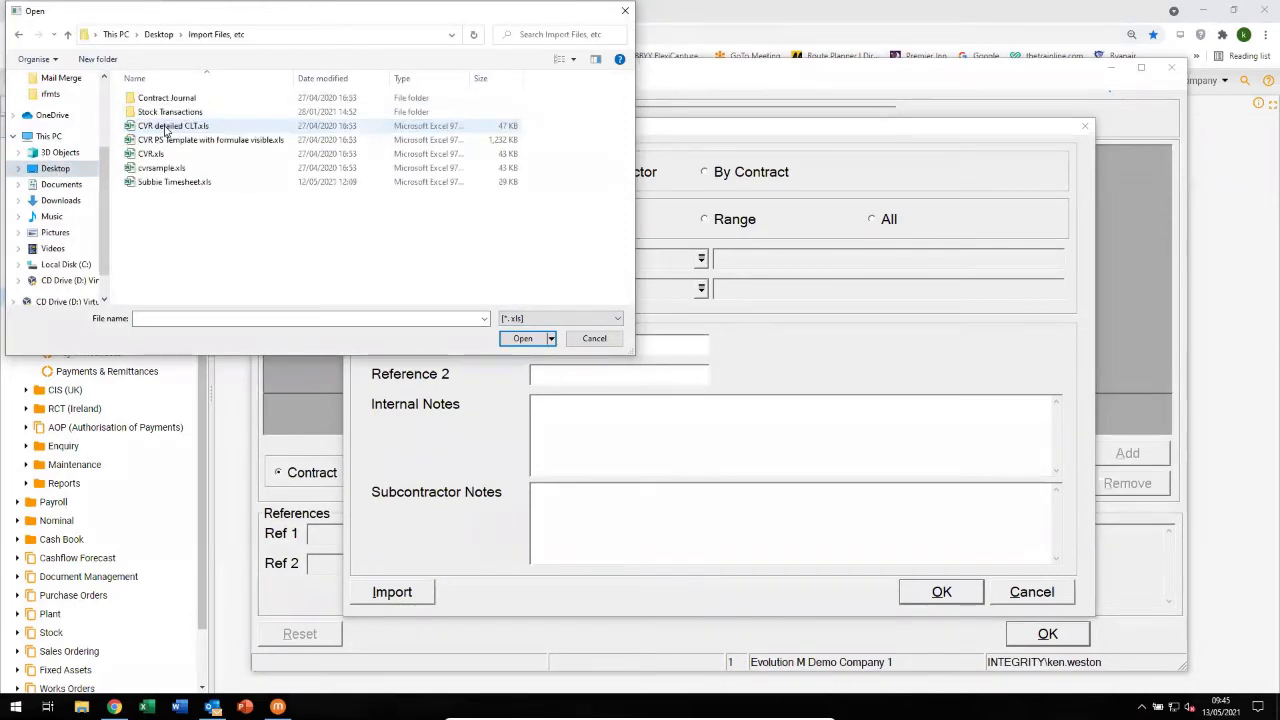
pyautogui.doubleClick(176, 183)
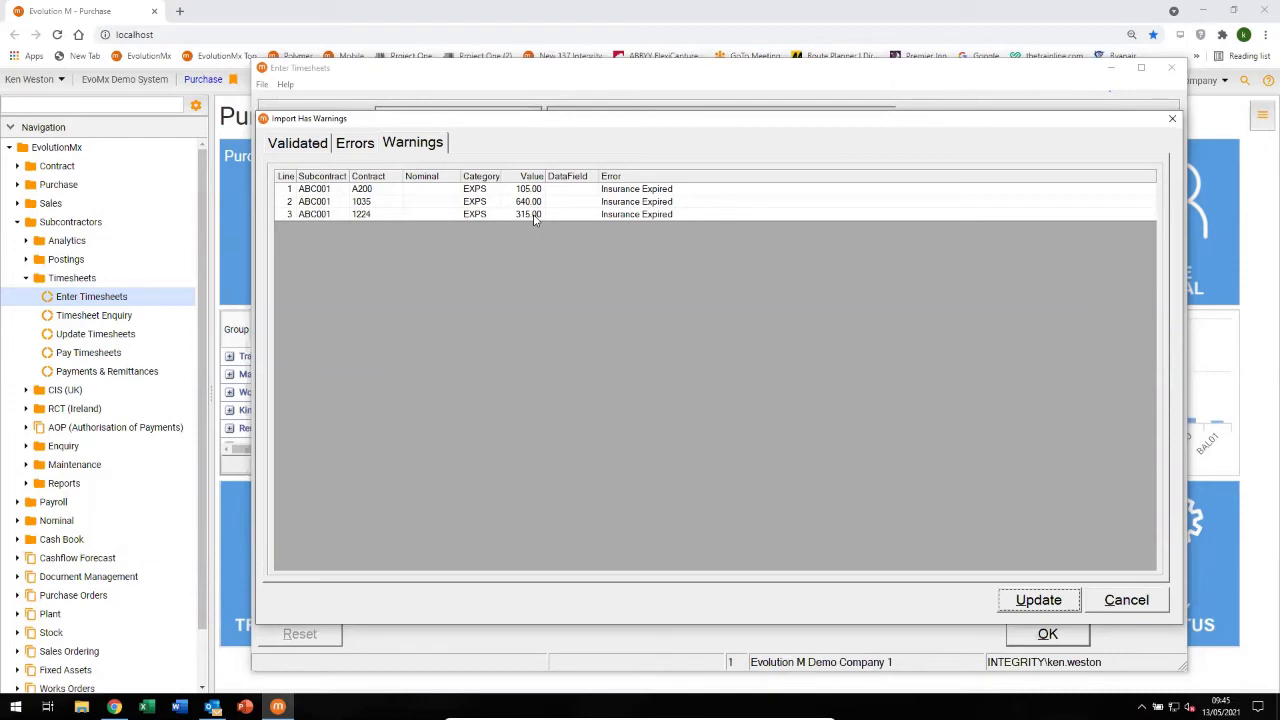
pyautogui.click(1024, 602)
pyautogui.click(665, 398)
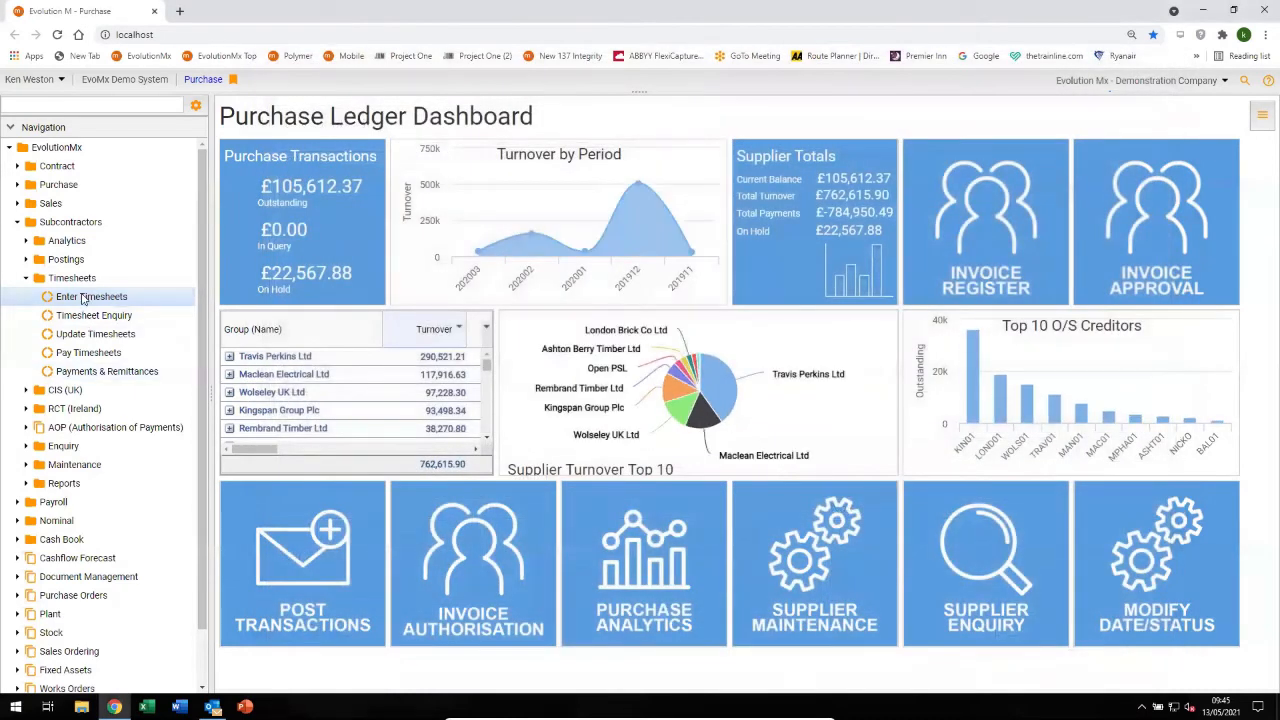
# Reopen Enter Timesheets by subcontractor, individually, review ABC Roofing Ltd's imported timesheet lines, save them and close the entry window.
pyautogui.click(84, 298)
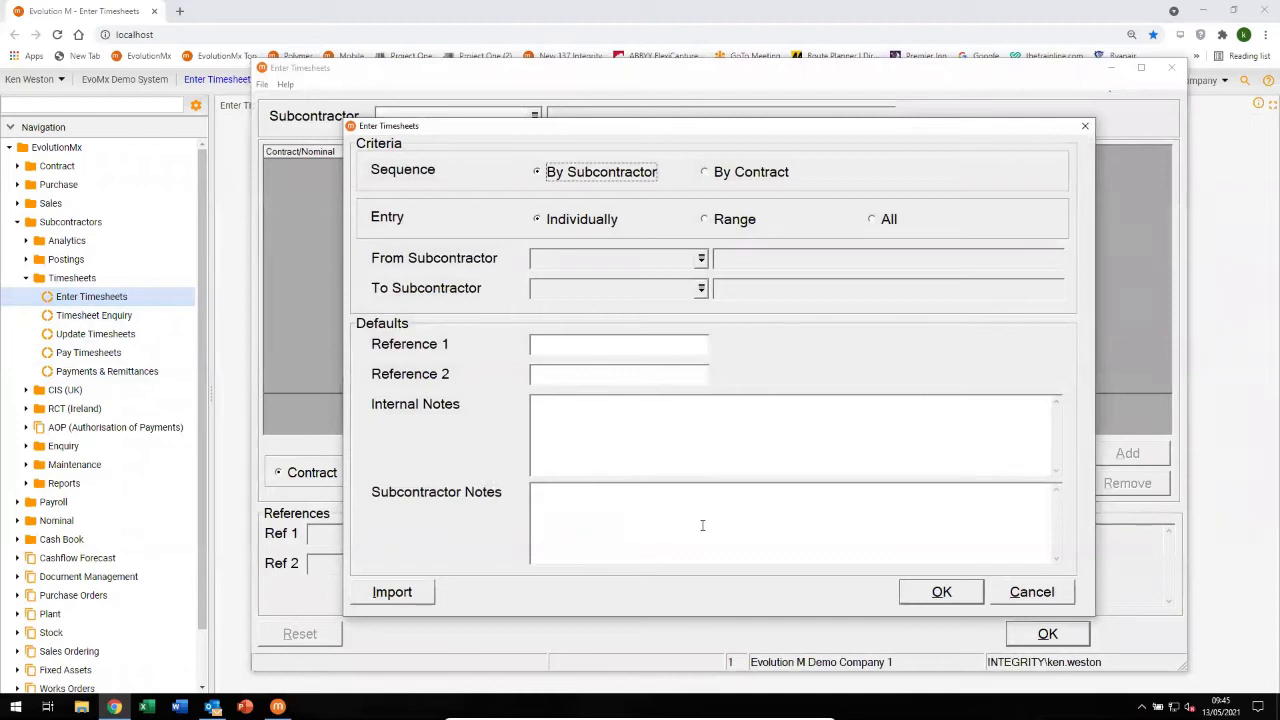
pyautogui.click(940, 593)
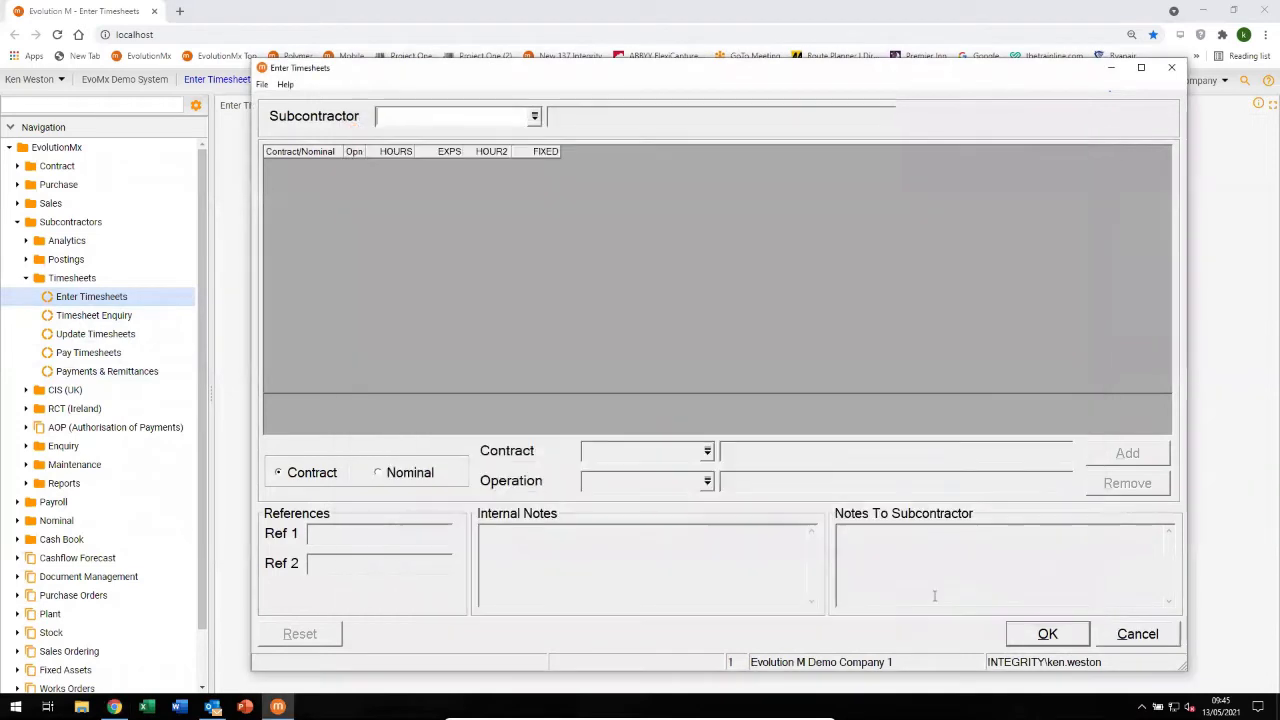
pyautogui.write('ABC001')
pyautogui.press('Tab')
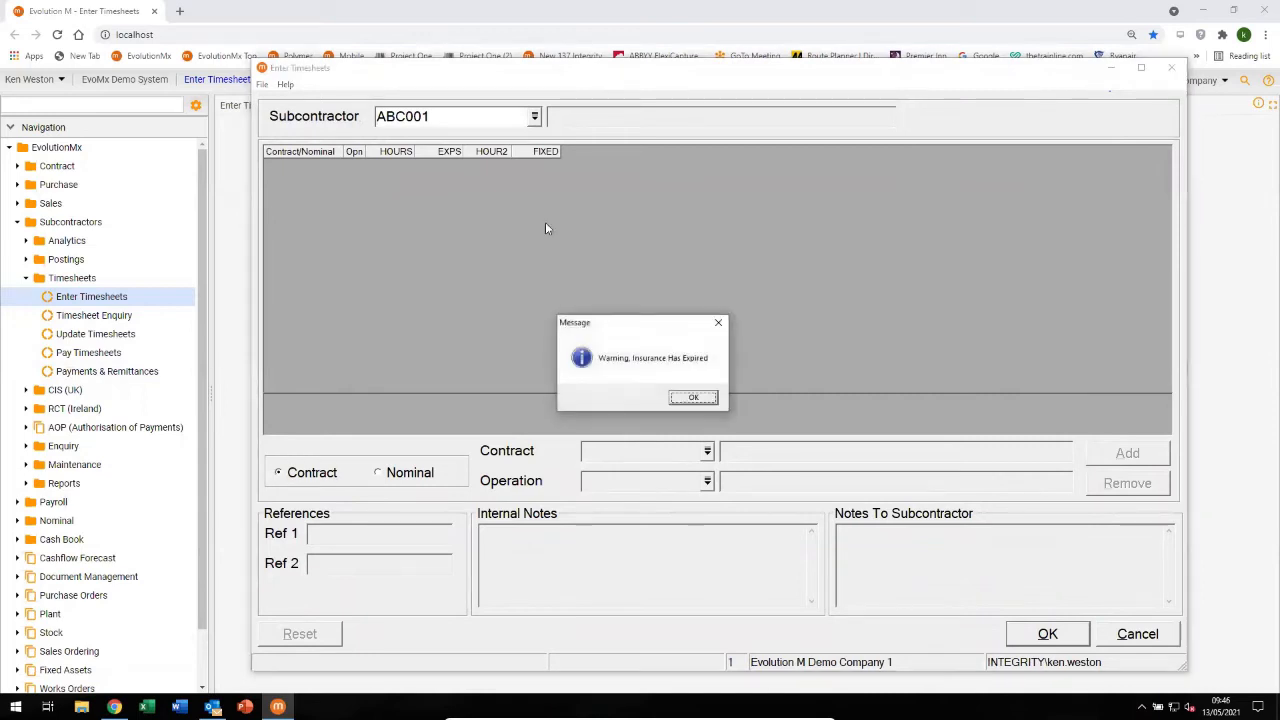
pyautogui.click(694, 398)
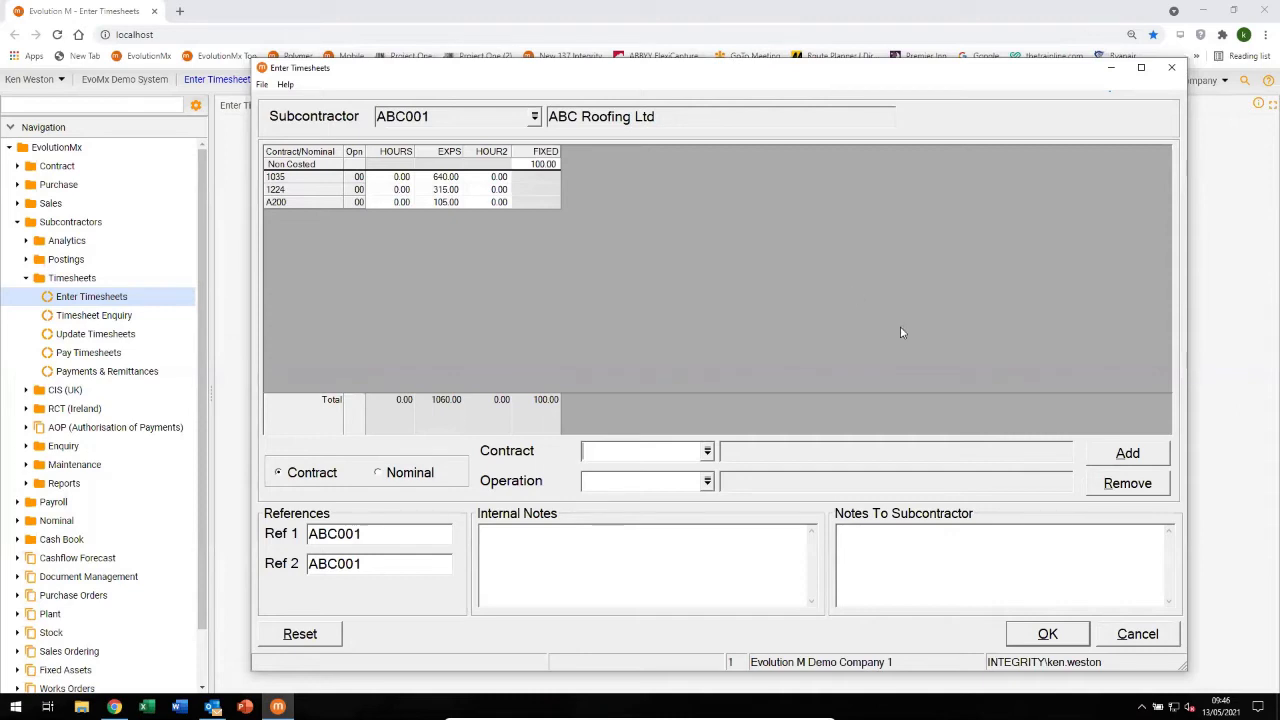
pyautogui.click(1057, 637)
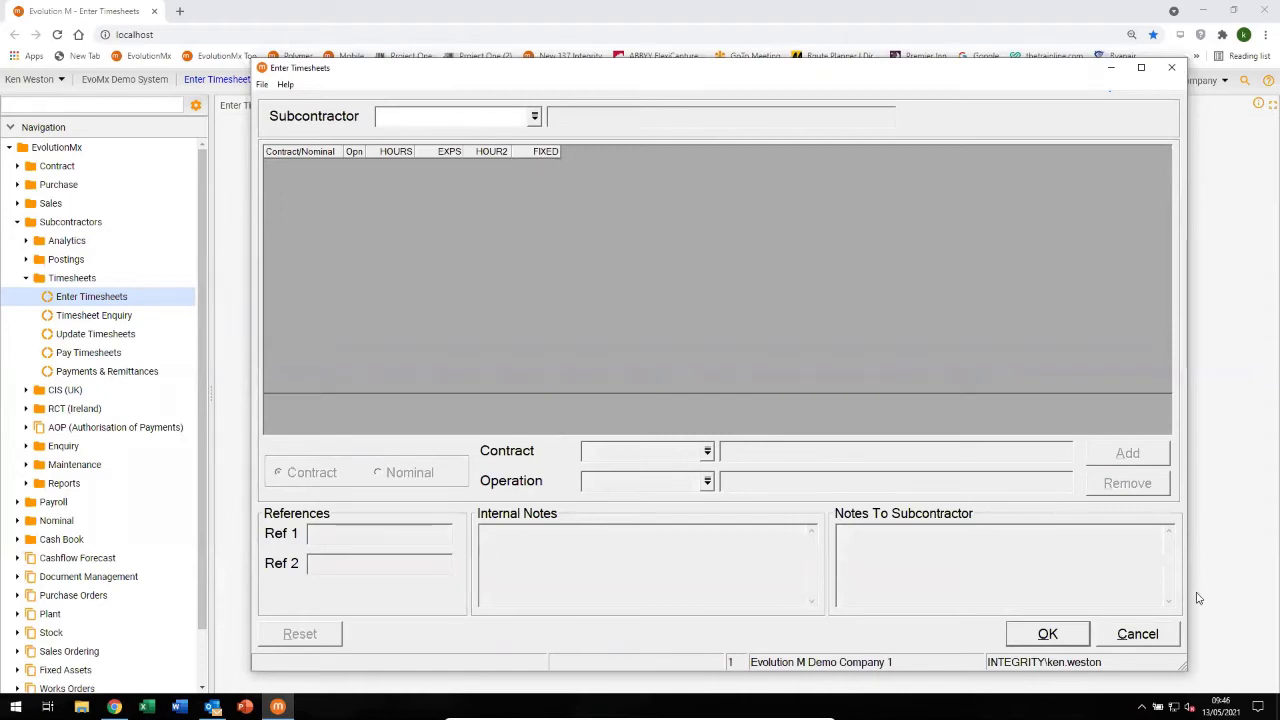
pyautogui.click(1125, 637)
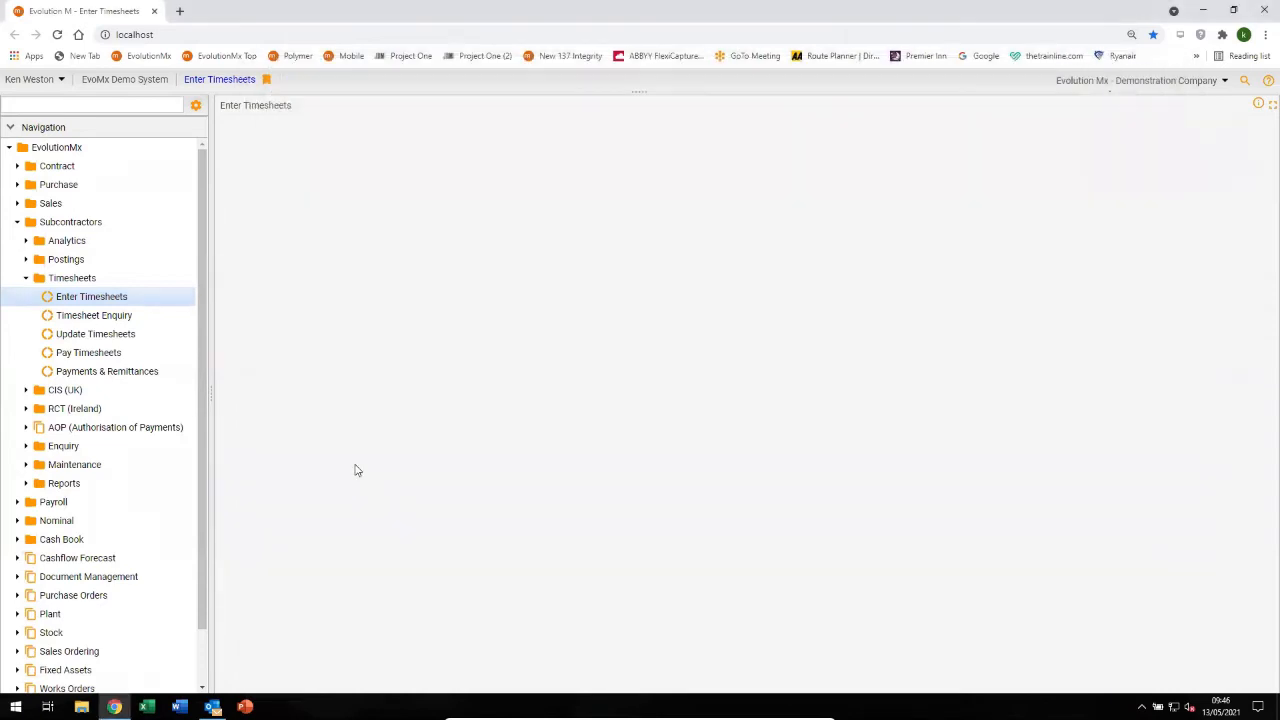
# Update timesheets with a Certificate batch using the default header, certify ABC Roofing Ltd's timesheet and update the batch.
pyautogui.click(74, 337)
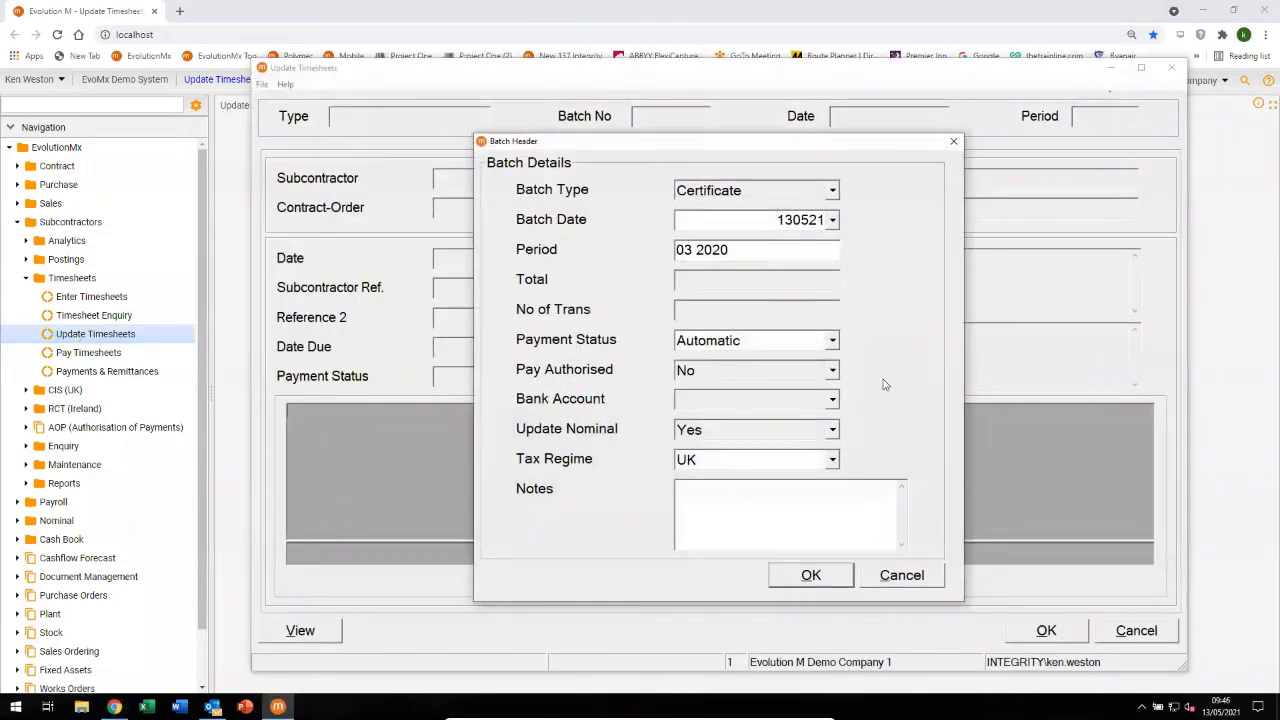
pyautogui.click(806, 575)
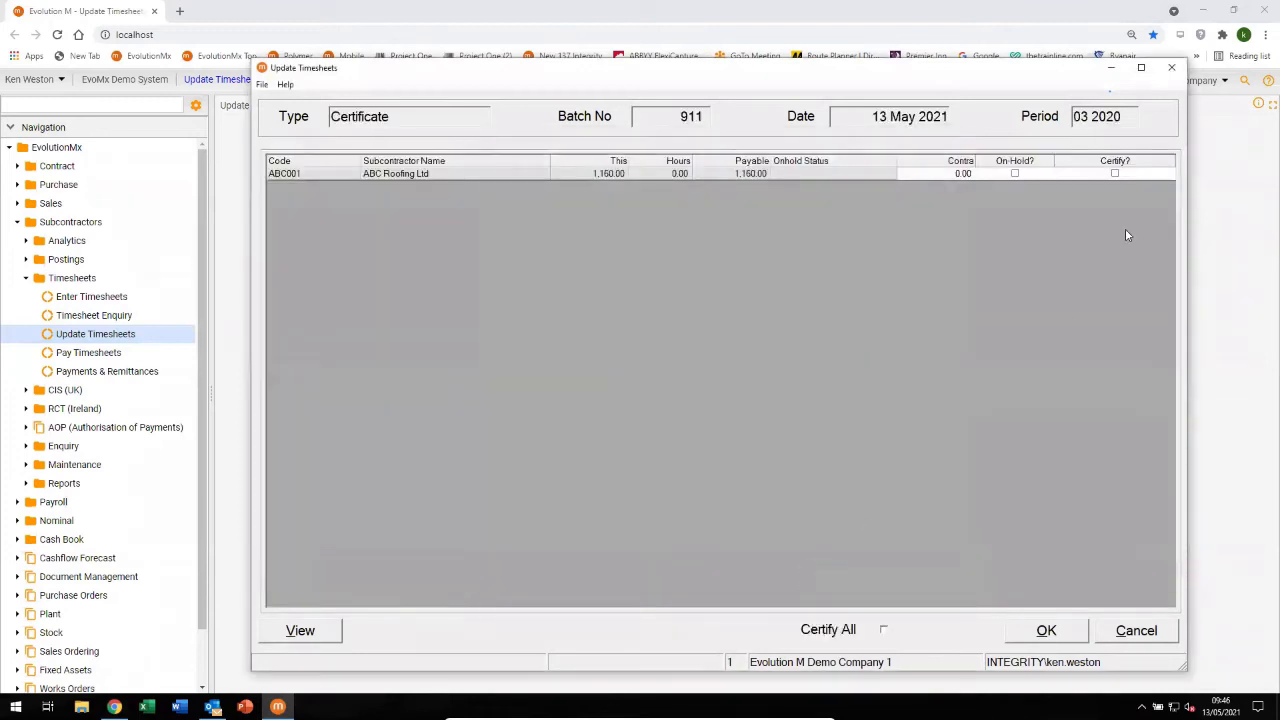
pyautogui.click(1115, 173)
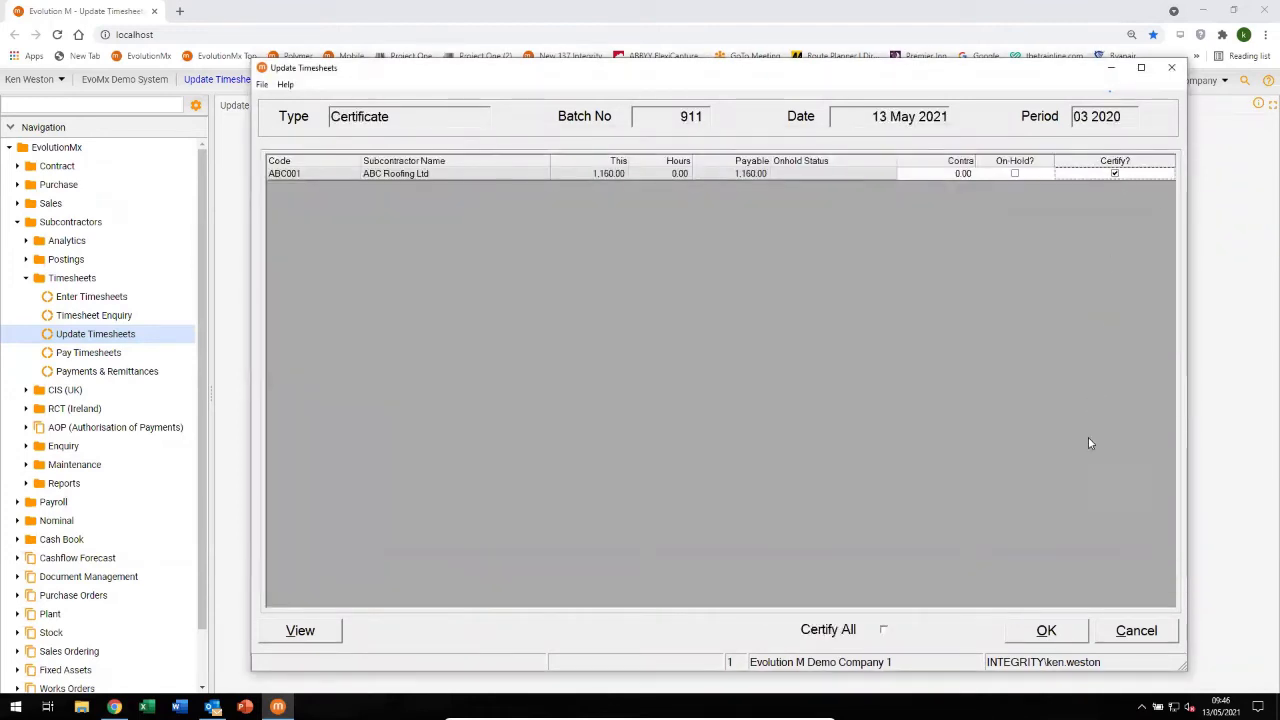
pyautogui.click(1033, 638)
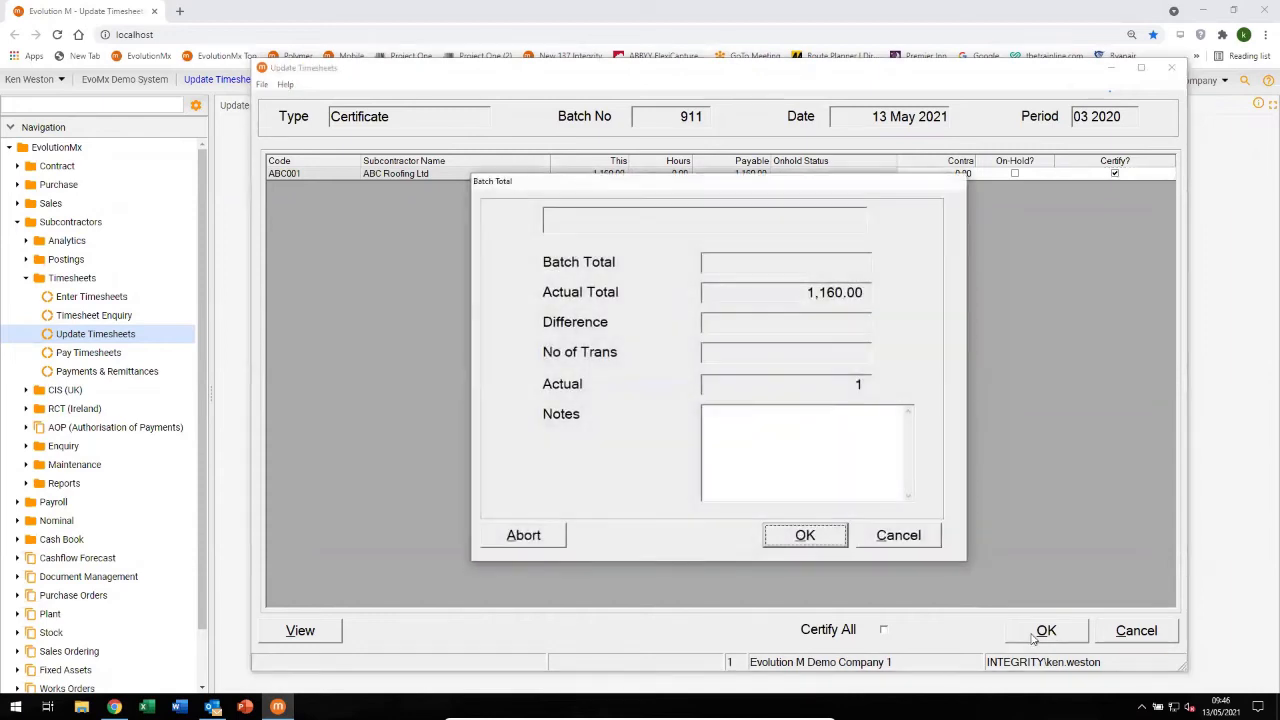
pyautogui.click(804, 536)
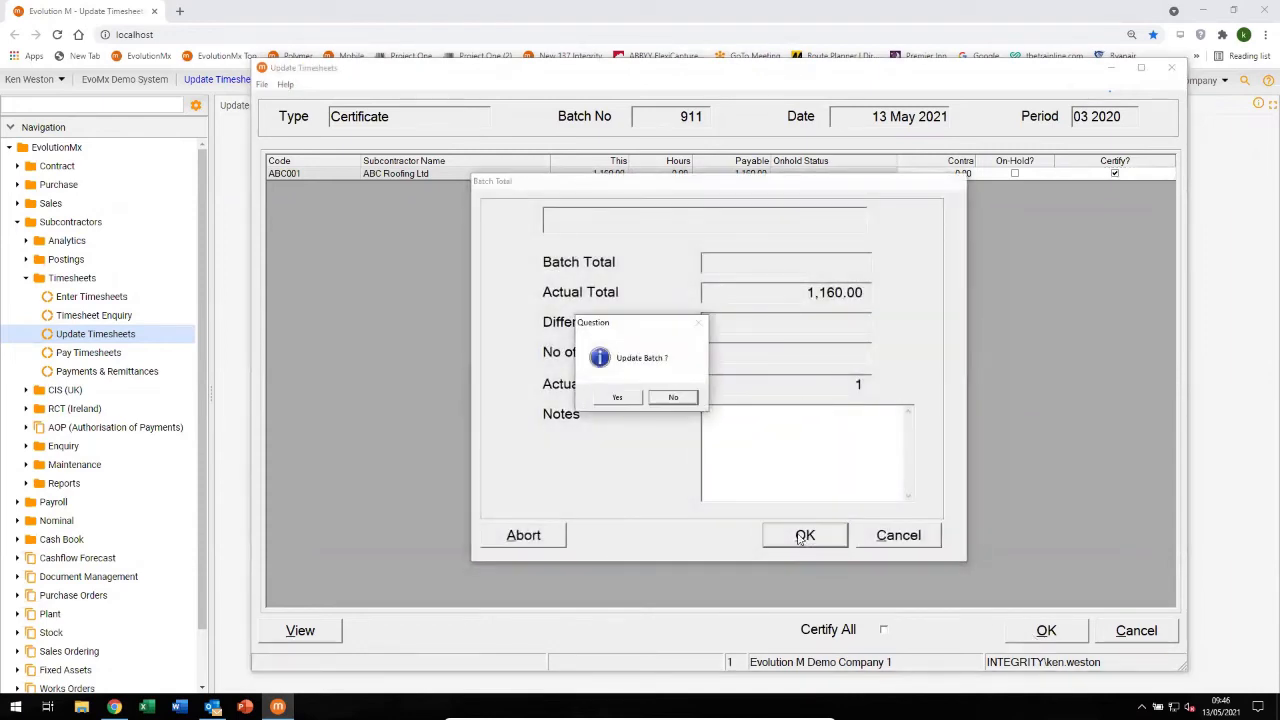
pyautogui.click(617, 398)
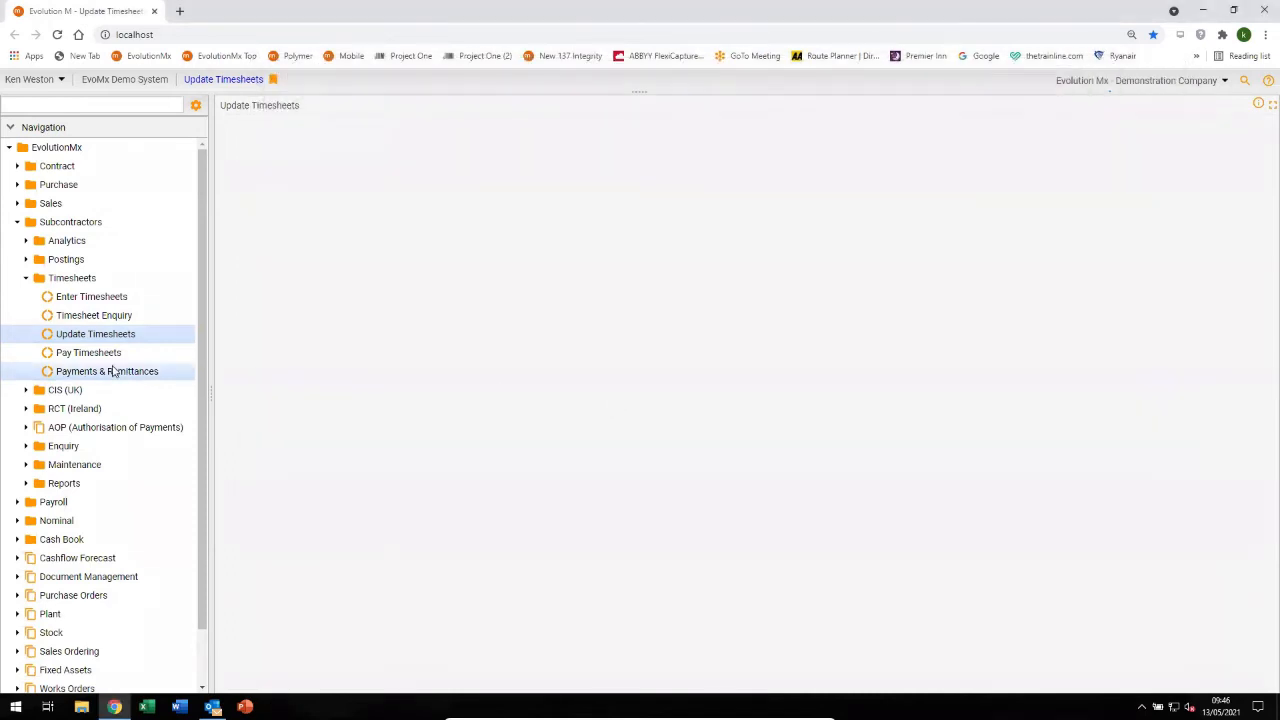
# Pay ABC Roofing Ltd's certified timesheet with the due date set to 31 May 2021 and complete the BACS payment.
pyautogui.click(86, 356)
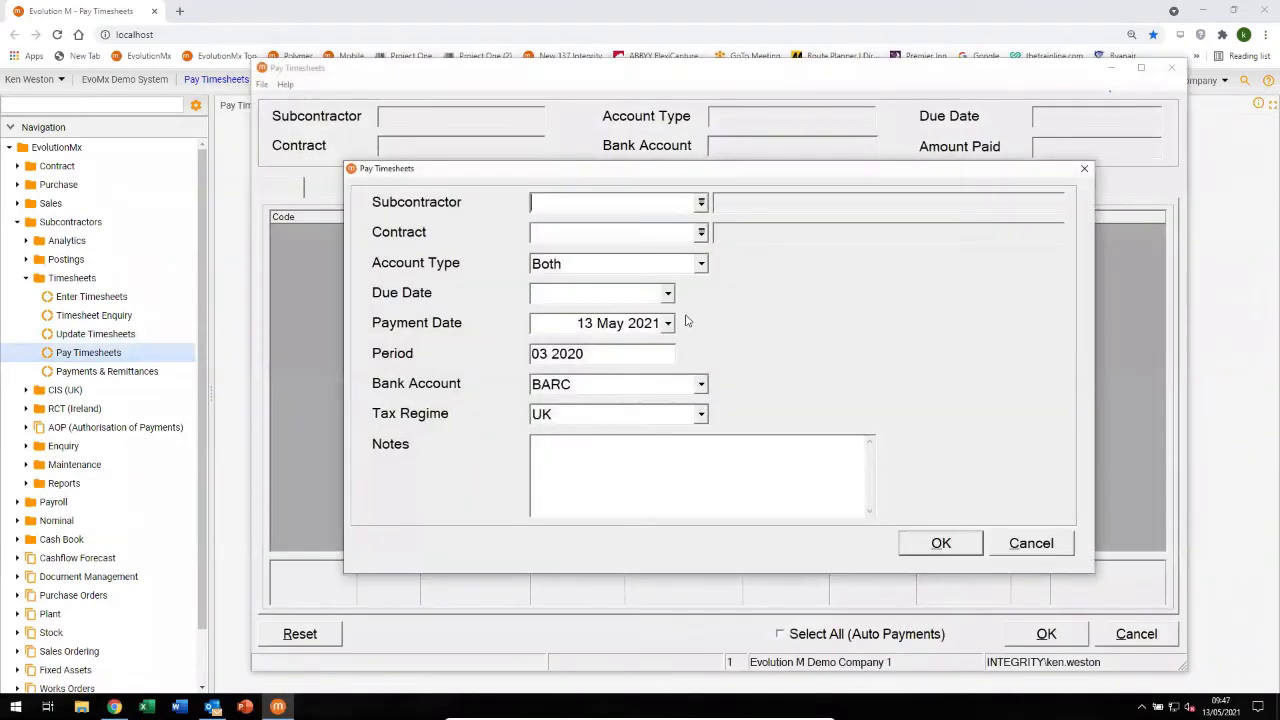
pyautogui.click(668, 294)
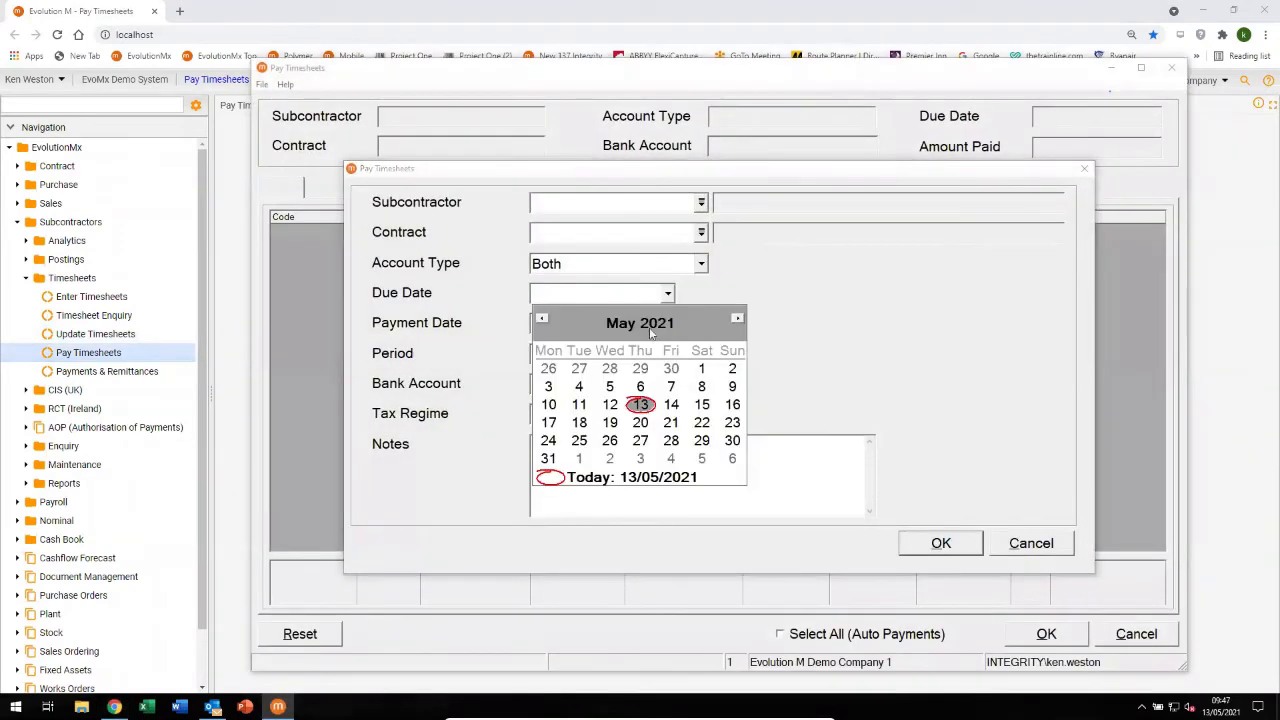
pyautogui.click(551, 459)
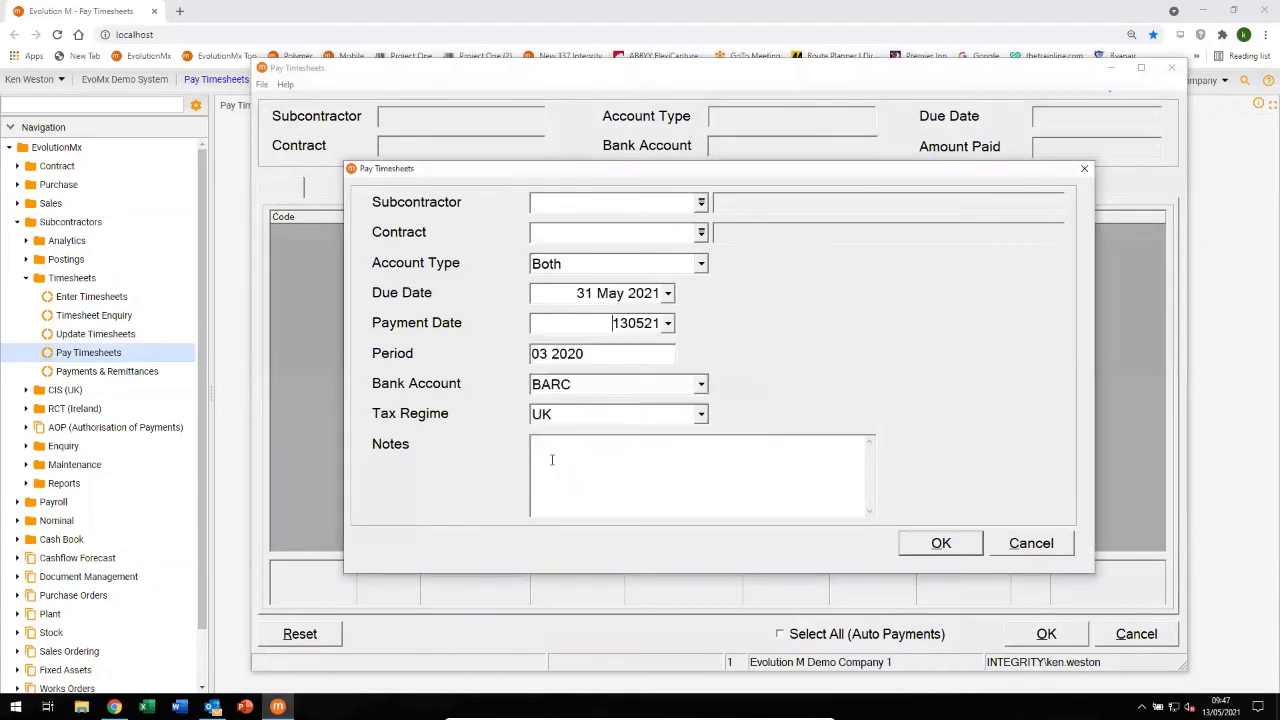
pyautogui.click(923, 548)
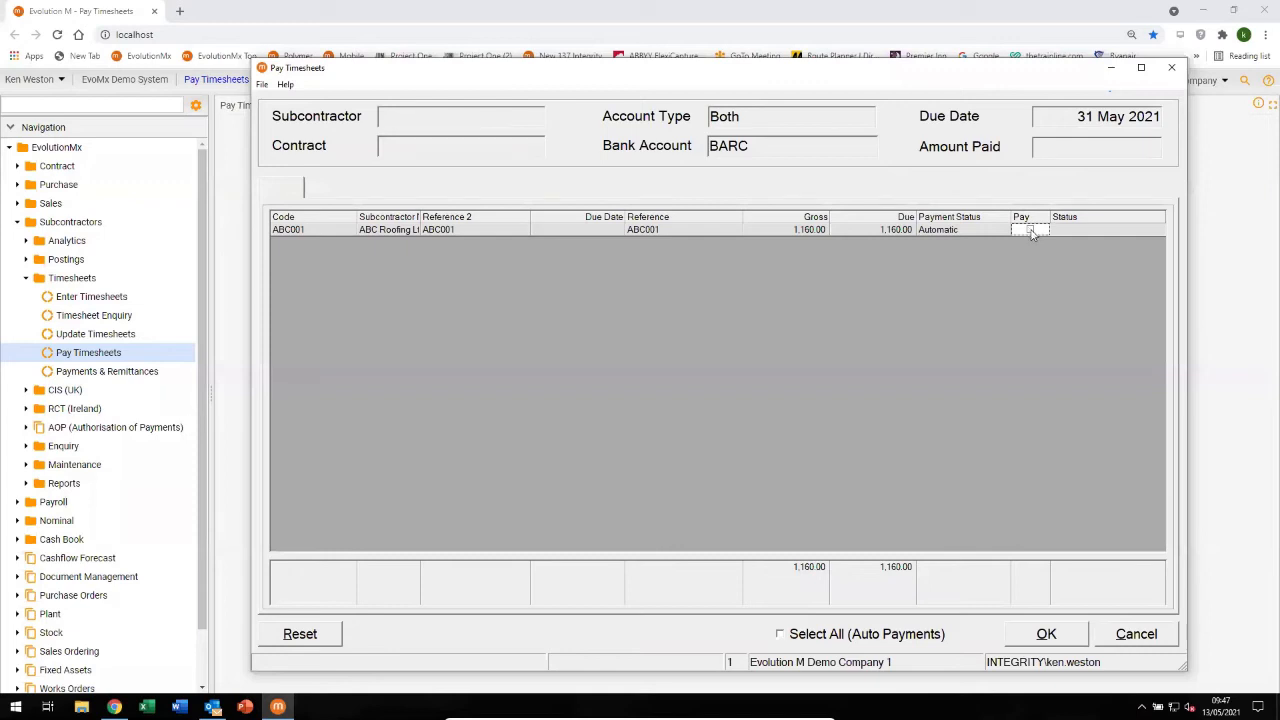
pyautogui.click(1030, 230)
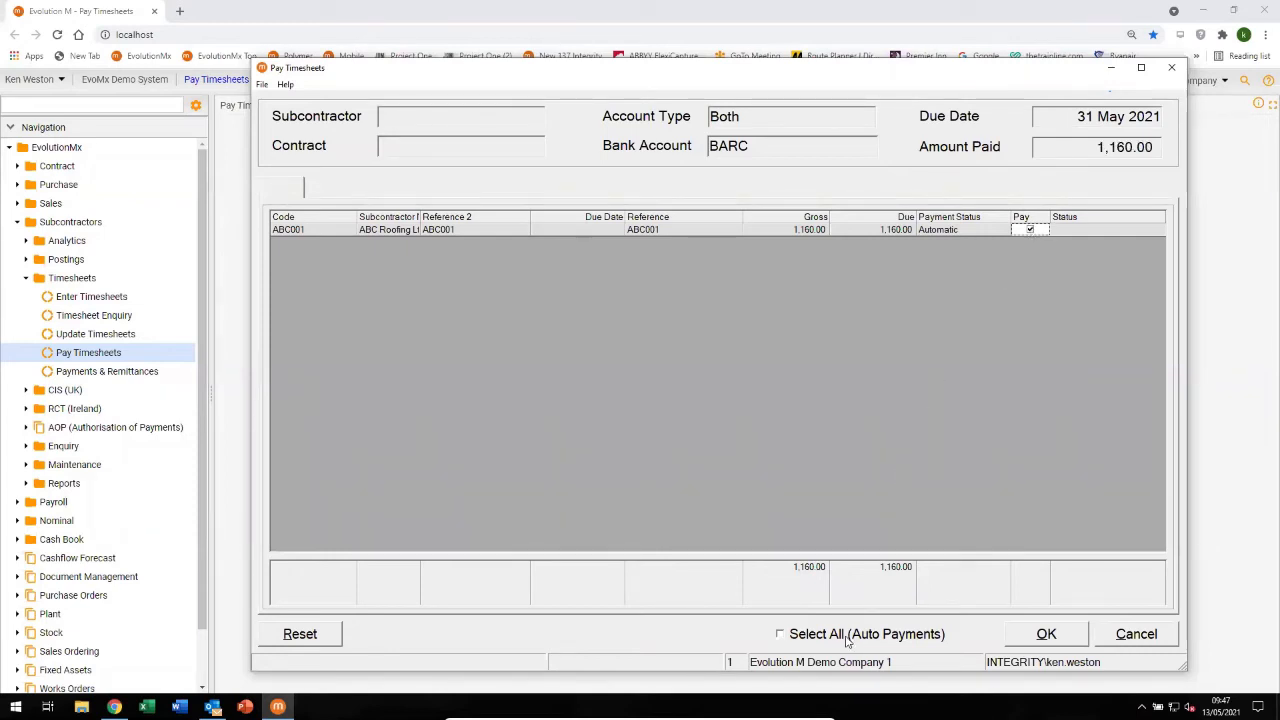
pyautogui.click(1046, 634)
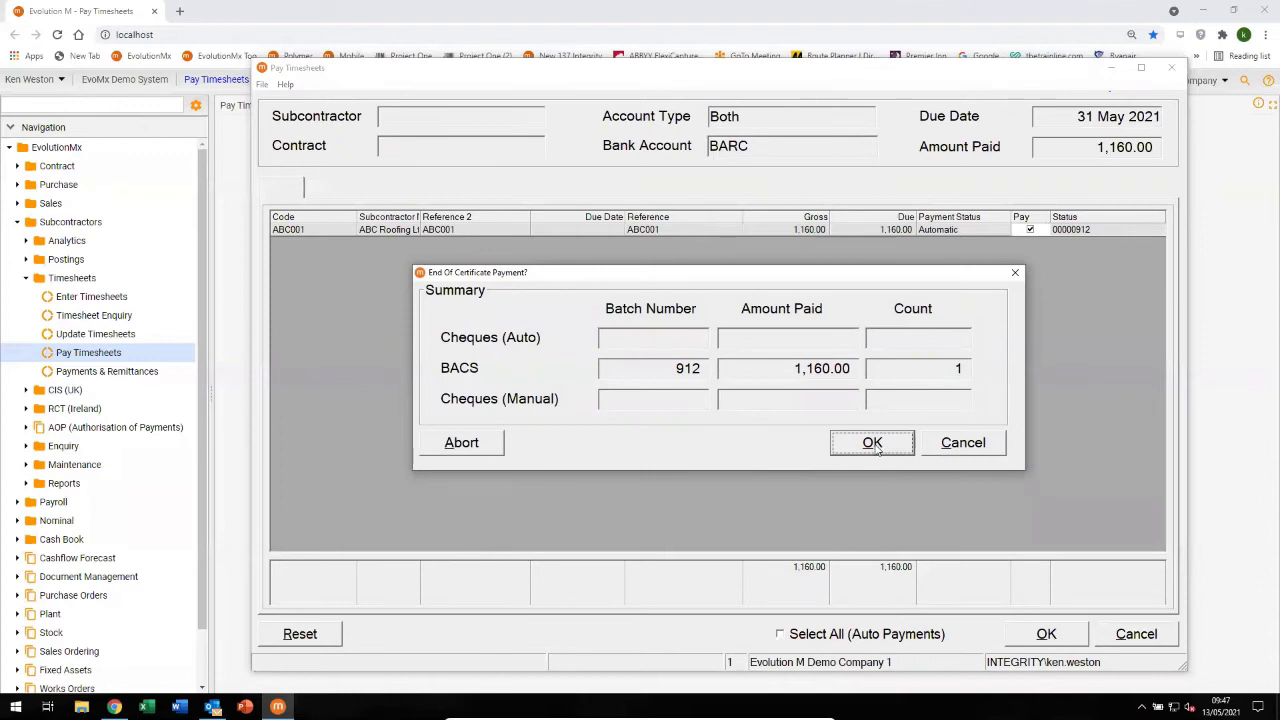
pyautogui.click(873, 445)
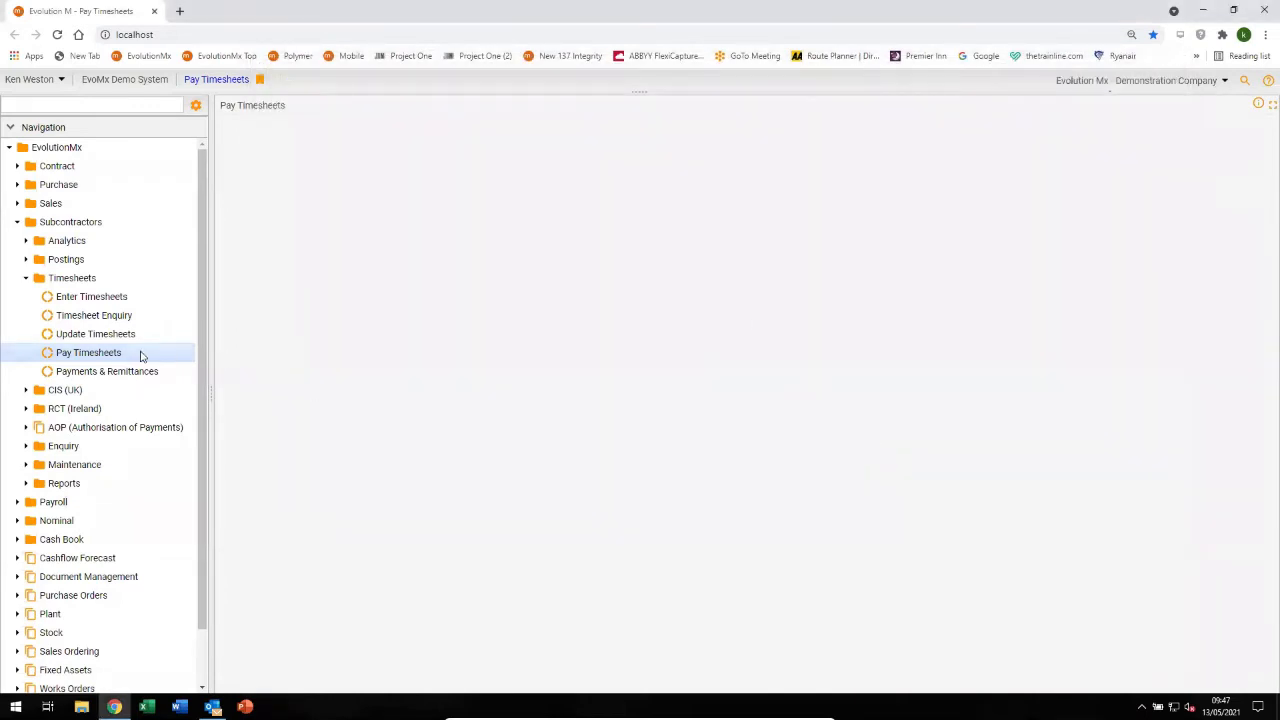
# Generate the remittance for the 13 May 2021 BACS batch in Payments & Remittances, examine the subcontractor payslip and exit without printing.
pyautogui.click(107, 376)
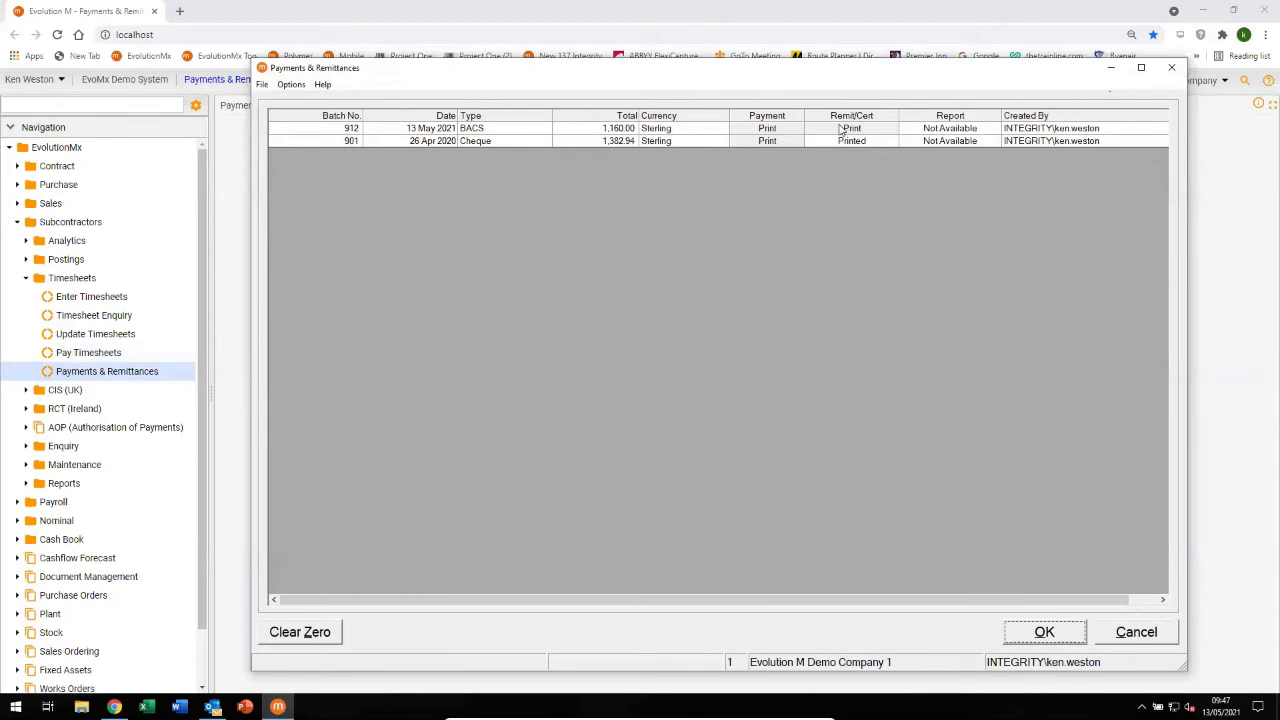
pyautogui.doubleClick(841, 131)
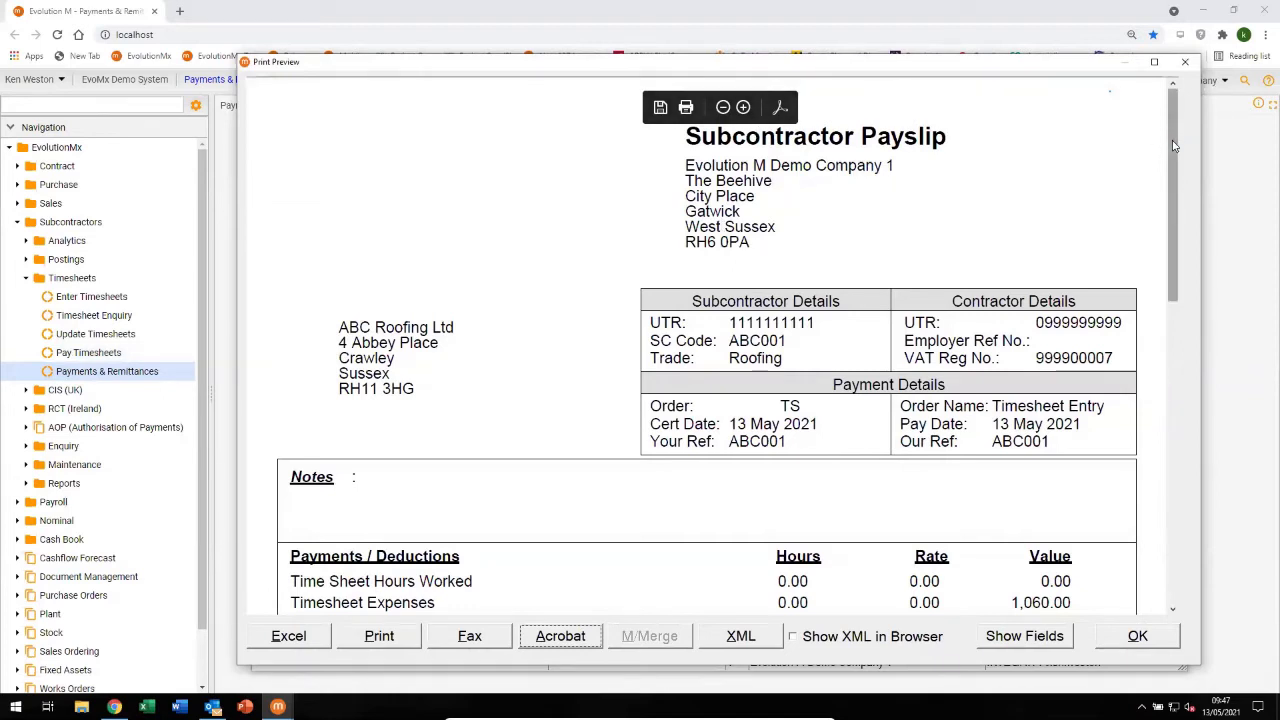
pyautogui.scroll(-1, 533, 121)
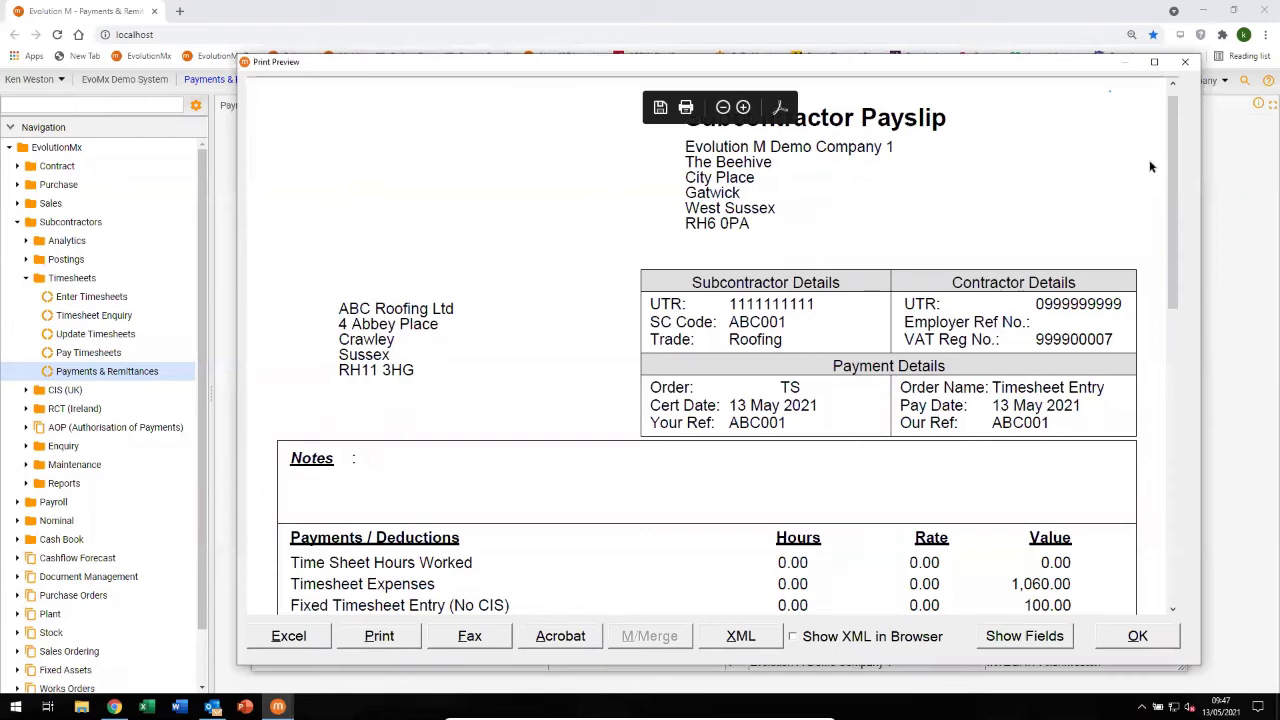
pyautogui.moveTo(1177, 159); pyautogui.dragTo(1217, 351)
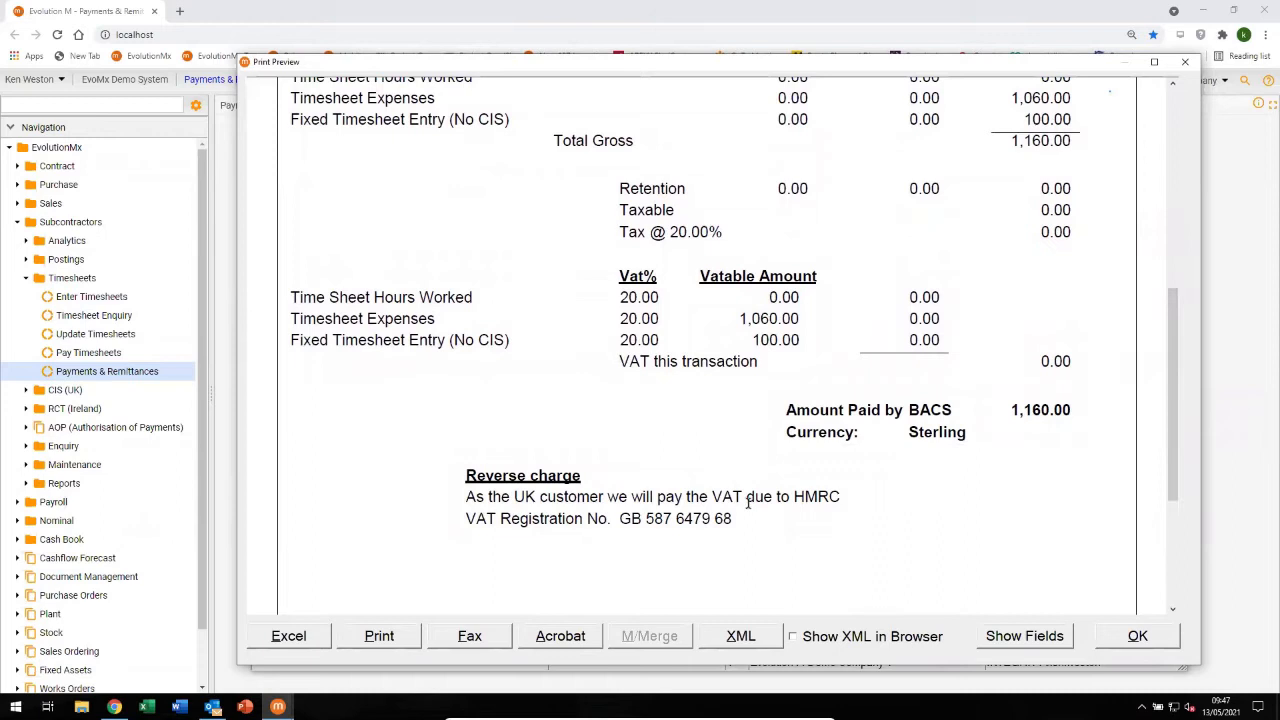
pyautogui.click(1137, 637)
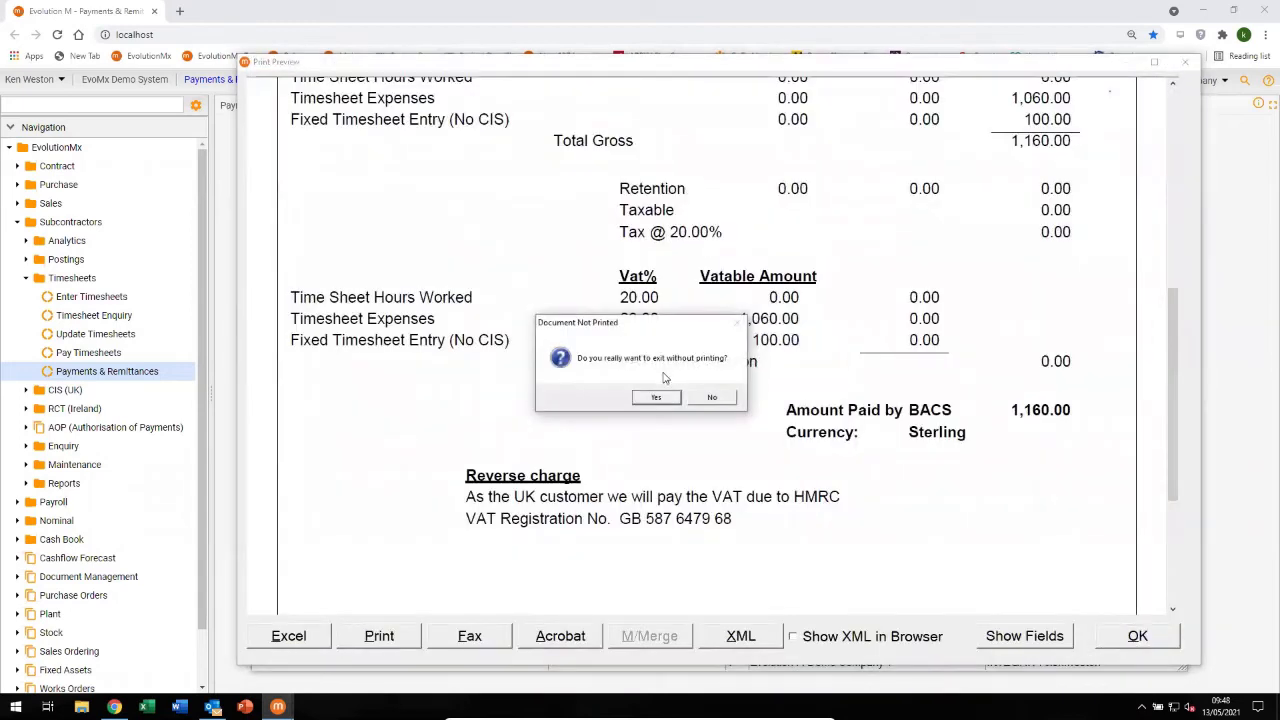
pyautogui.click(652, 398)
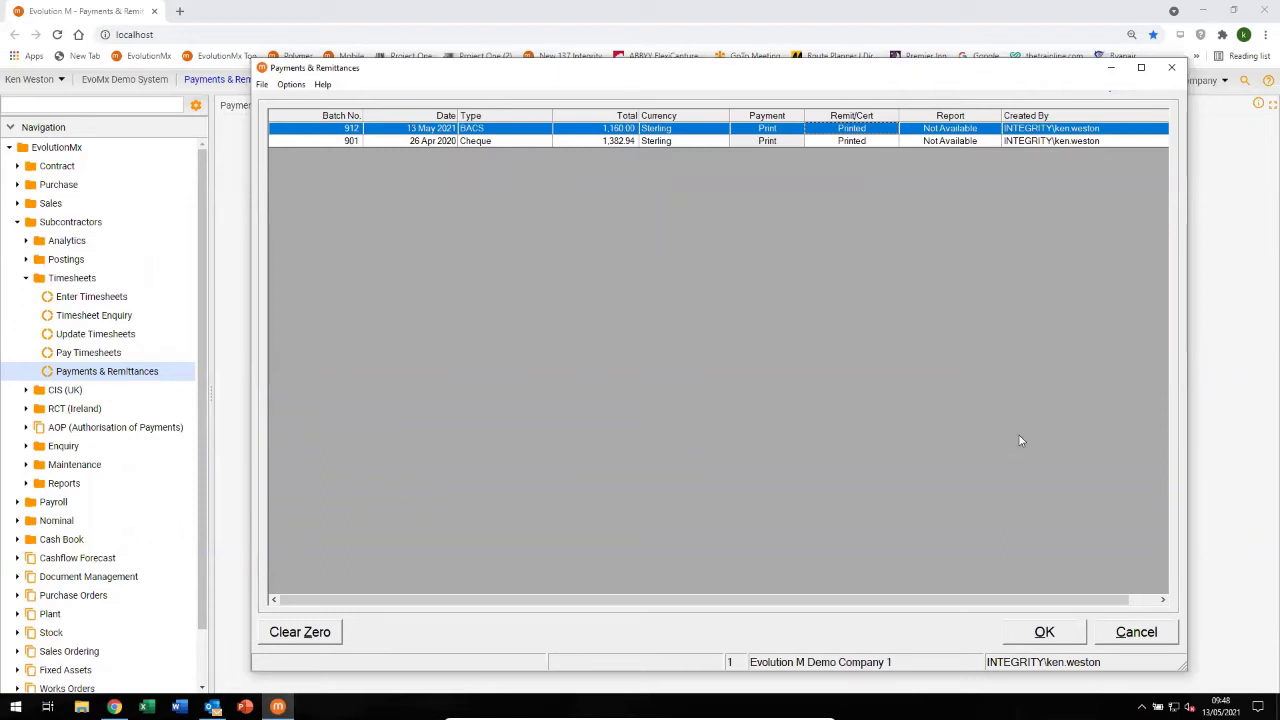
# Close Payments & Remittances and open Enter Orders for subcontract order processing within Purchase Orders.
pyautogui.click(1044, 632)
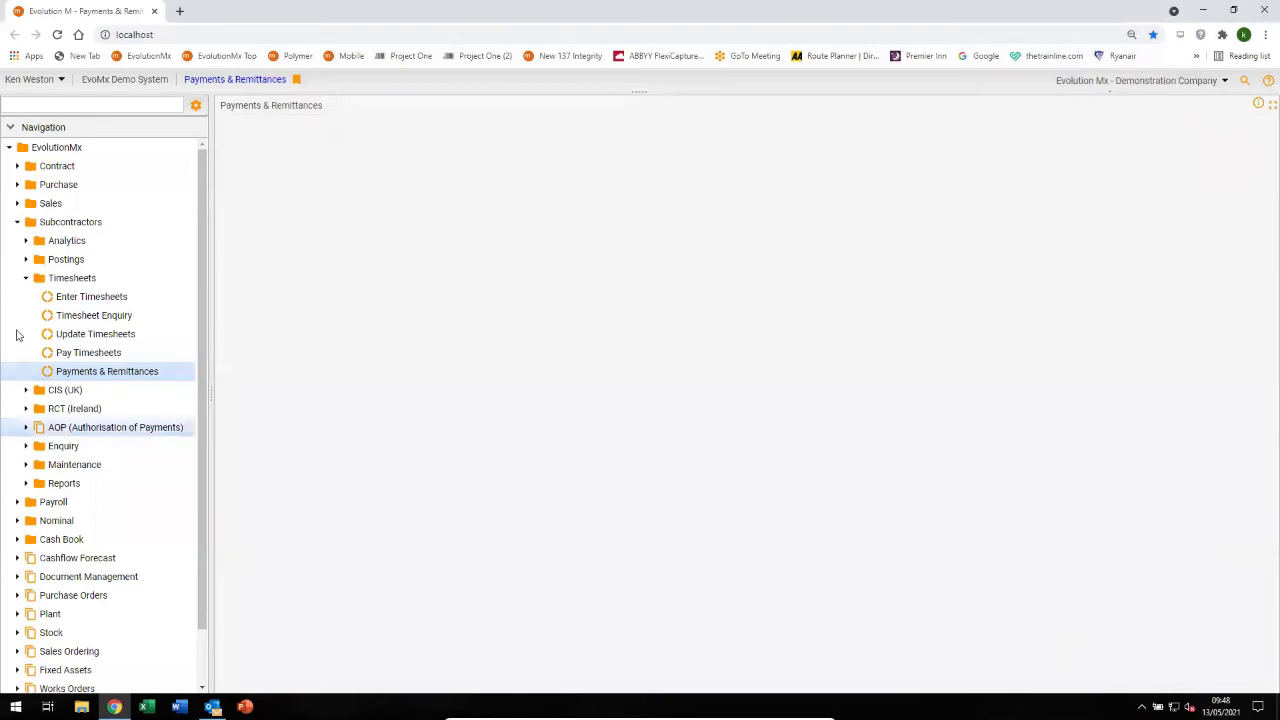
pyautogui.click(26, 279)
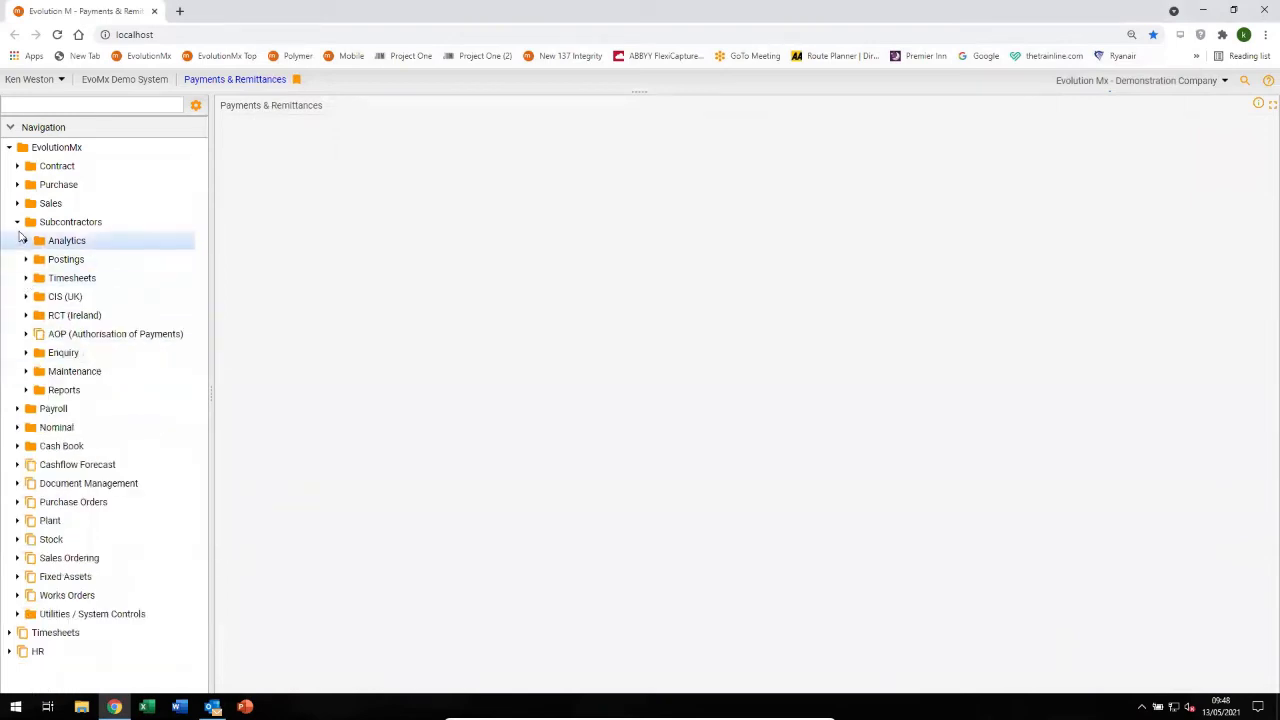
pyautogui.click(17, 223)
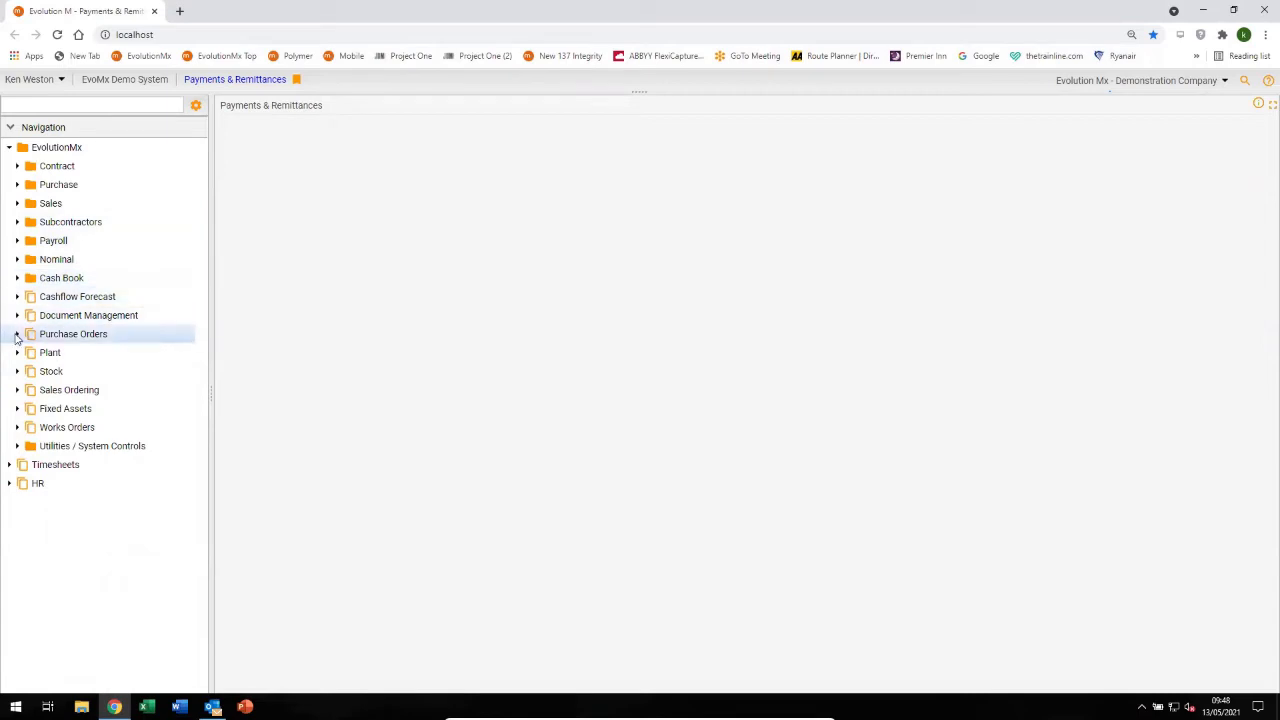
pyautogui.click(16, 335)
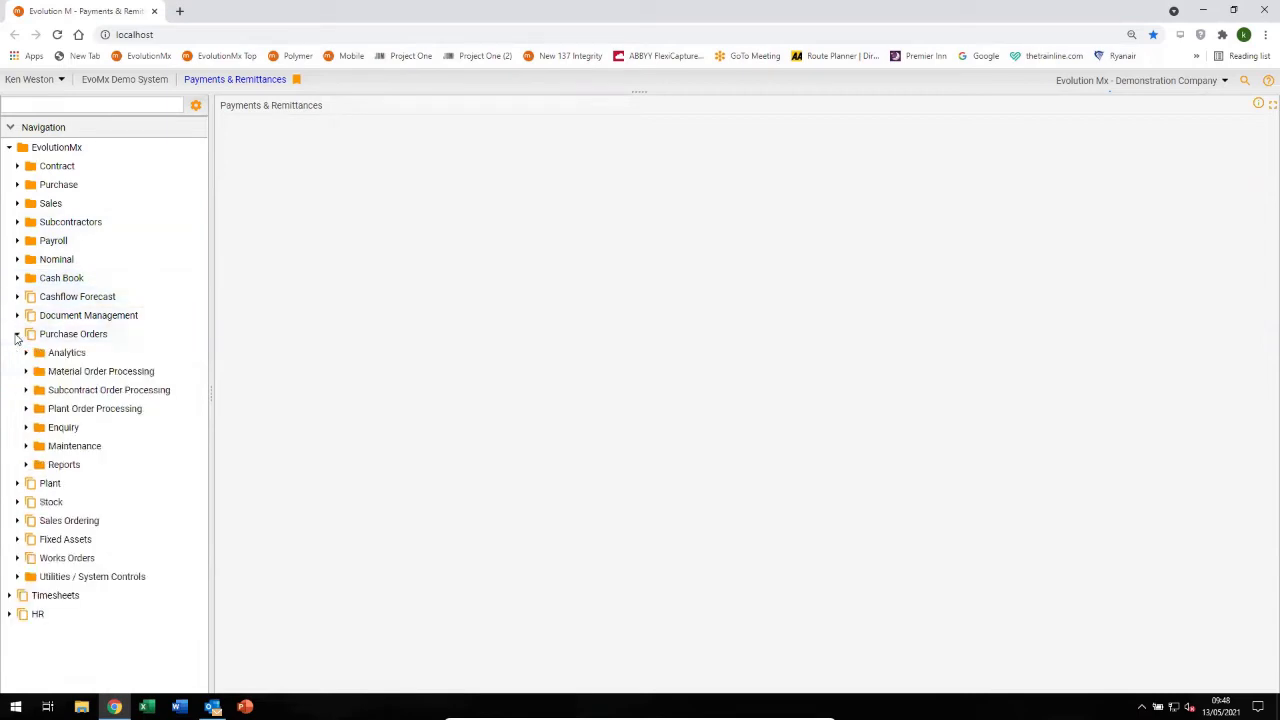
pyautogui.click(26, 390)
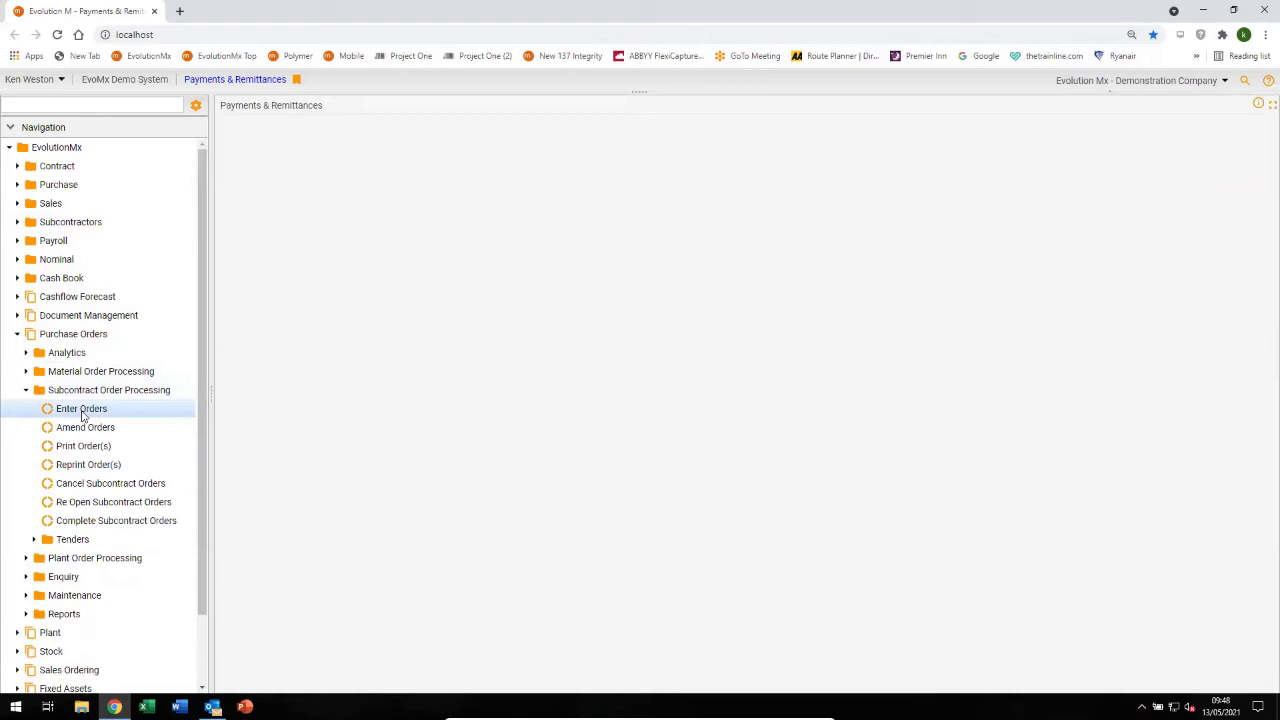
pyautogui.click(82, 412)
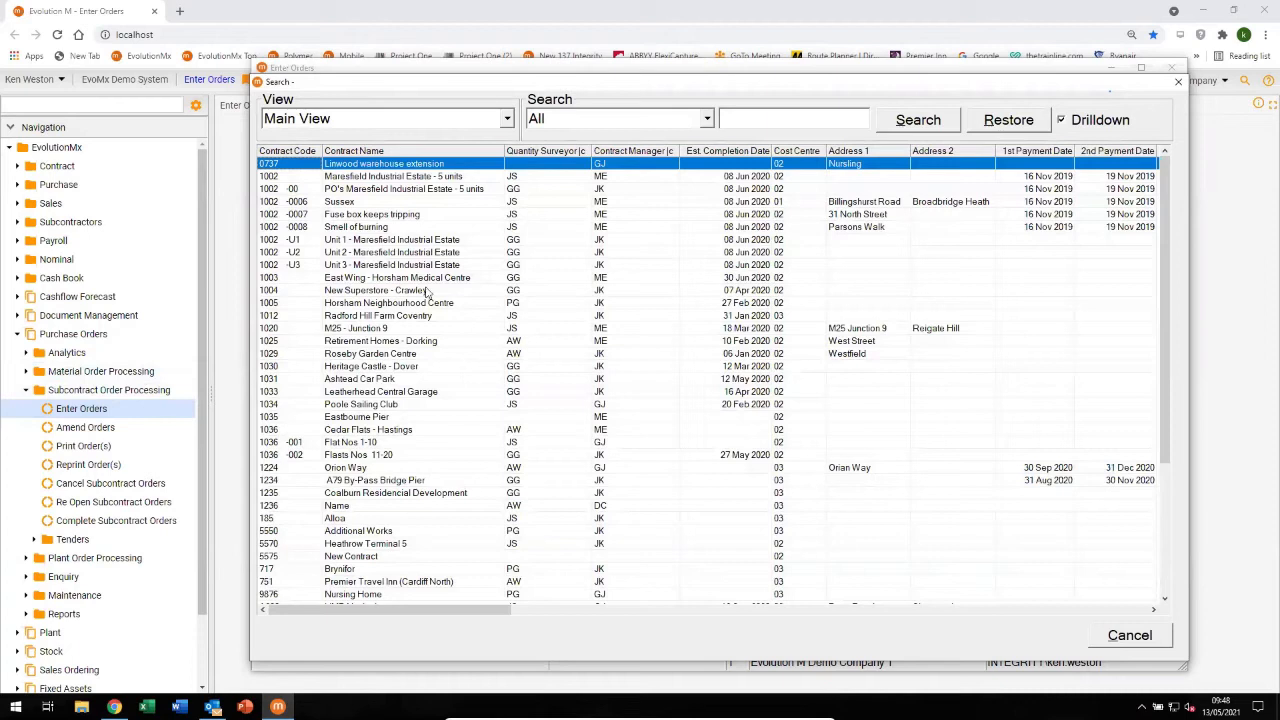
# Start an automatically numbered subcontract order on contract 1035, Eastbourne Pier, for subcontractor ABC001 and acknowledge the insurance warning.
pyautogui.click(274, 418)
pyautogui.doubleClick(274, 418)
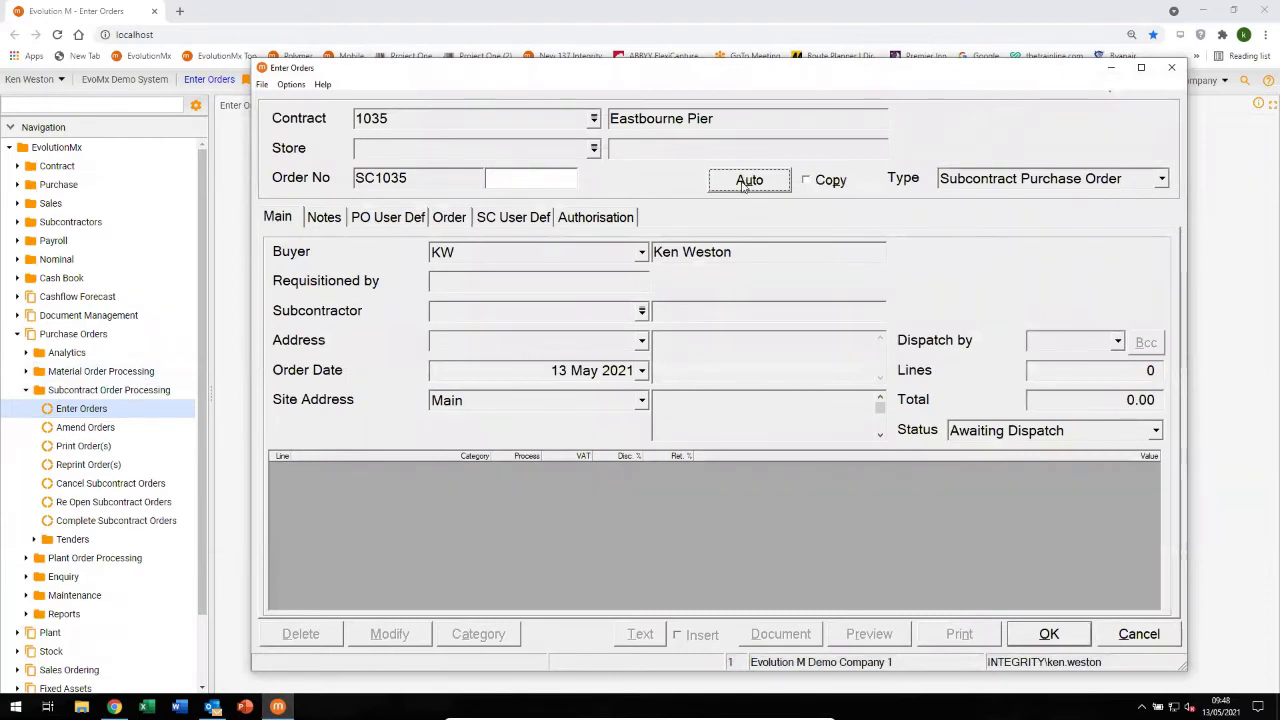
pyautogui.click(745, 182)
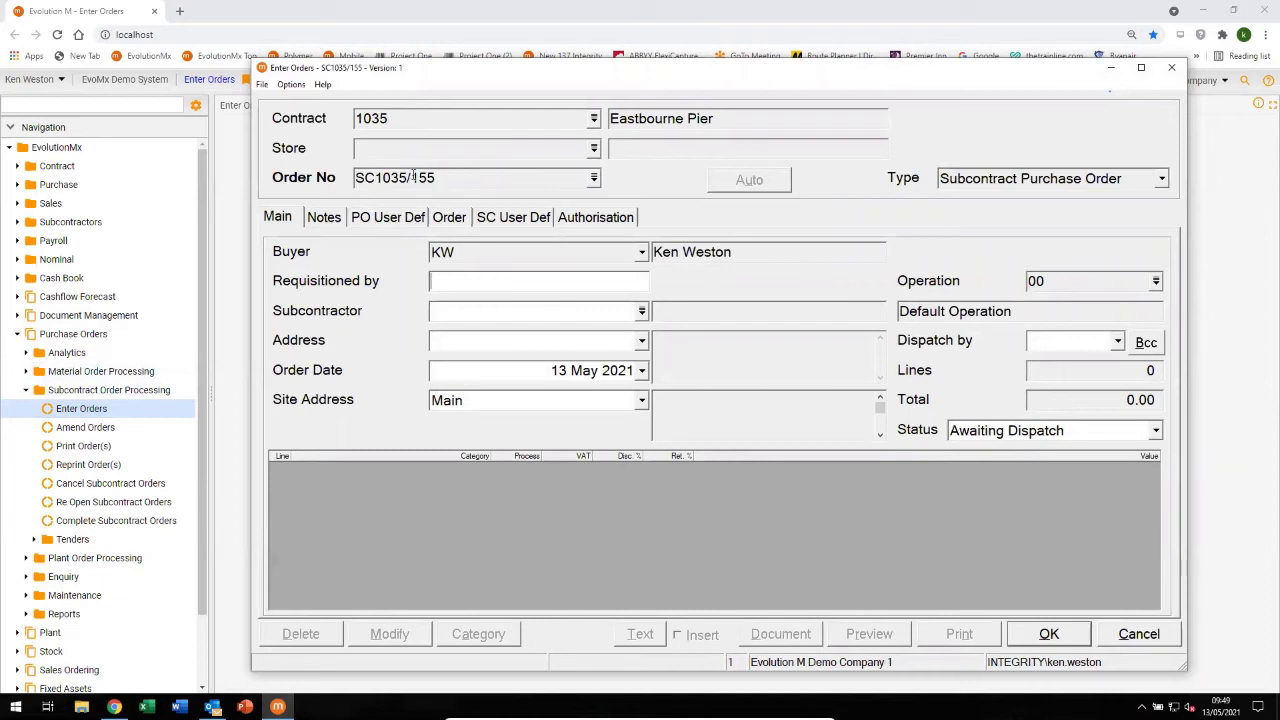
pyautogui.moveTo(408, 177); pyautogui.dragTo(375, 177)
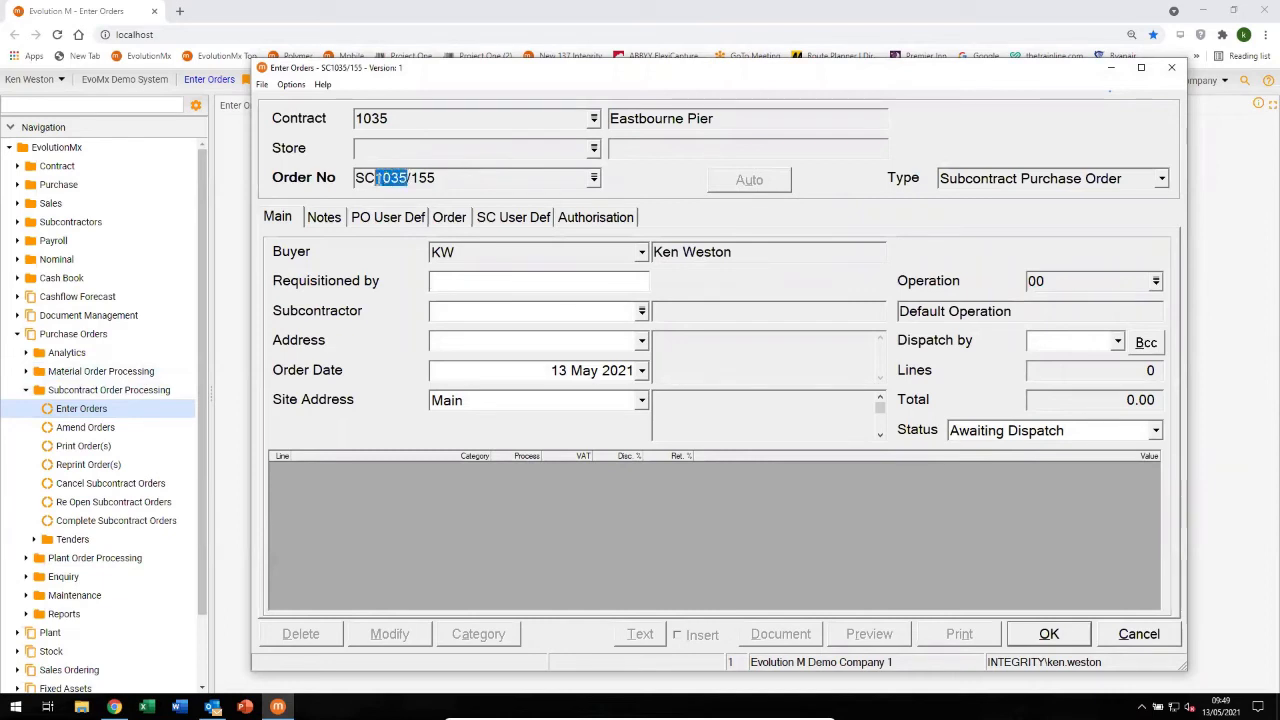
pyautogui.click(456, 318)
pyautogui.write('ABC001')
pyautogui.press('Tab')
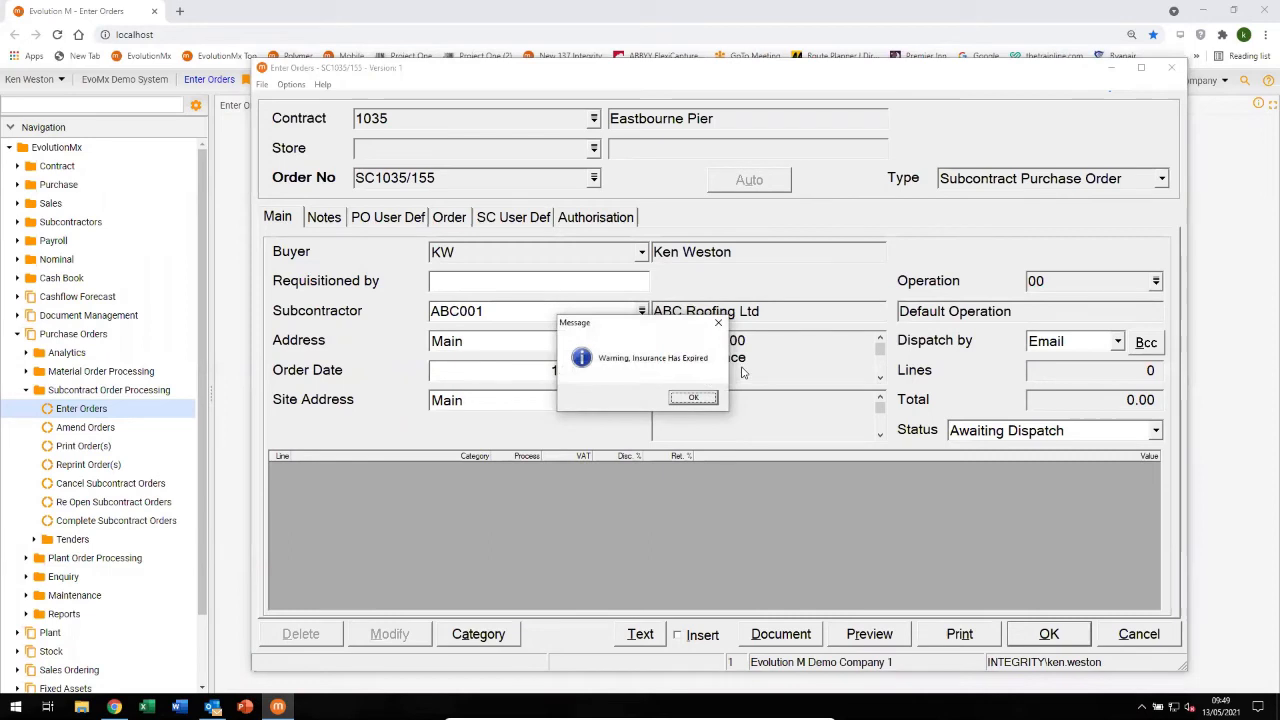
pyautogui.click(690, 400)
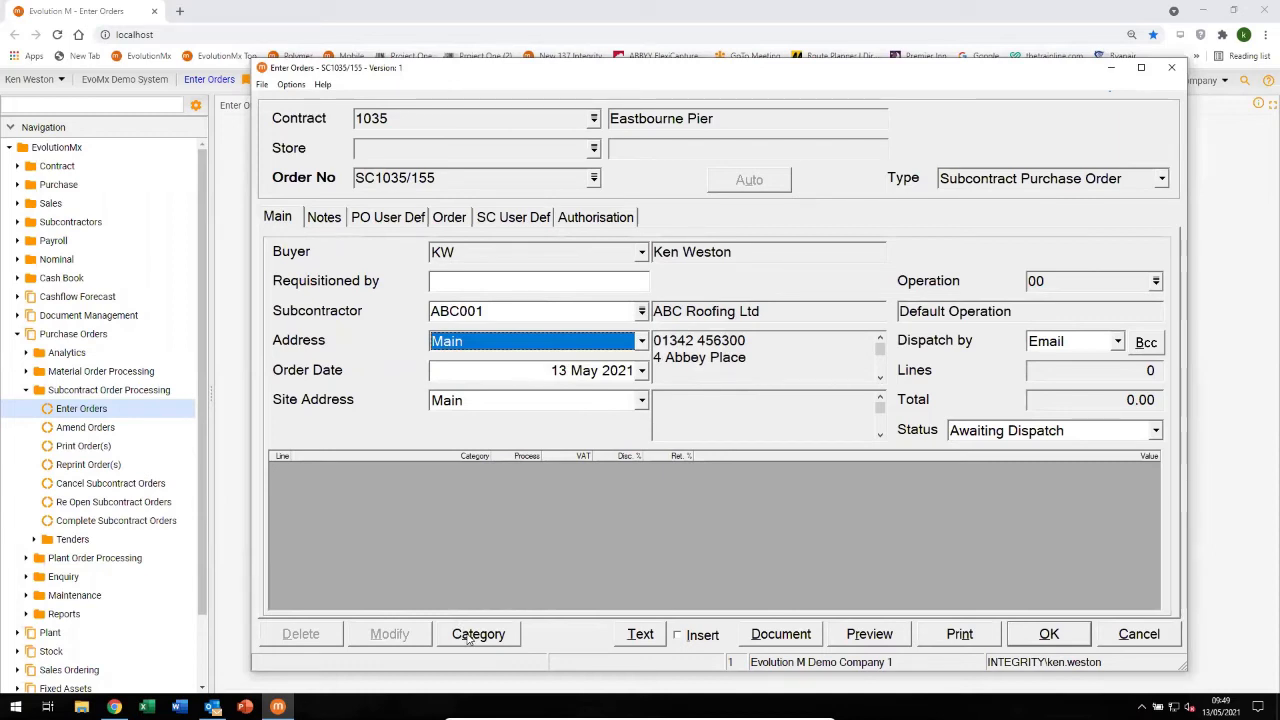
# Add a Measured Work category line with a value of 500 to the ABC Roofing Ltd order, keeping its default description.
pyautogui.click(478, 634)
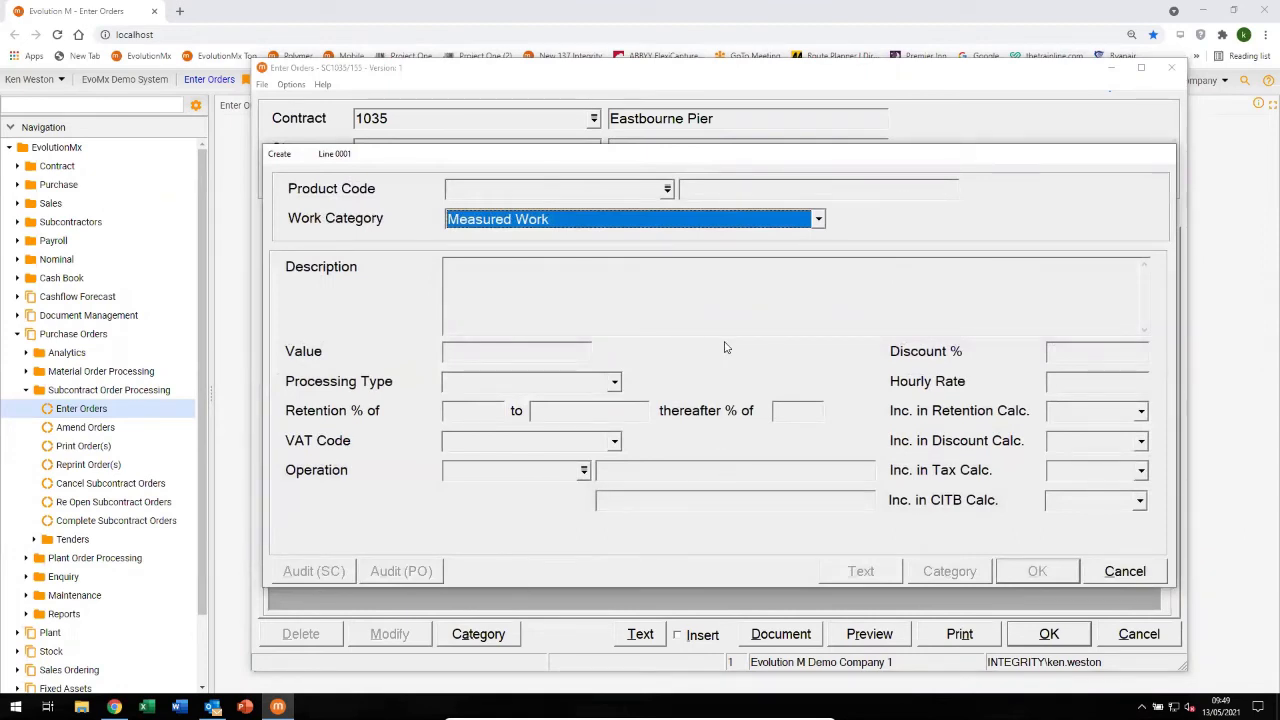
pyautogui.click(660, 216)
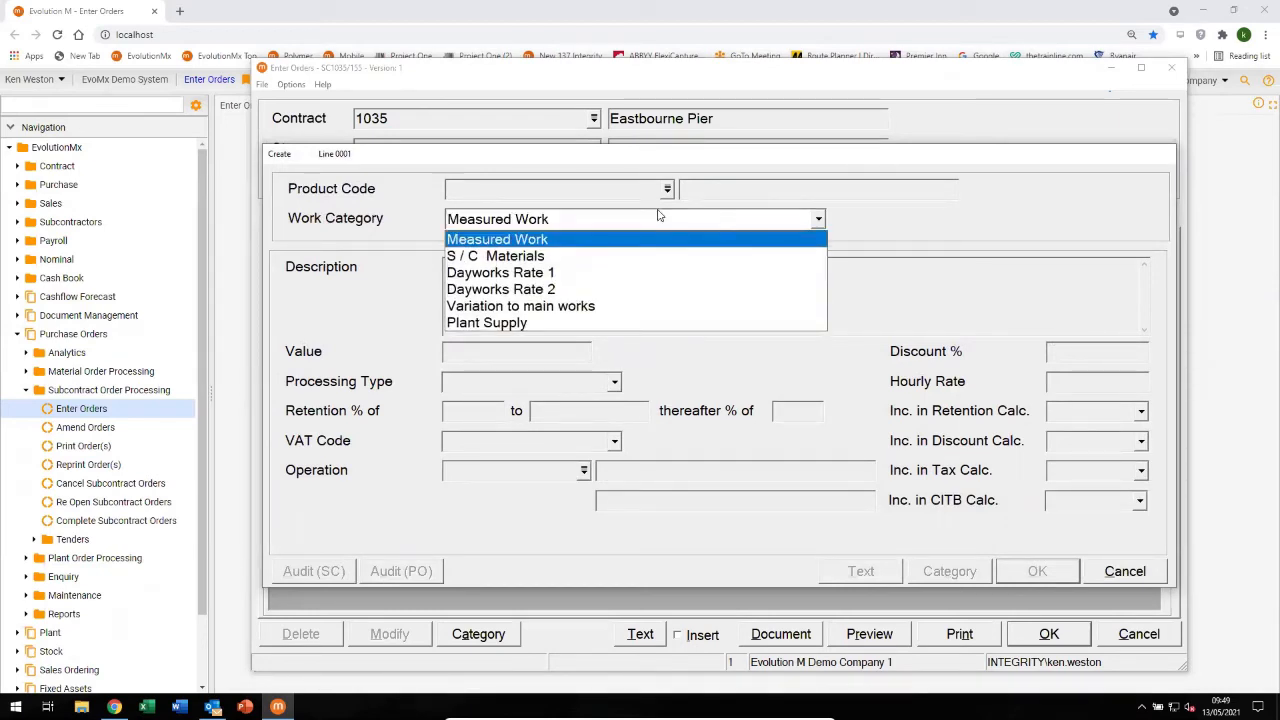
pyautogui.click(557, 243)
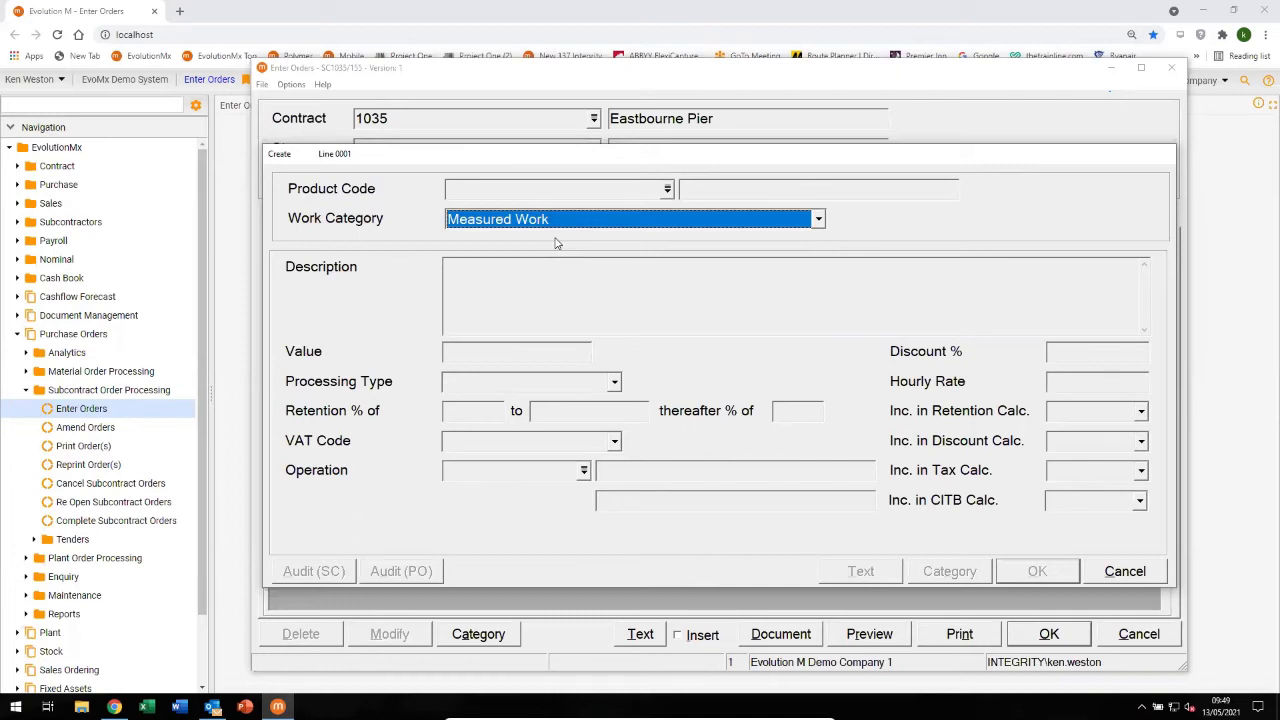
pyautogui.press('Tab')
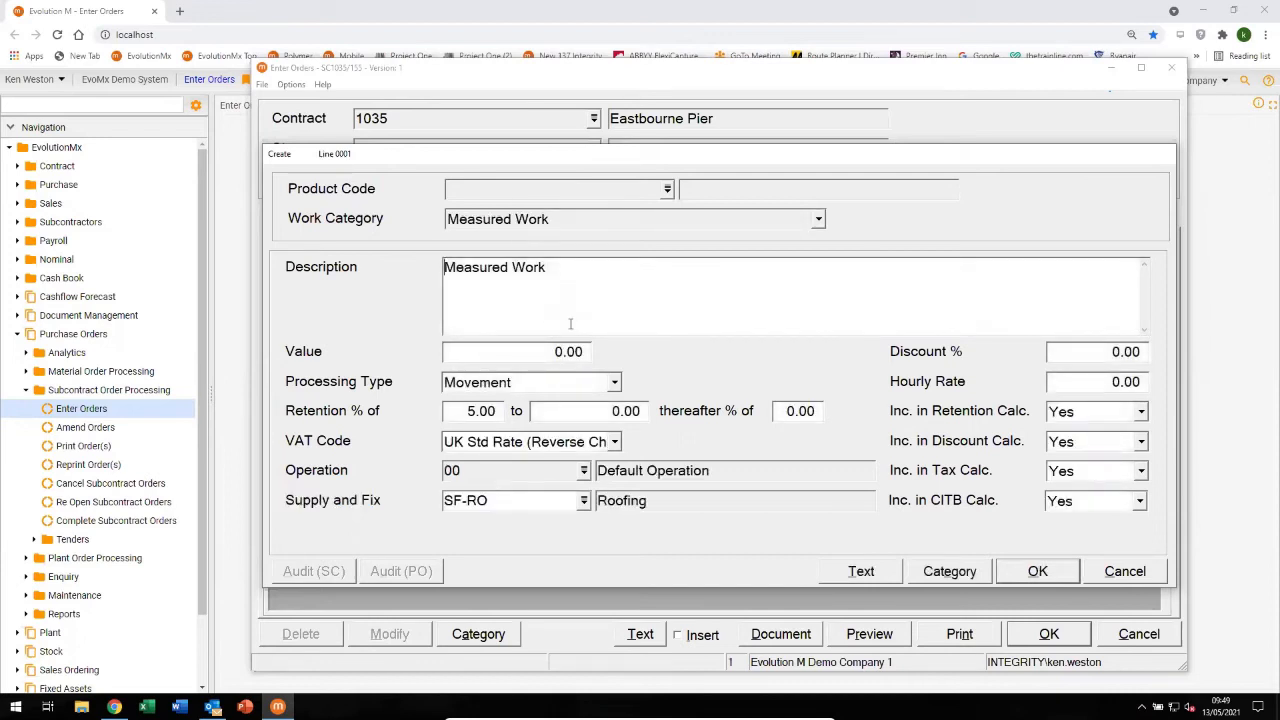
pyautogui.moveTo(570, 323); pyautogui.dragTo(446, 272)
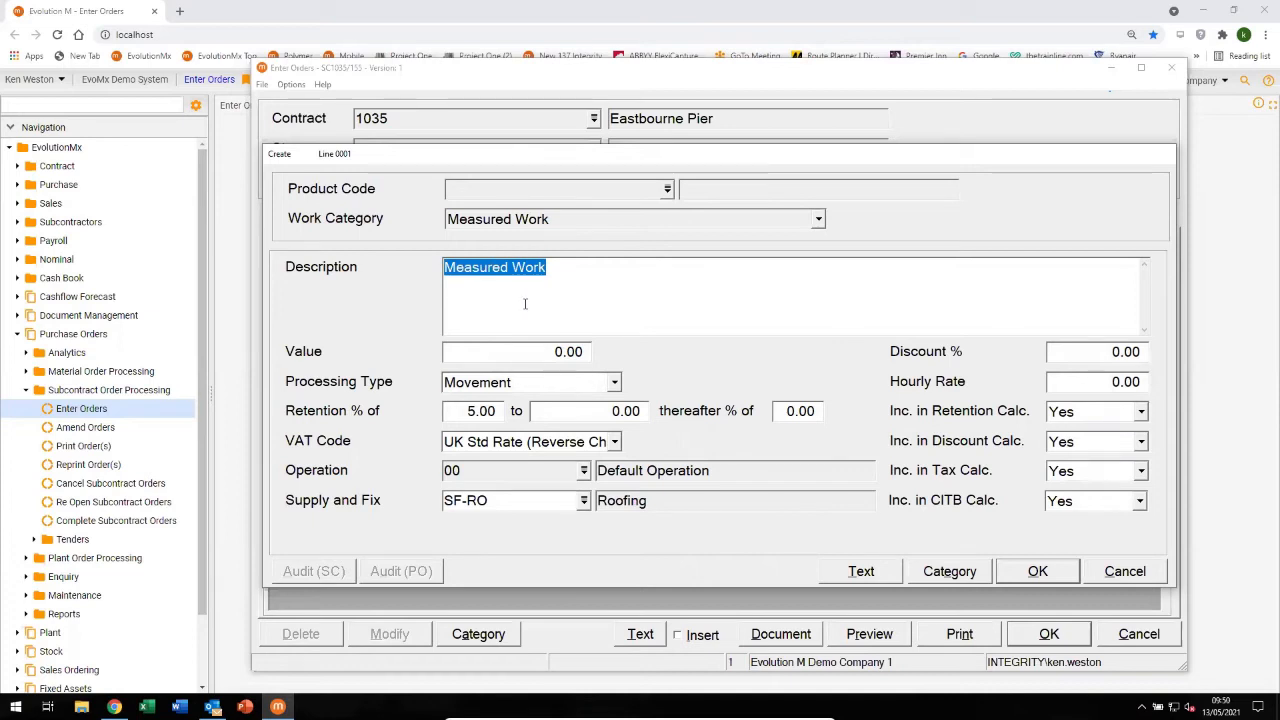
pyautogui.press('Tab')
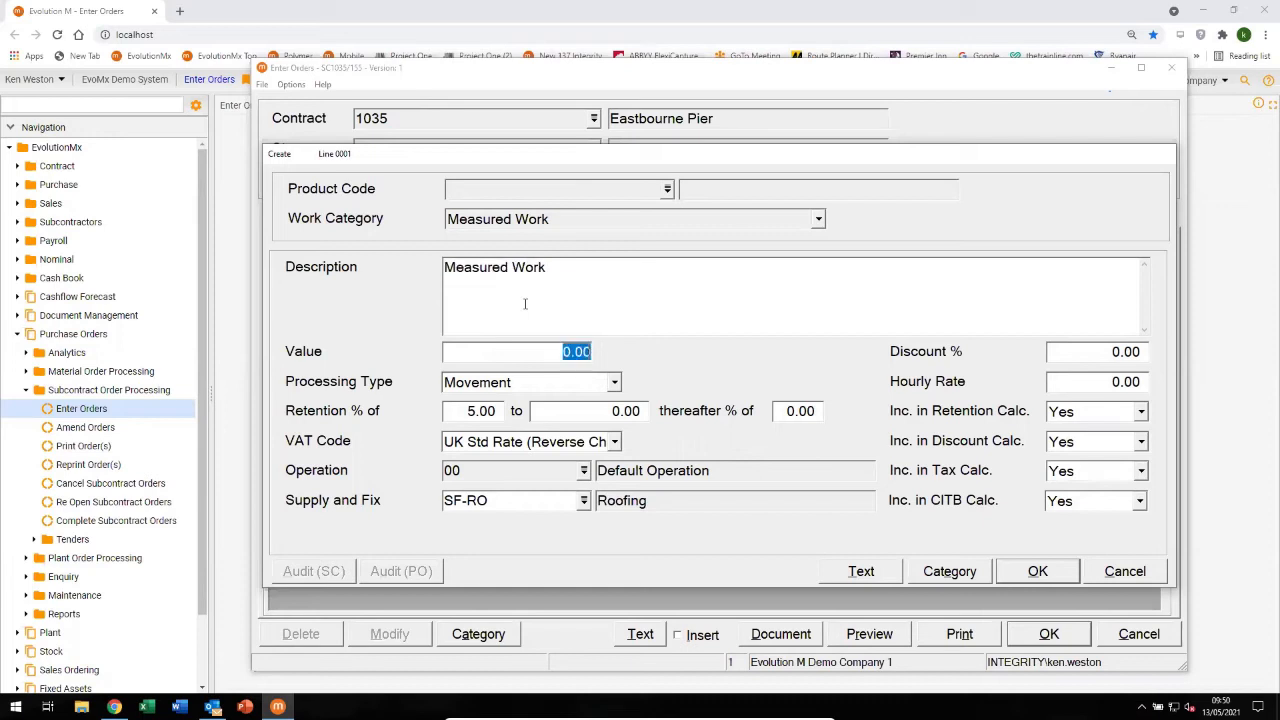
pyautogui.write('500')
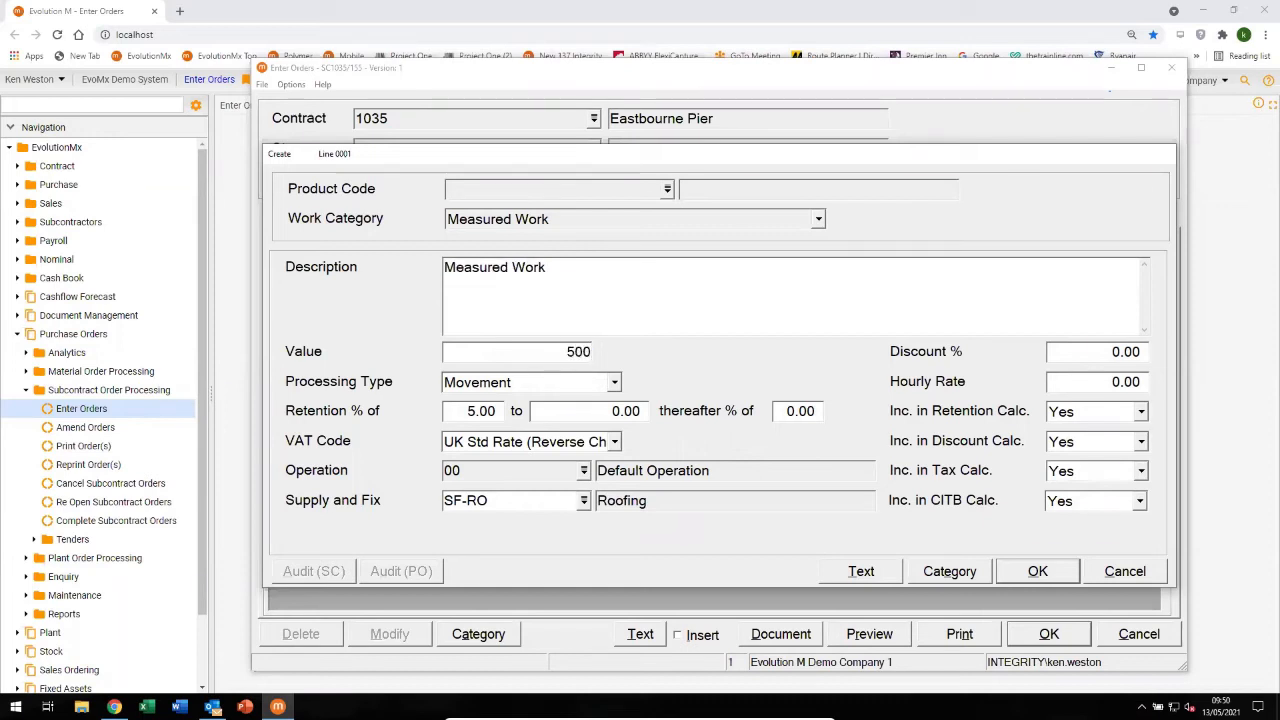
pyautogui.press('Tab')
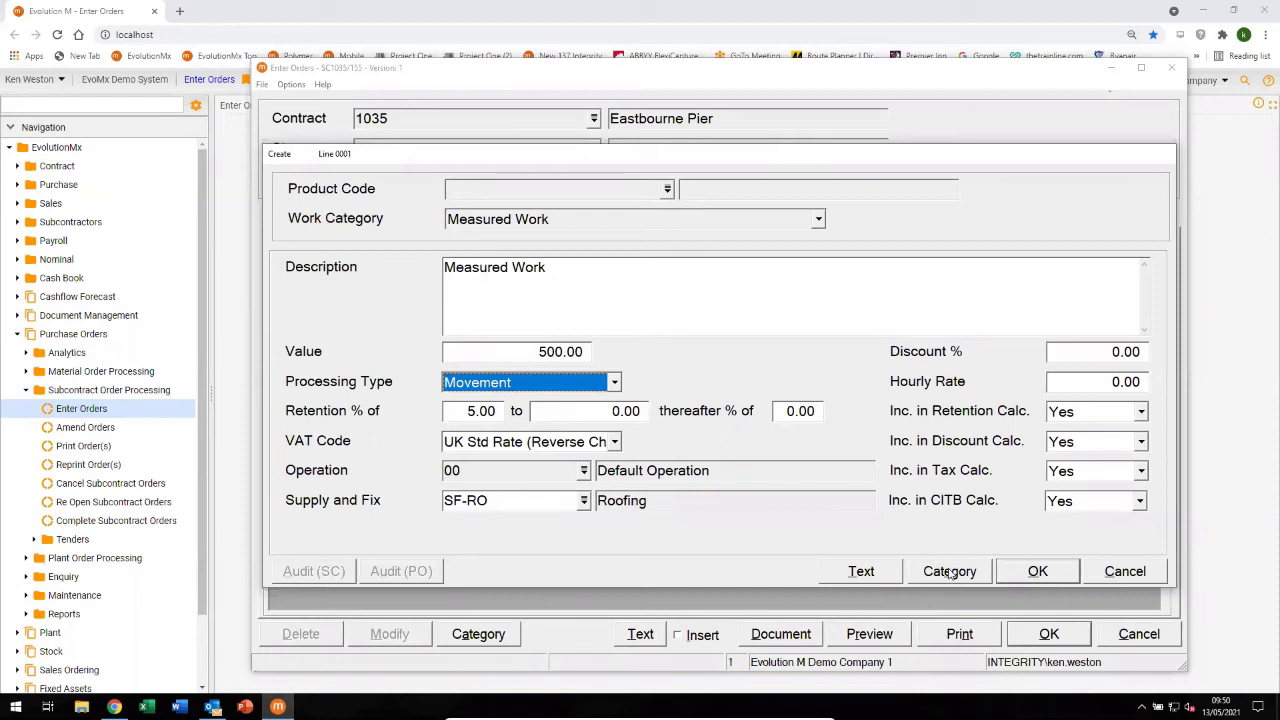
pyautogui.press('Return')
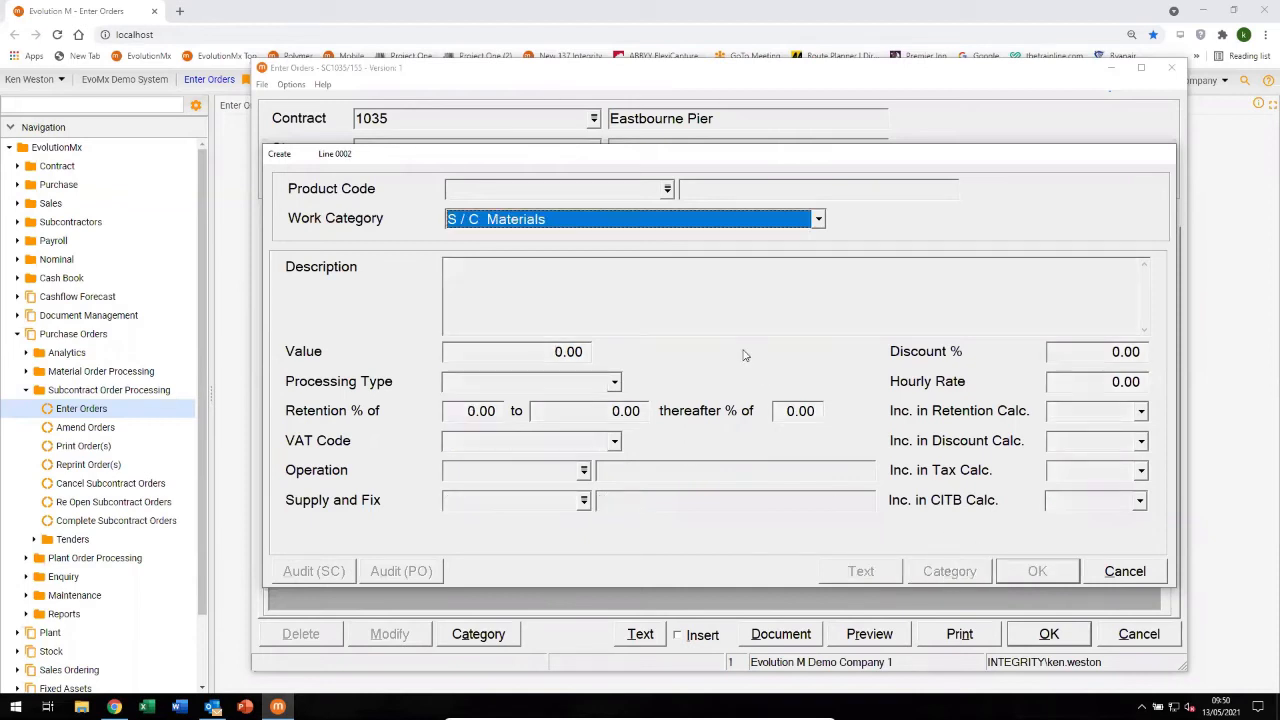
# Add an S / C Materials line valued at 200, kept out of the tax calculation, and save the order lines.
pyautogui.press('Tab')
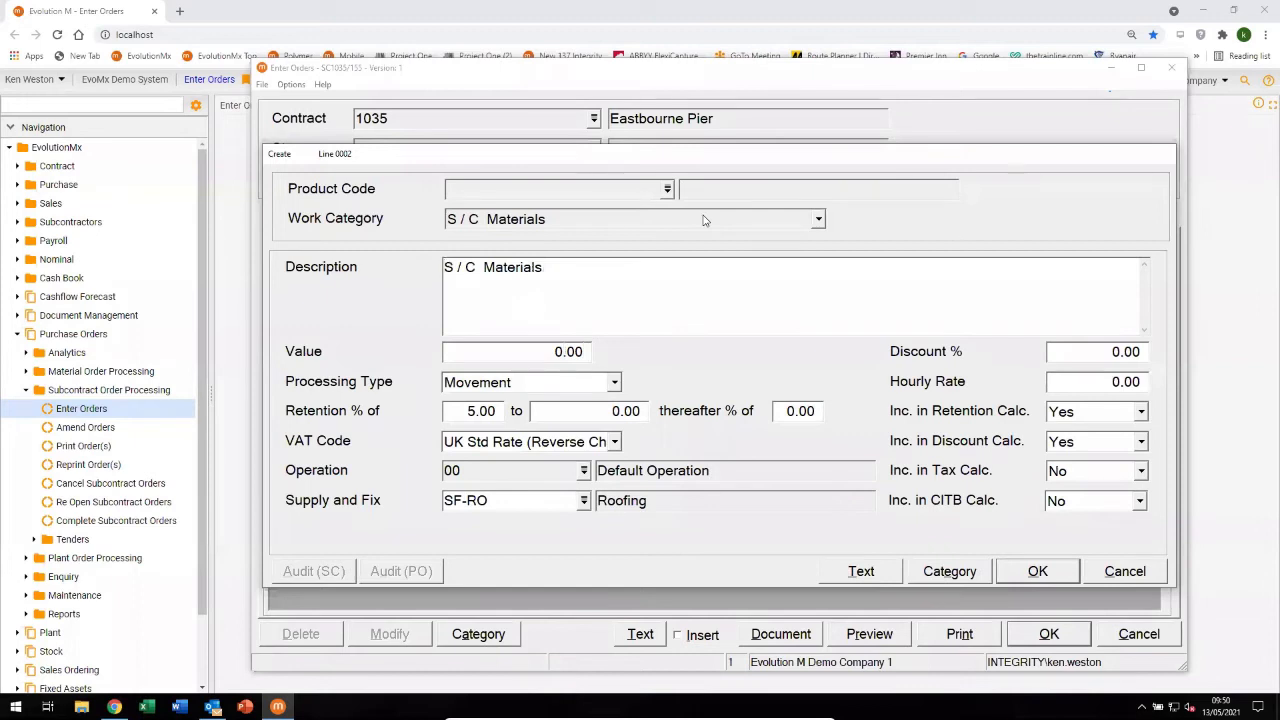
pyautogui.press('Tab')
pyautogui.write('200')
pyautogui.press('Tab')
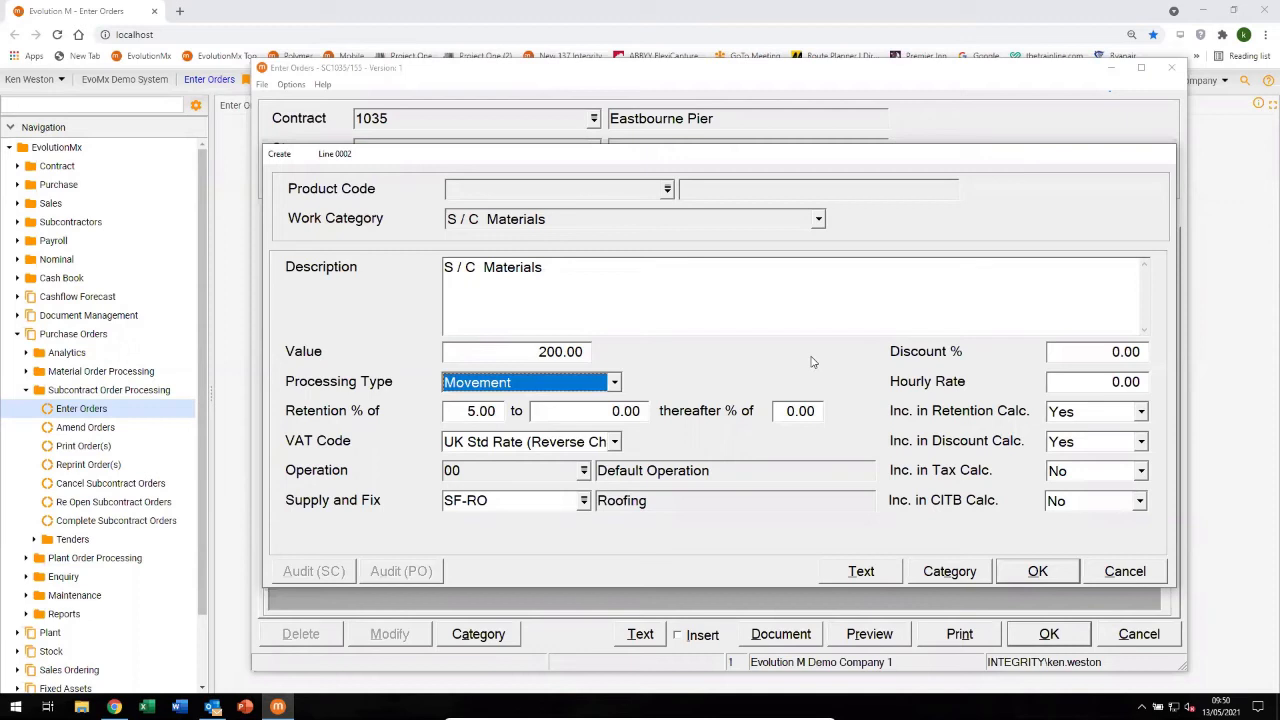
pyautogui.click(1088, 478)
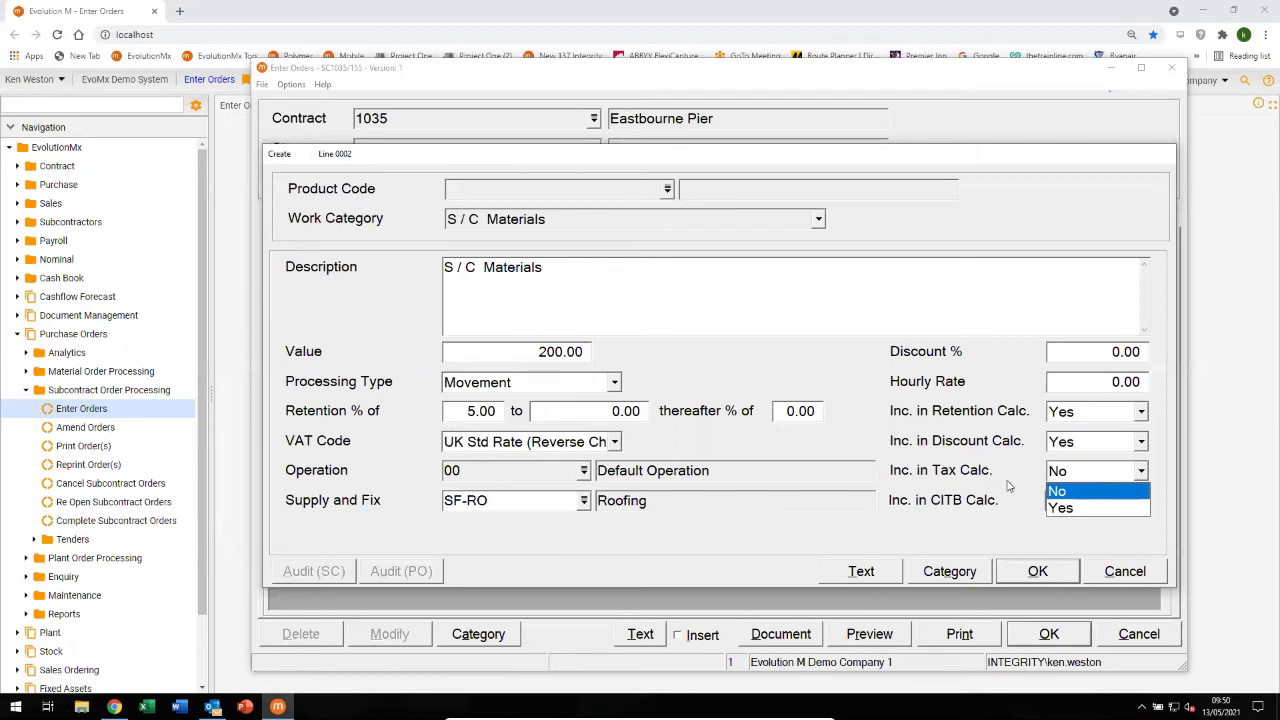
pyautogui.click(1066, 492)
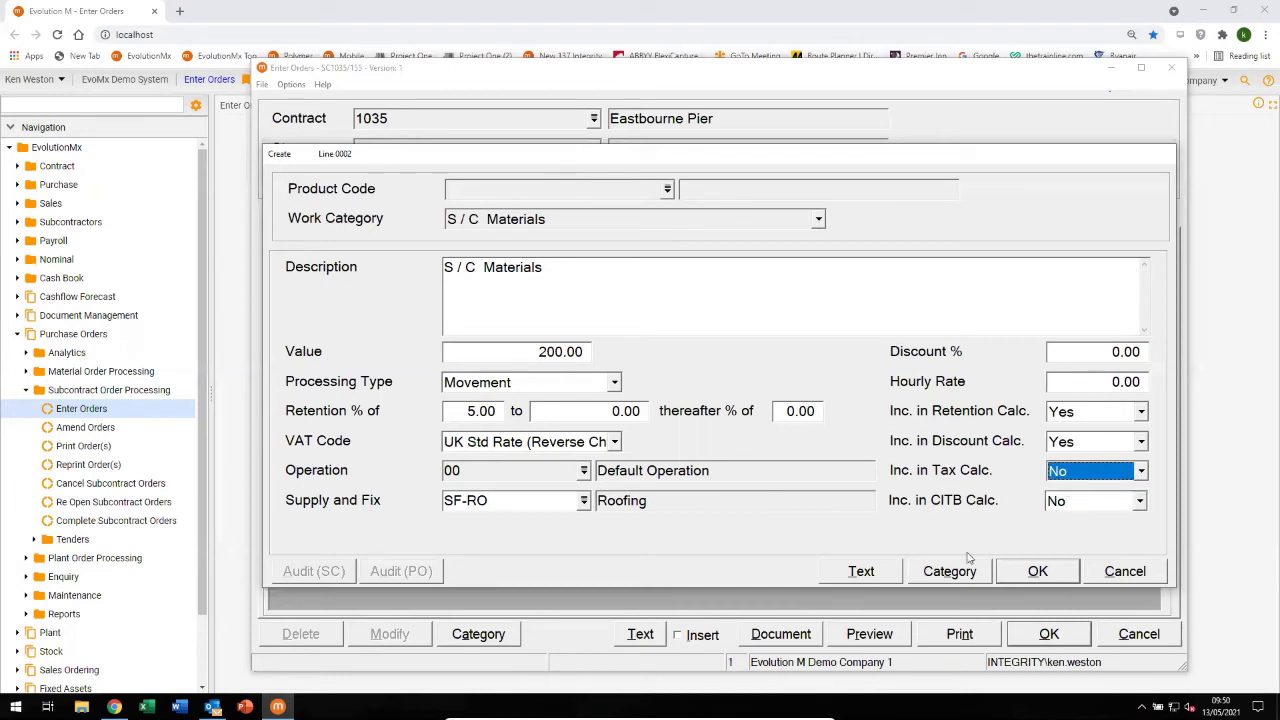
pyautogui.click(1037, 571)
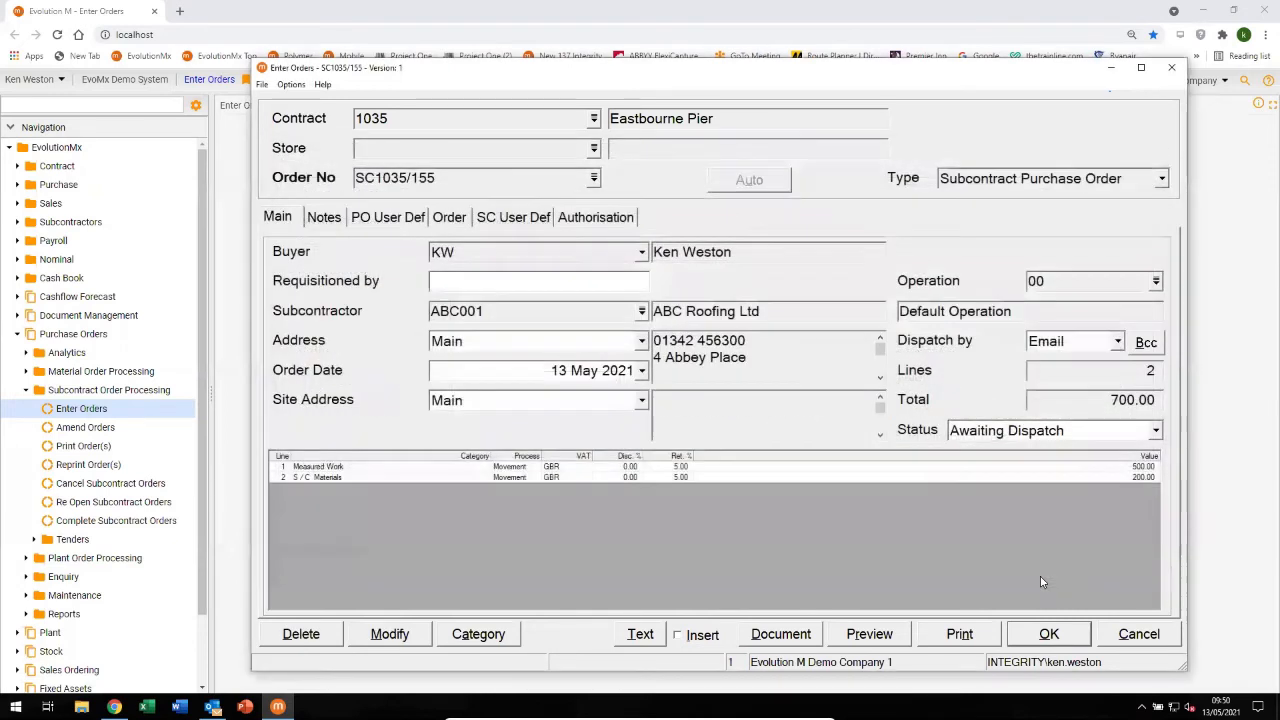
# Output the ABC Roofing Ltd subcontract order by email and close the output selection.
pyautogui.click(956, 633)
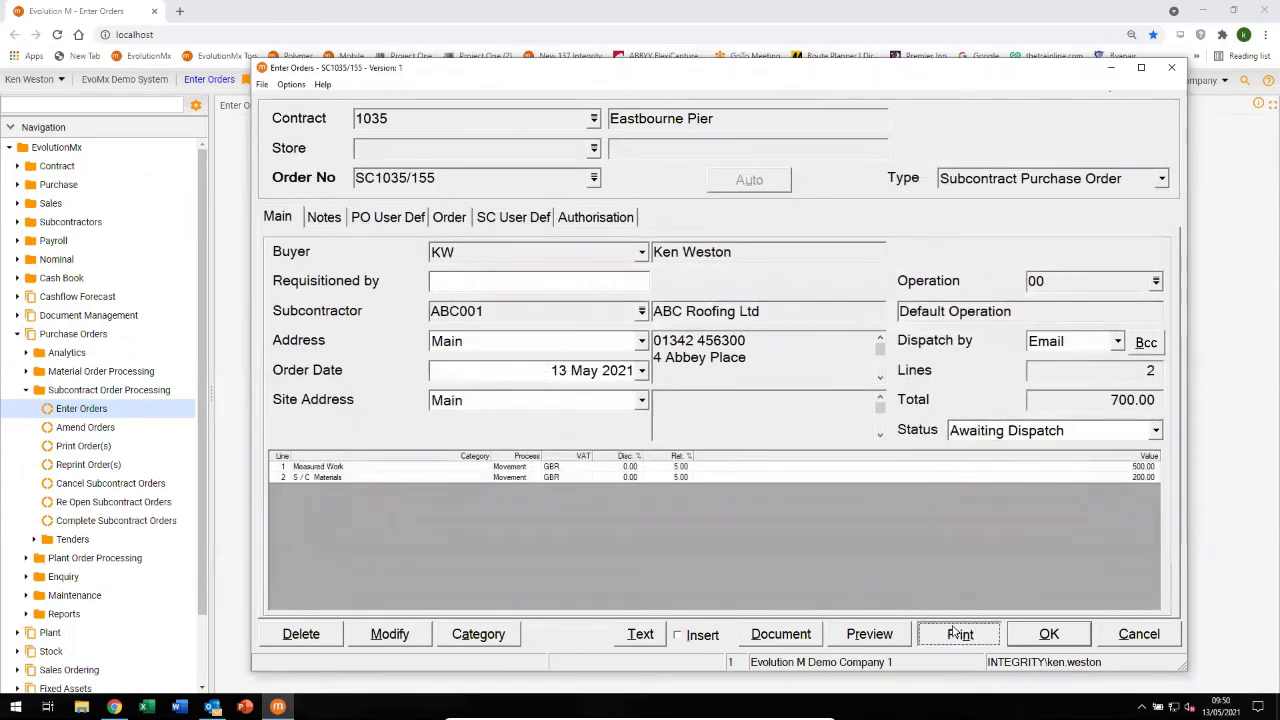
pyautogui.click(741, 452)
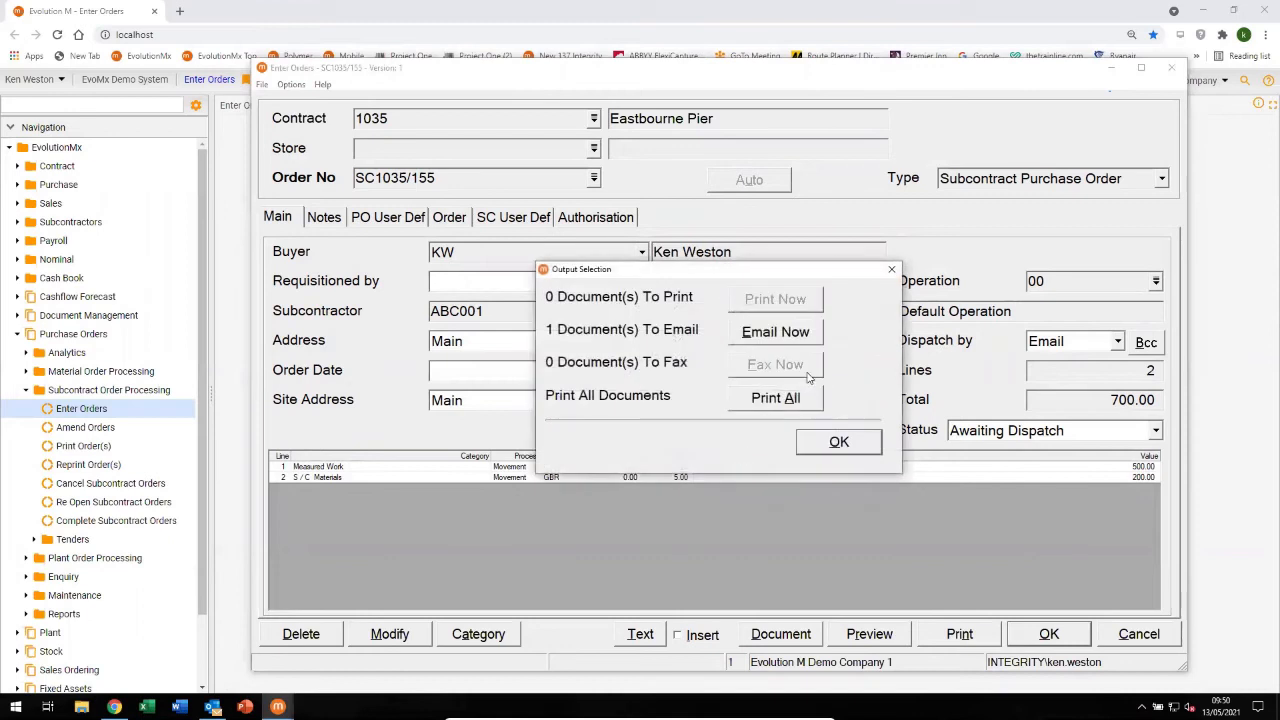
pyautogui.click(778, 332)
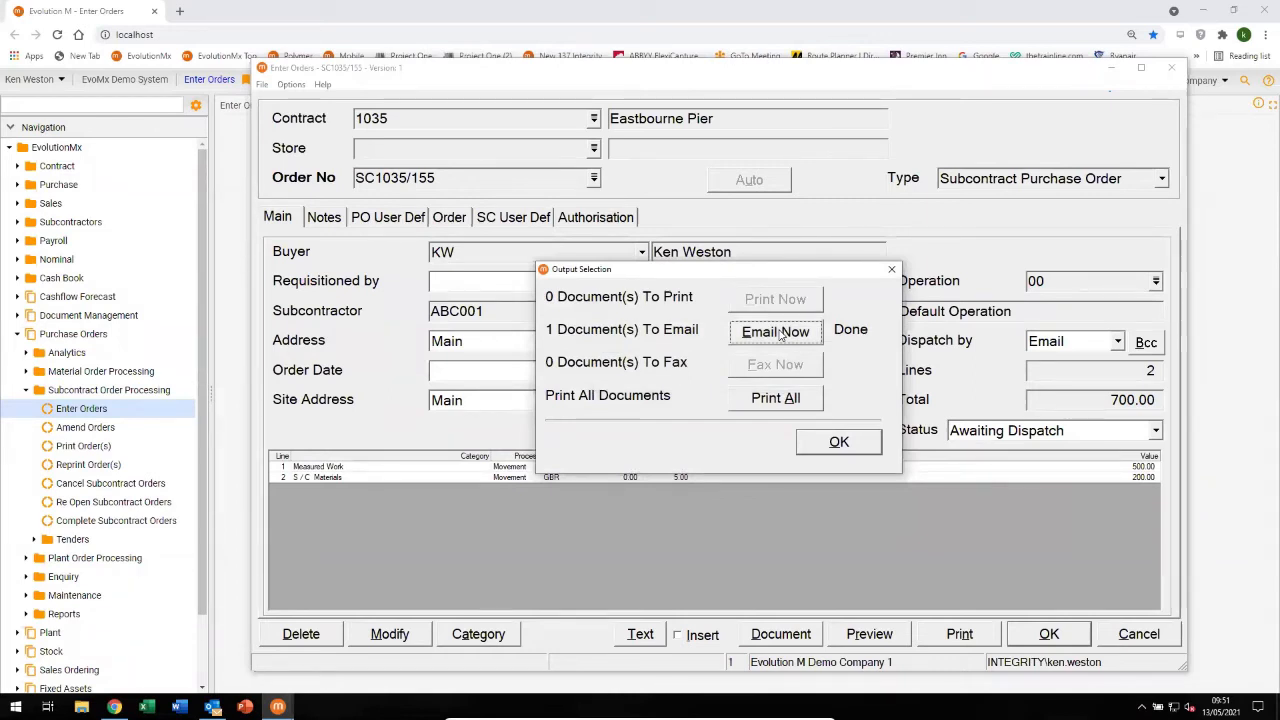
pyautogui.click(848, 443)
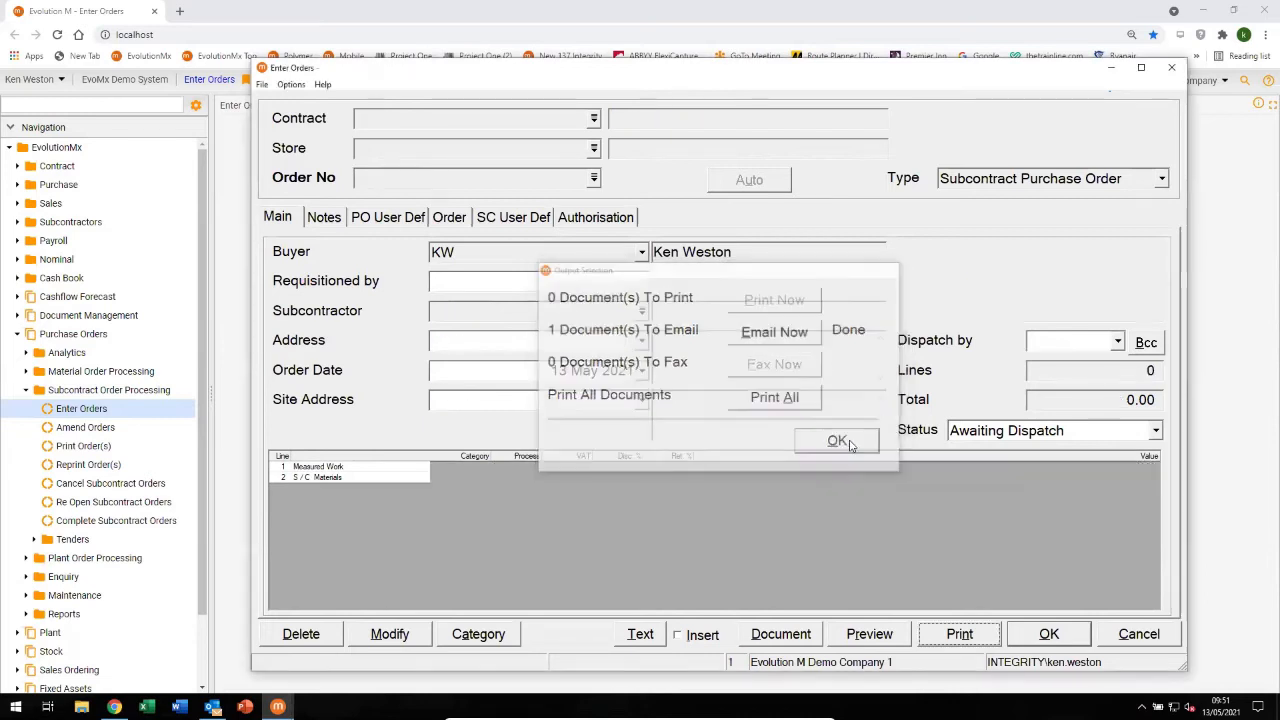
# Start an automatically numbered subcontract order on contract 0737, Linwood warehouse extension, for subcontractor UKDU01 and acknowledge the insurance warning.
pyautogui.write('0737')
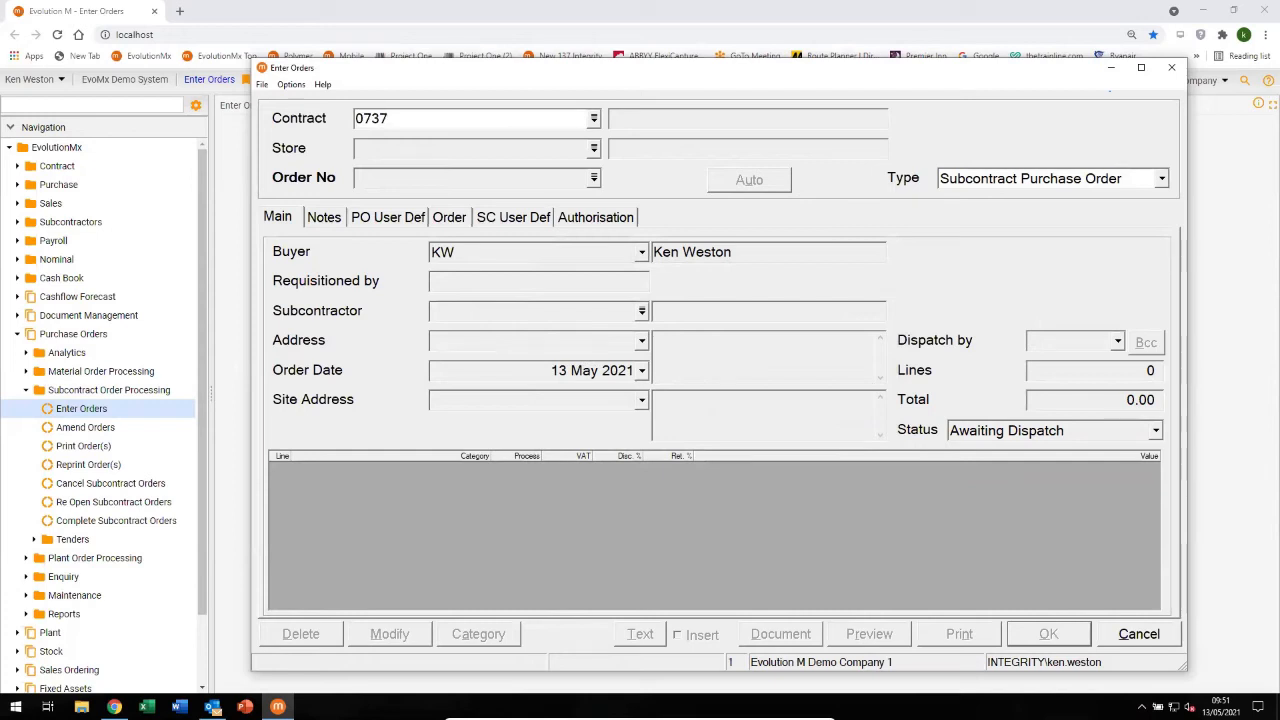
pyautogui.press('Tab')
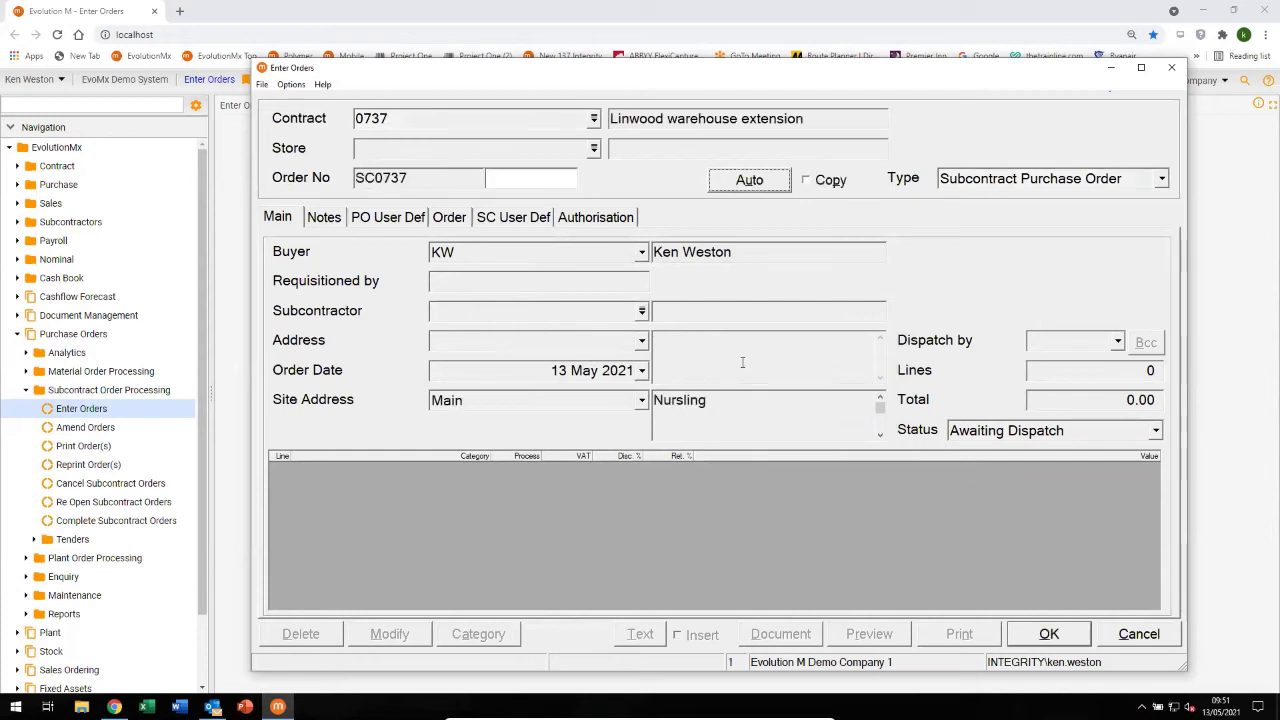
pyautogui.click(758, 185)
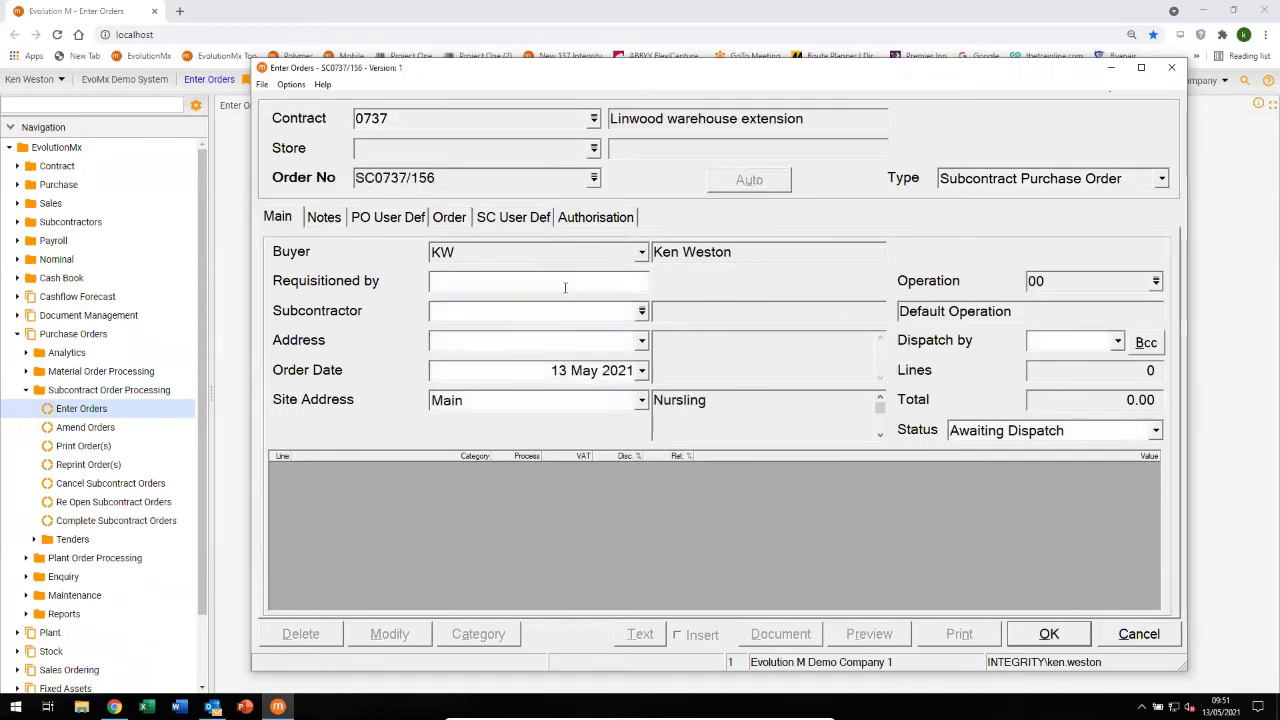
pyautogui.write('UKDU01')
pyautogui.press('Tab')
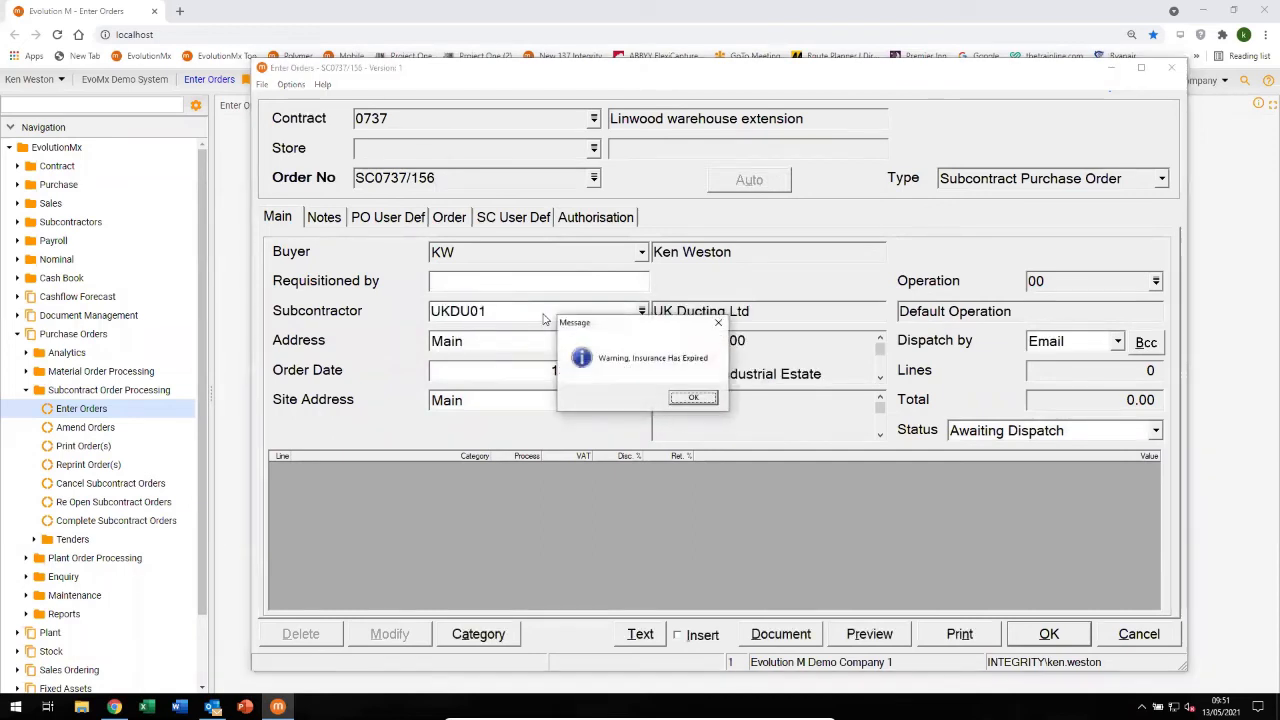
pyautogui.click(694, 399)
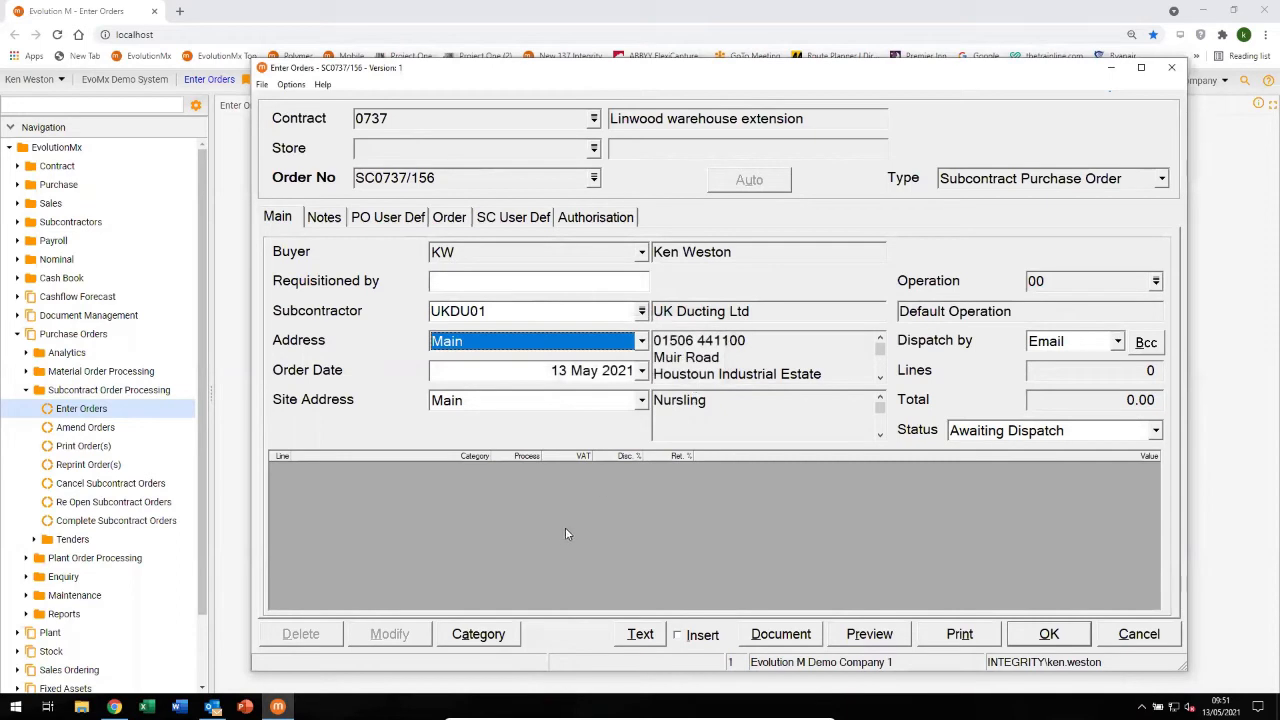
# Add an Application line and a Measured Work line valued at 1,000 to the UK Ducting Ltd order, keeping the default descriptions.
pyautogui.click(481, 636)
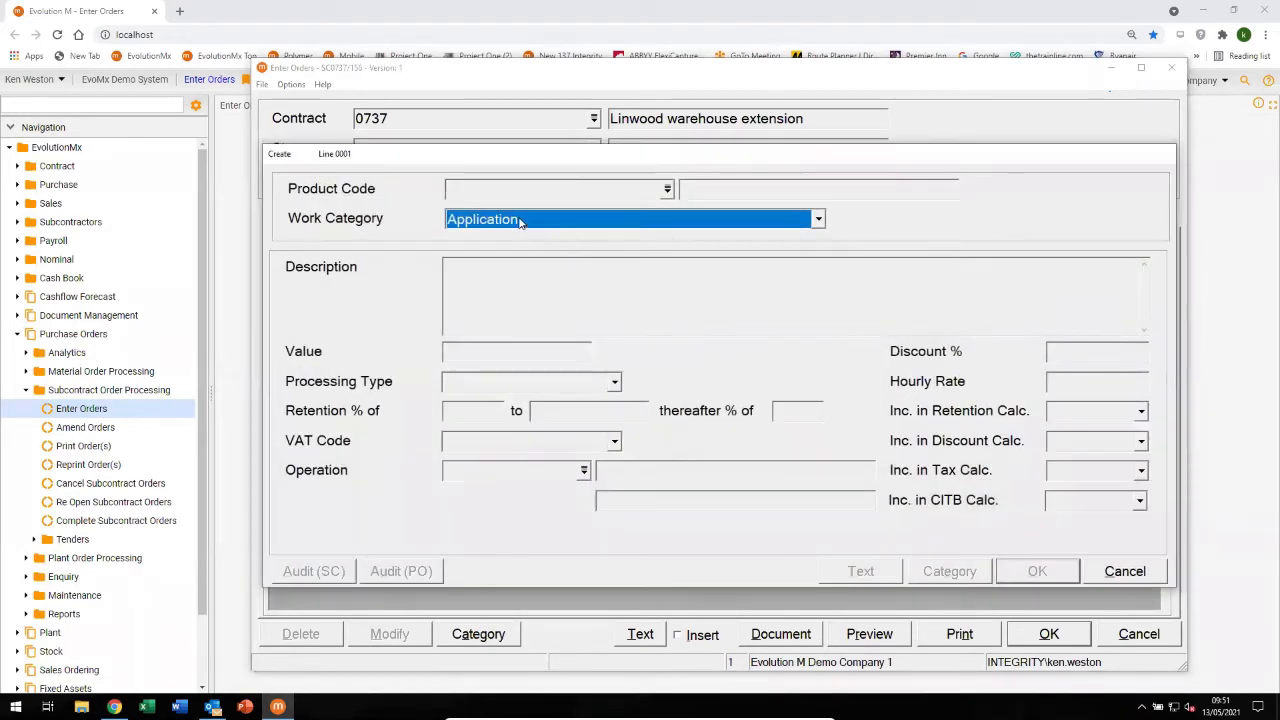
pyautogui.press('Tab')
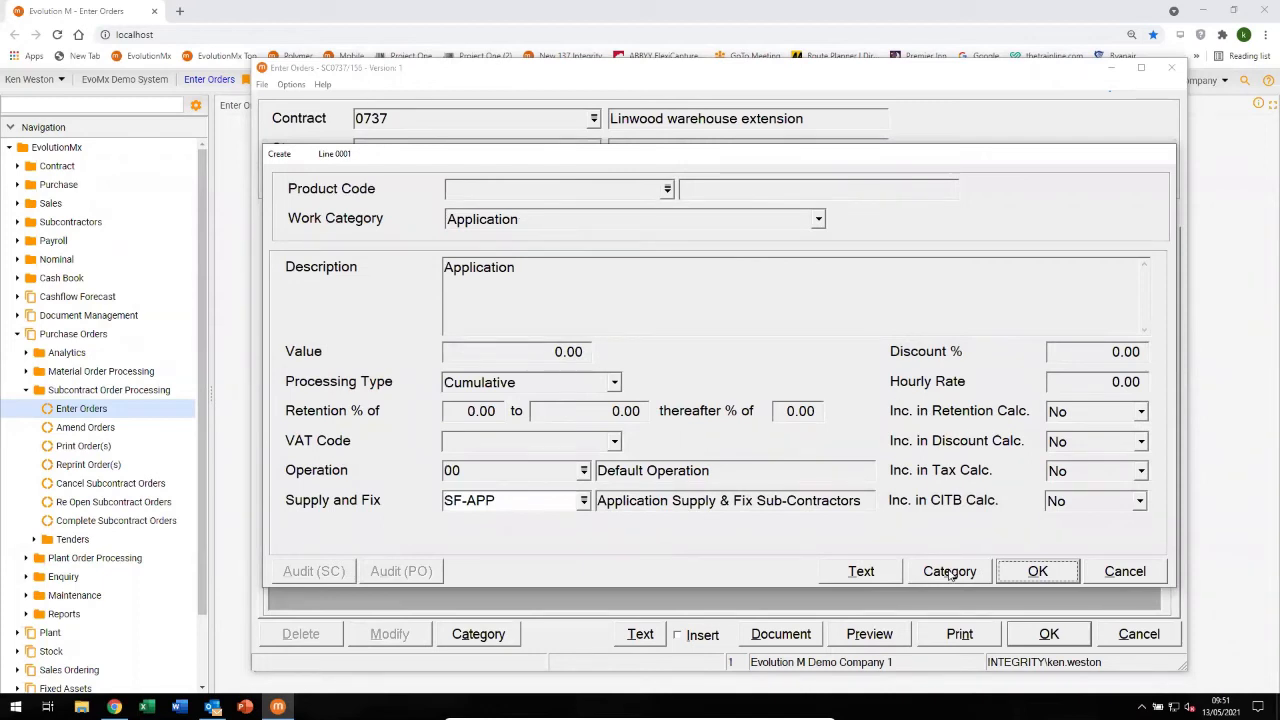
pyautogui.click(950, 572)
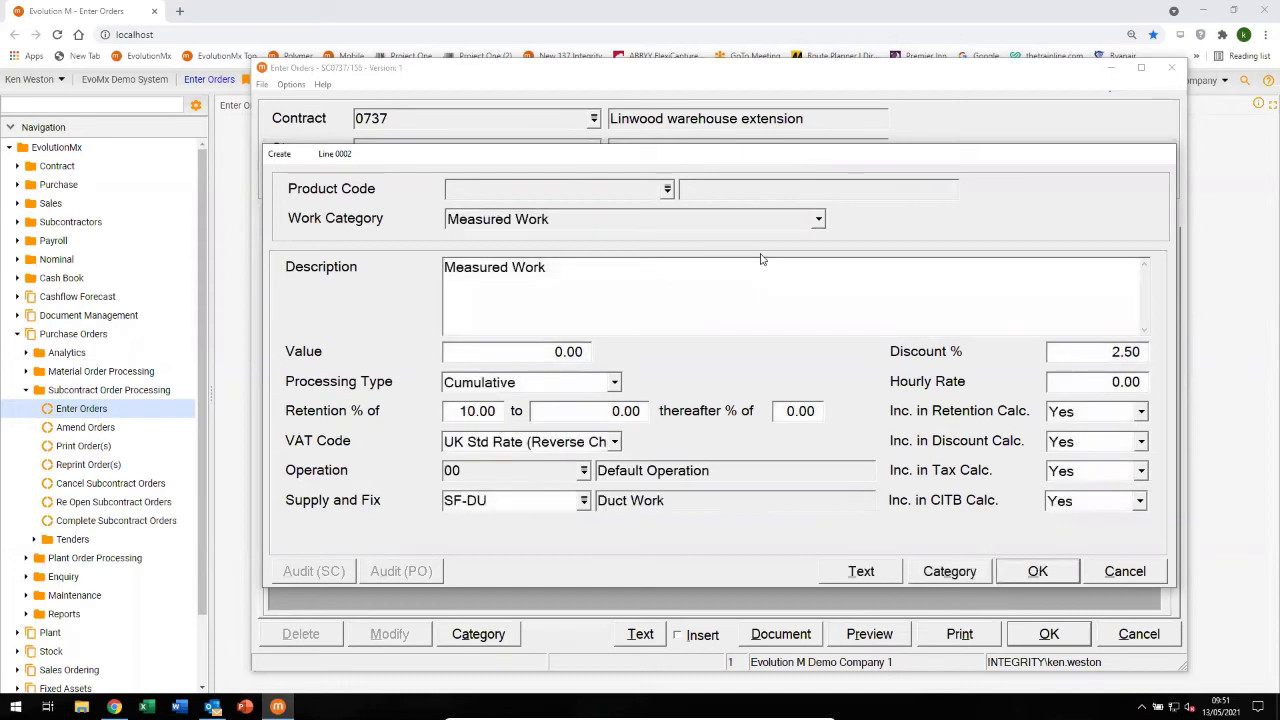
pyautogui.press('Tab')
pyautogui.write('1000')
pyautogui.press('Tab')
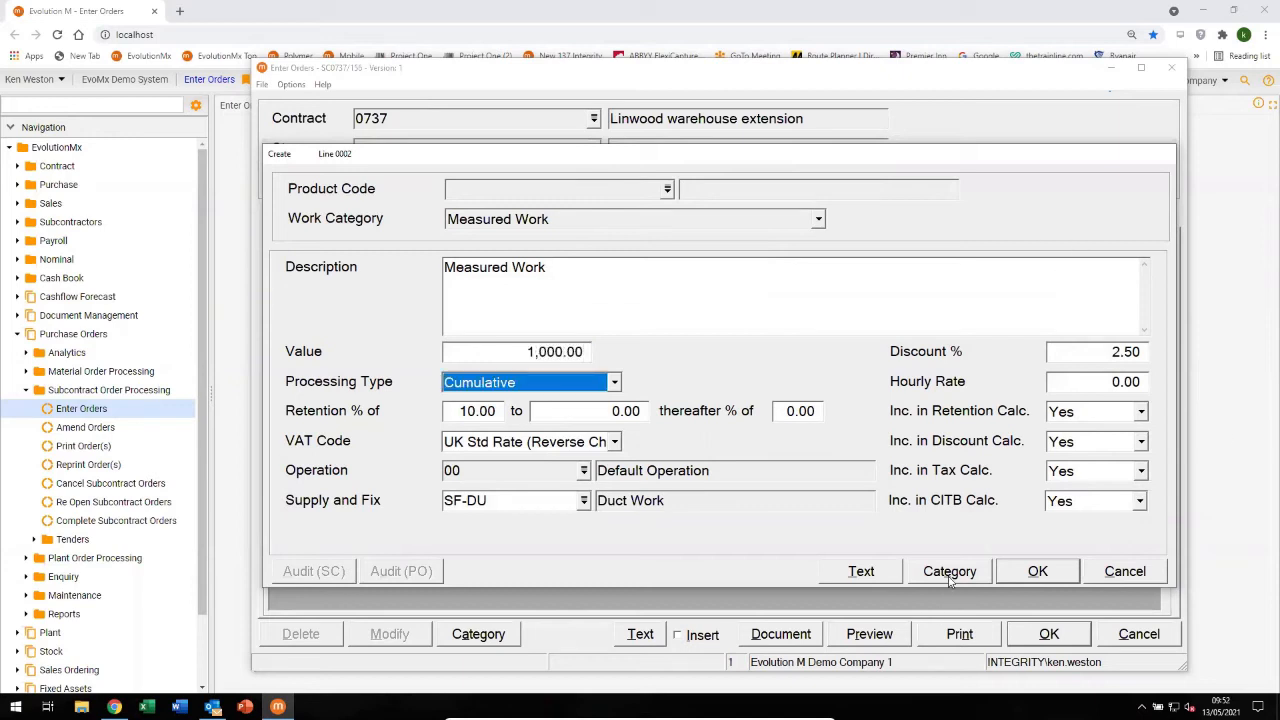
# Add an S / C Materials line valued at 500 and save the lines to the UK Ducting Ltd order.
pyautogui.press('Return')
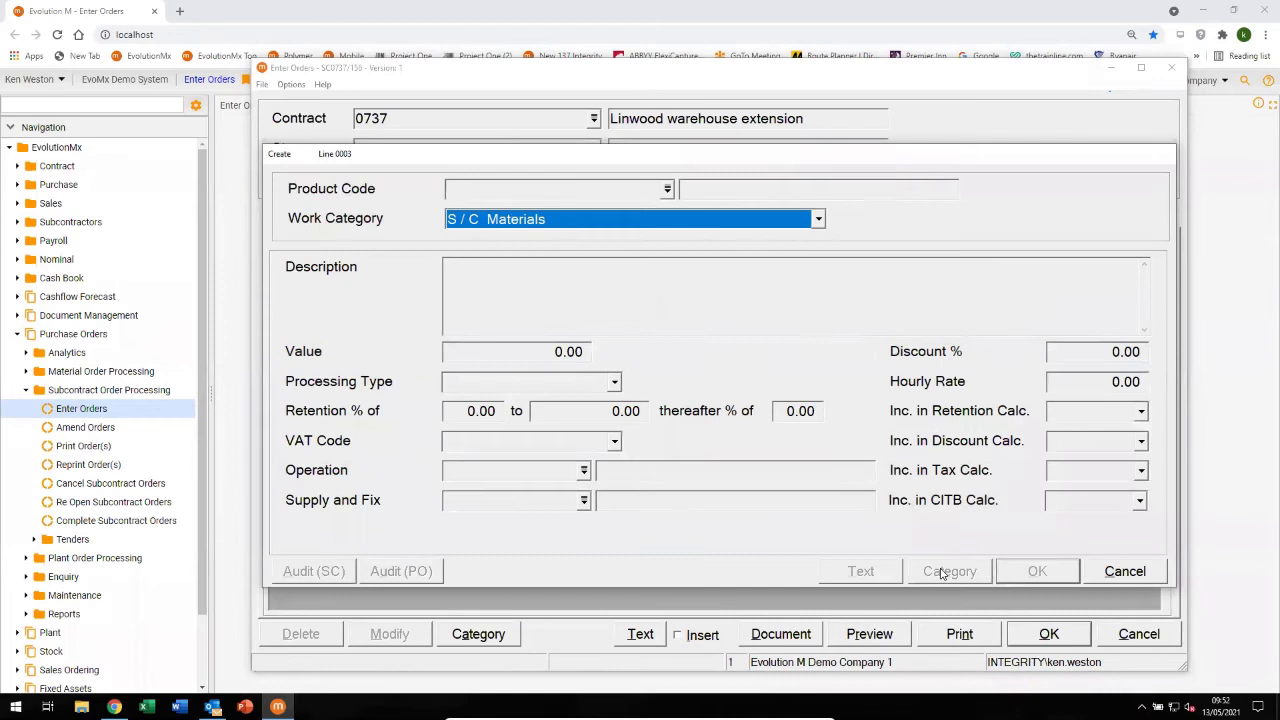
pyautogui.press('Tab')
pyautogui.press('Tab')
pyautogui.write('500')
pyautogui.press('Tab')
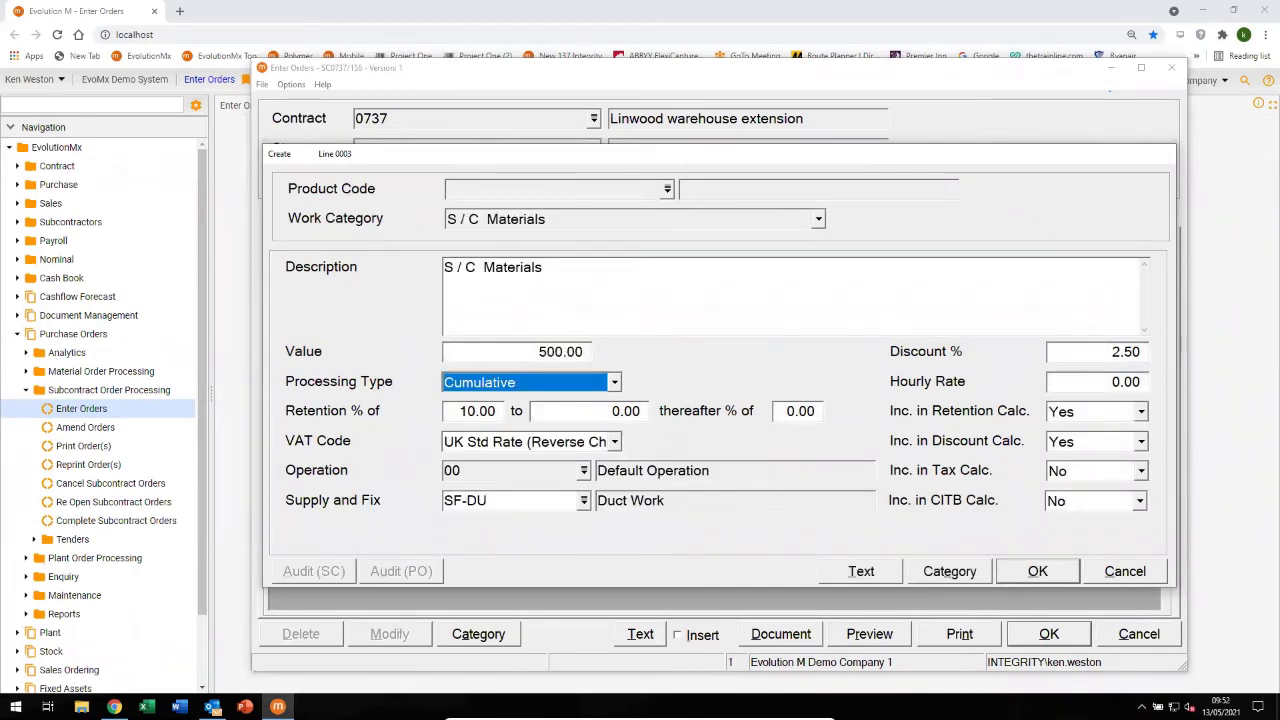
pyautogui.click(1037, 571)
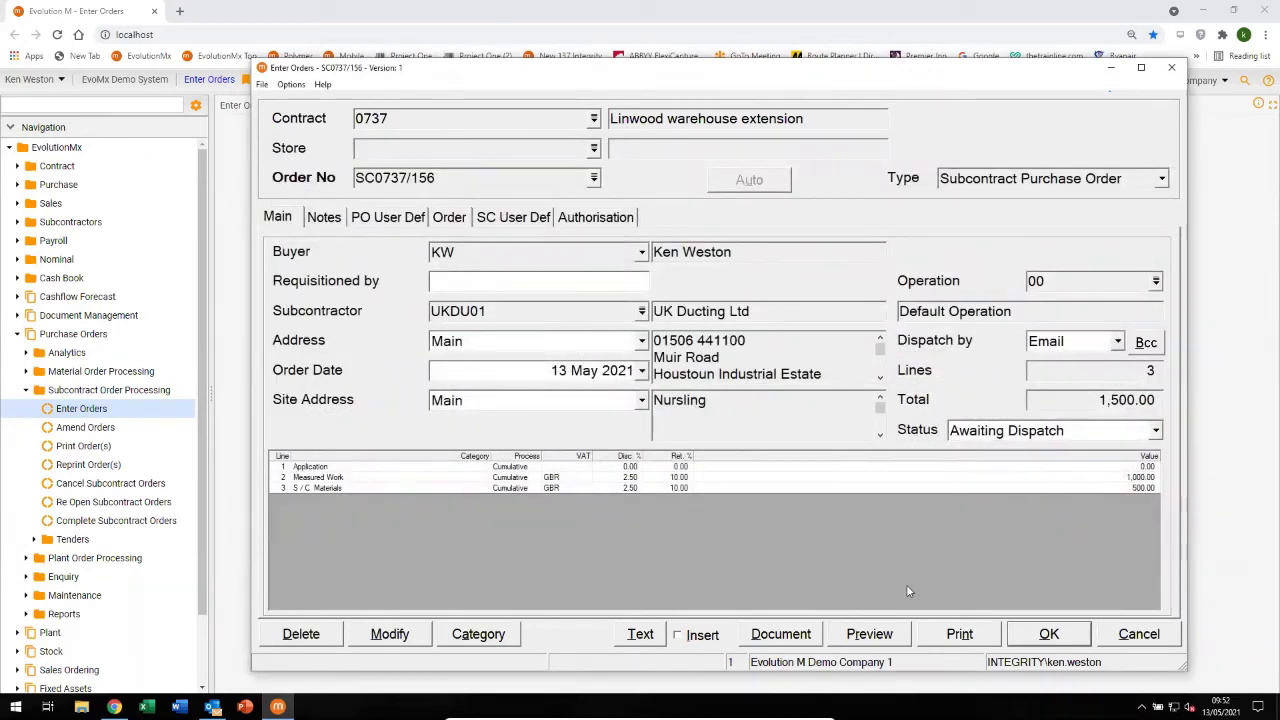
# Preview the draft subcontractor order and attach Ground floor plan.pdf from the desktop to the order's documents.
pyautogui.click(869, 634)
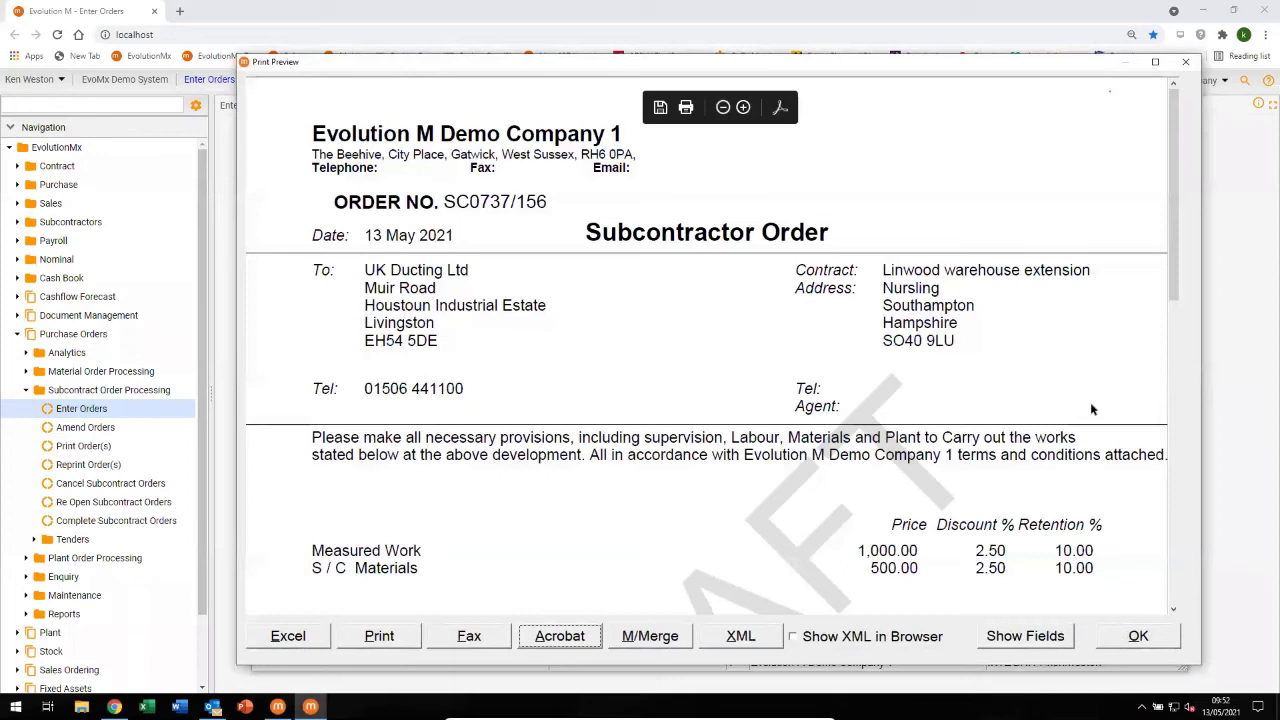
pyautogui.click(1137, 637)
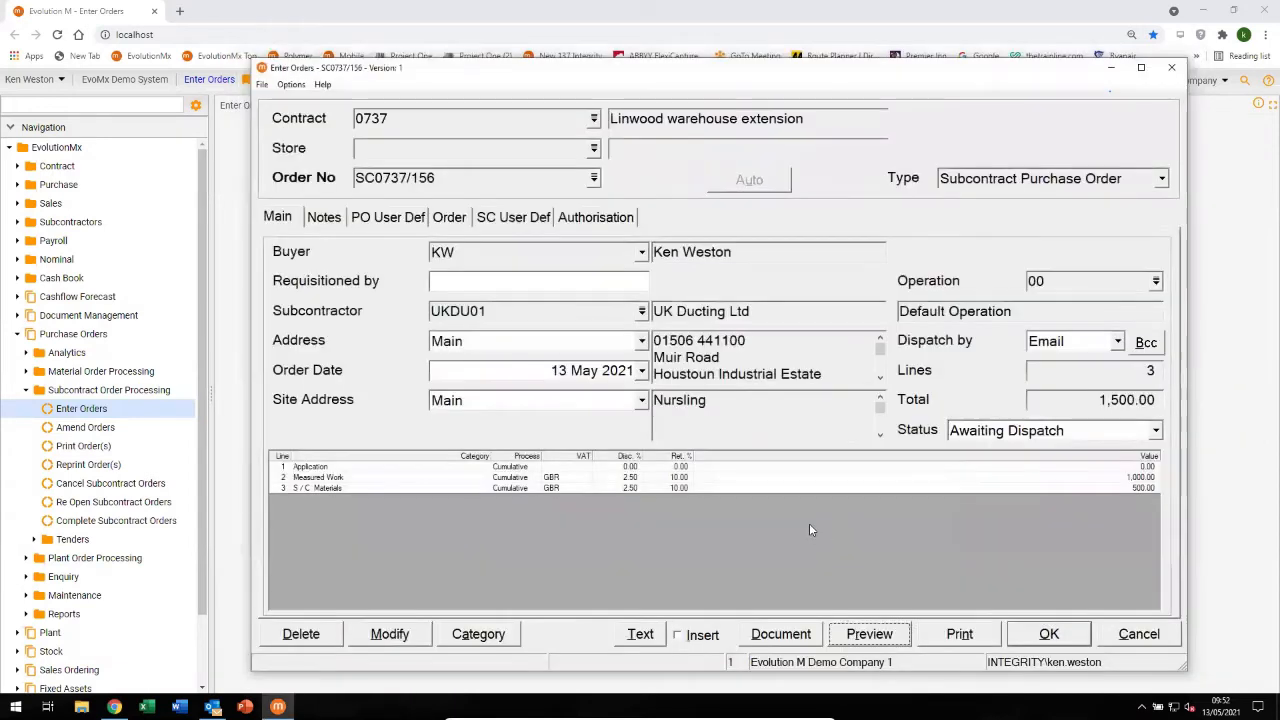
pyautogui.click(770, 634)
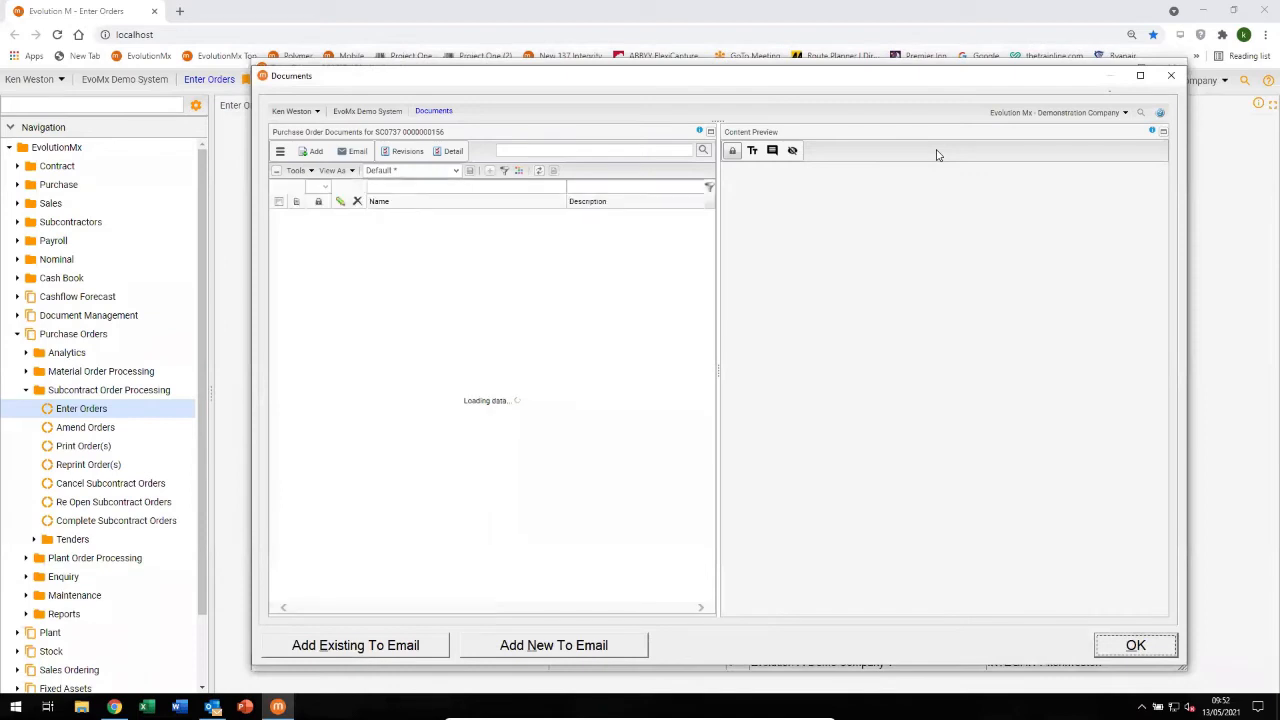
pyautogui.moveTo(909, 12); pyautogui.dragTo(931, 21)
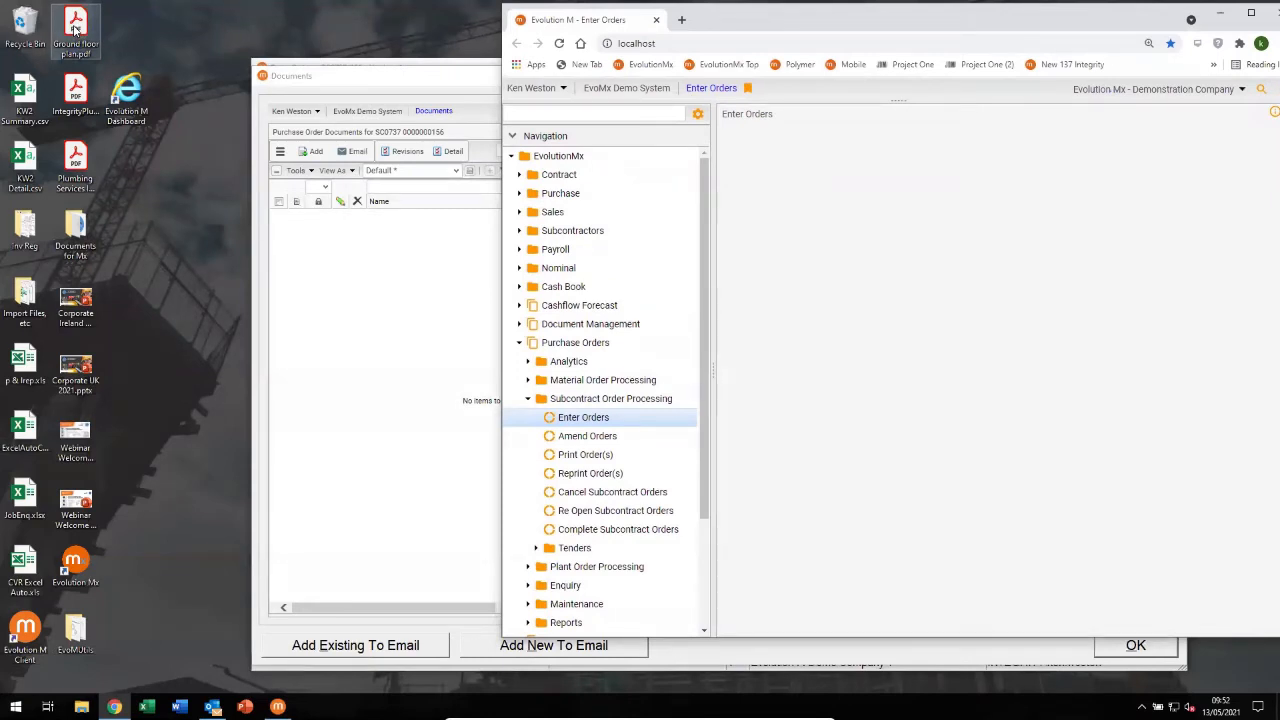
pyautogui.moveTo(75, 30); pyautogui.dragTo(307, 247)
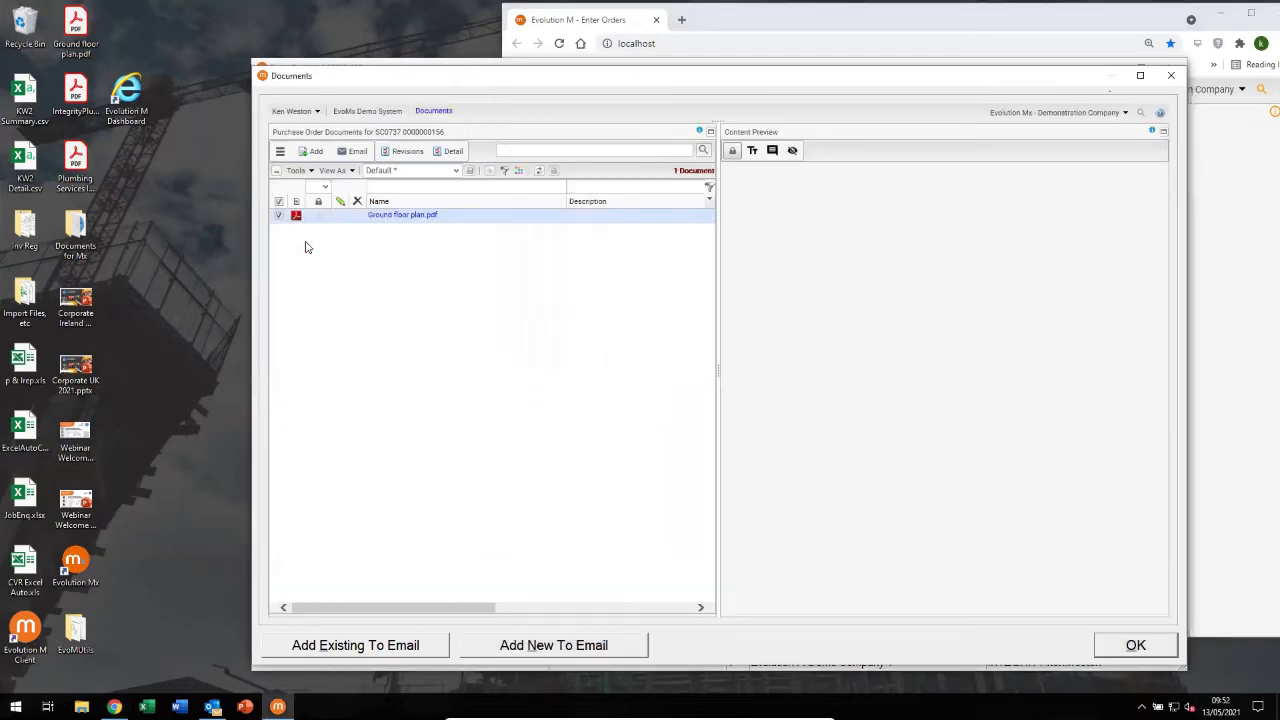
pyautogui.click(1135, 645)
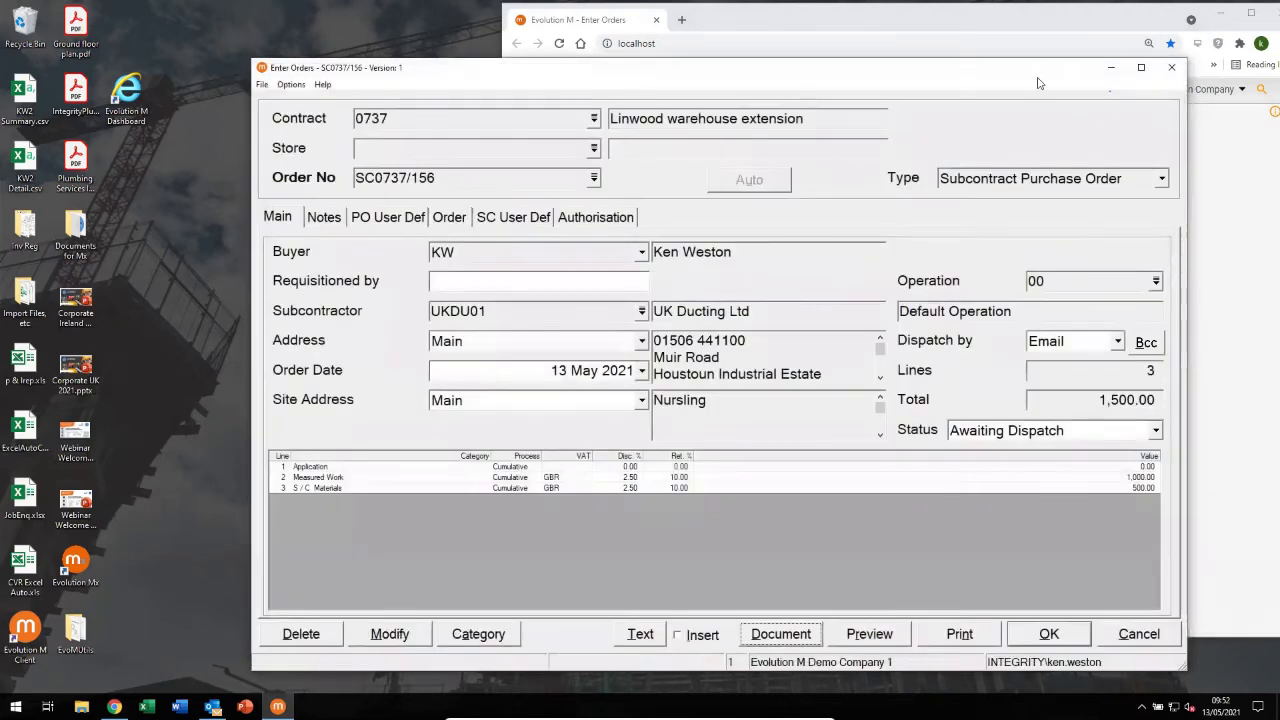
pyautogui.click(1250, 15)
pyautogui.hotkey('alt', 'Tab')
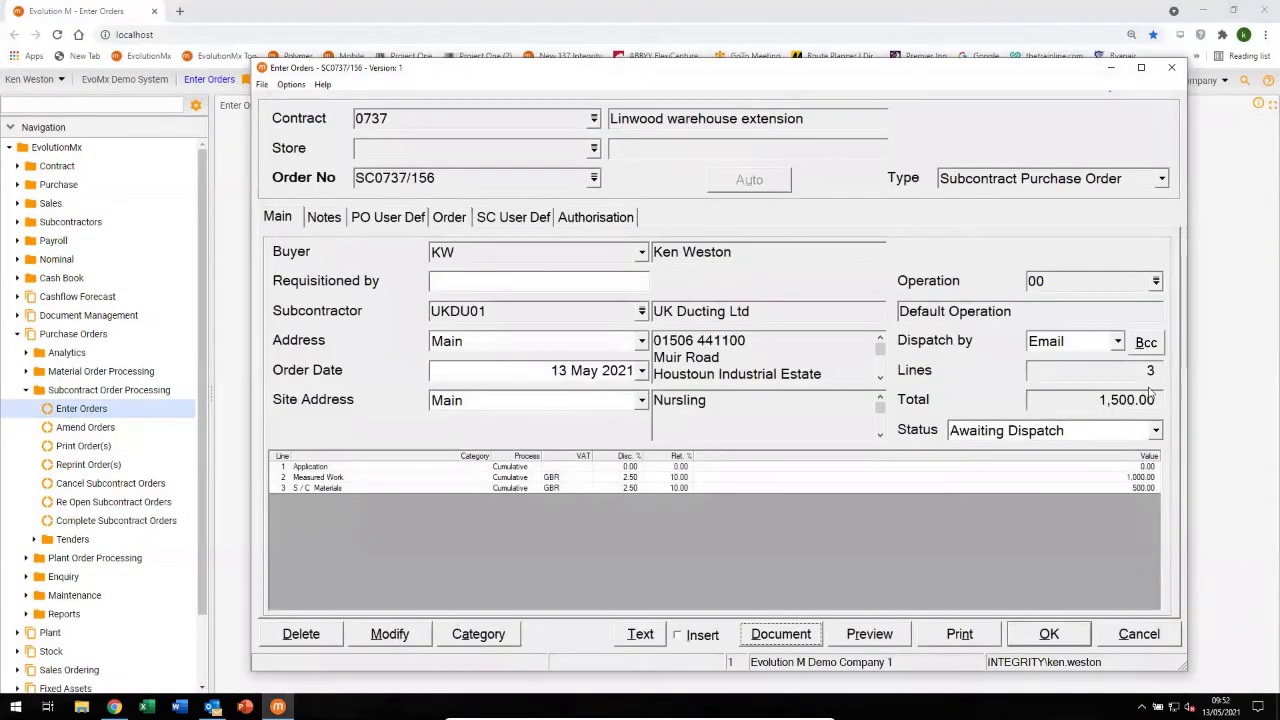
# Output the UK Ducting Ltd subcontract order by email with the default batch details, and close order entry.
pyautogui.click(959, 638)
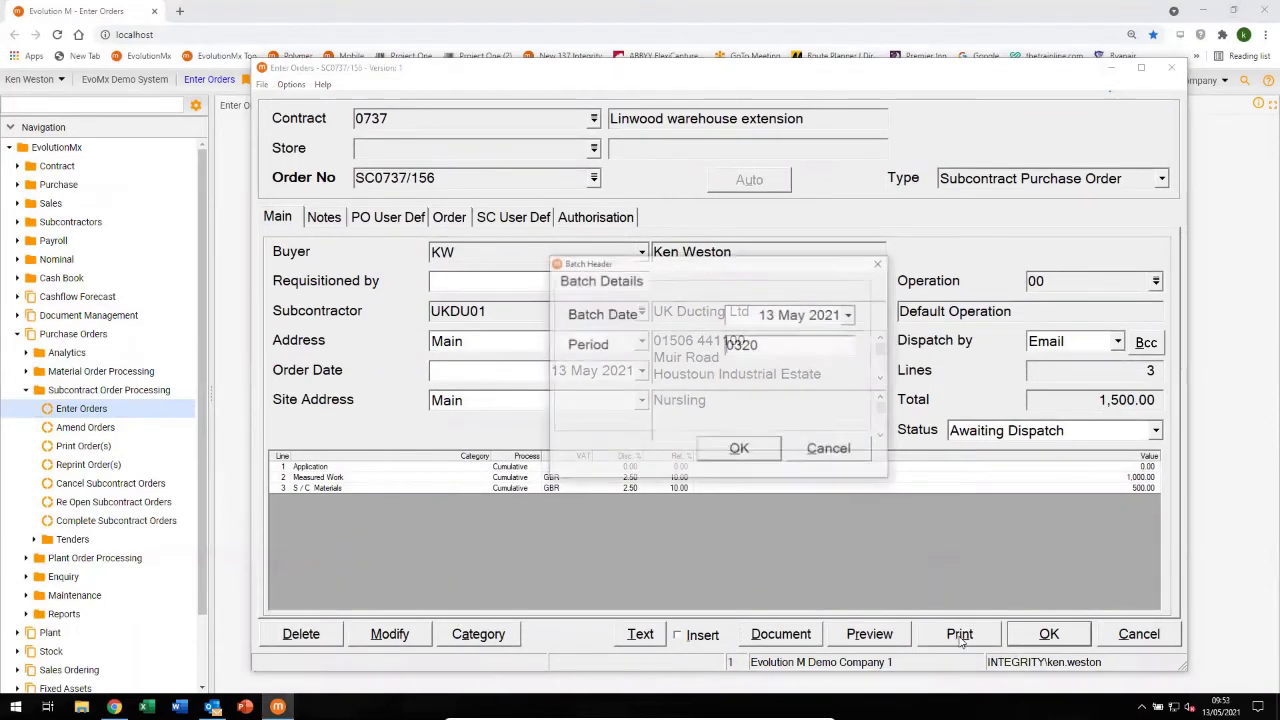
pyautogui.click(735, 451)
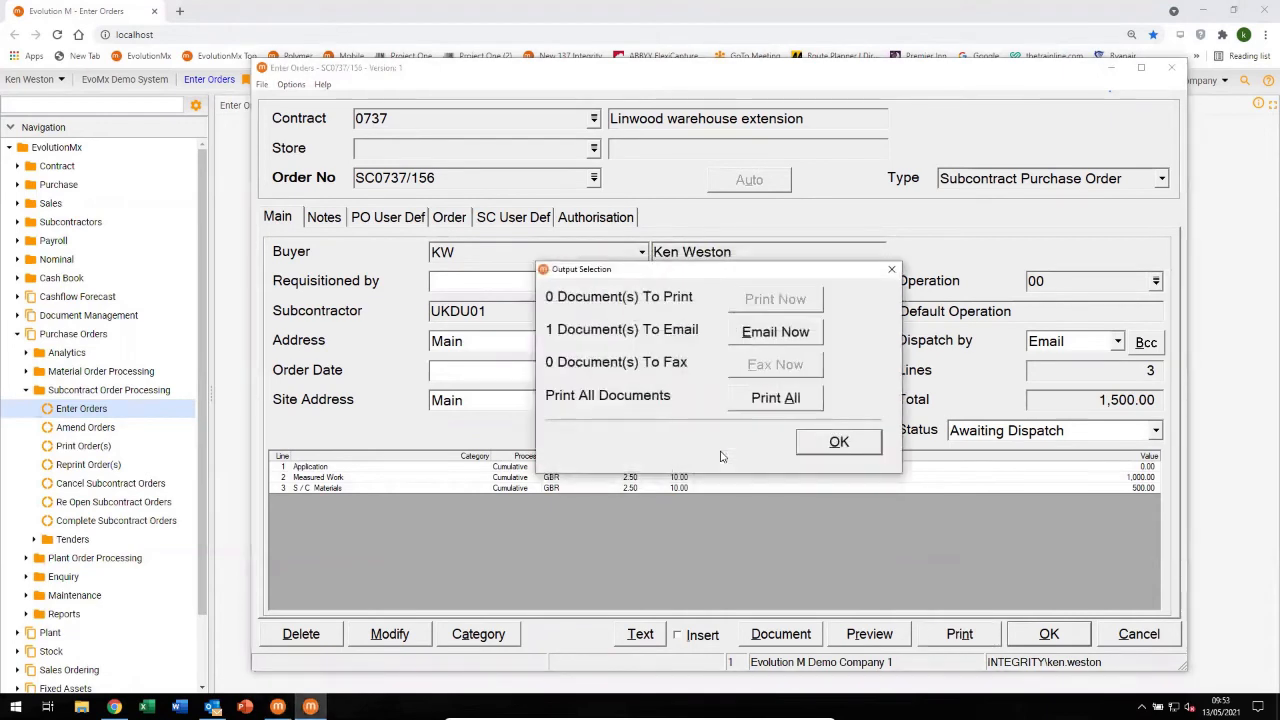
pyautogui.click(745, 331)
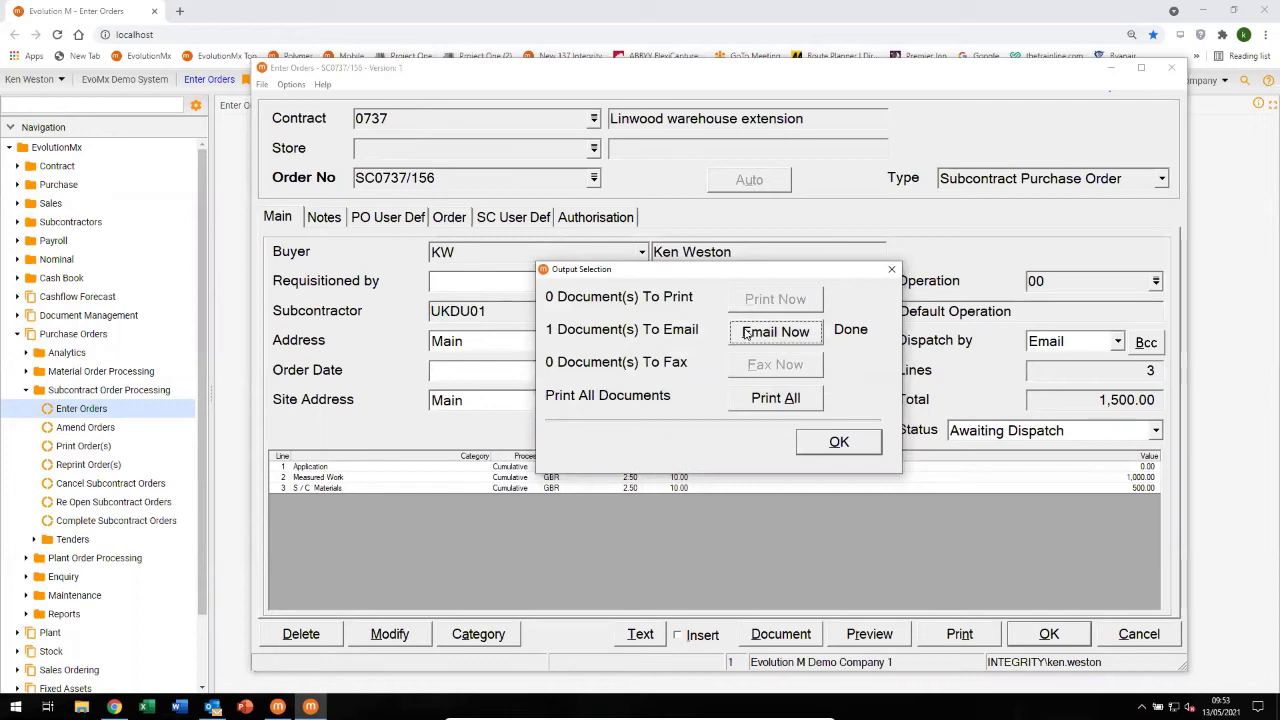
pyautogui.click(838, 443)
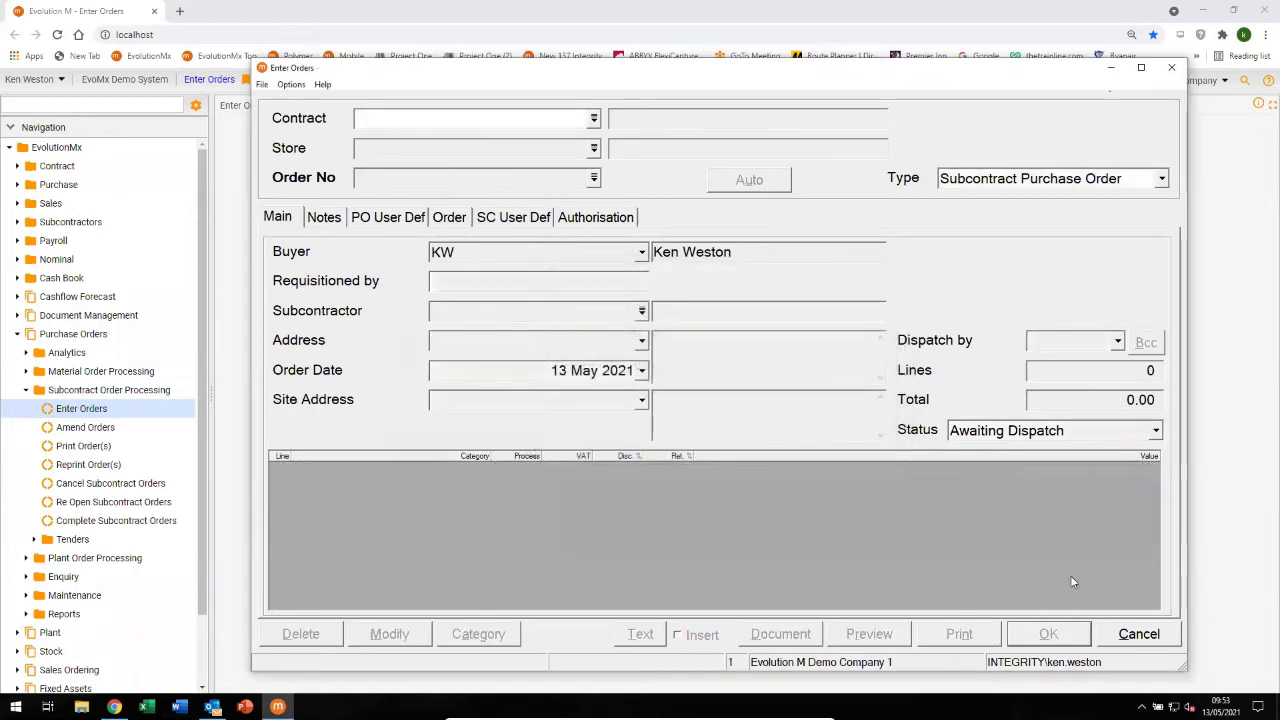
pyautogui.click(1139, 636)
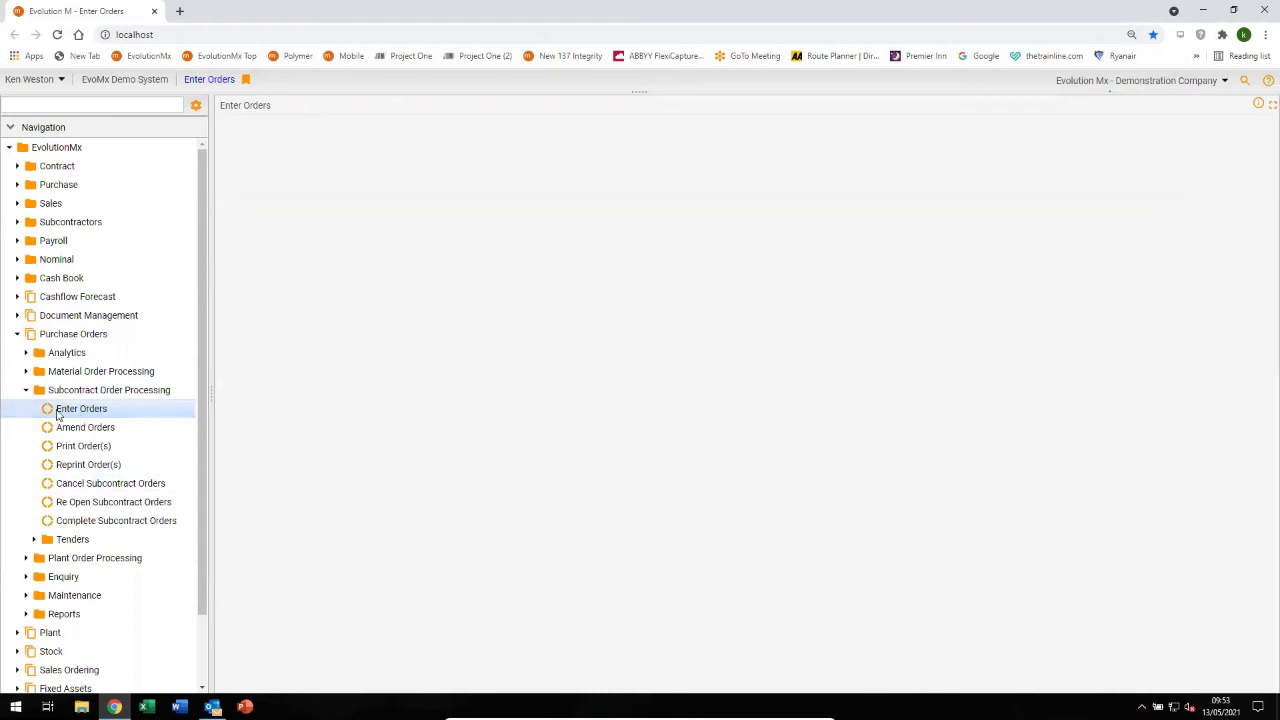
# Start an Invoice batch for posting subcontractor transactions, accepting the default batch date, period, Cleared status and UK tax regime.
pyautogui.click(25, 391)
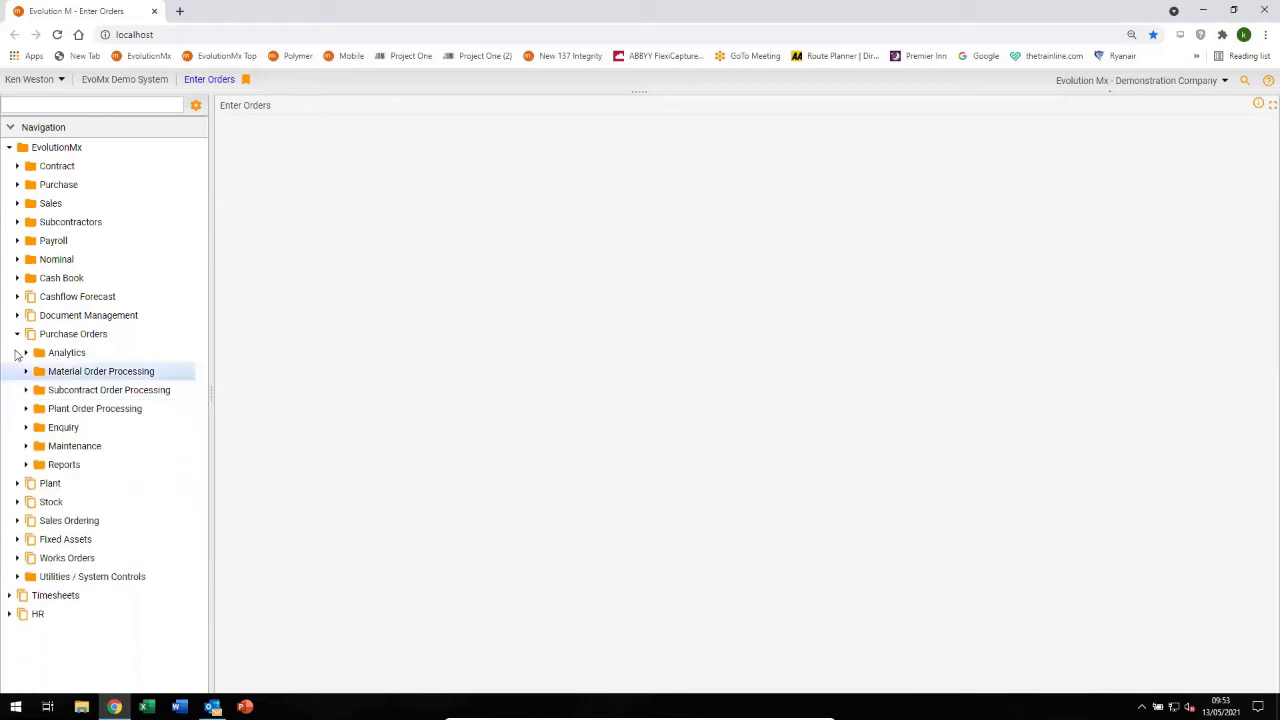
pyautogui.click(17, 334)
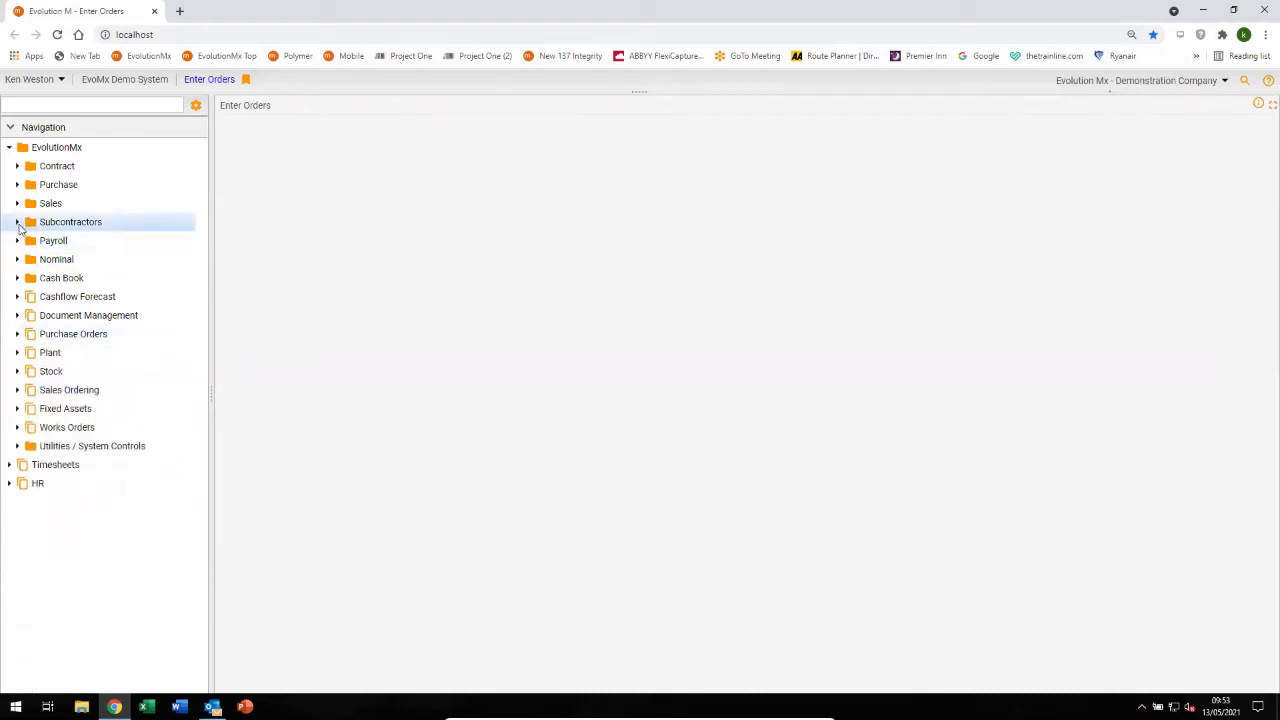
pyautogui.click(17, 224)
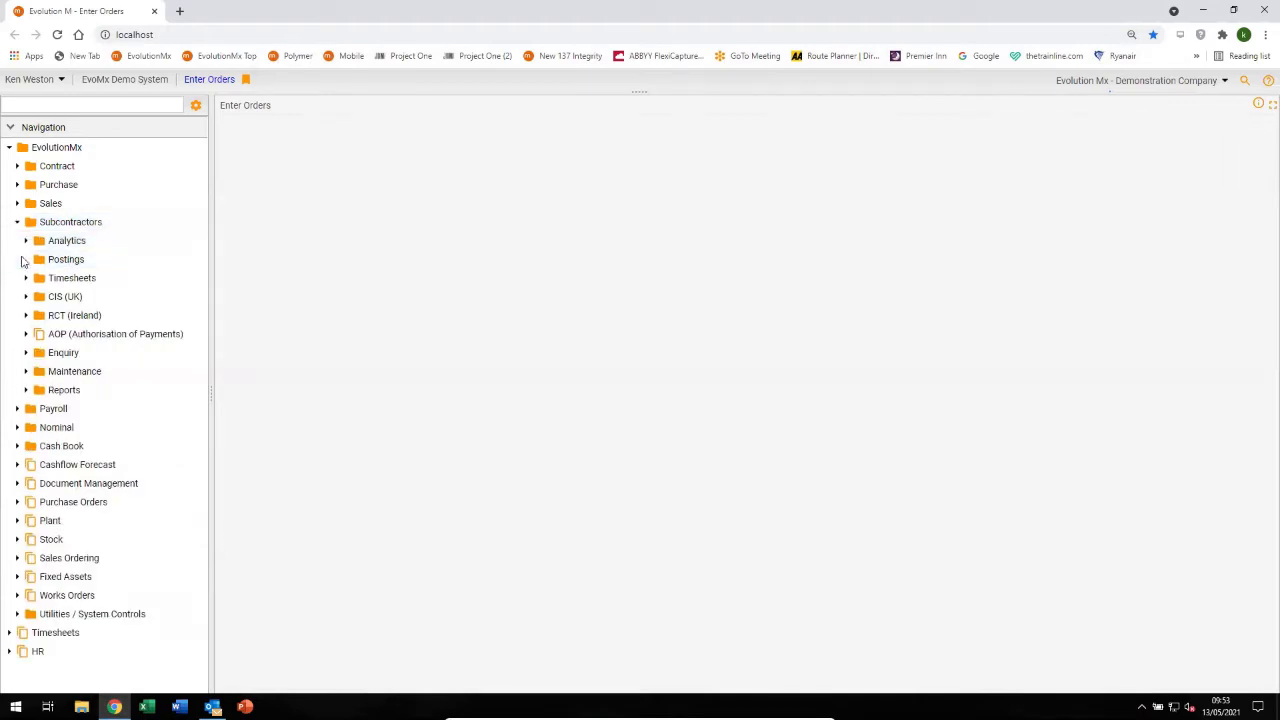
pyautogui.click(24, 260)
pyautogui.click(87, 280)
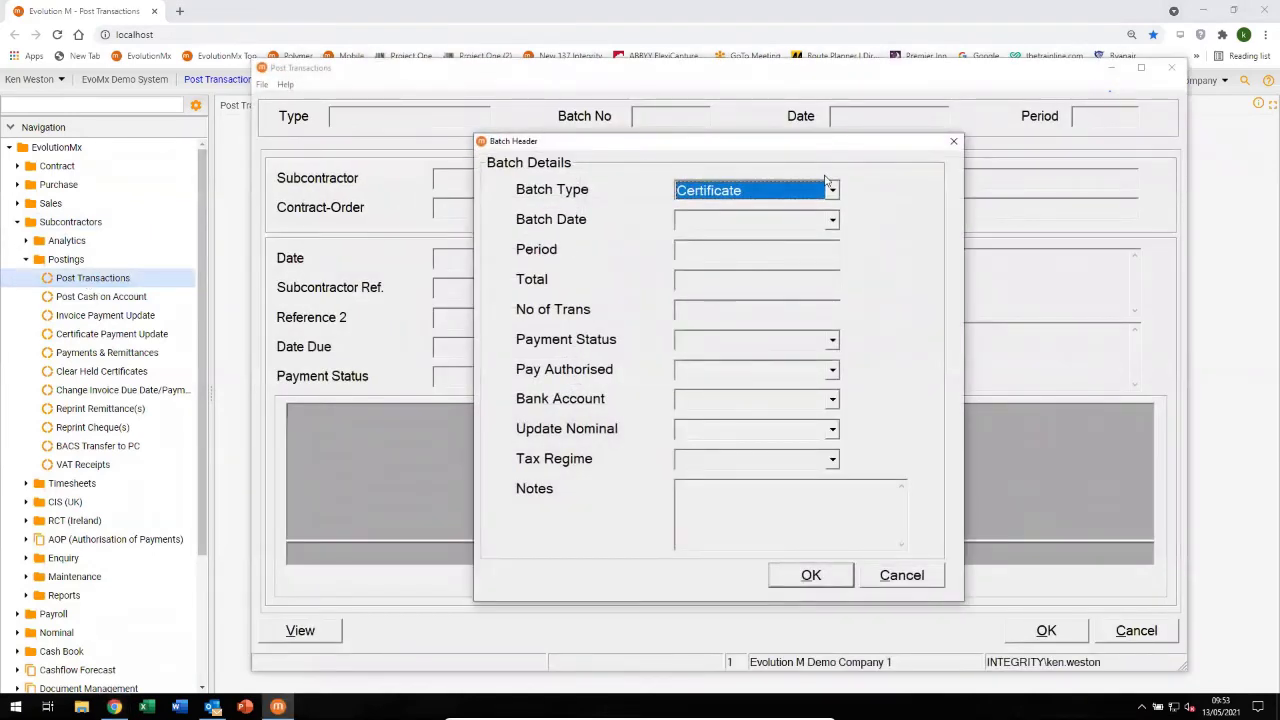
pyautogui.click(833, 191)
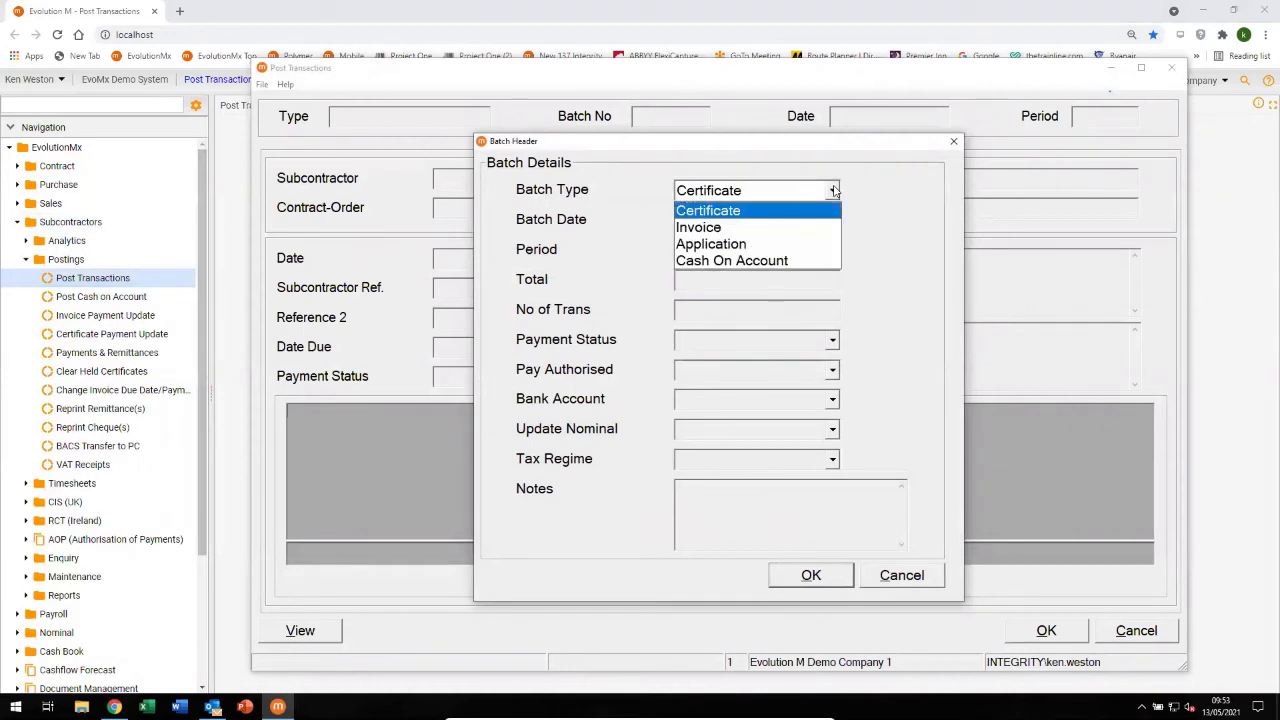
pyautogui.click(707, 229)
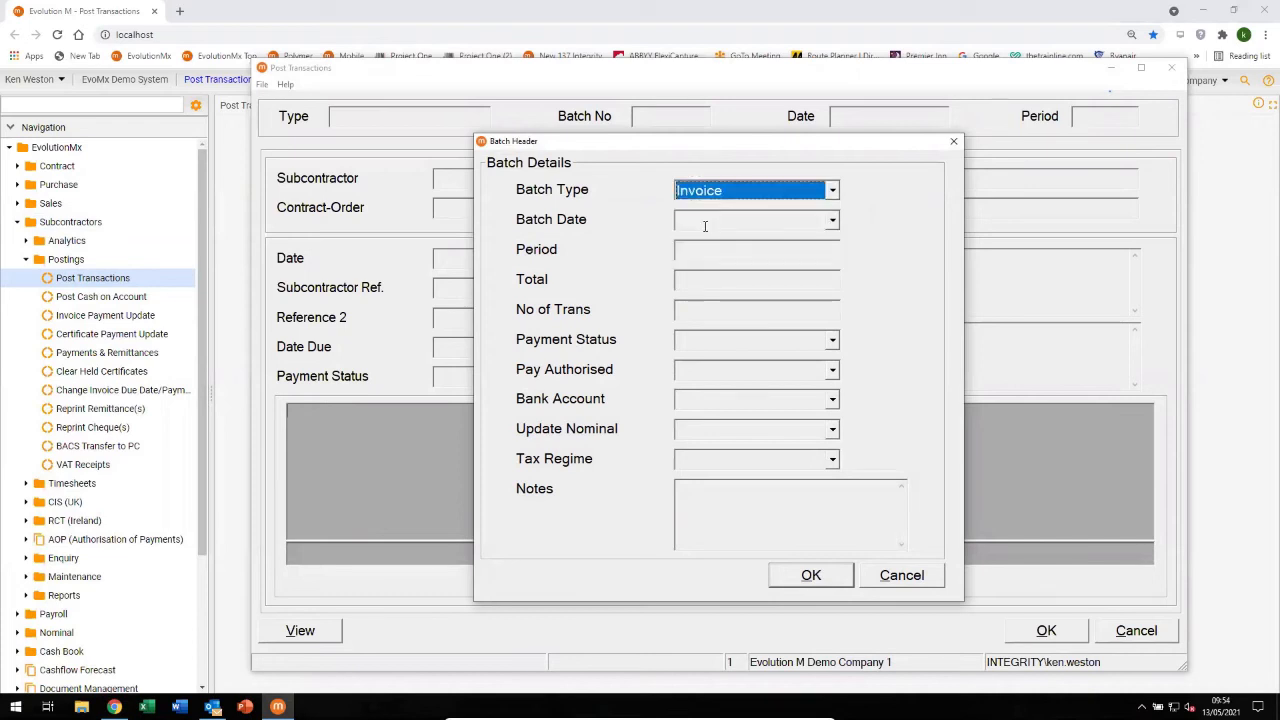
pyautogui.press('Tab')
pyautogui.click(811, 577)
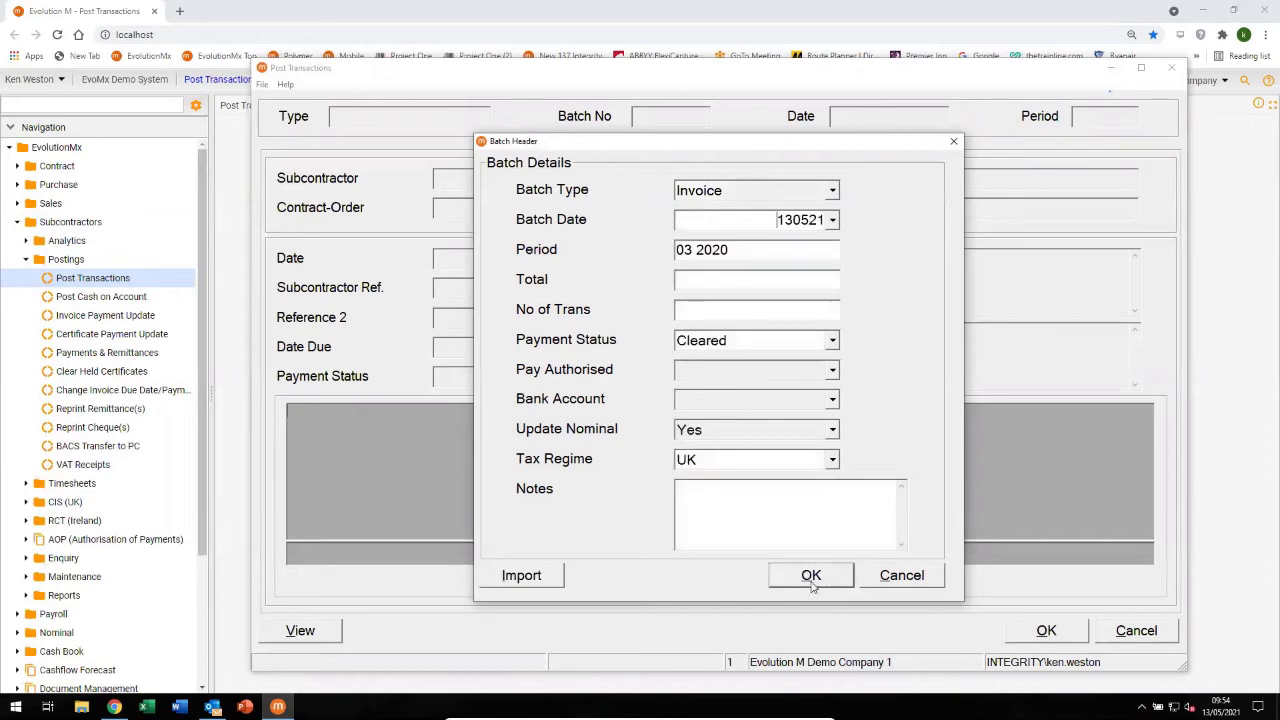
pyautogui.click(811, 577)
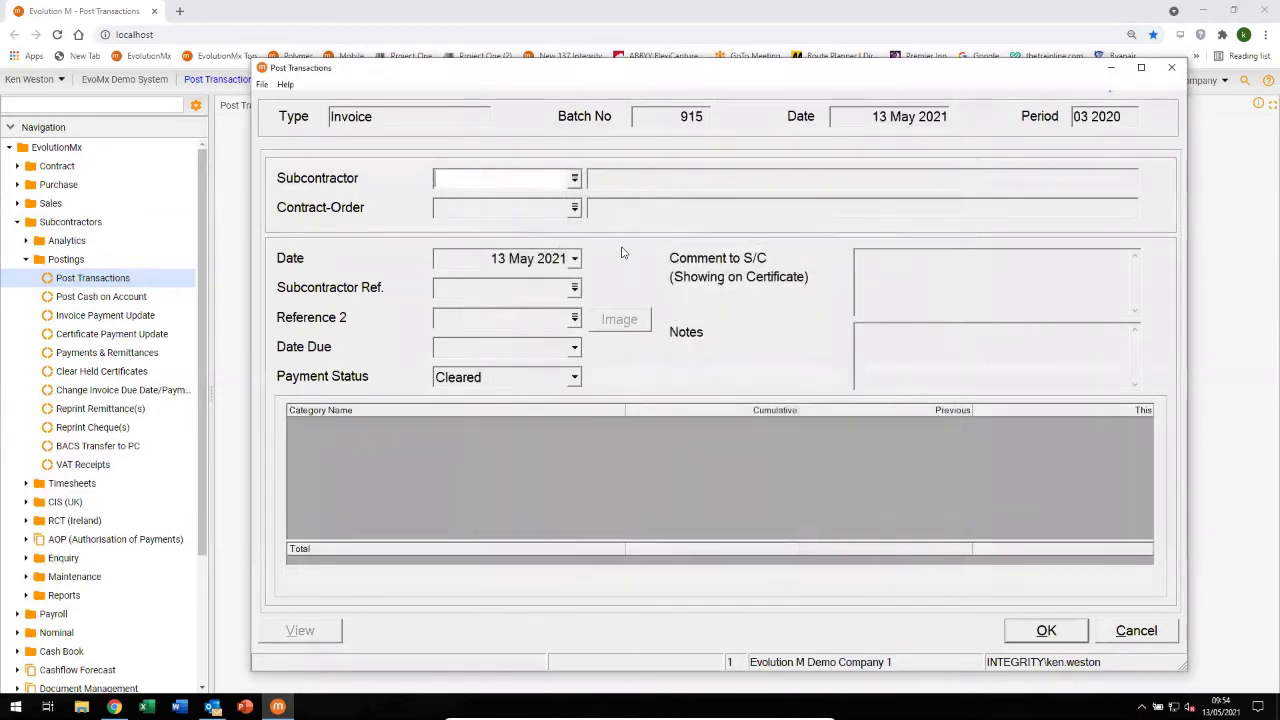
# Assign the invoice to subcontractor ABC Roofing Ltd and its Eastbourne Pier order dated 13 May 2021 on contract 1035.
pyautogui.write('ABC')
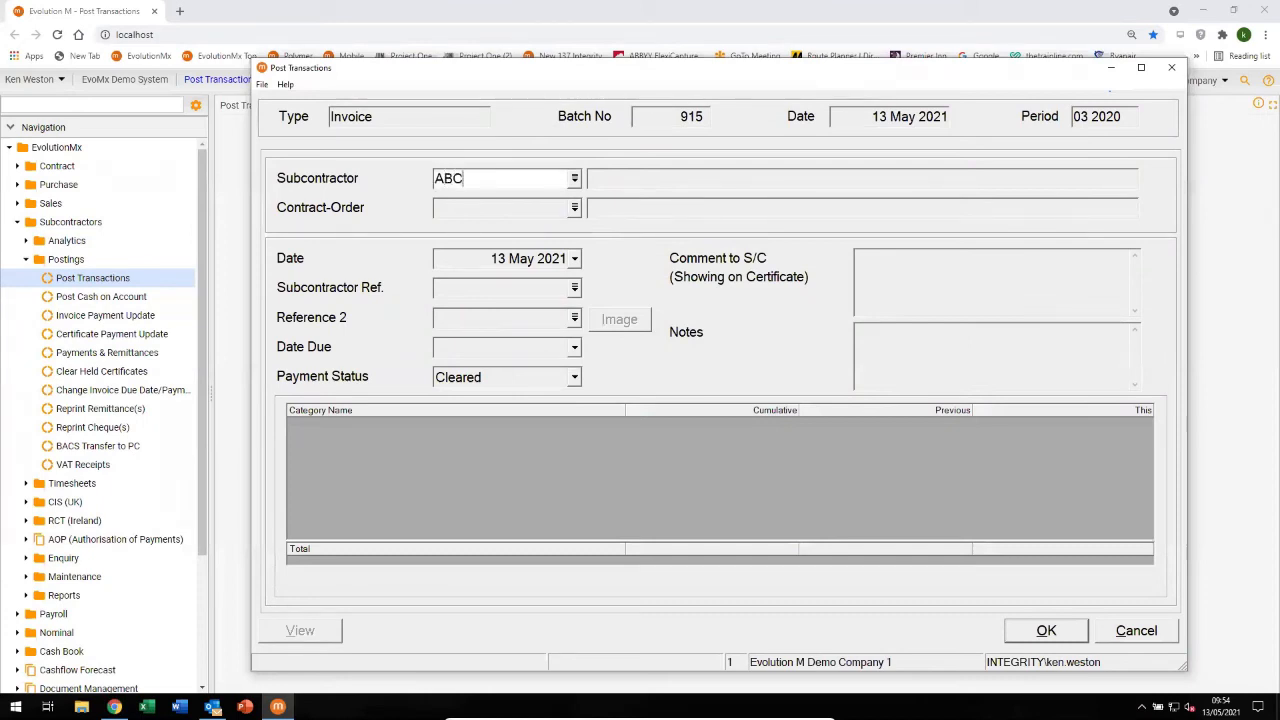
pyautogui.press('Tab')
pyautogui.press('Return')
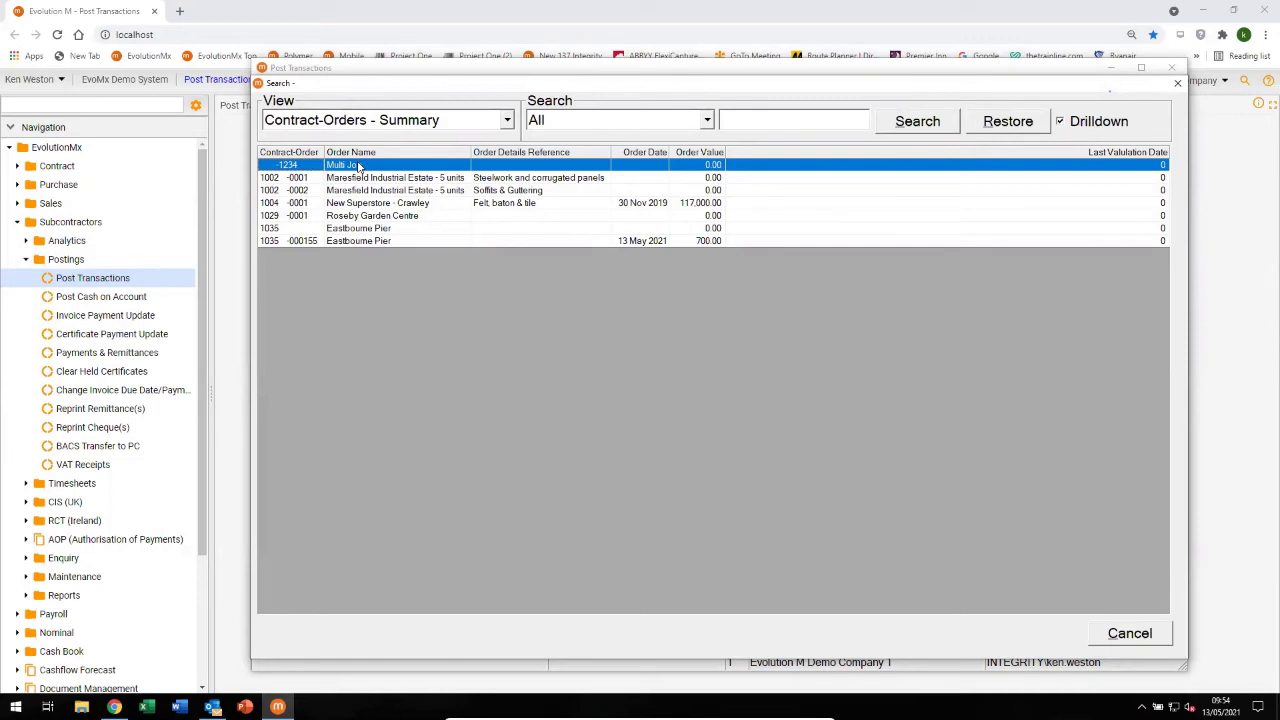
pyautogui.click(357, 241)
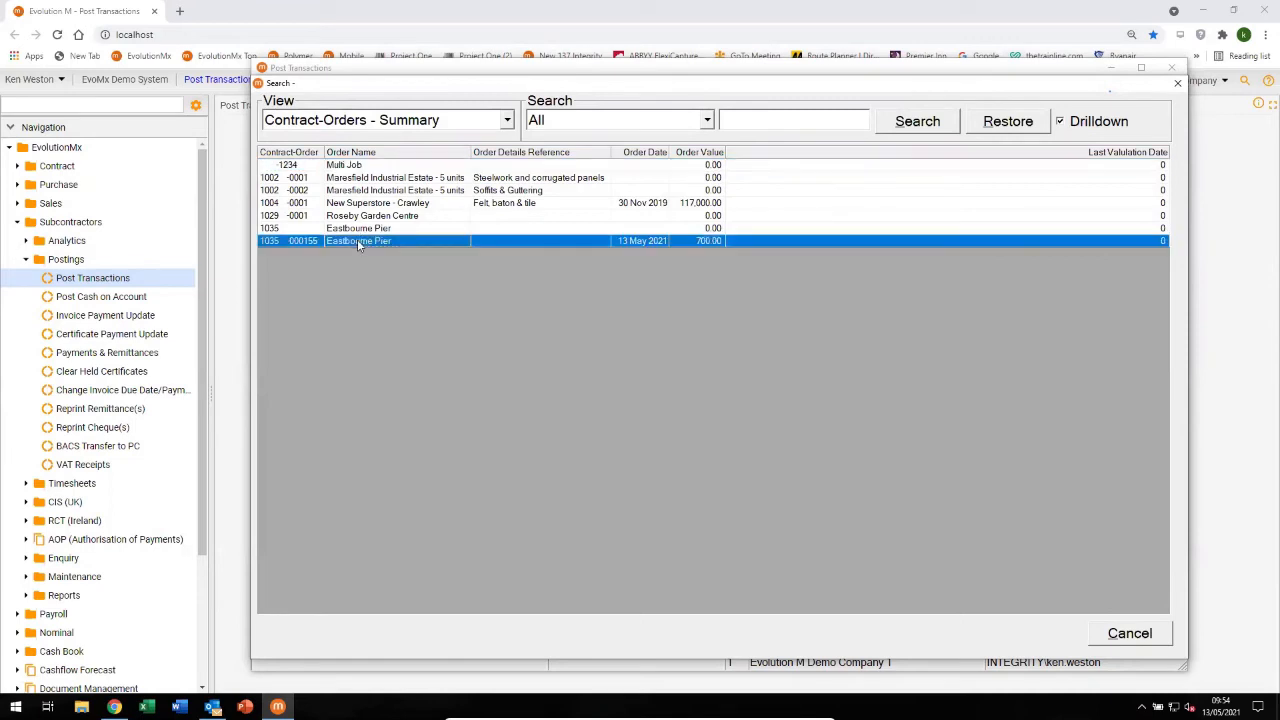
pyautogui.doubleClick(374, 241)
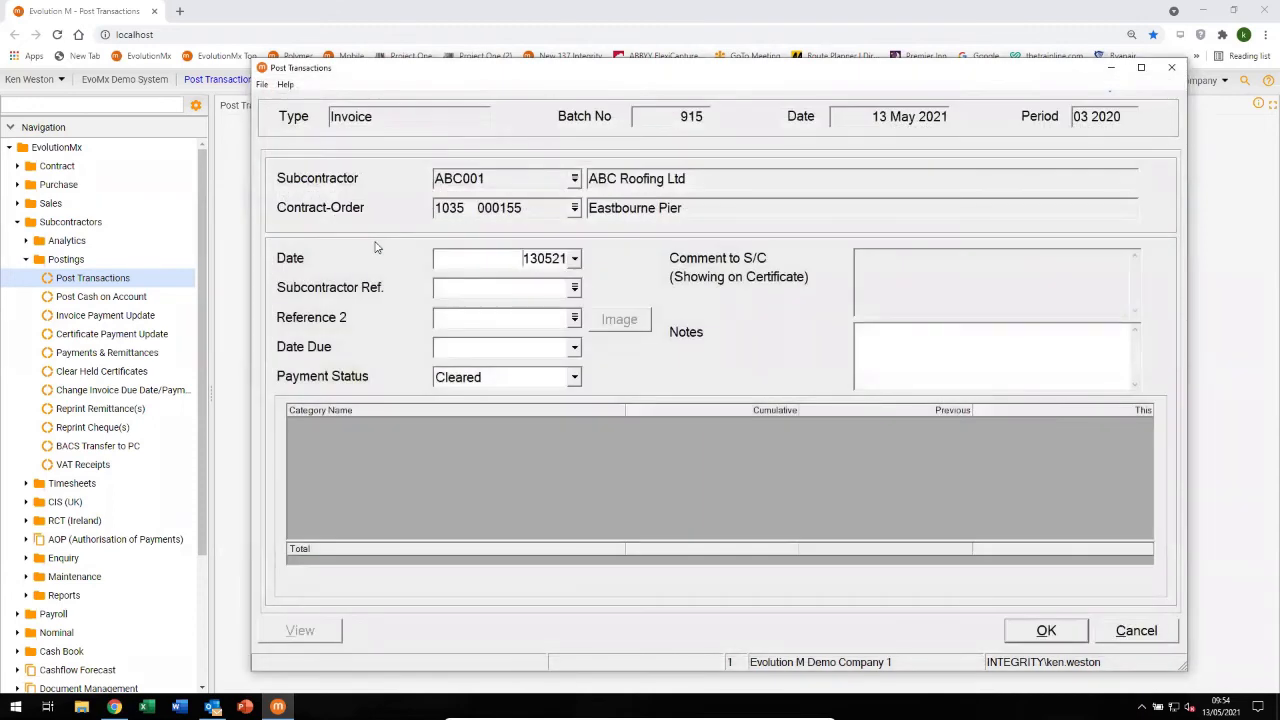
# Set the subcontractor reference to 1 and Reference 2 to SI000001, and check the linked scanned invoice image.
pyautogui.click(456, 291)
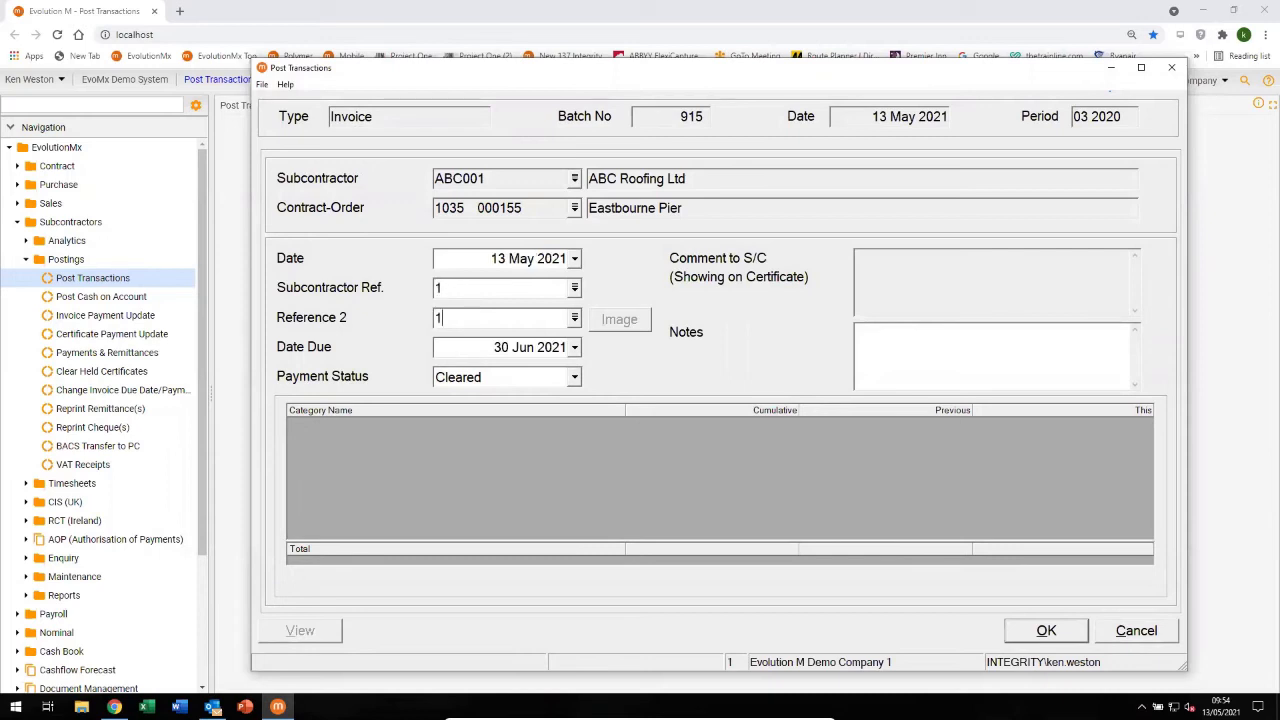
pyautogui.press('Tab')
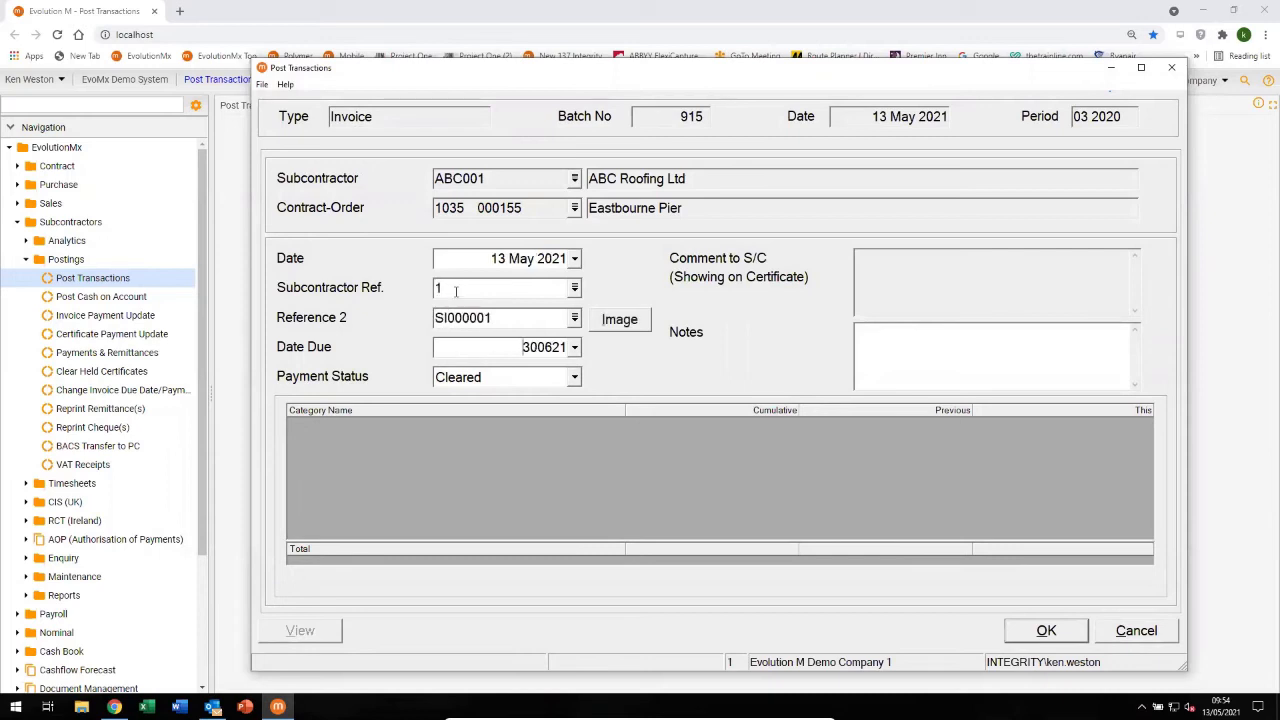
pyautogui.click(632, 322)
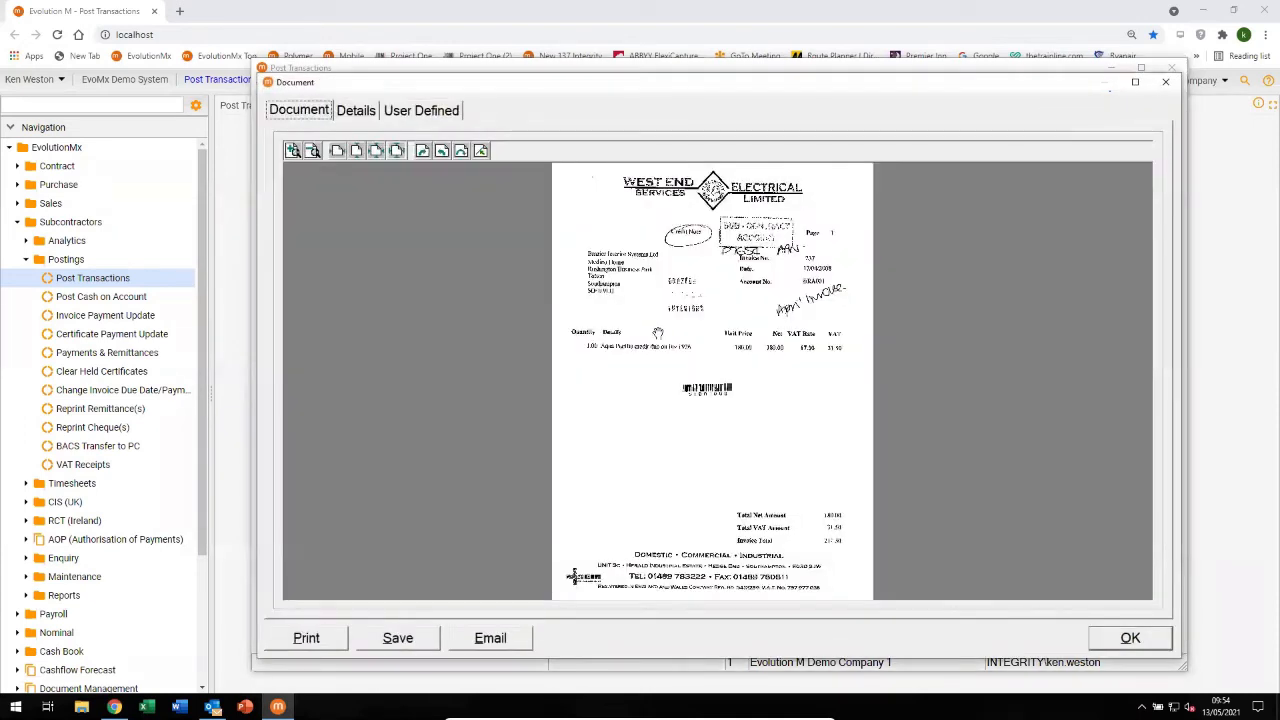
pyautogui.click(1128, 638)
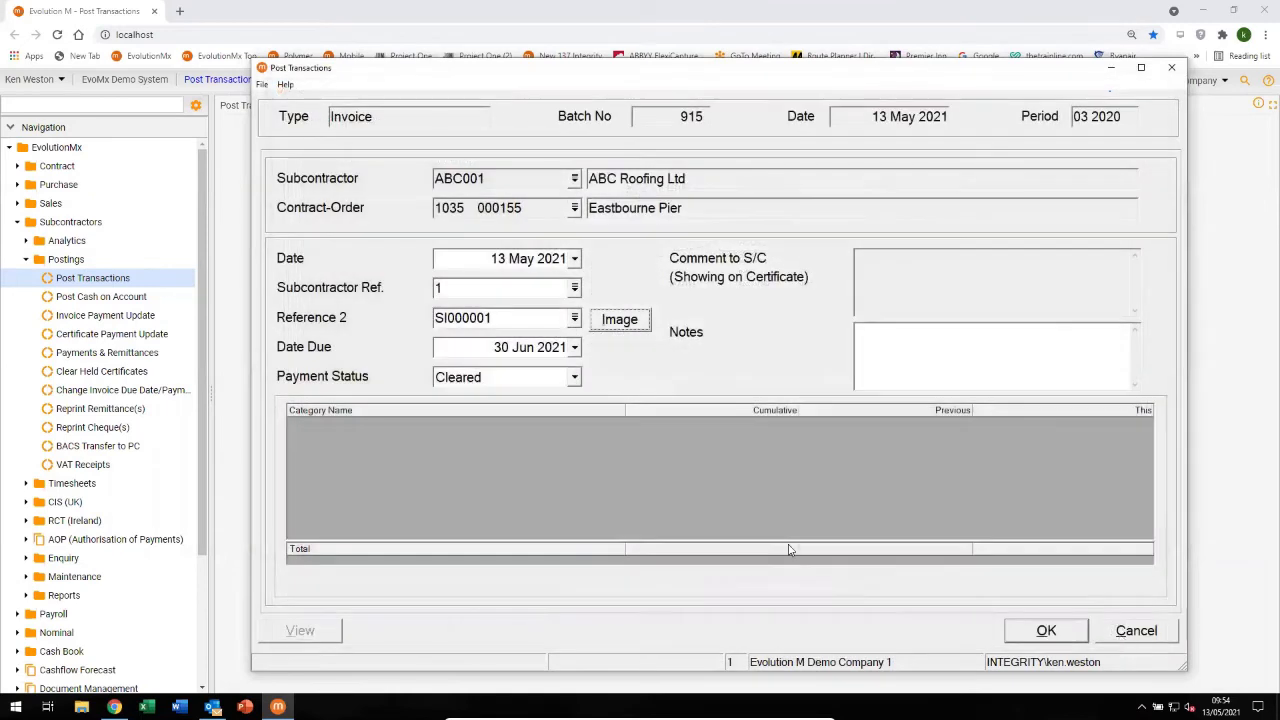
# Enter this invoice's amounts as 400.00 for Measured Work and 100.00 for S/C Materials.
pyautogui.click(1043, 634)
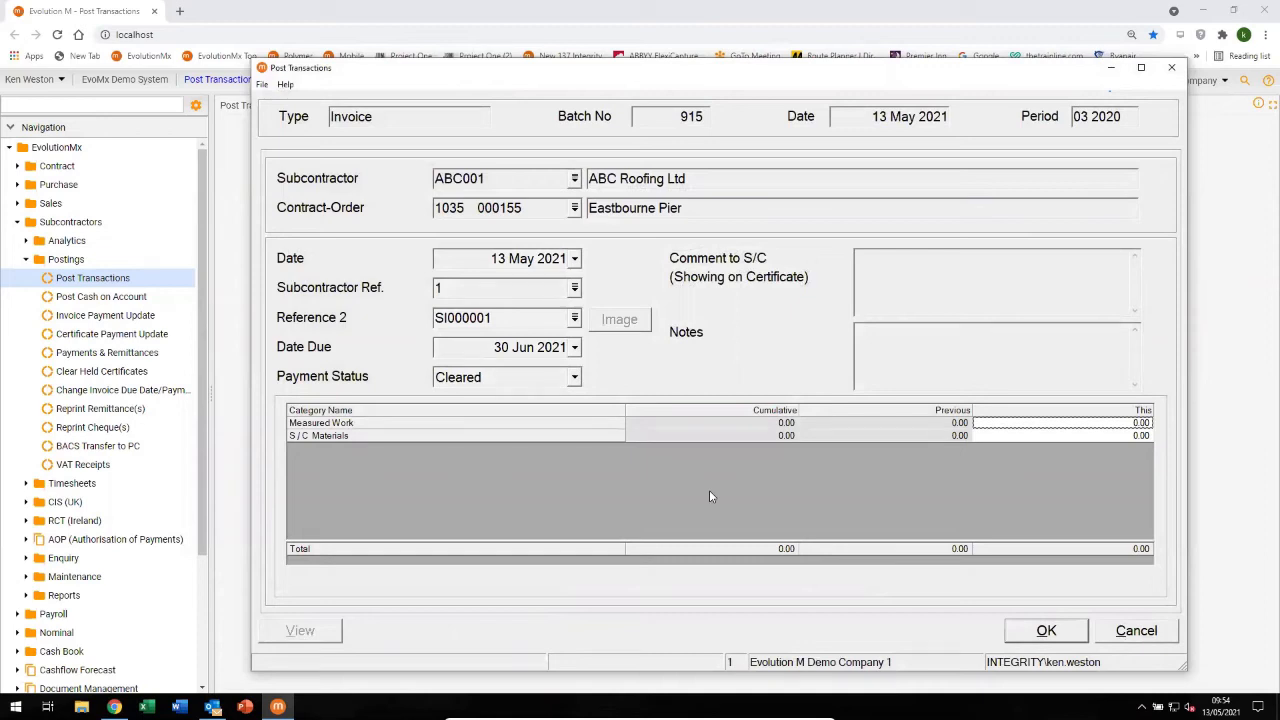
pyautogui.write('400')
pyautogui.press('Return')
pyautogui.write('100')
pyautogui.press('Return')
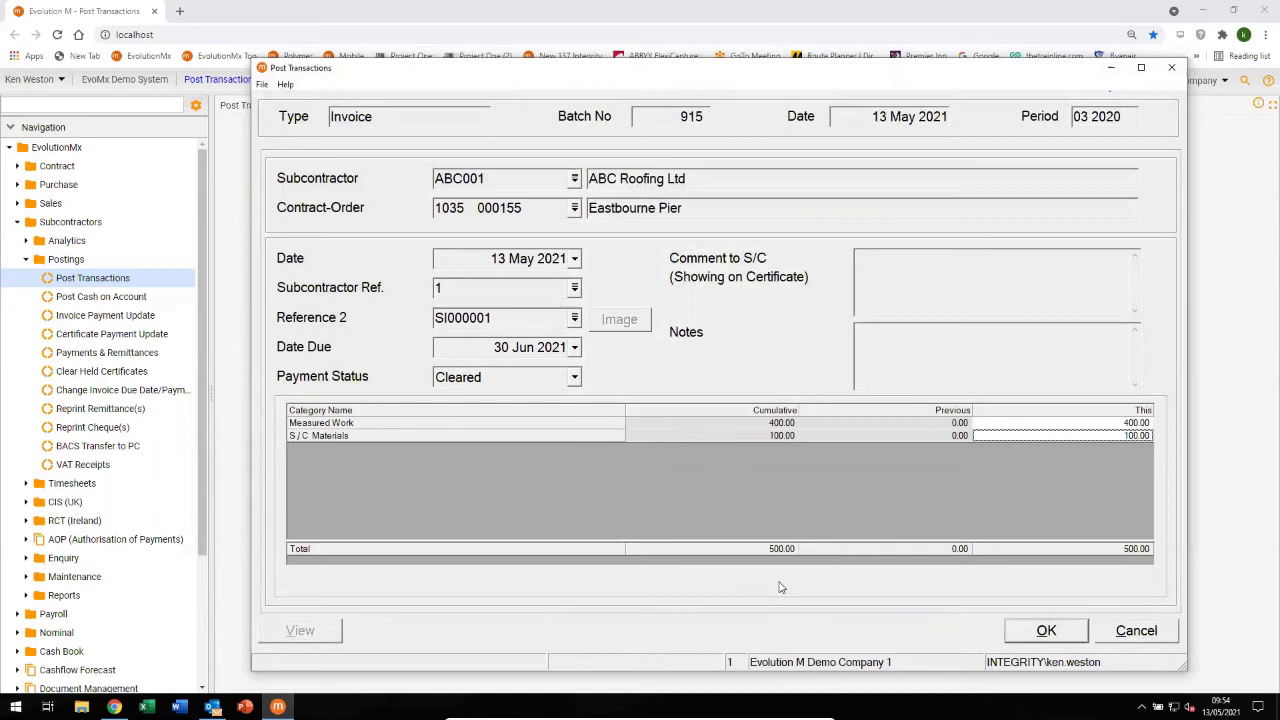
# Accept the calculated retention, tax and reverse-charge VAT, complete the ABC Roofing Ltd invoice, and update the batch despite the batch total difference.
pyautogui.click(1047, 630)
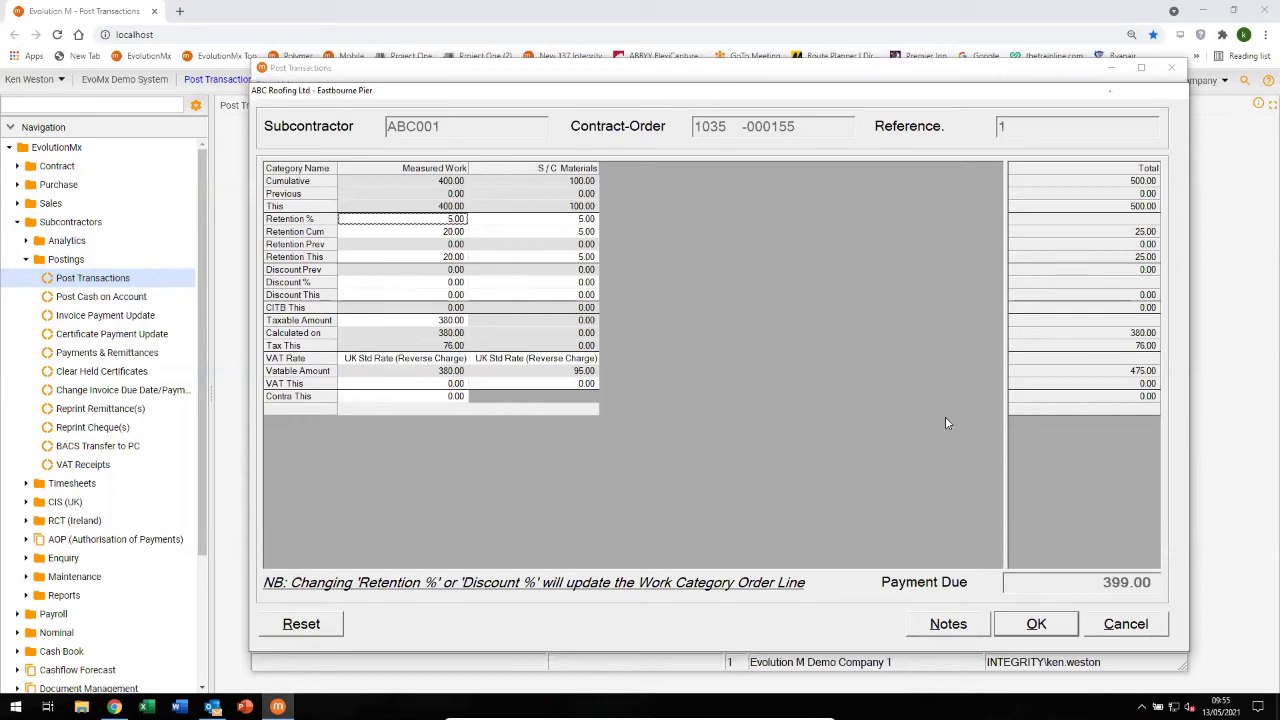
pyautogui.click(1030, 622)
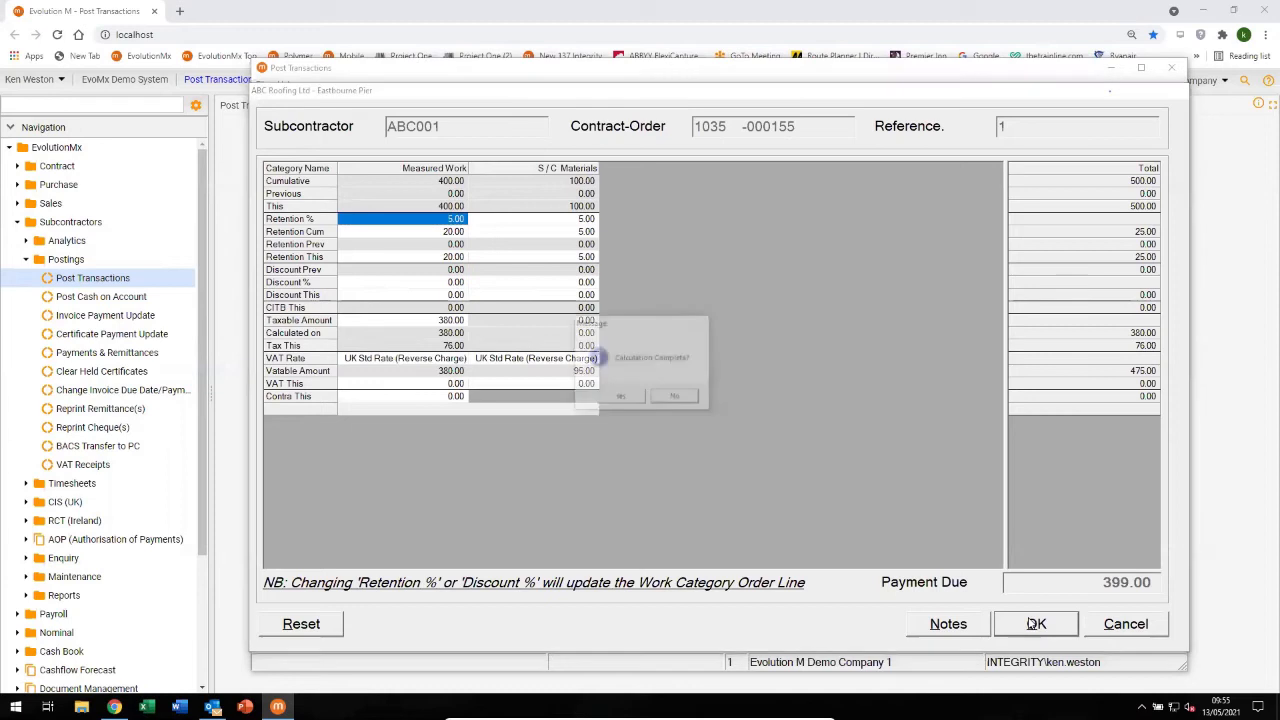
pyautogui.click(617, 398)
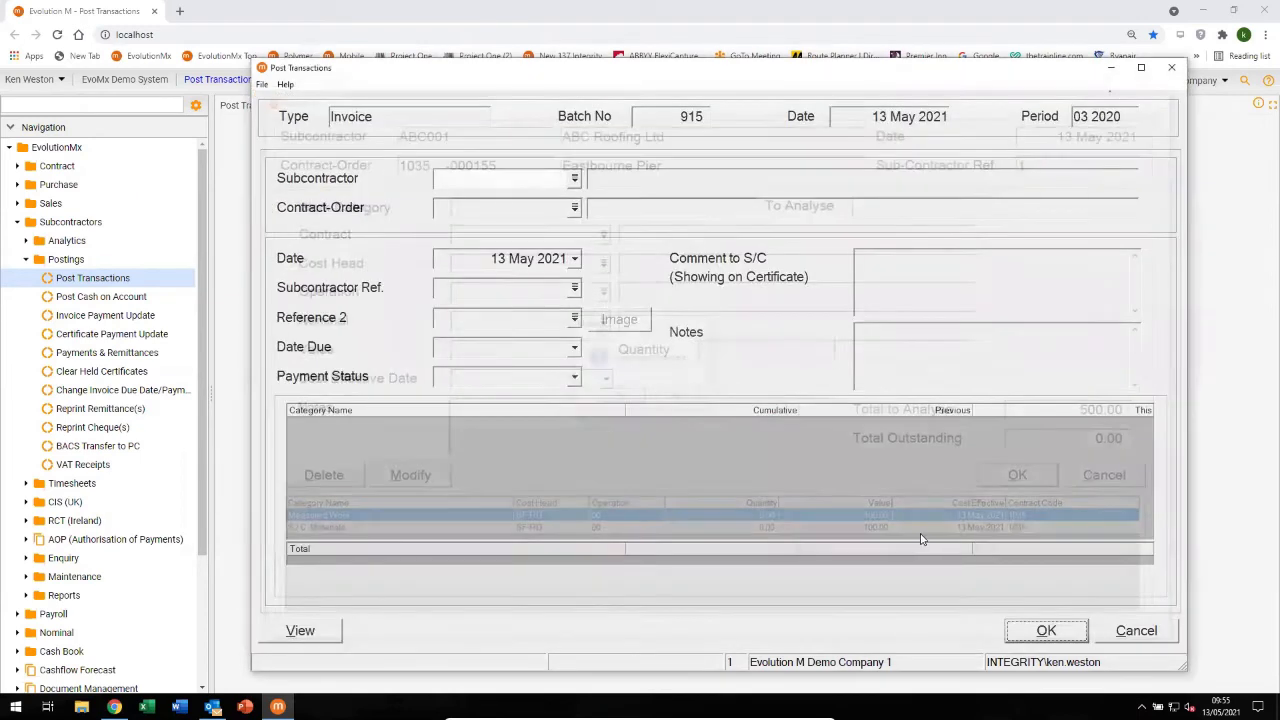
pyautogui.click(1024, 632)
pyautogui.click(808, 540)
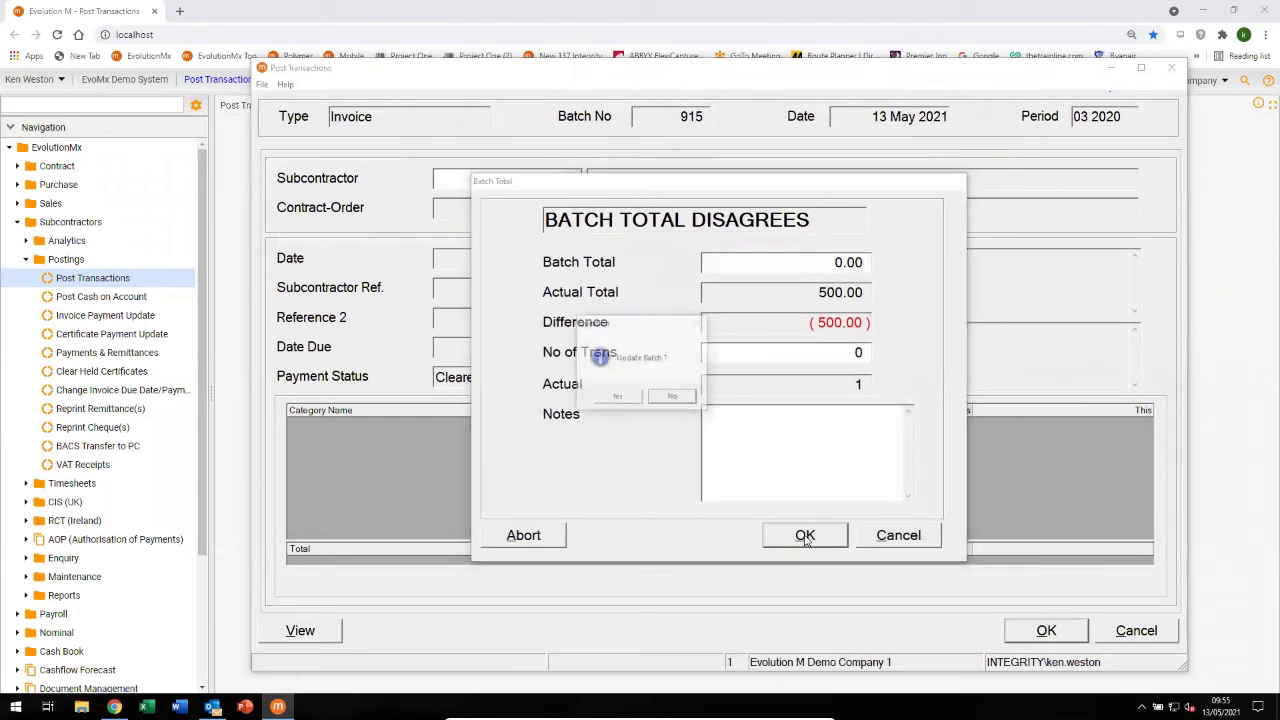
pyautogui.click(616, 397)
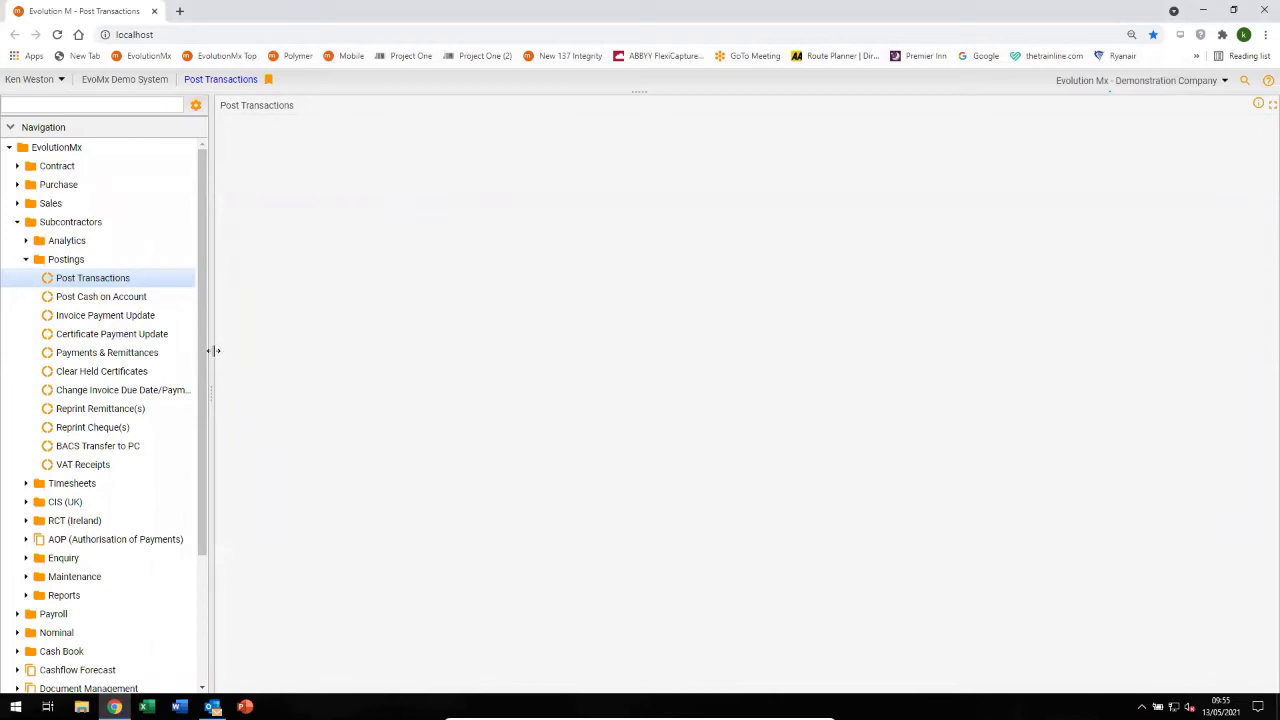
# Start an Invoice Payment Update for invoices due by 30 Jun 2021, keeping the default payment date, period, BARC bank account and UK regime.
pyautogui.click(112, 317)
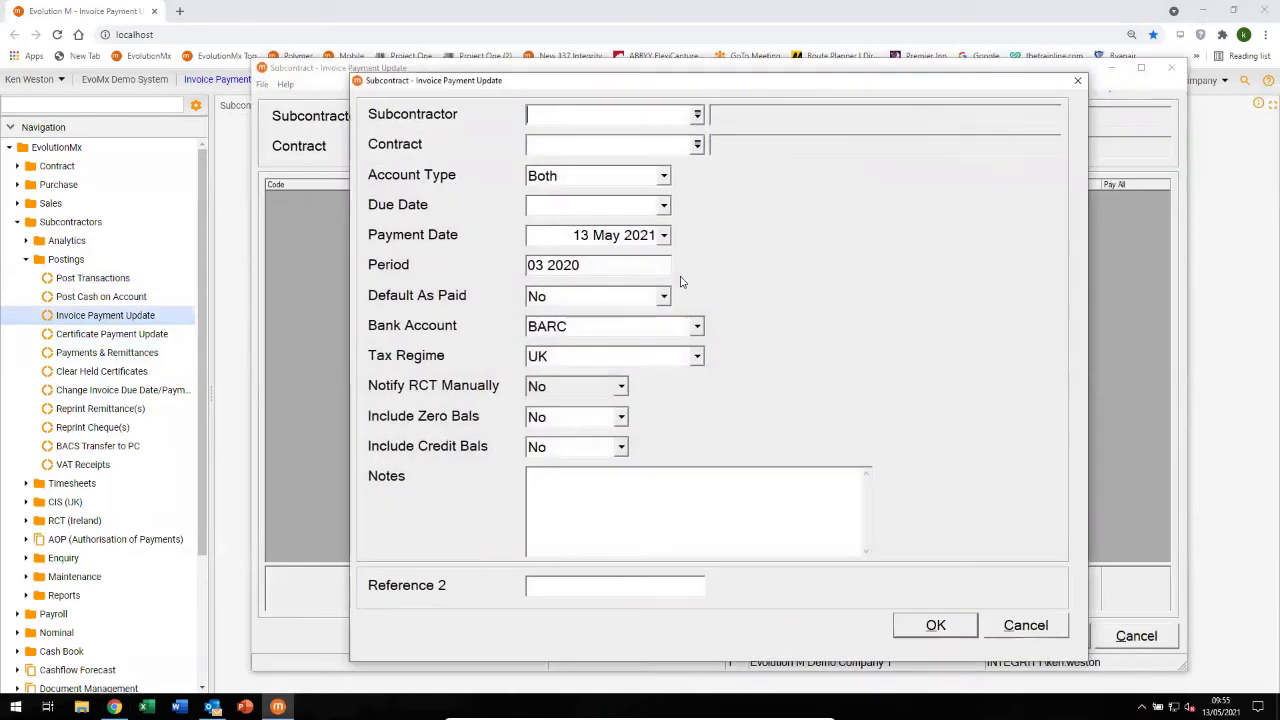
pyautogui.click(664, 205)
pyautogui.click(733, 230)
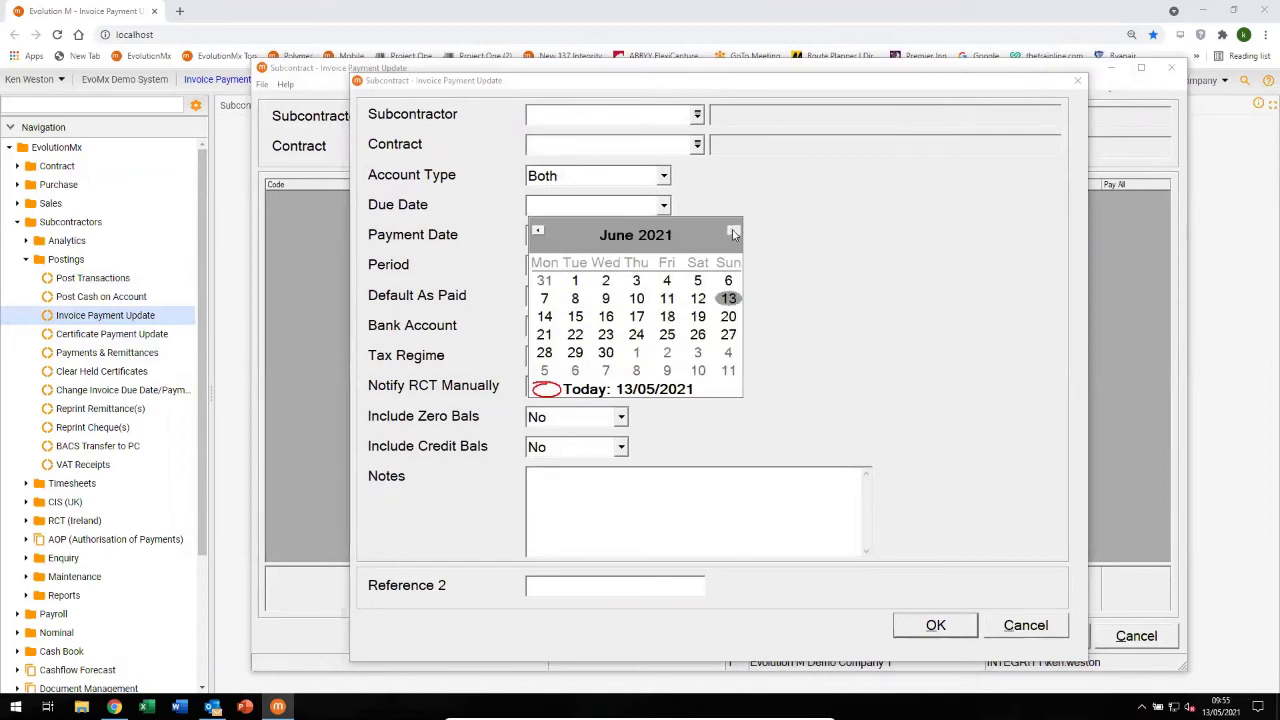
pyautogui.click(605, 354)
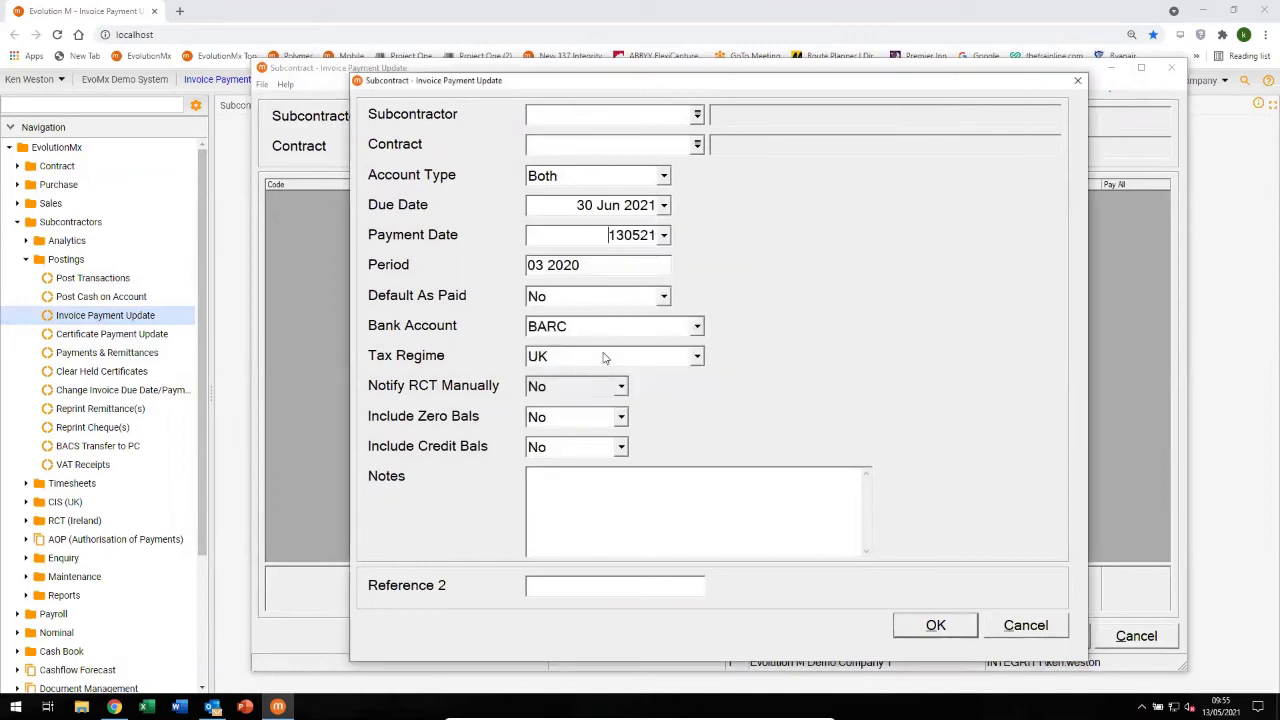
pyautogui.click(928, 625)
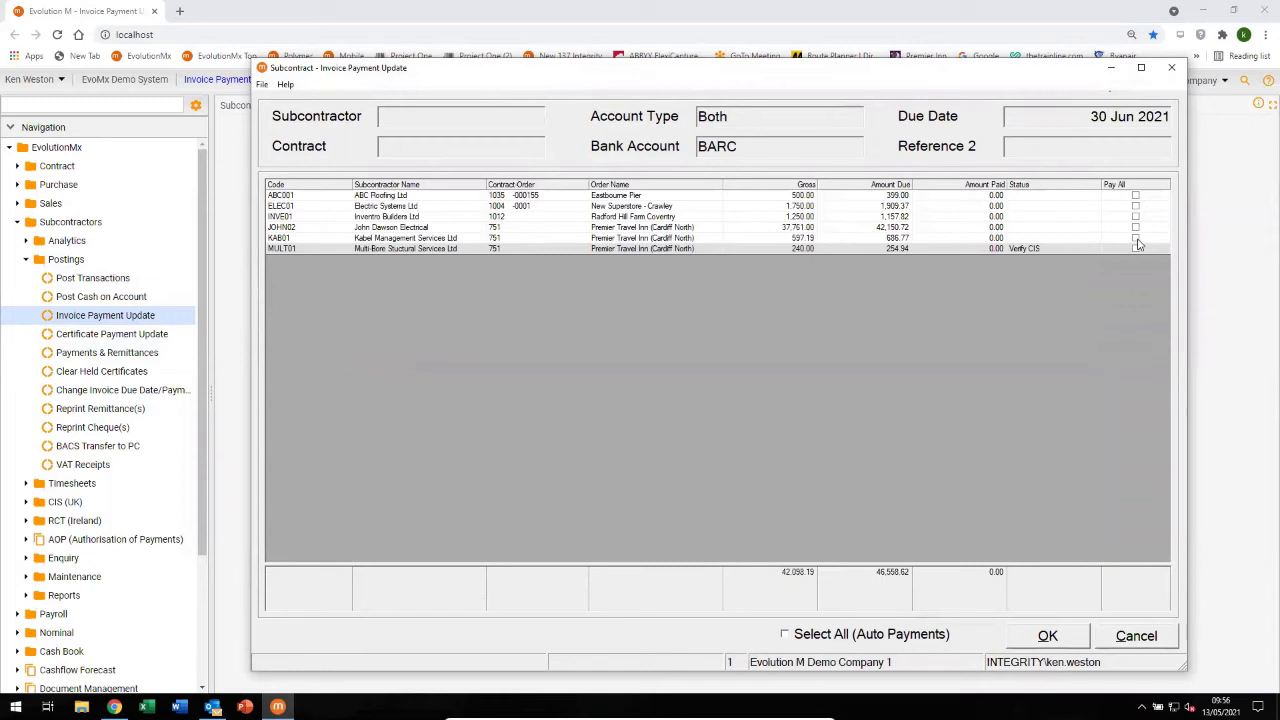
# Mark the ABC Roofing Ltd Eastbourne Pier line to pay in full, and finish the BACS payment run.
pyautogui.click(1136, 197)
pyautogui.click(1043, 636)
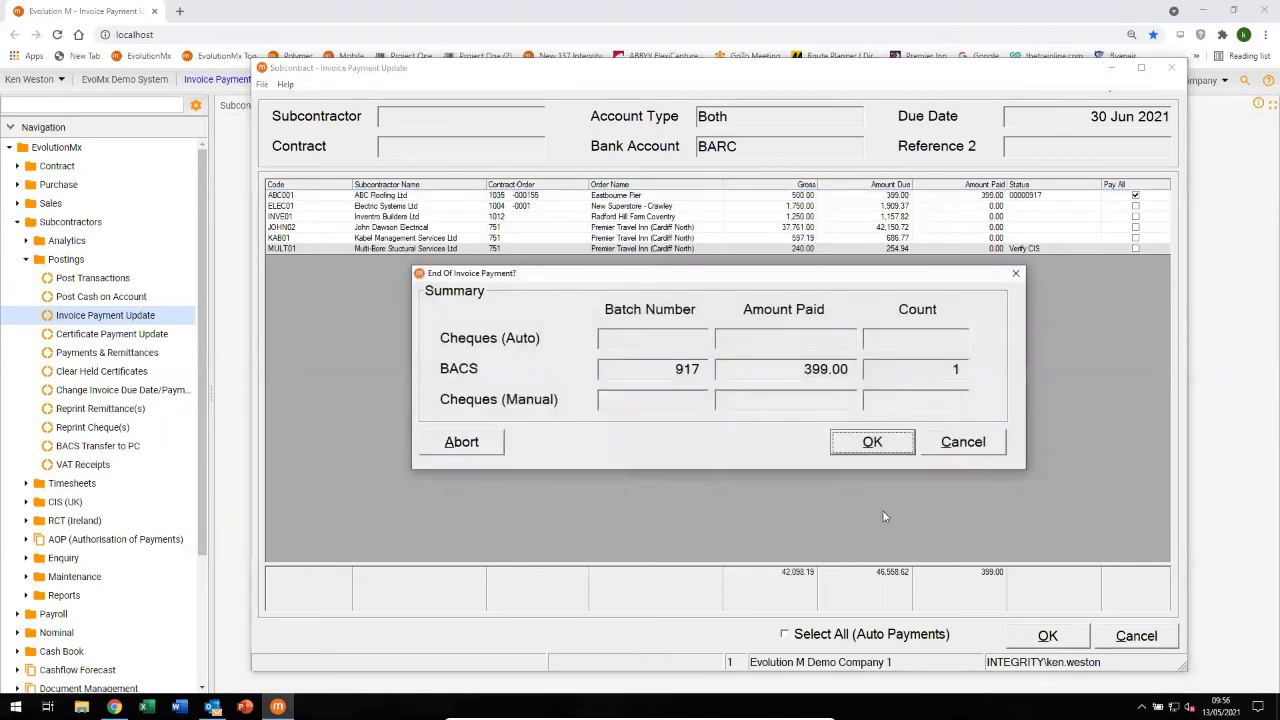
pyautogui.click(866, 446)
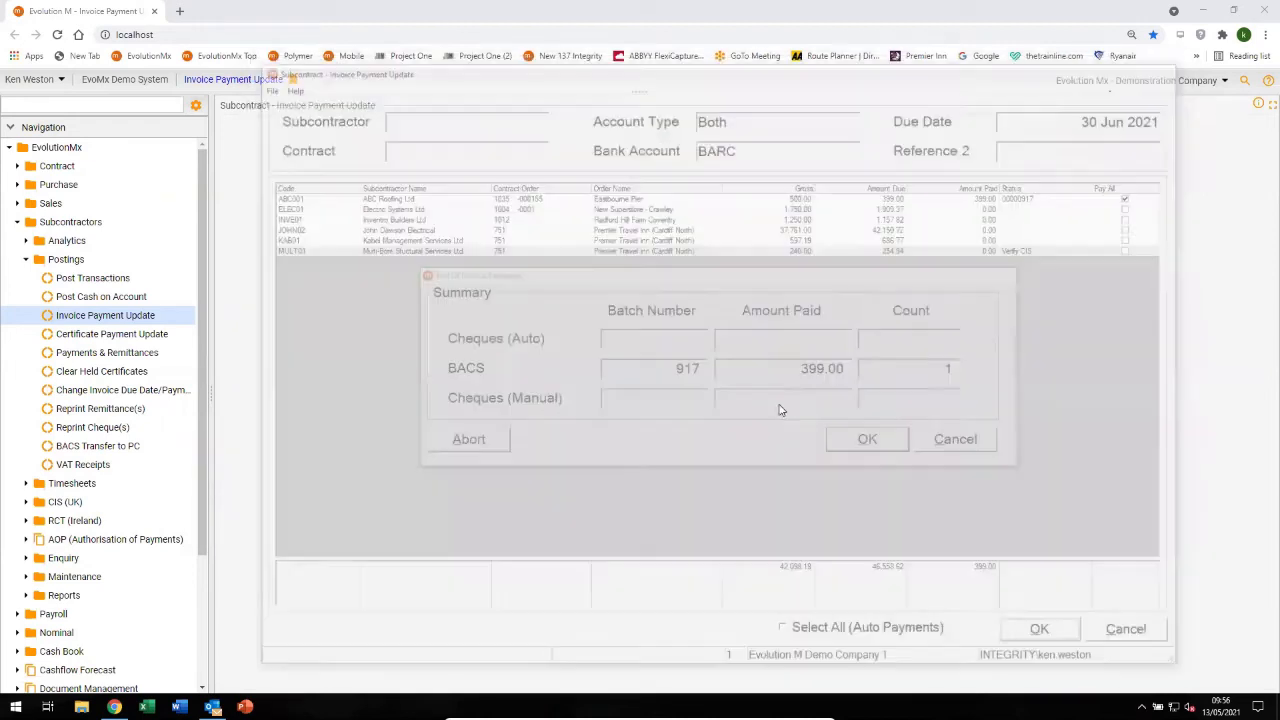
# Produce the remittance advice for BACS batch 917 with the default dates, review the preview, and exit without printing.
pyautogui.click(89, 353)
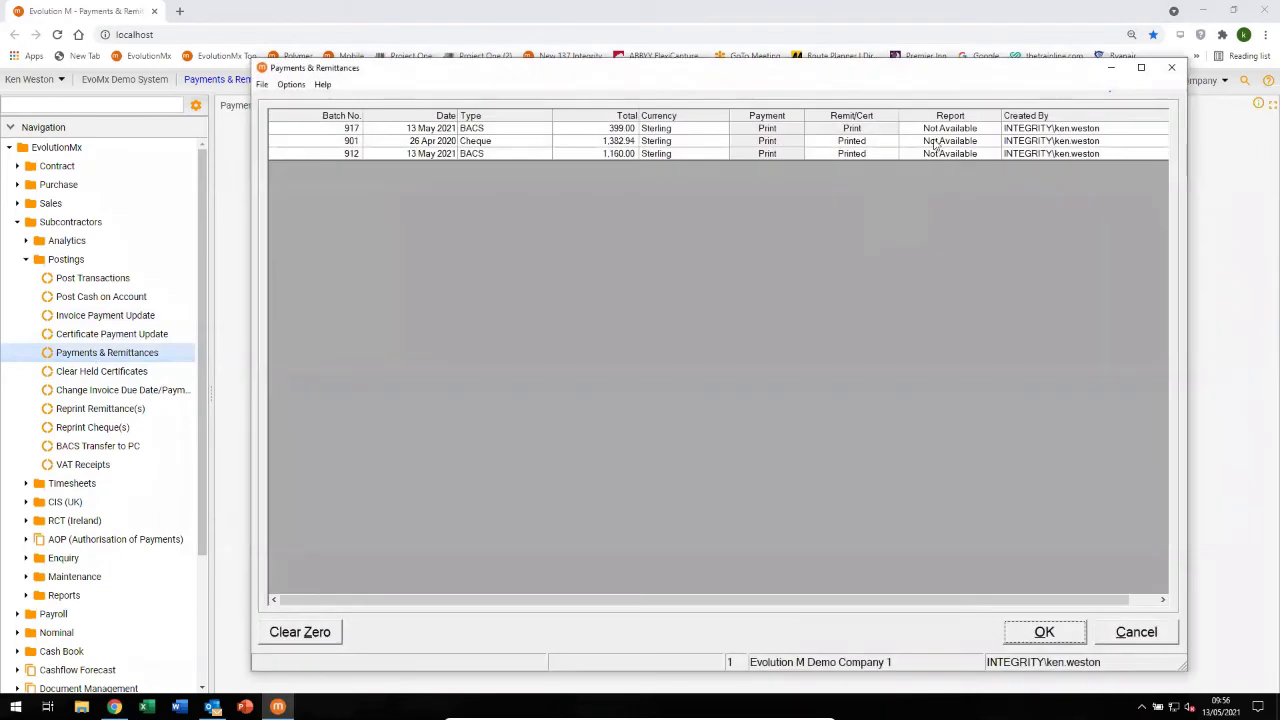
pyautogui.click(843, 133)
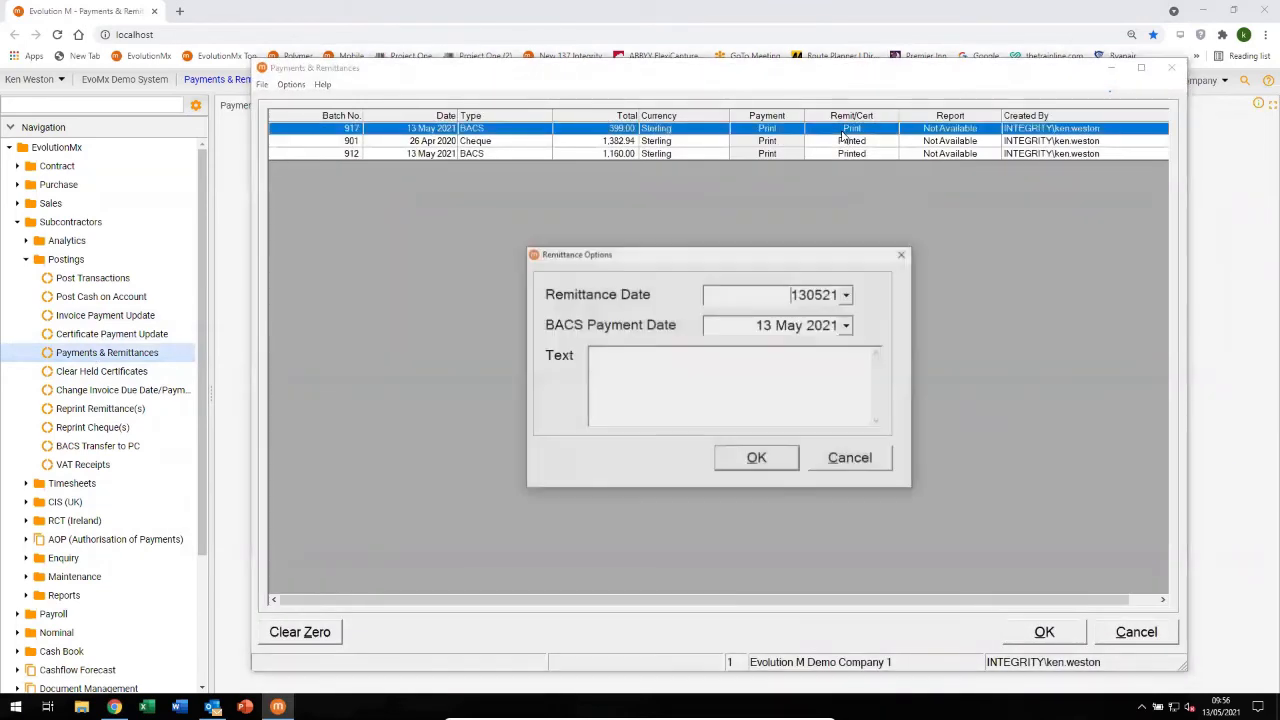
pyautogui.click(755, 467)
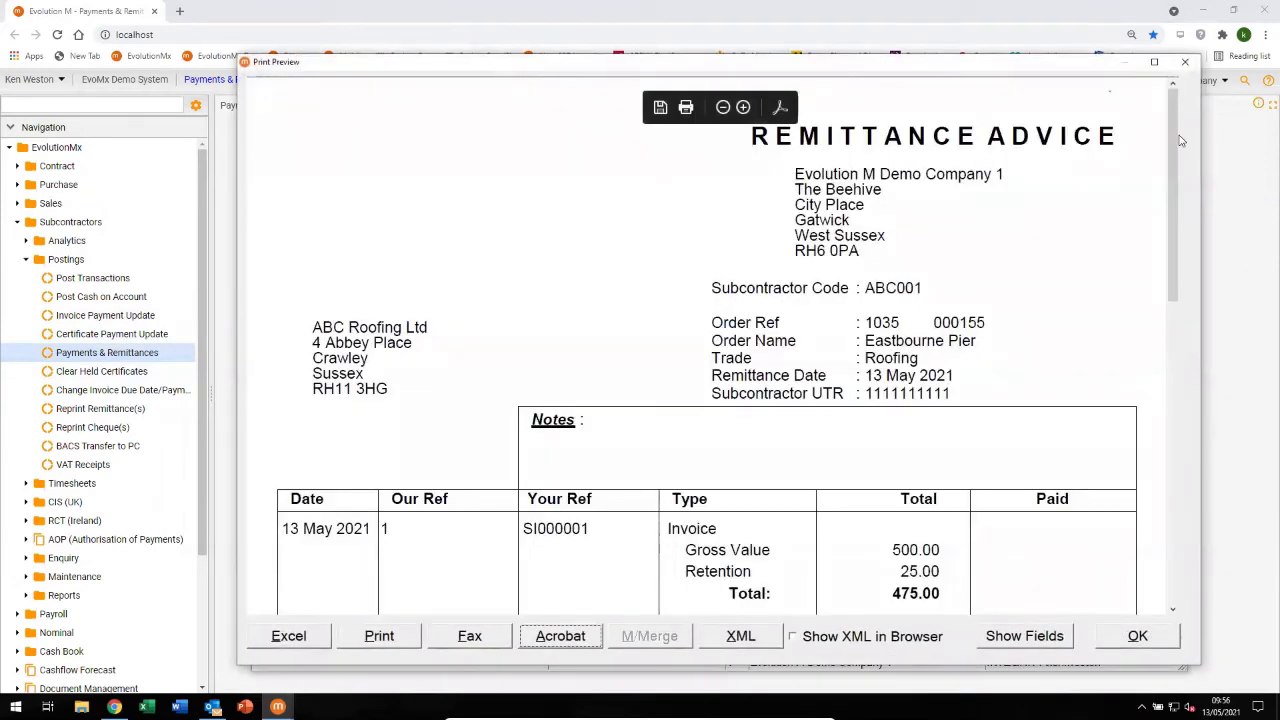
pyautogui.moveTo(1179, 141); pyautogui.dragTo(1179, 299)
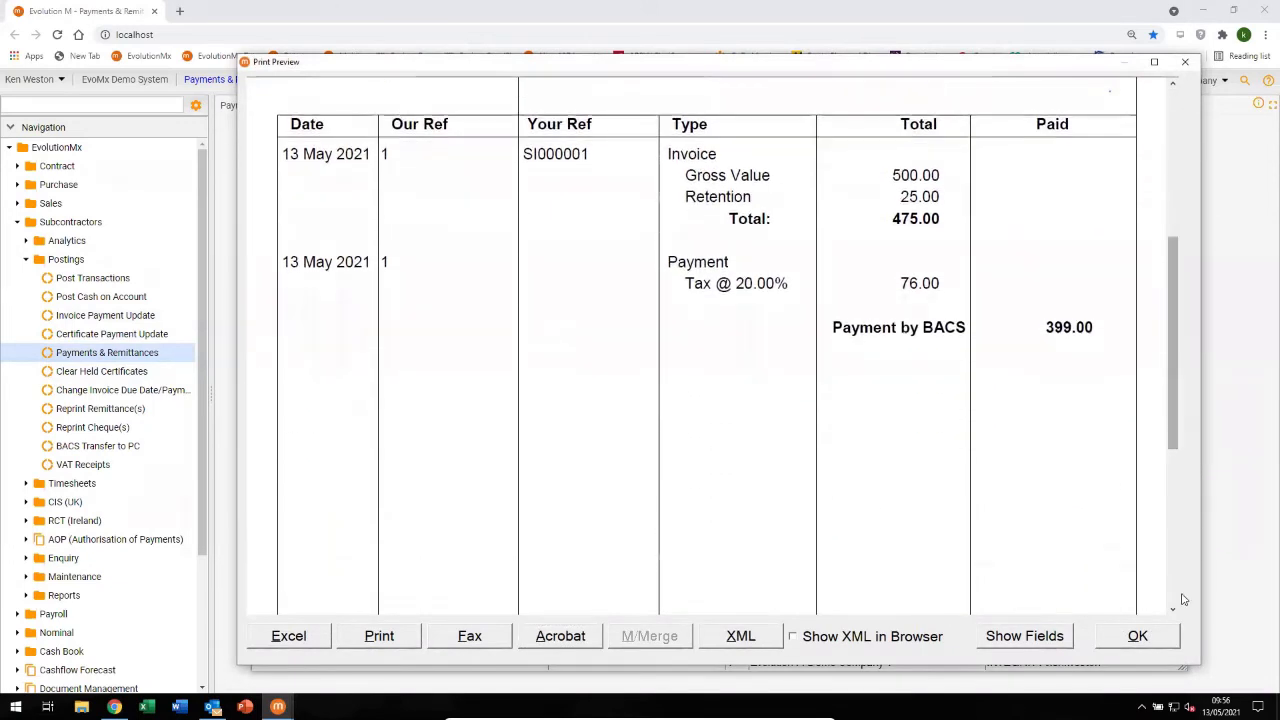
pyautogui.click(1120, 643)
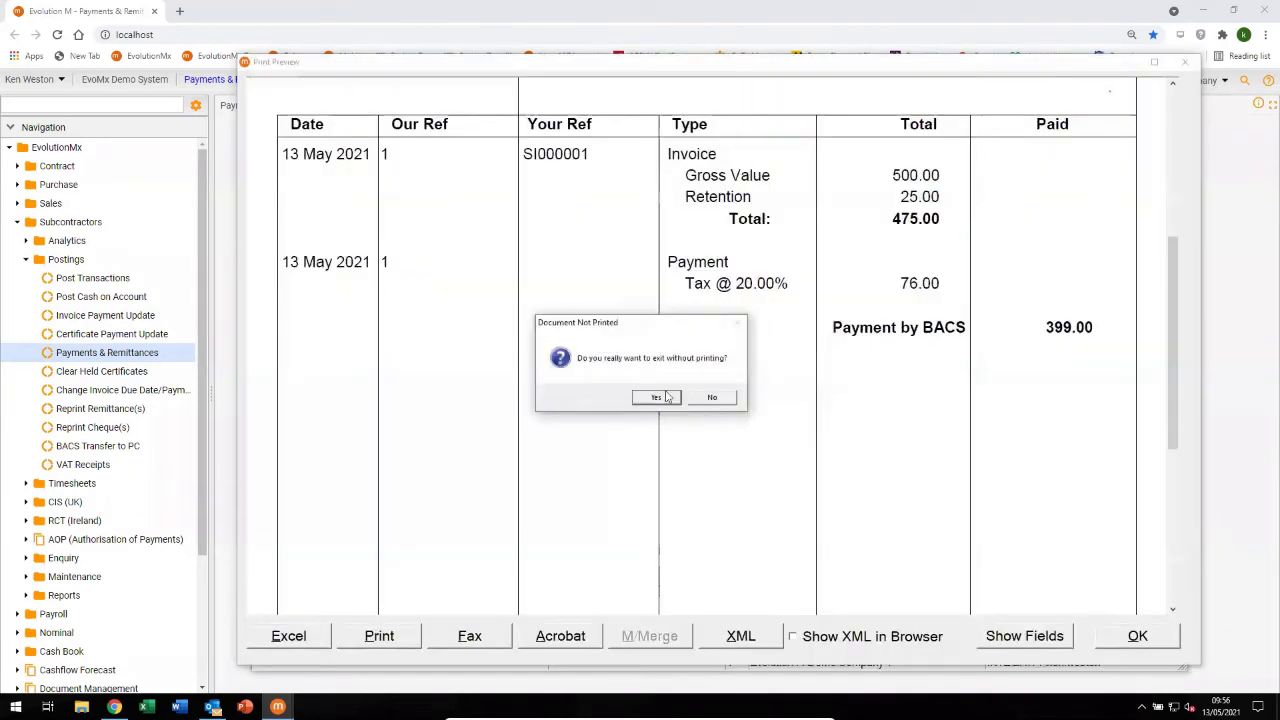
pyautogui.click(656, 398)
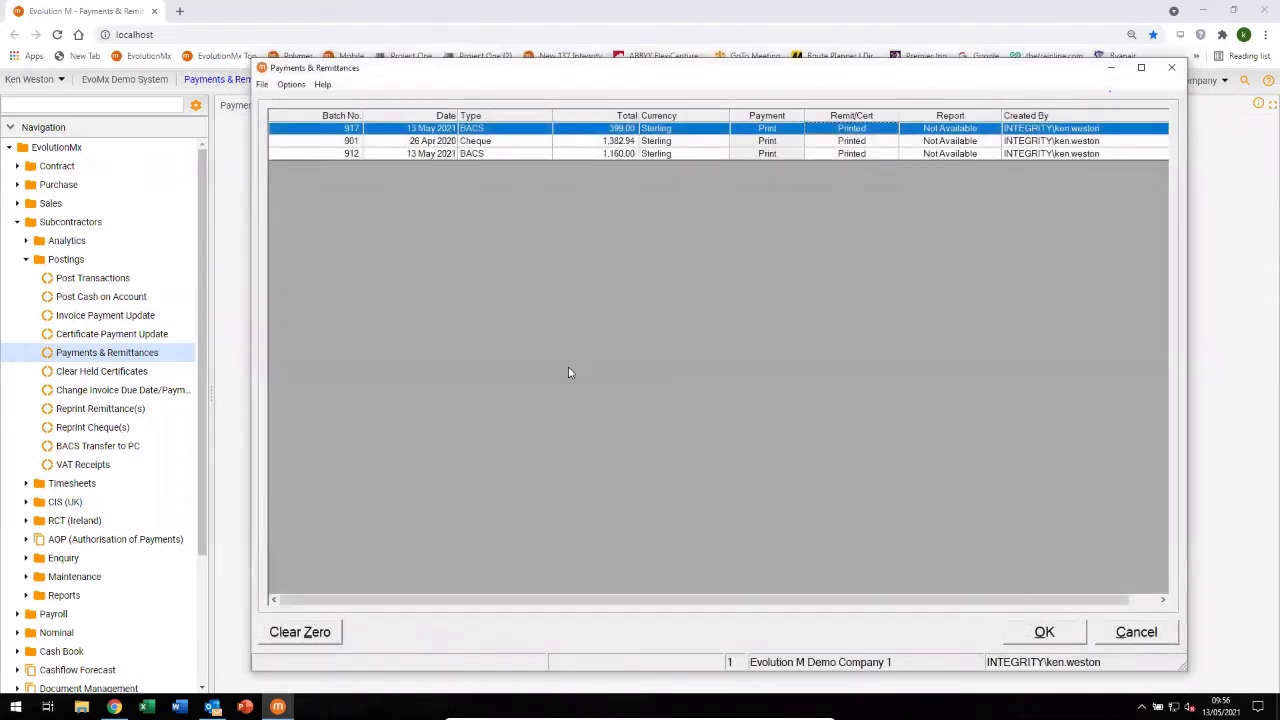
pyautogui.click(1136, 634)
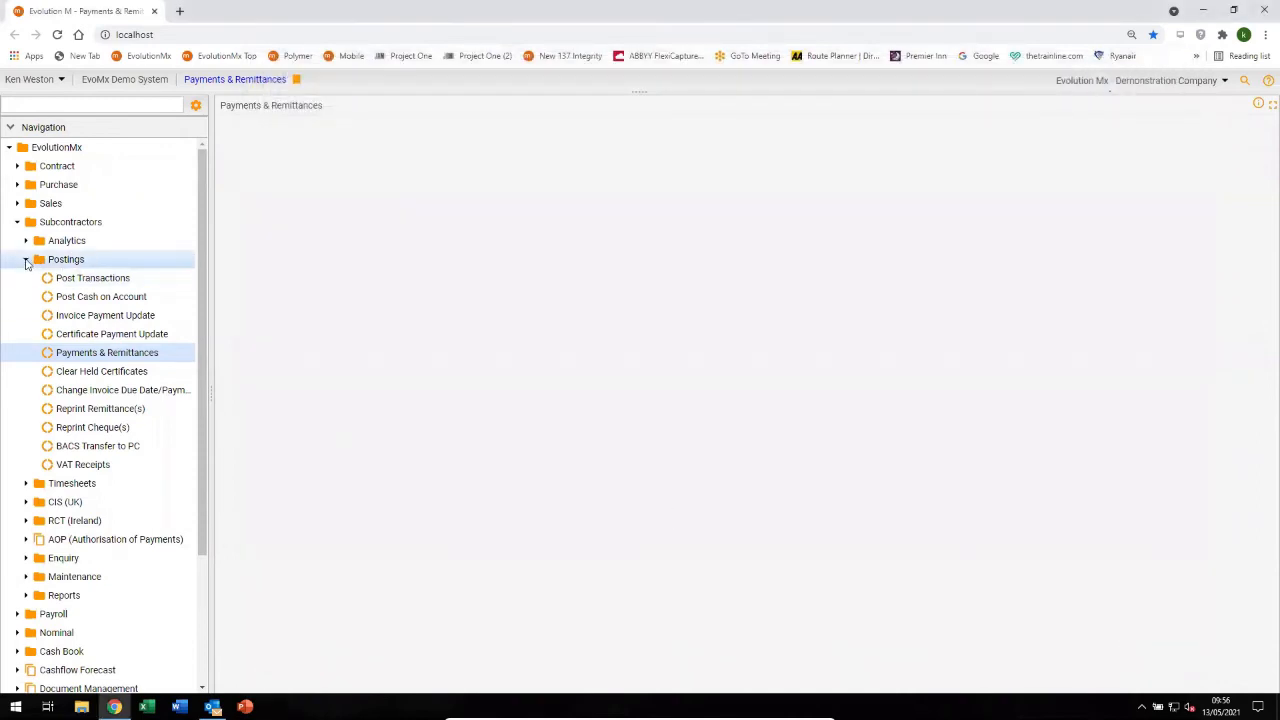
# Start an Application batch for posting subcontractor transactions, accepting the default batch date, period and UK tax regime.
pyautogui.click(84, 278)
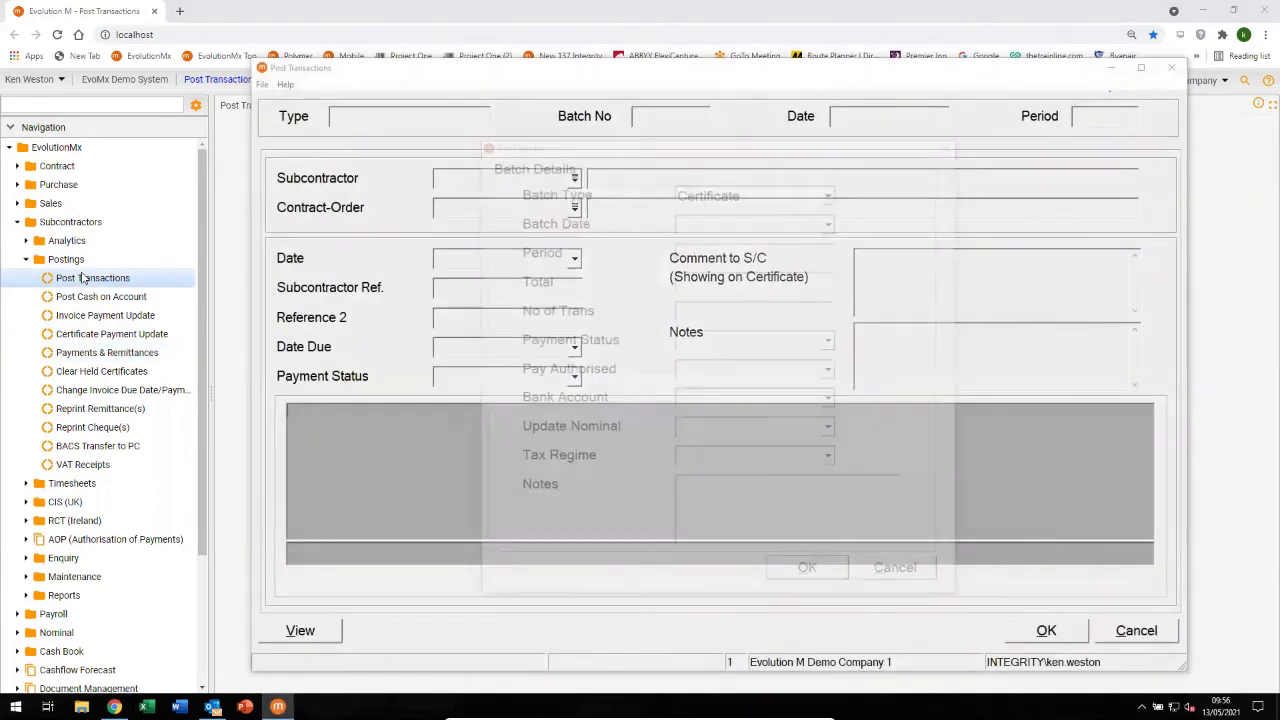
pyautogui.press('a')
pyautogui.press('Tab')
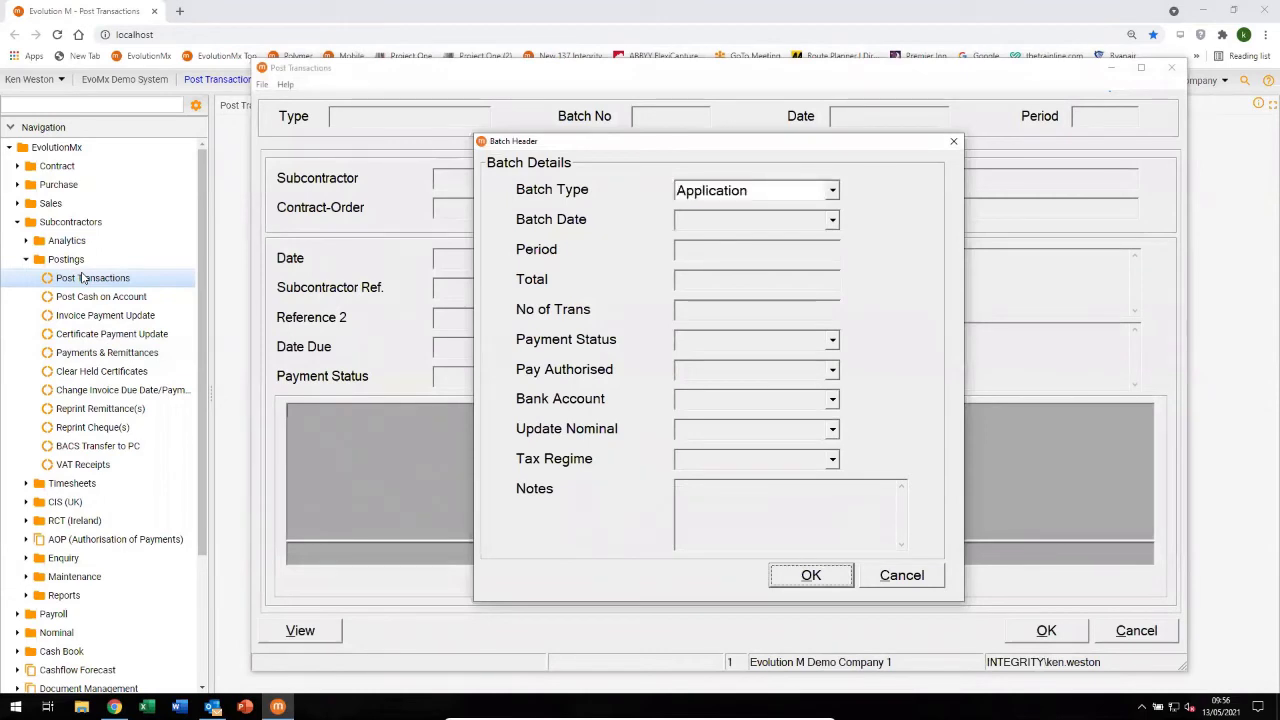
pyautogui.click(817, 571)
pyautogui.click(815, 576)
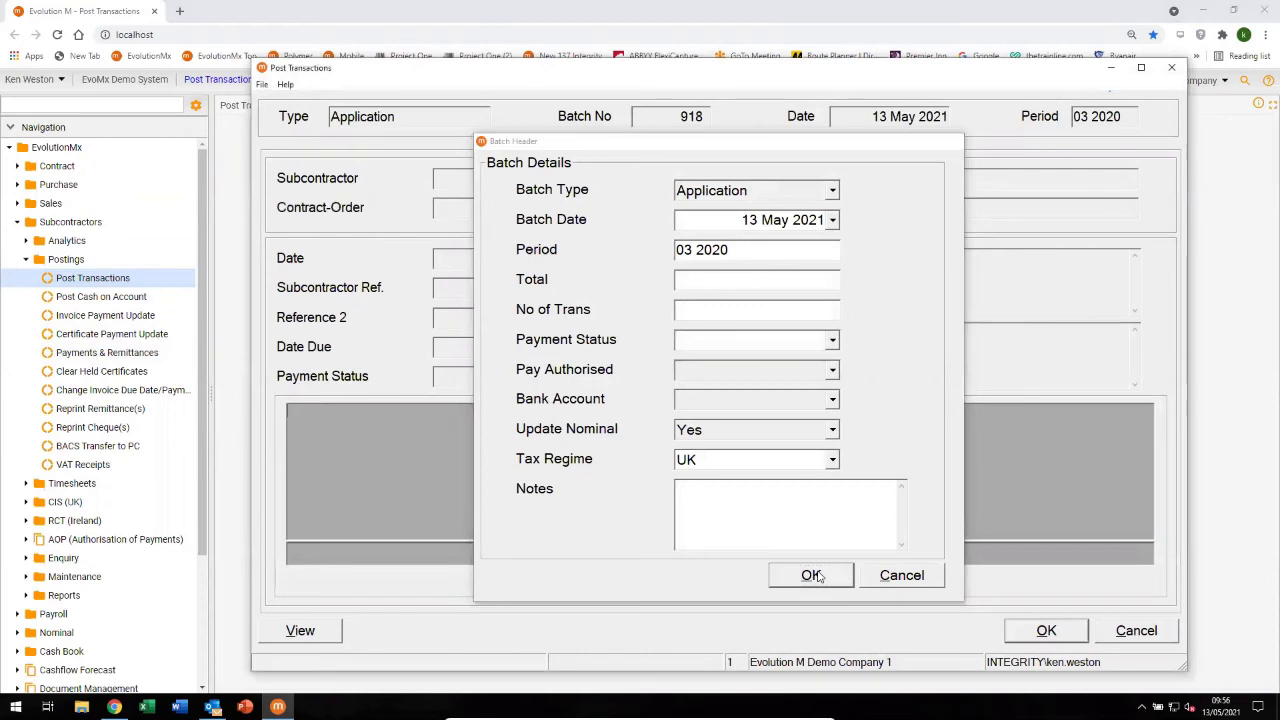
# Assign the application to subcontractor UK Ducting Ltd and its Linwood warehouse extension order dated 13 May 2021 on contract 0737.
pyautogui.write('UKDU01')
pyautogui.press('Tab')
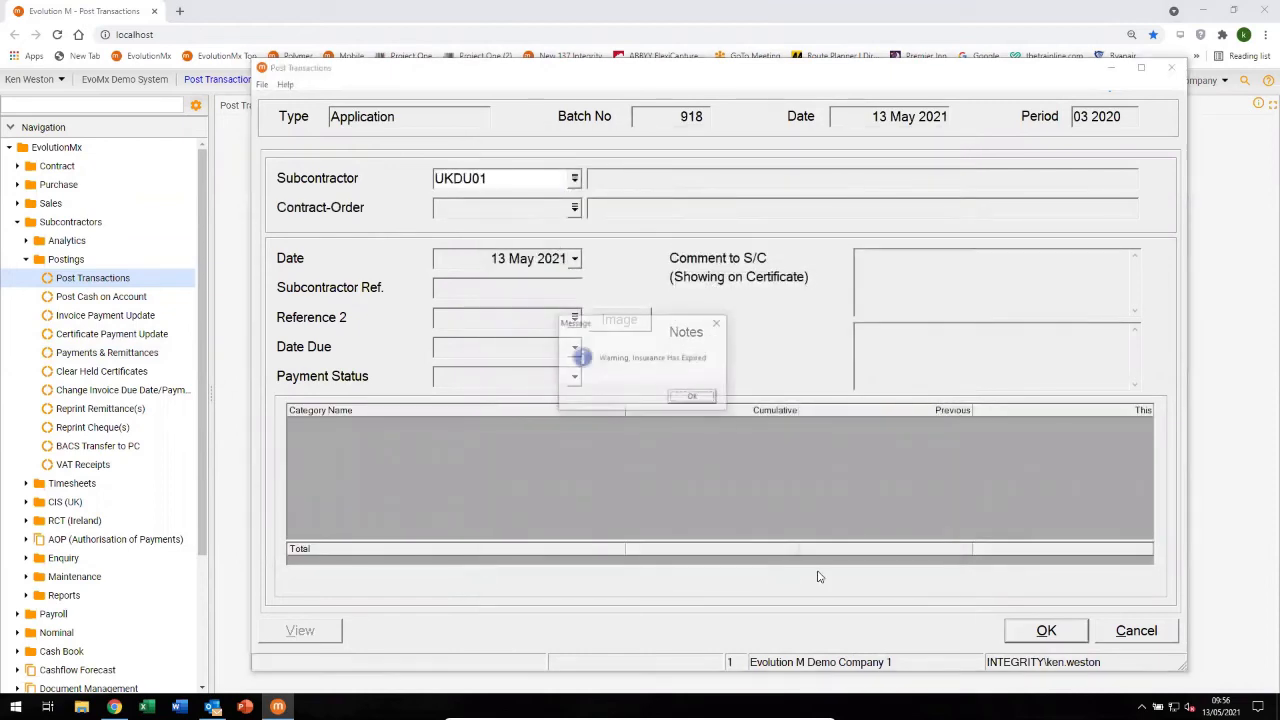
pyautogui.press('Return')
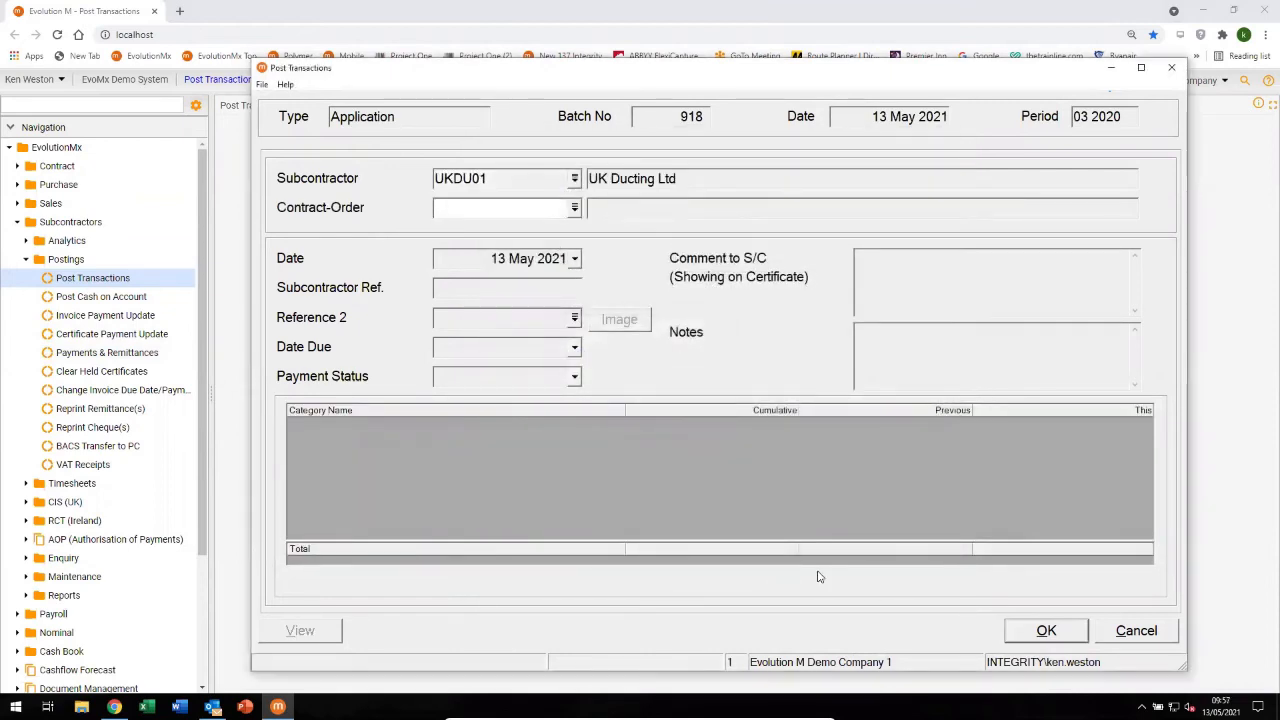
pyautogui.press('F4')
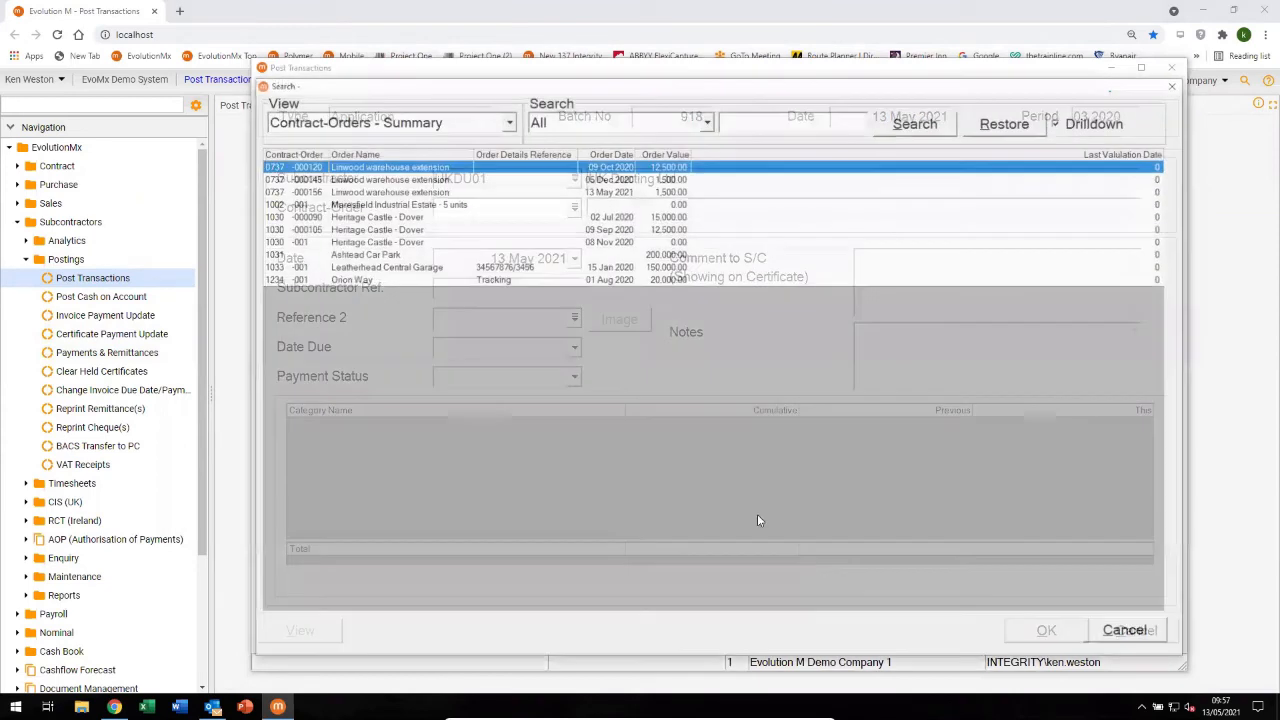
pyautogui.click(409, 199)
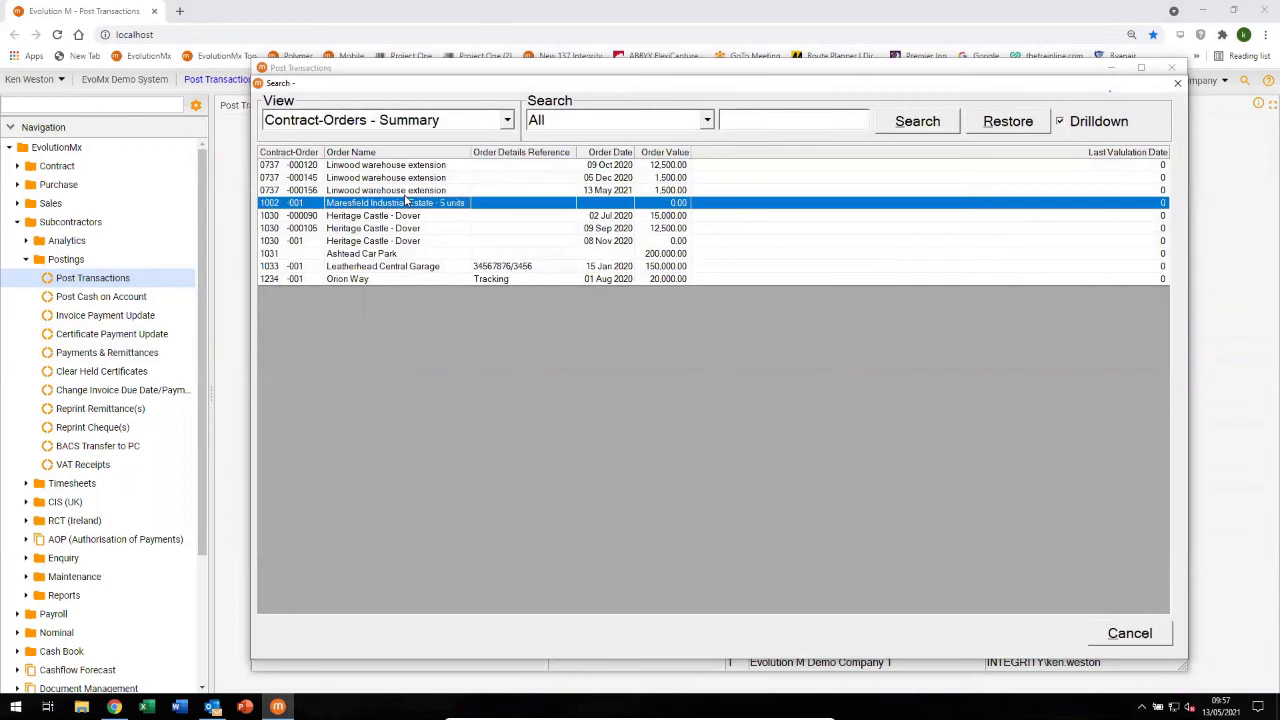
pyautogui.click(405, 195)
pyautogui.doubleClick(405, 196)
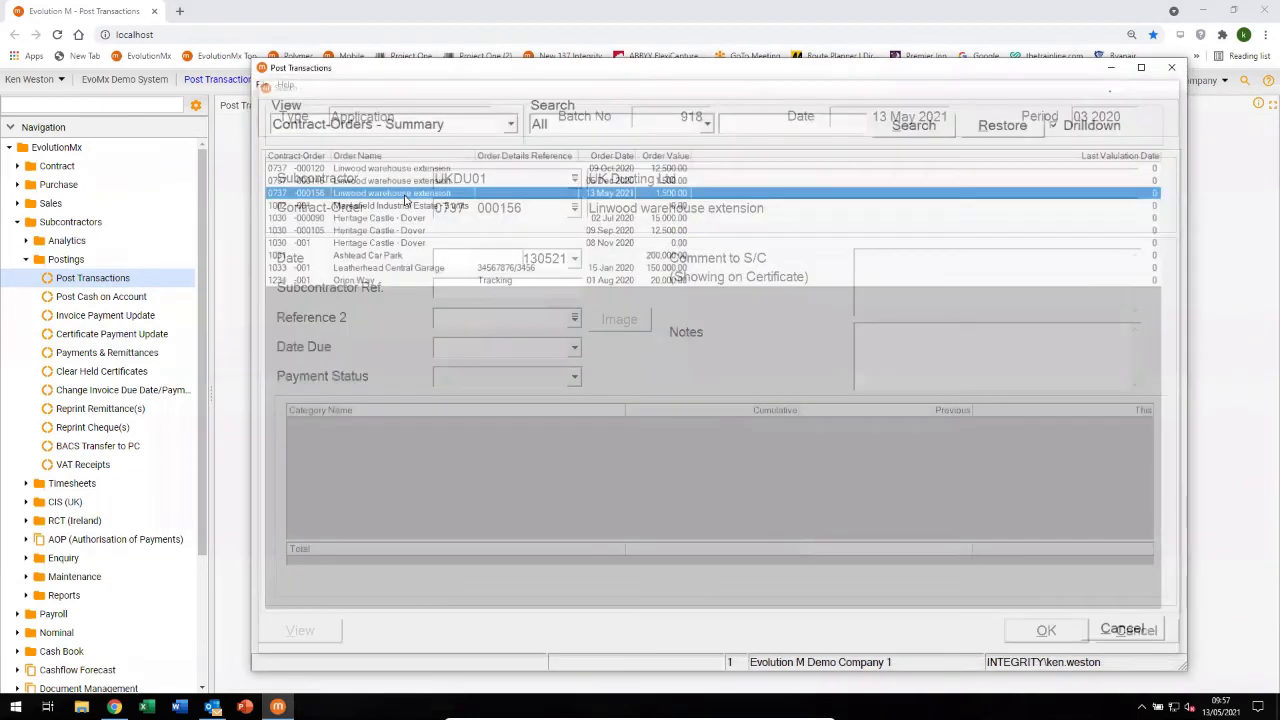
# Set the application's Reference 2 to SI000002, keeping the default dates, and accept the header details.
pyautogui.press('Tab')
pyautogui.write('2')
pyautogui.press('Tab')
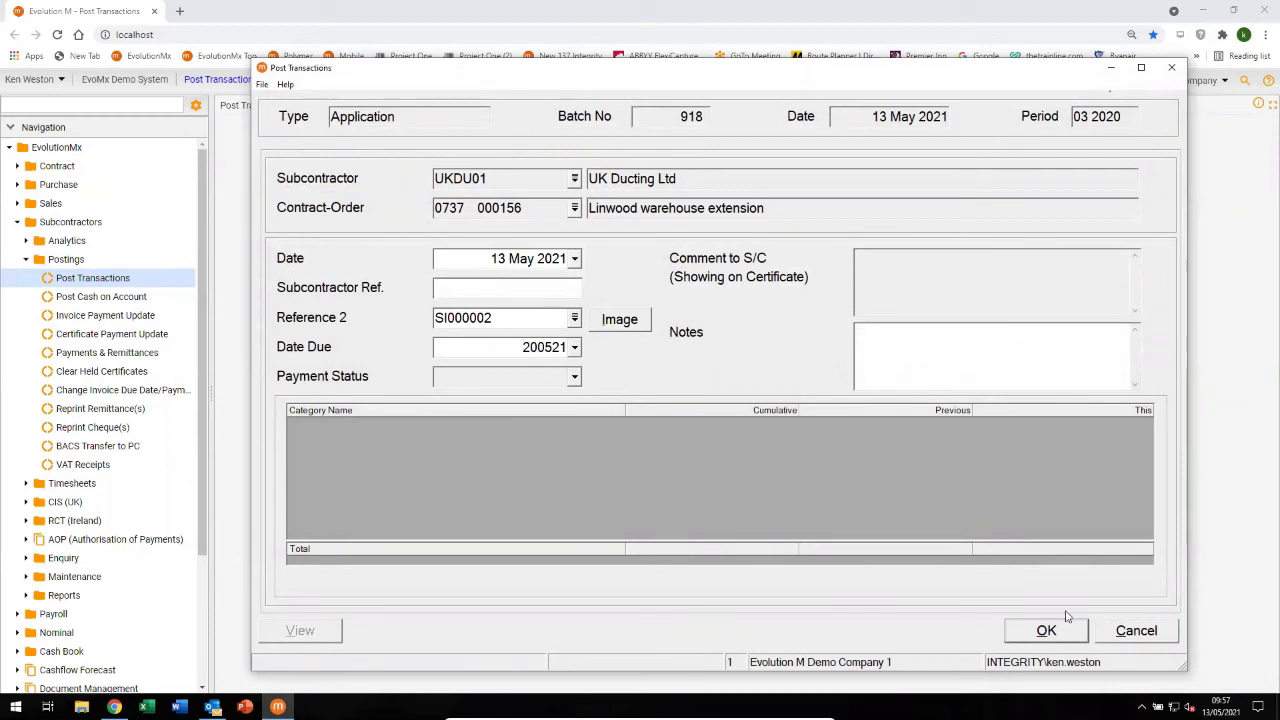
pyautogui.click(1055, 642)
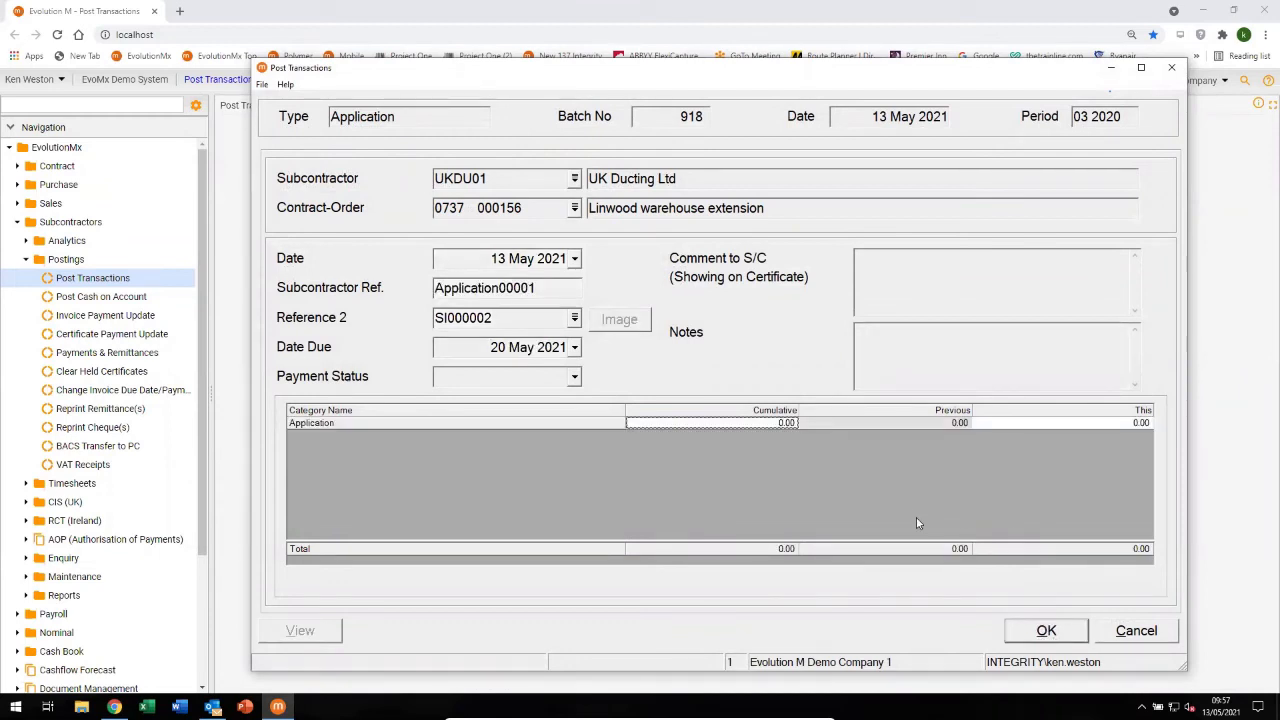
# Enter a cumulative application amount of 1100 and complete the UK Ducting Ltd transaction.
pyautogui.write('1100')
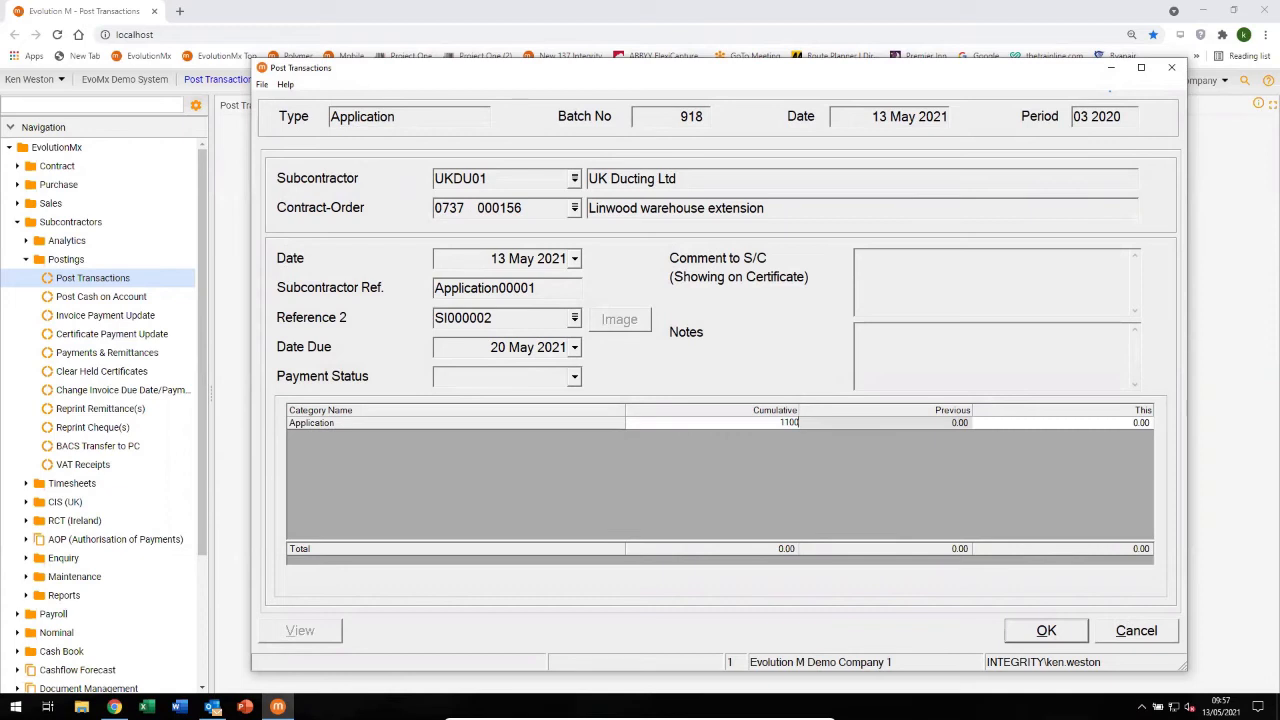
pyautogui.press('Tab')
pyautogui.click(1044, 631)
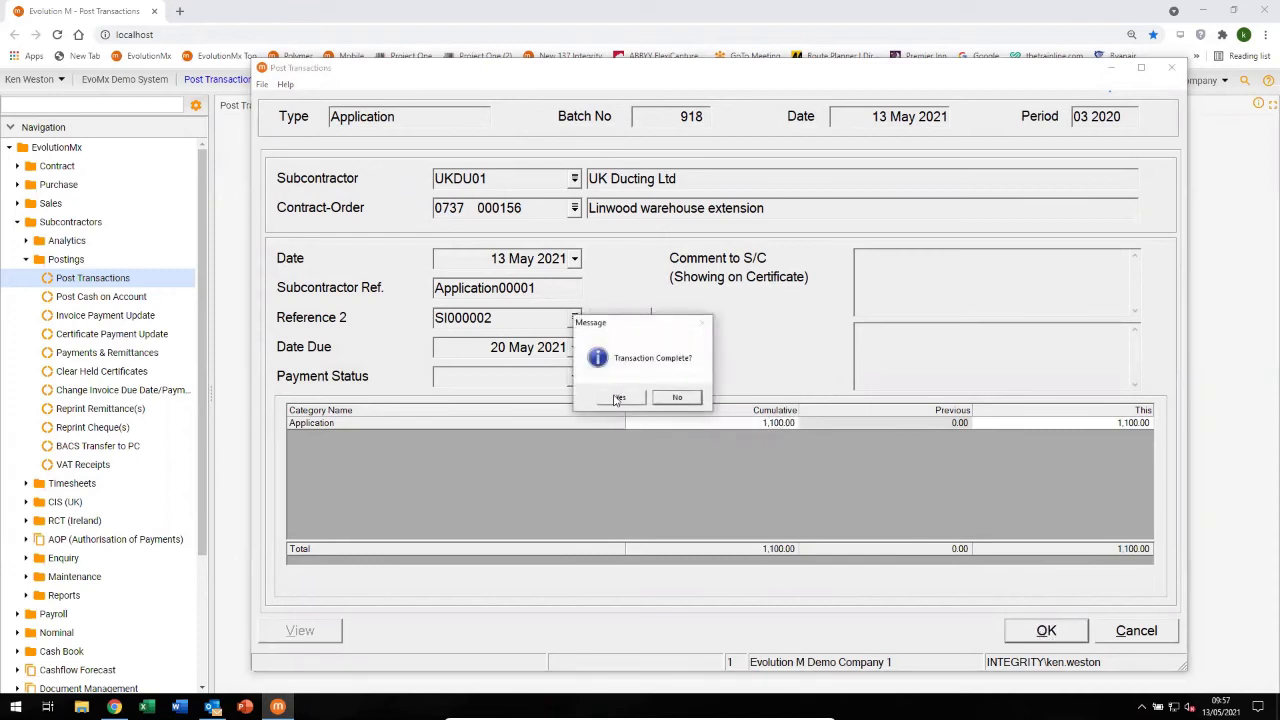
pyautogui.click(619, 398)
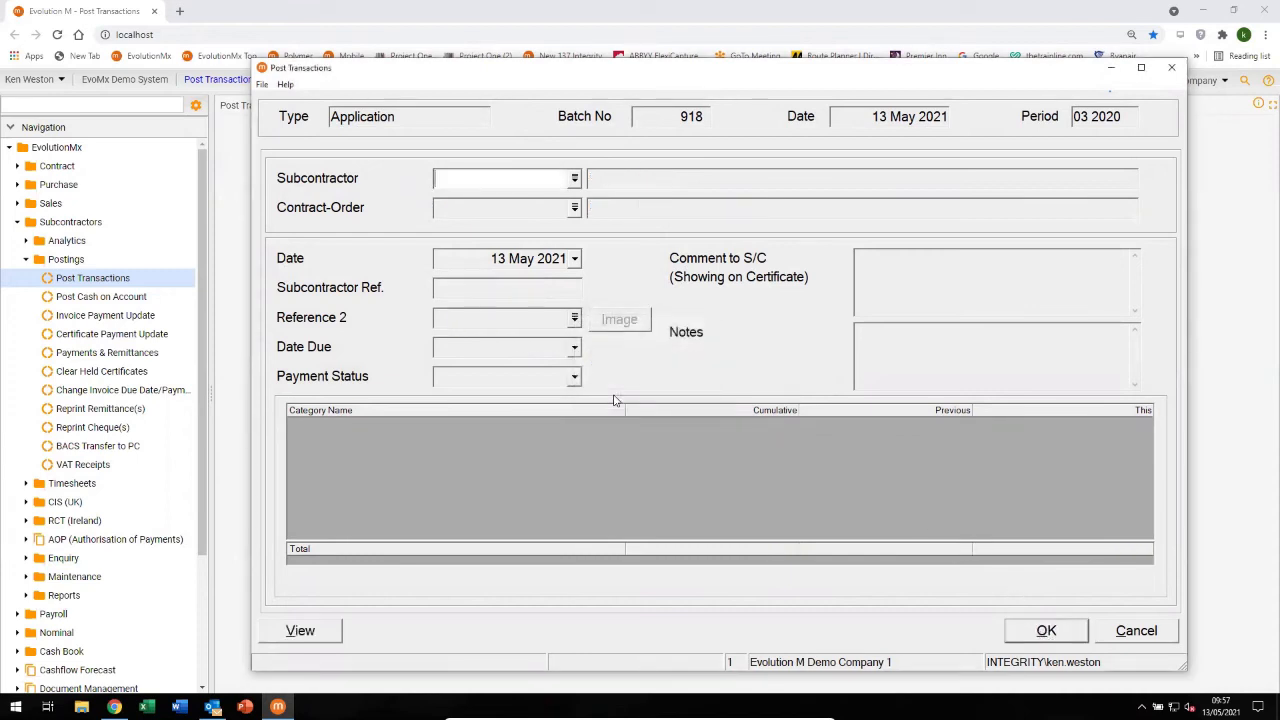
# Finish the Application batch, leaving the batch total and transaction count at zero, and update it.
pyautogui.click(1040, 634)
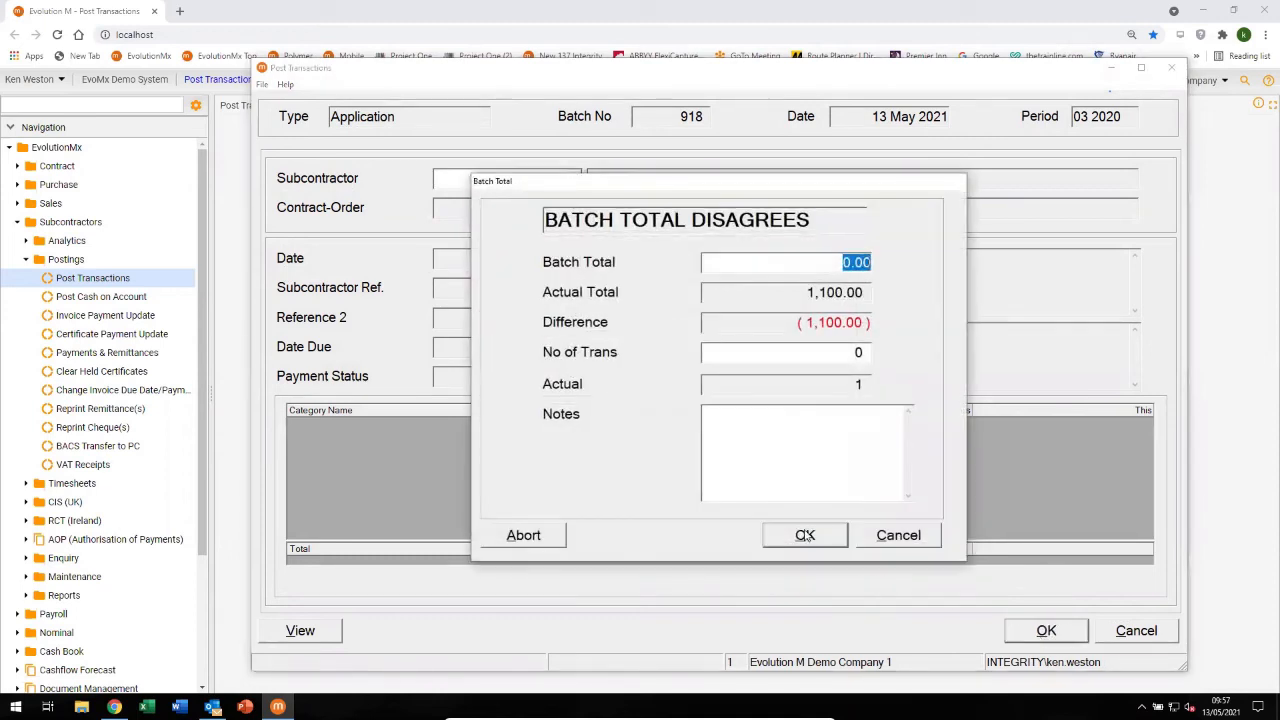
pyautogui.click(805, 535)
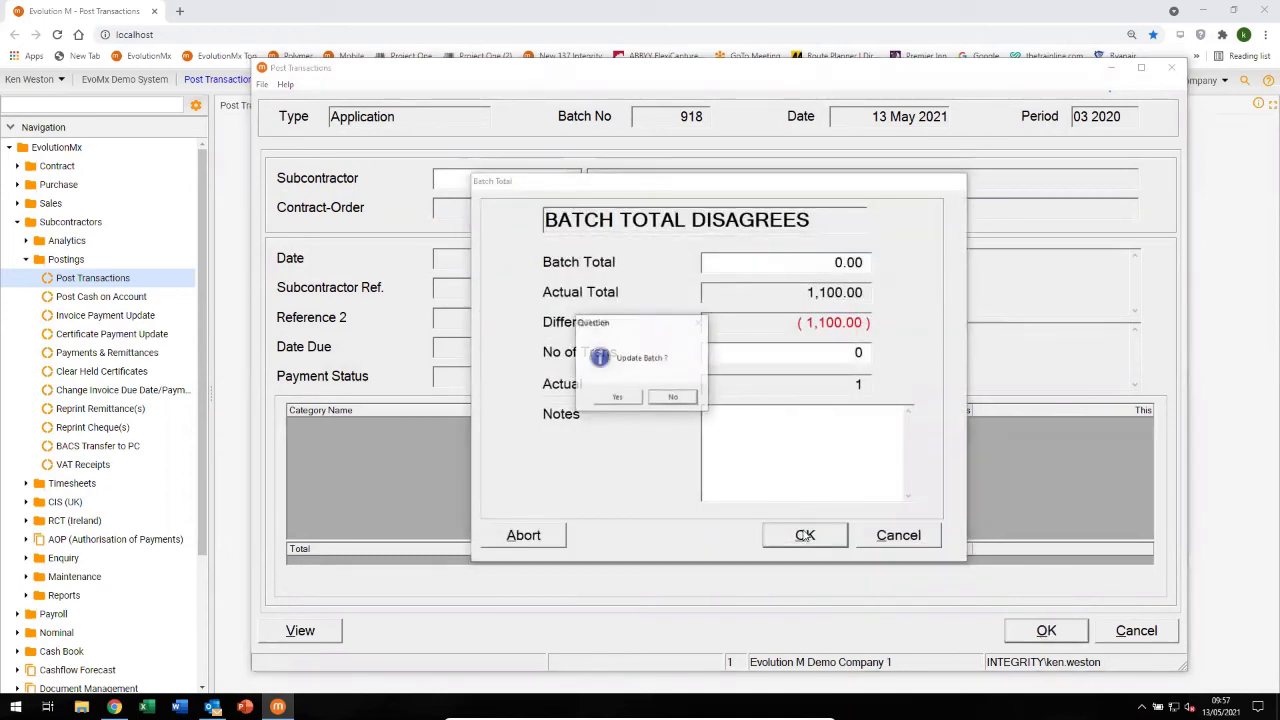
pyautogui.click(607, 397)
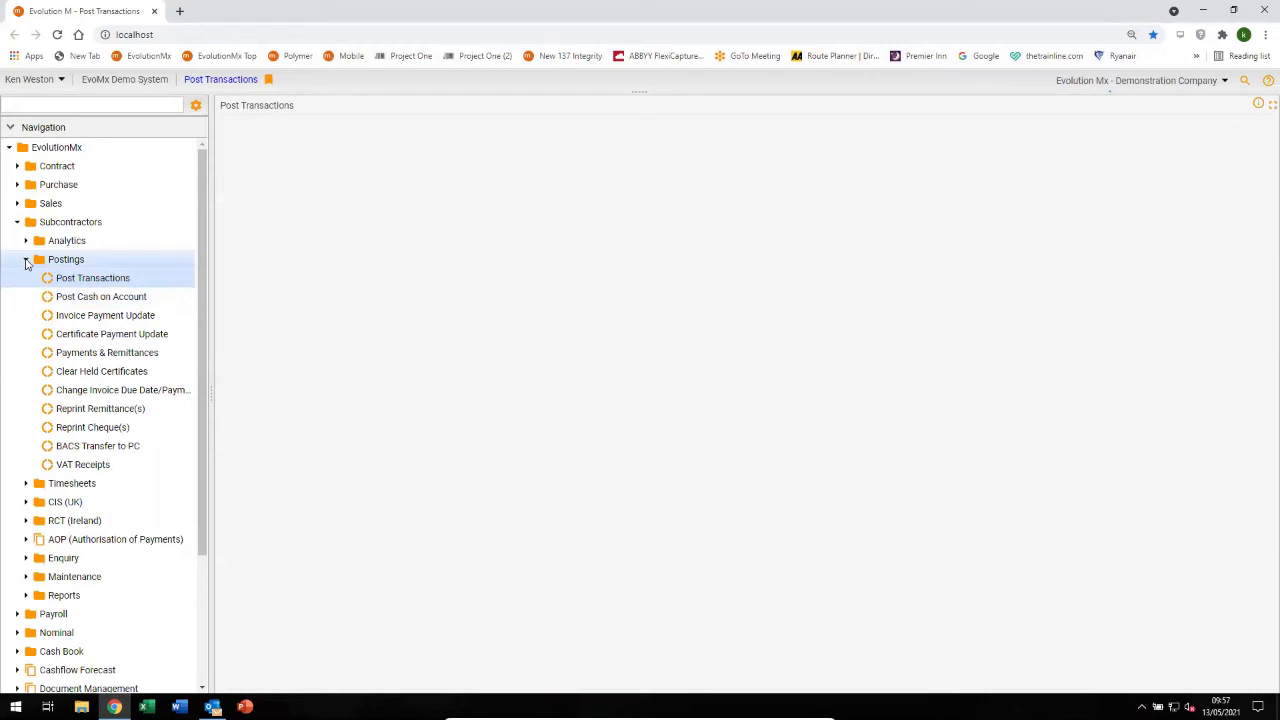
# Open UK Ducting Ltd's 13 May 2021 application on contract 0737 for Authorisation of Payment.
pyautogui.click(26, 260)
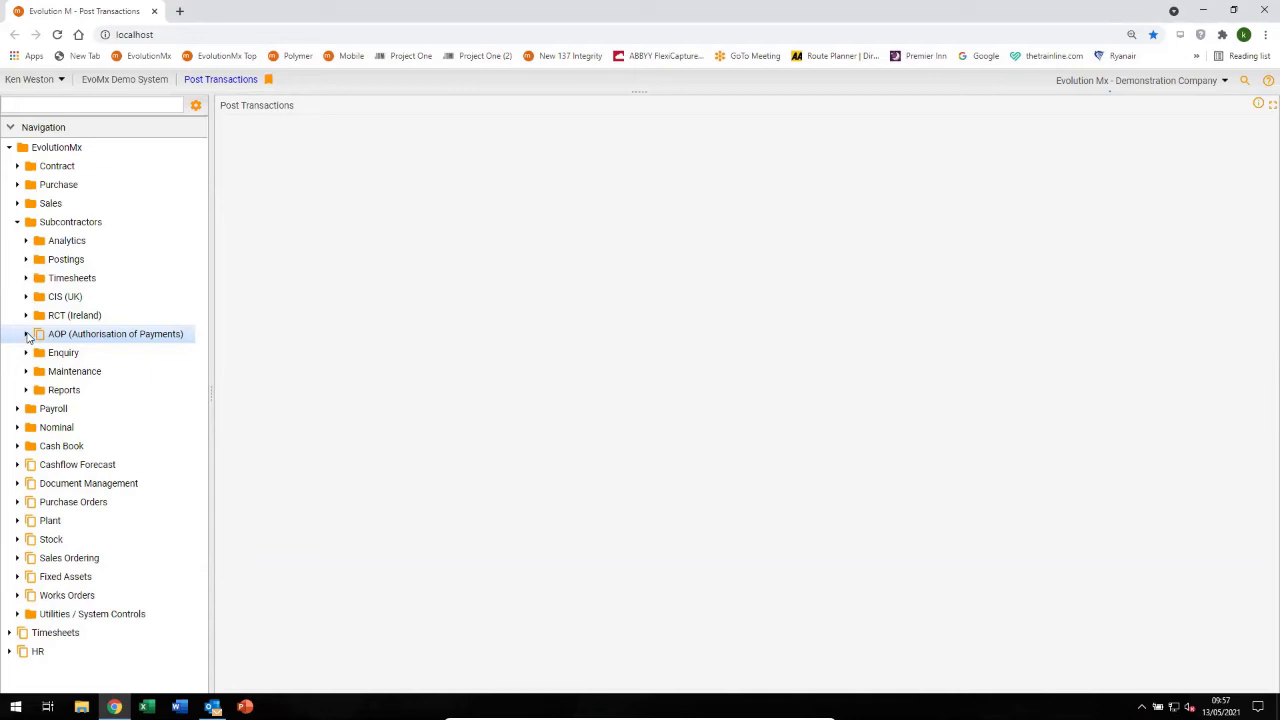
pyautogui.click(26, 334)
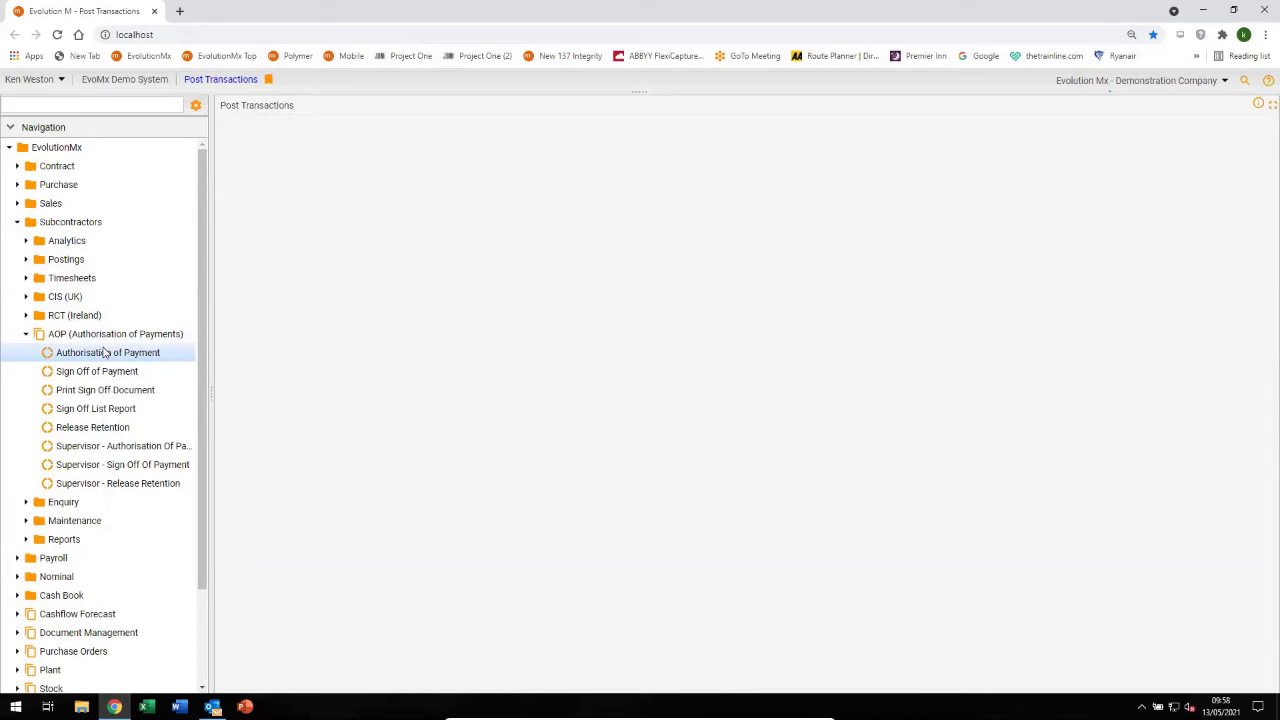
pyautogui.click(104, 355)
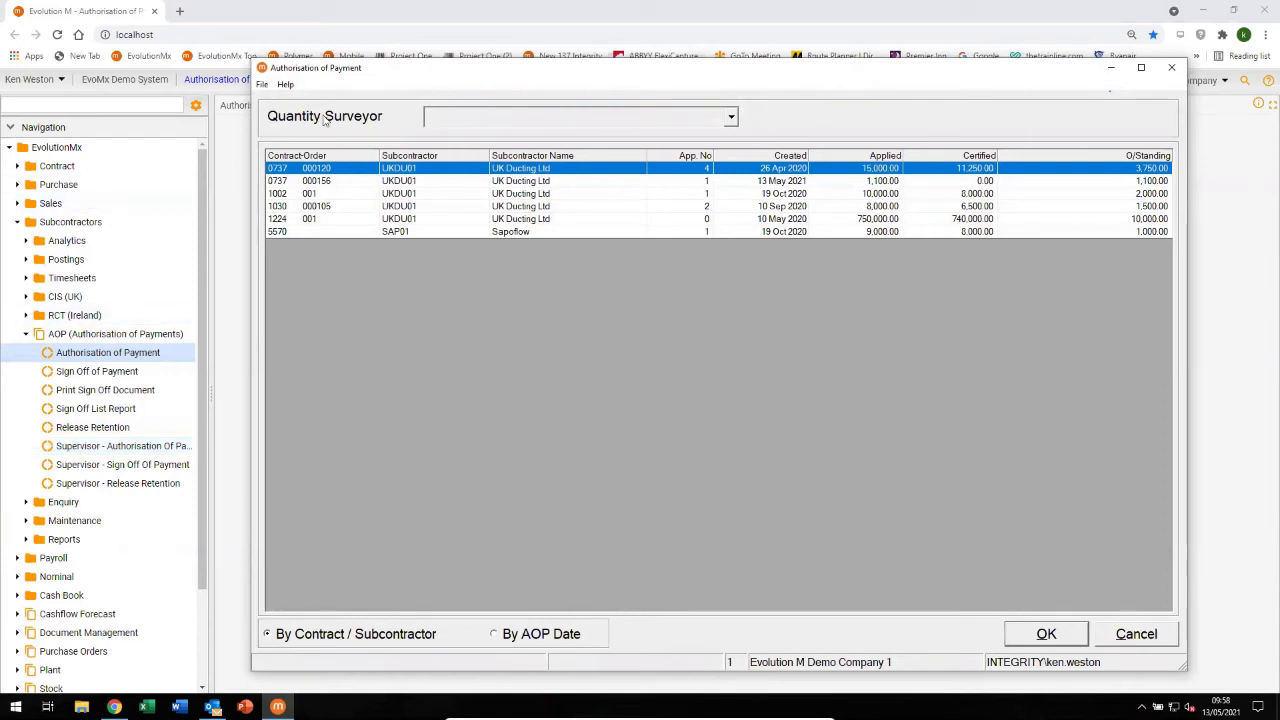
pyautogui.doubleClick(341, 183)
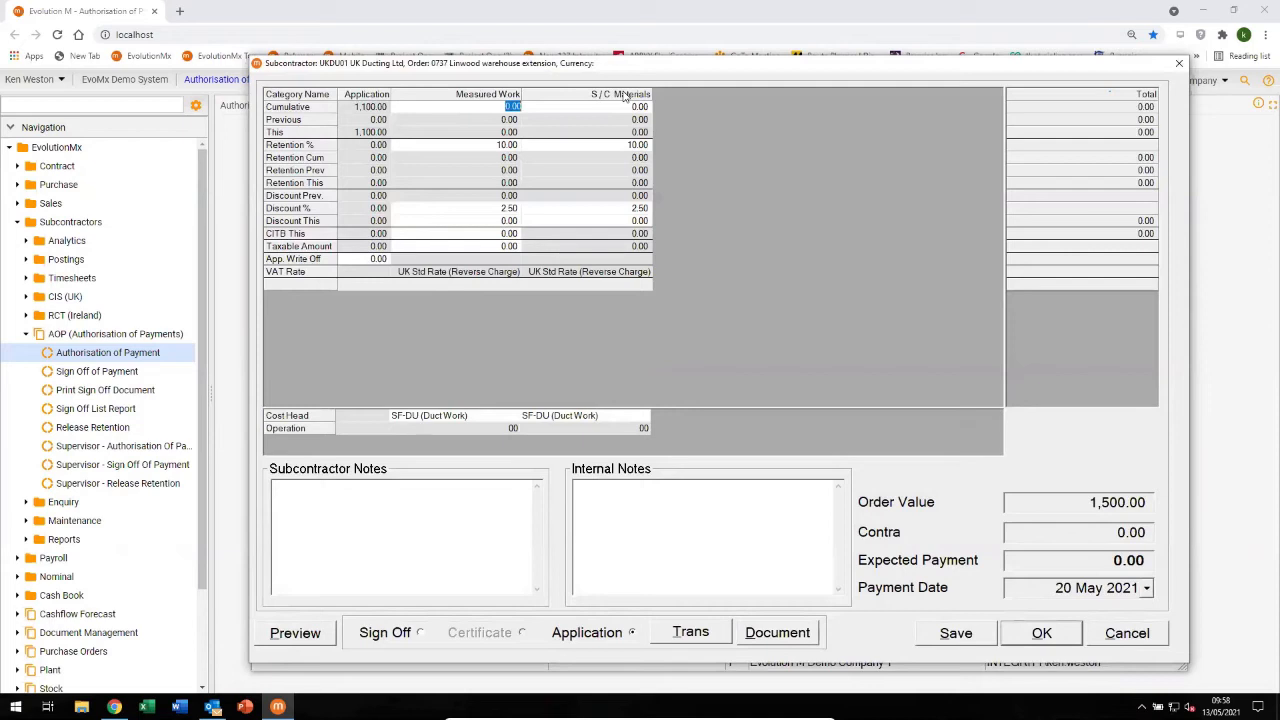
# Certify a cumulative Measured Work value of 1050, leaving S/C Materials at zero.
pyautogui.write('1050')
pyautogui.press('Tab')
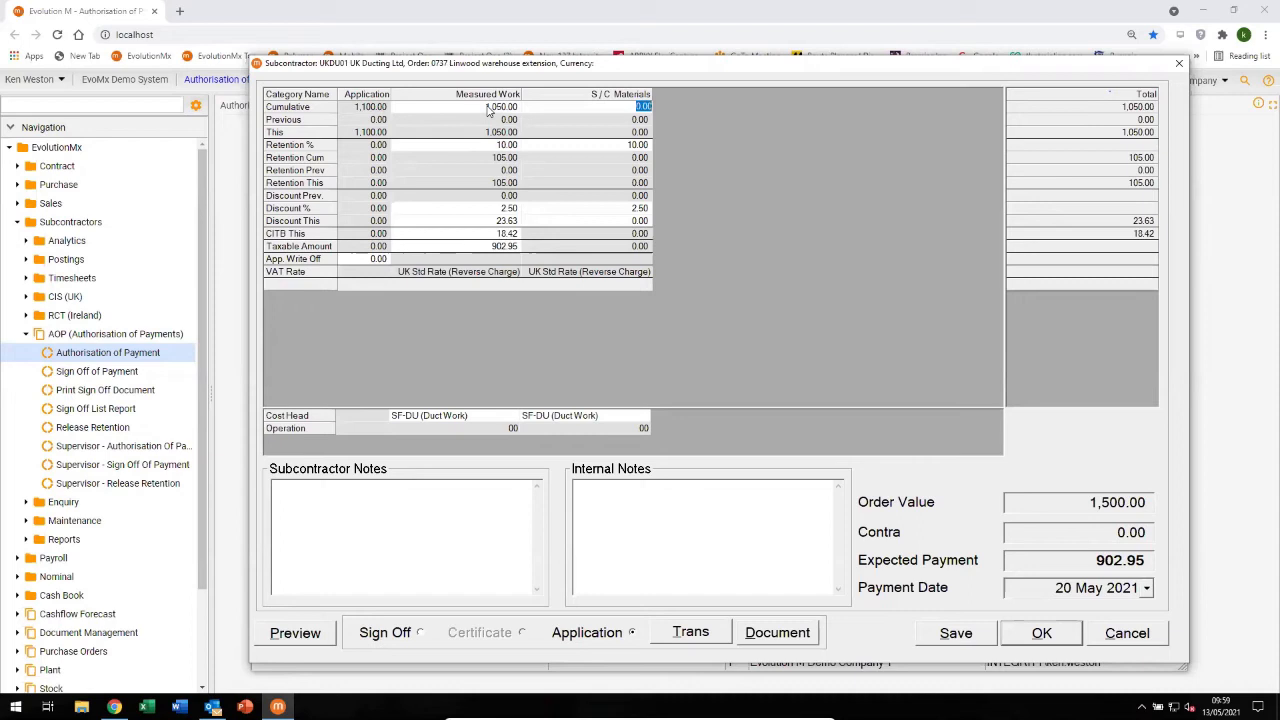
pyautogui.press('Tab')
# Add "subbie notes" as the Subcontractor Notes and "internal notes" as the Internal Notes.
pyautogui.click(394, 498)
pyautogui.write('subbie notes')
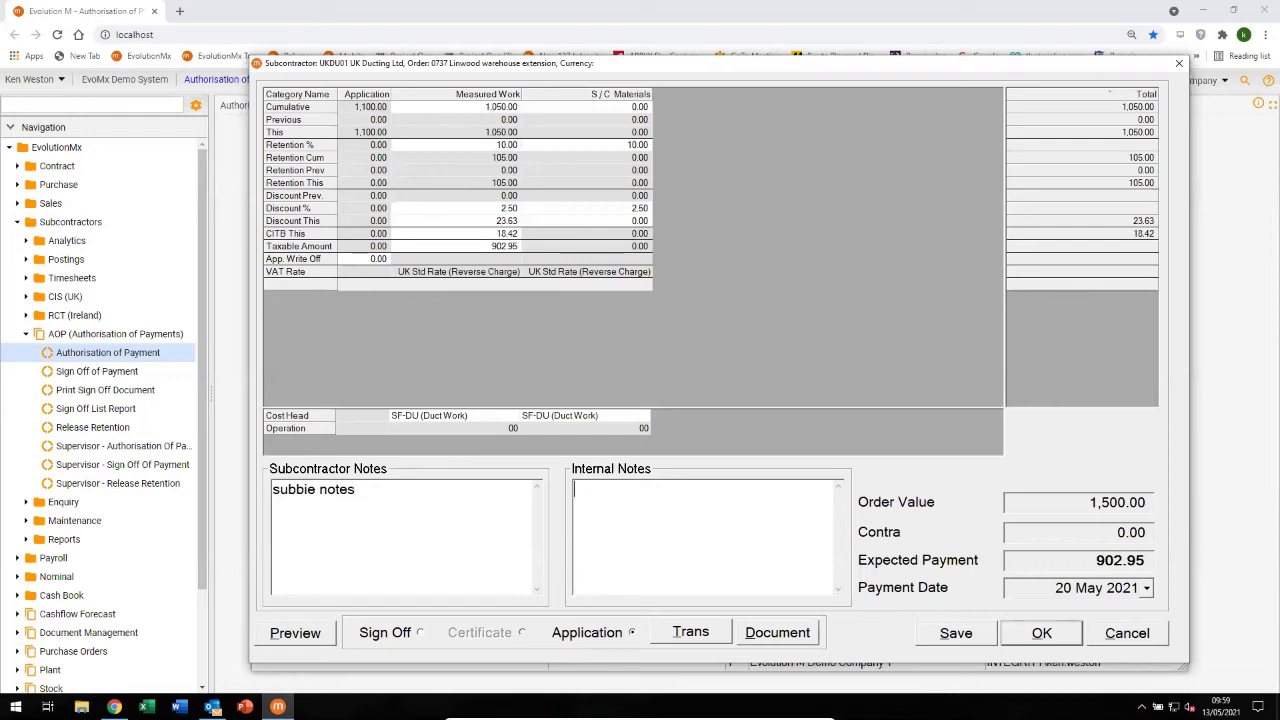
pyautogui.write('internal notes')
# Complete the authorisation despite the budget warning, assign the logged-in user as contract manager, and leave Authorisation of Payment.
pyautogui.click(1039, 634)
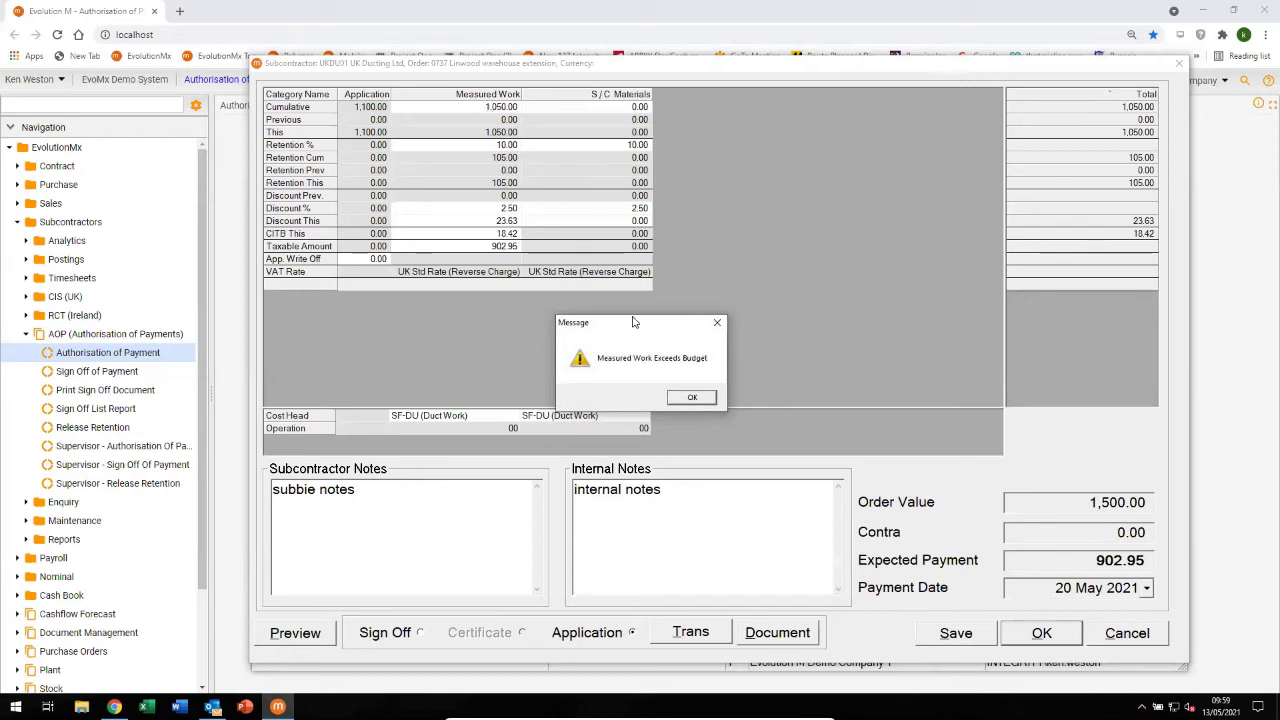
pyautogui.click(693, 399)
pyautogui.click(614, 399)
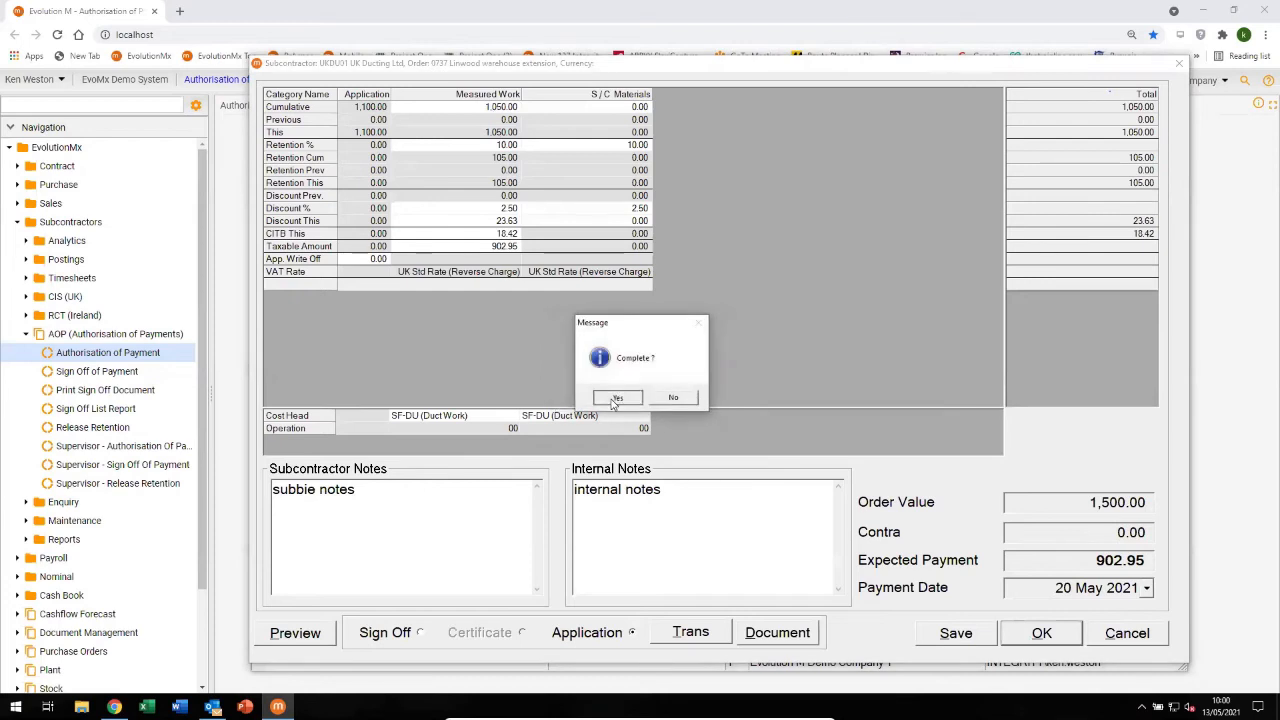
pyautogui.click(692, 399)
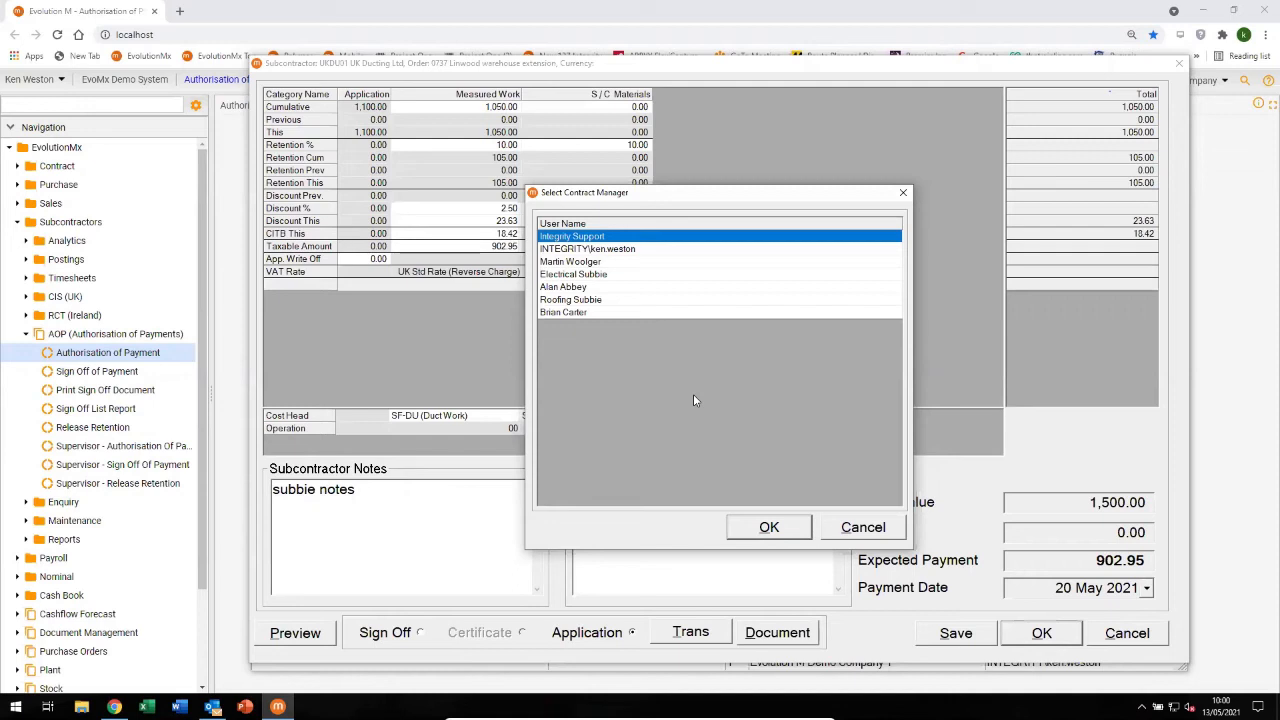
pyautogui.click(631, 251)
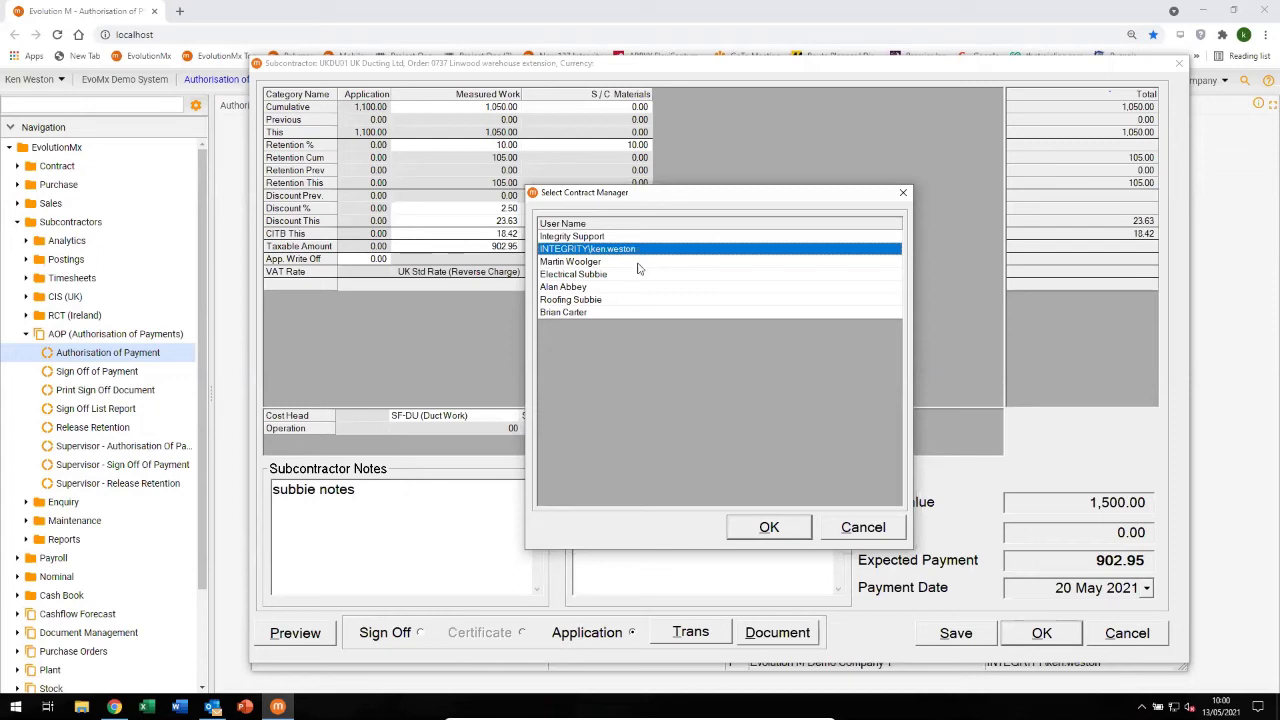
pyautogui.click(767, 528)
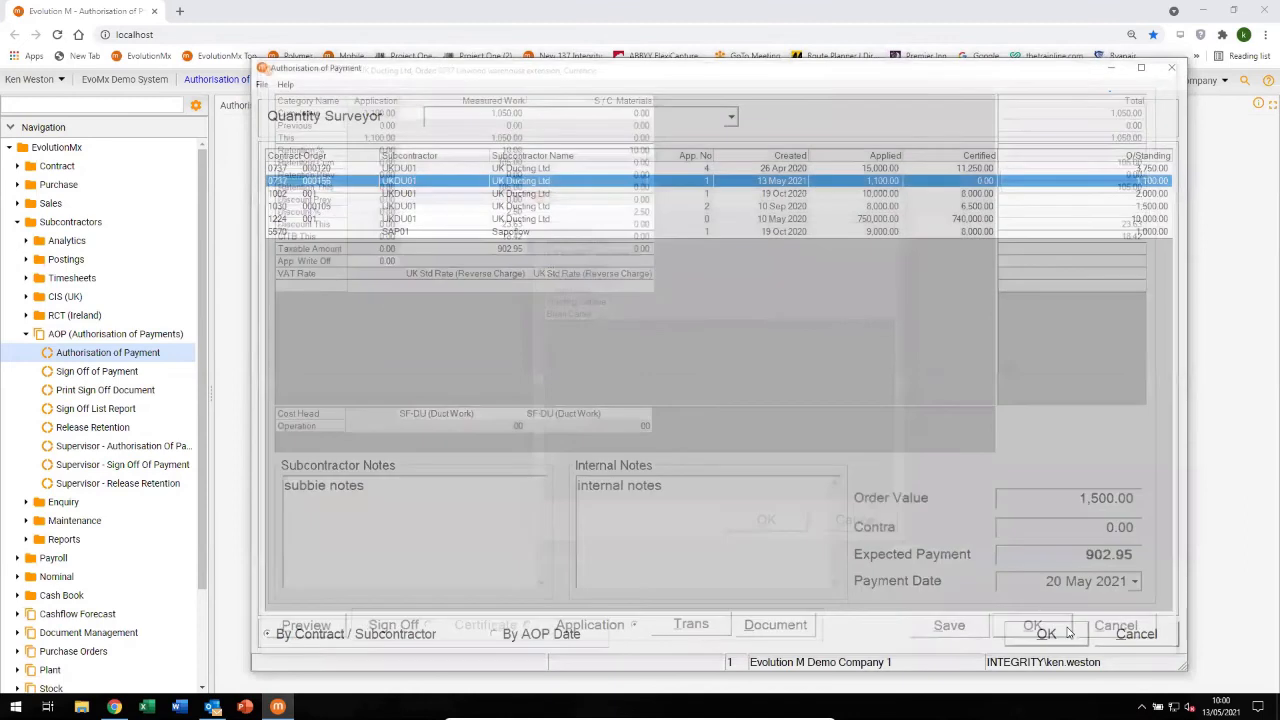
pyautogui.click(1130, 634)
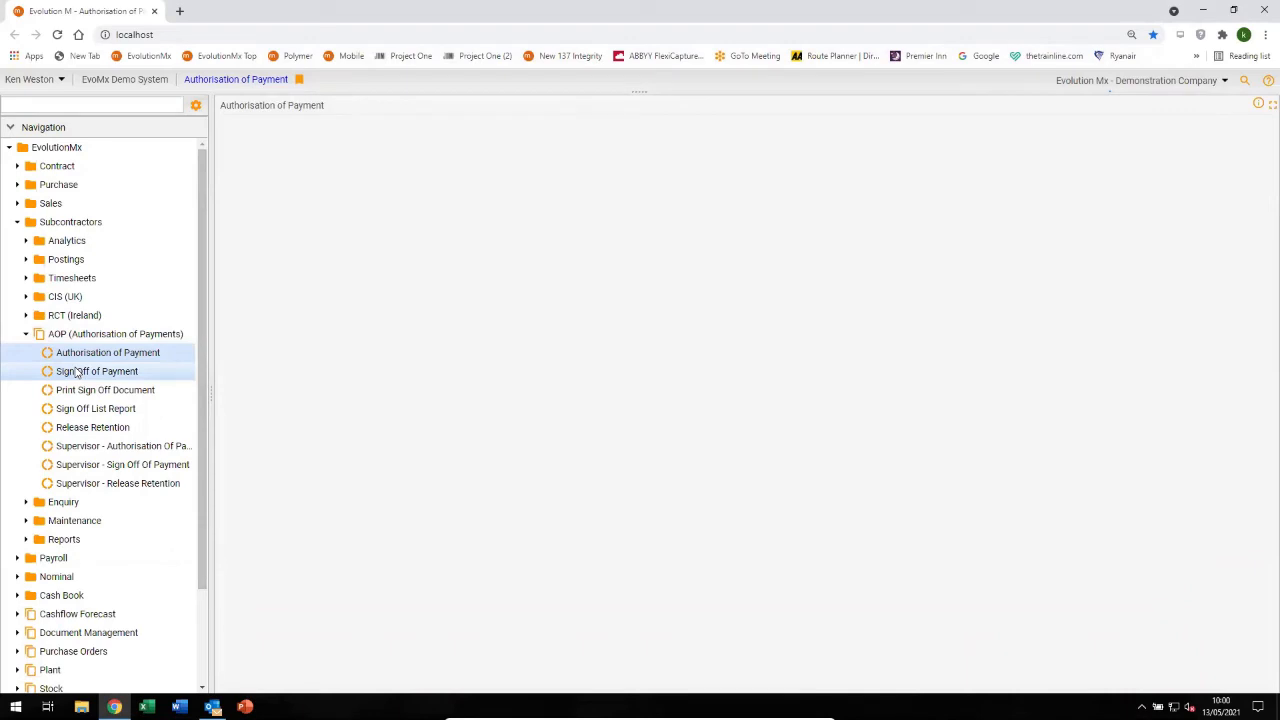
# Sign off UK Ducting Ltd's authorised payment on contract 0737, accepting the budget warning, and leave Sign Off of Payment.
pyautogui.click(76, 372)
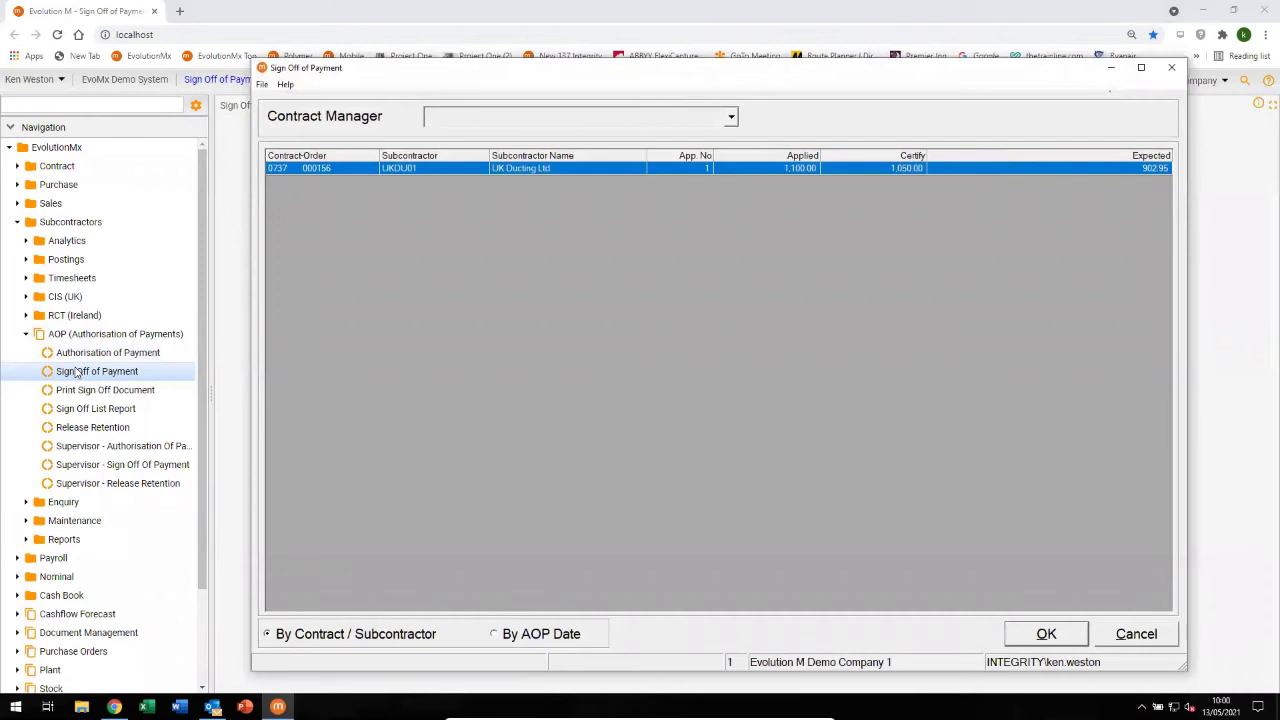
pyautogui.doubleClick(601, 171)
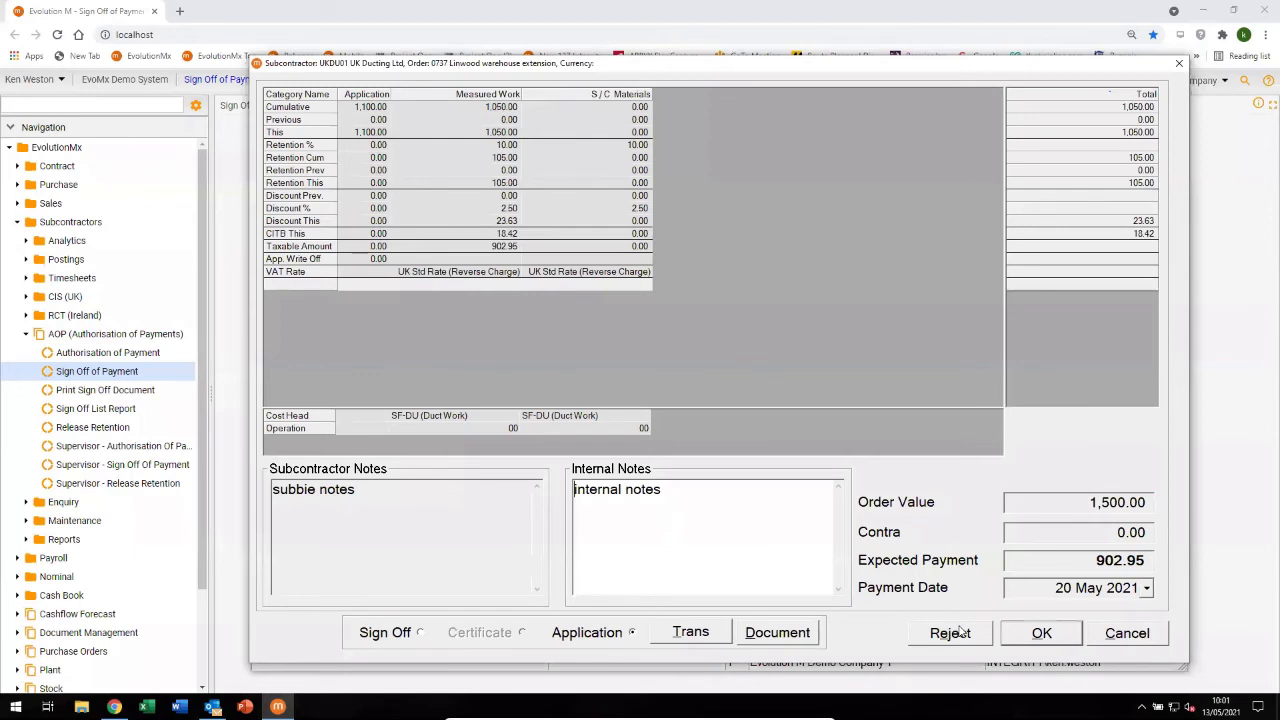
pyautogui.click(1030, 636)
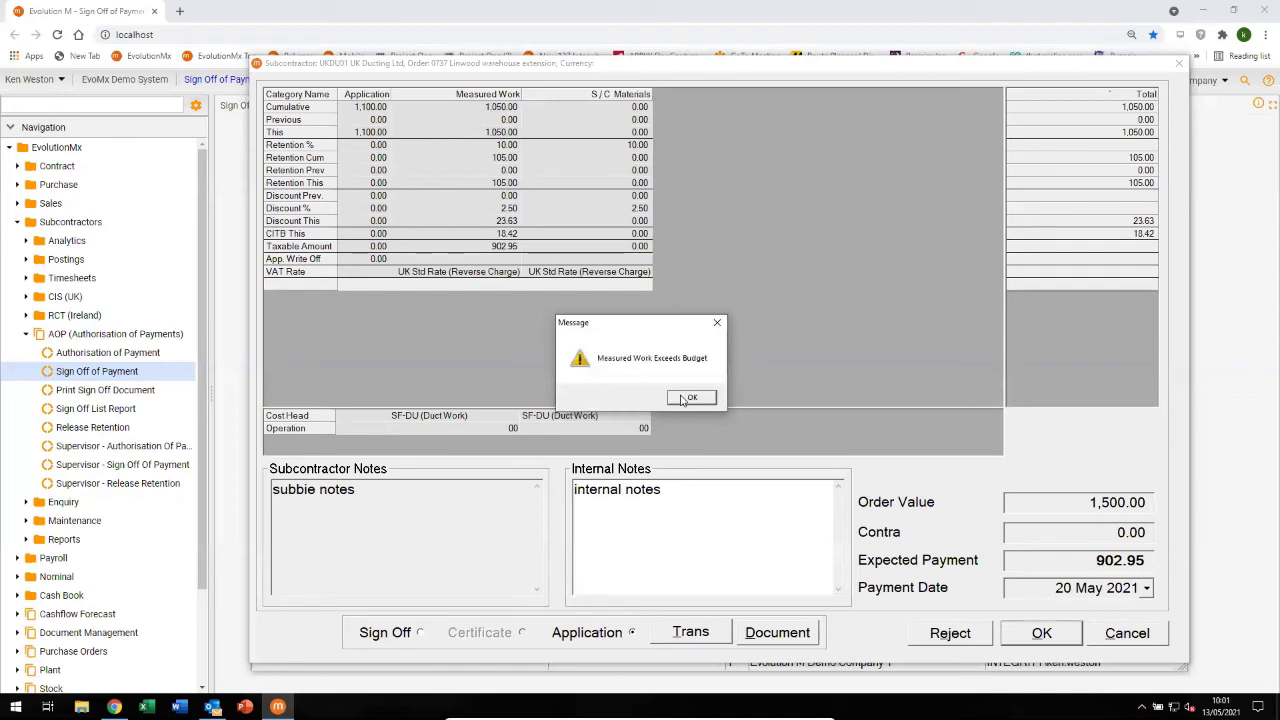
pyautogui.click(688, 397)
pyautogui.click(612, 398)
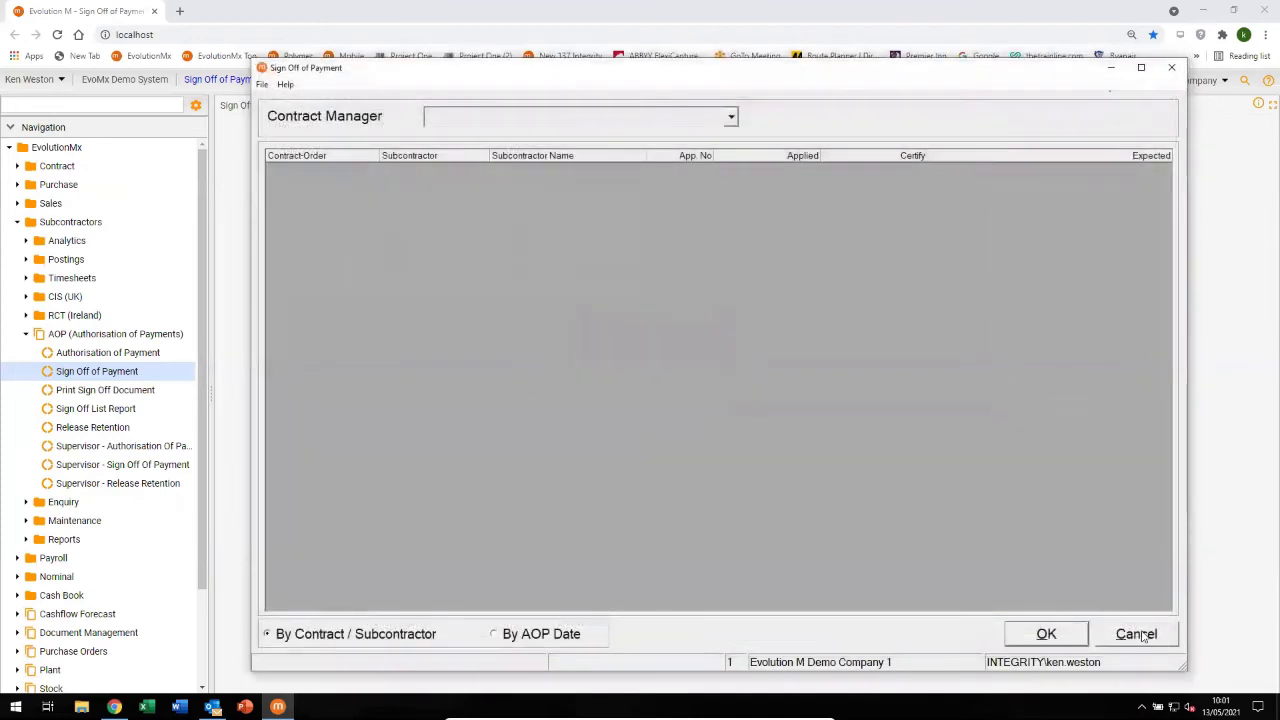
pyautogui.click(1140, 636)
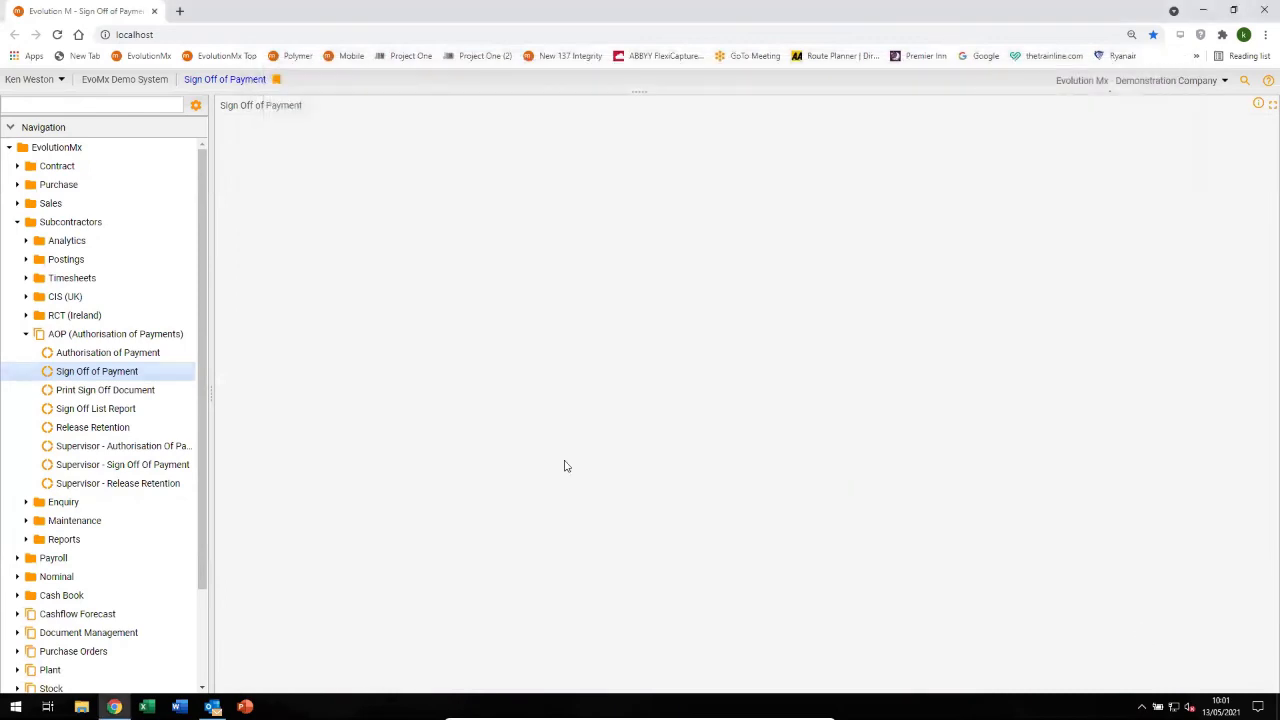
# Produce the Subcontractor Payment Notification for UK Ducting Ltd's signed-off payment awaiting accounts.
pyautogui.click(93, 393)
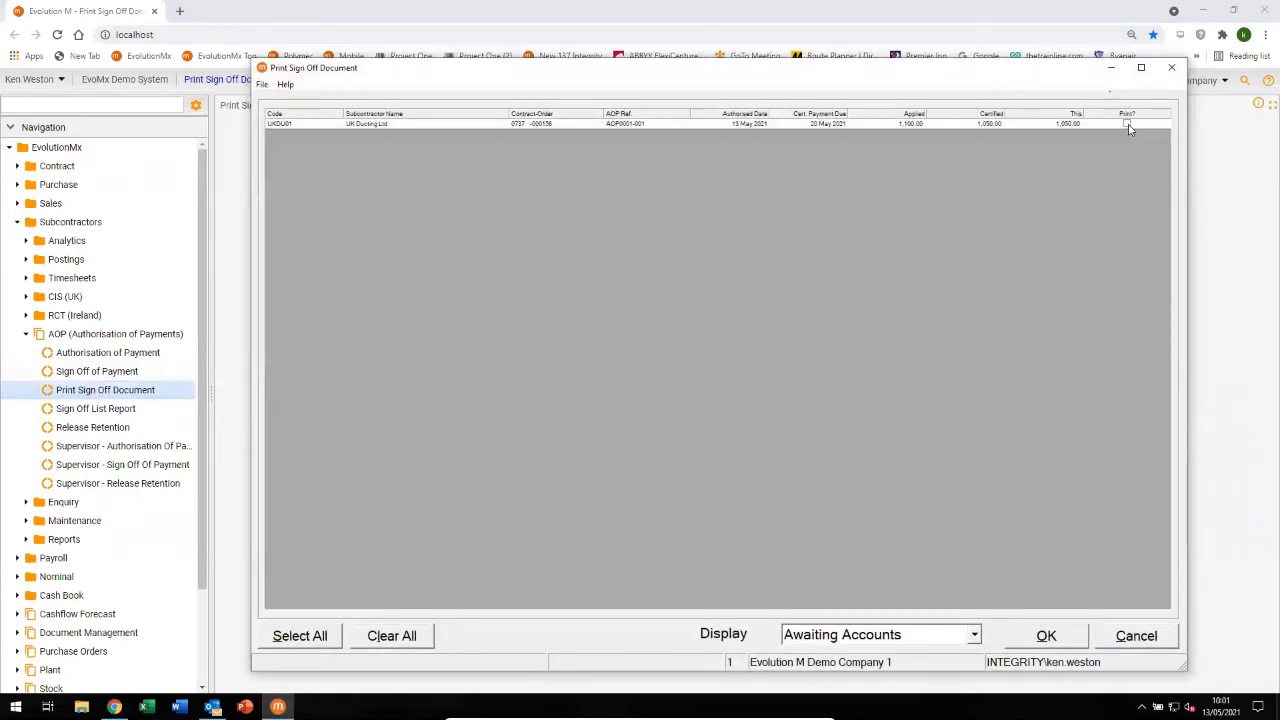
pyautogui.click(1127, 124)
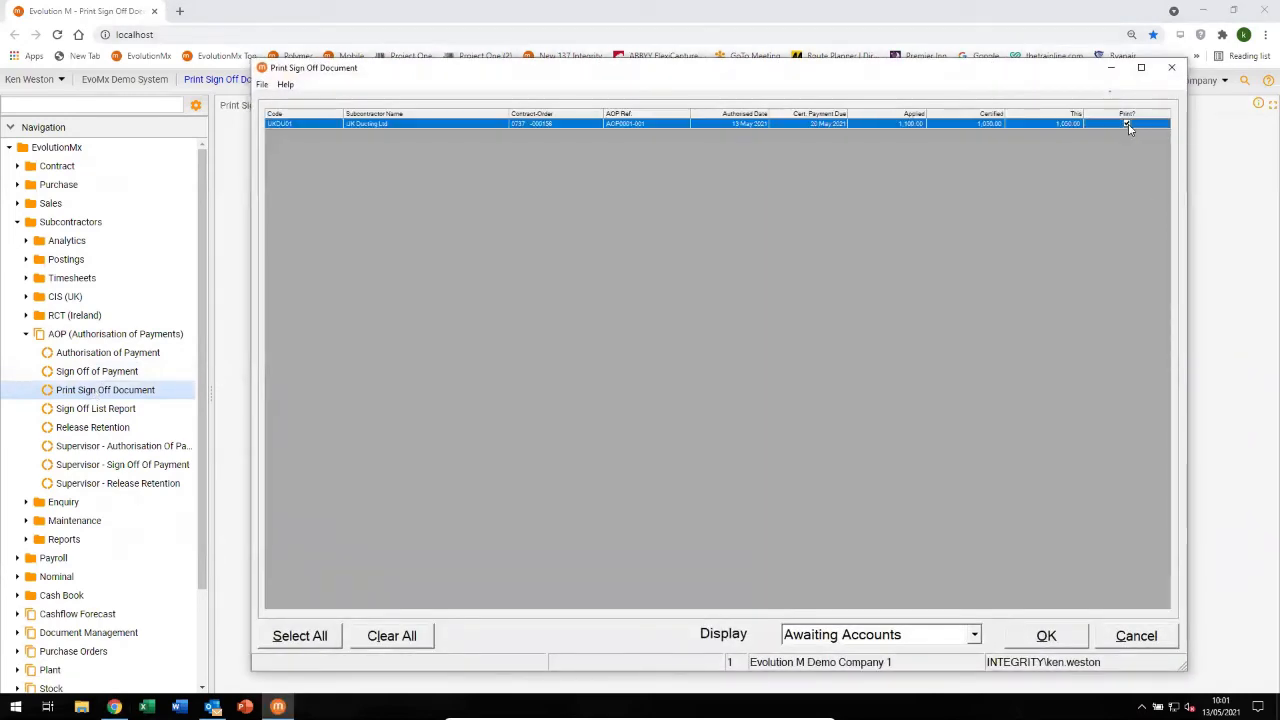
pyautogui.click(1042, 635)
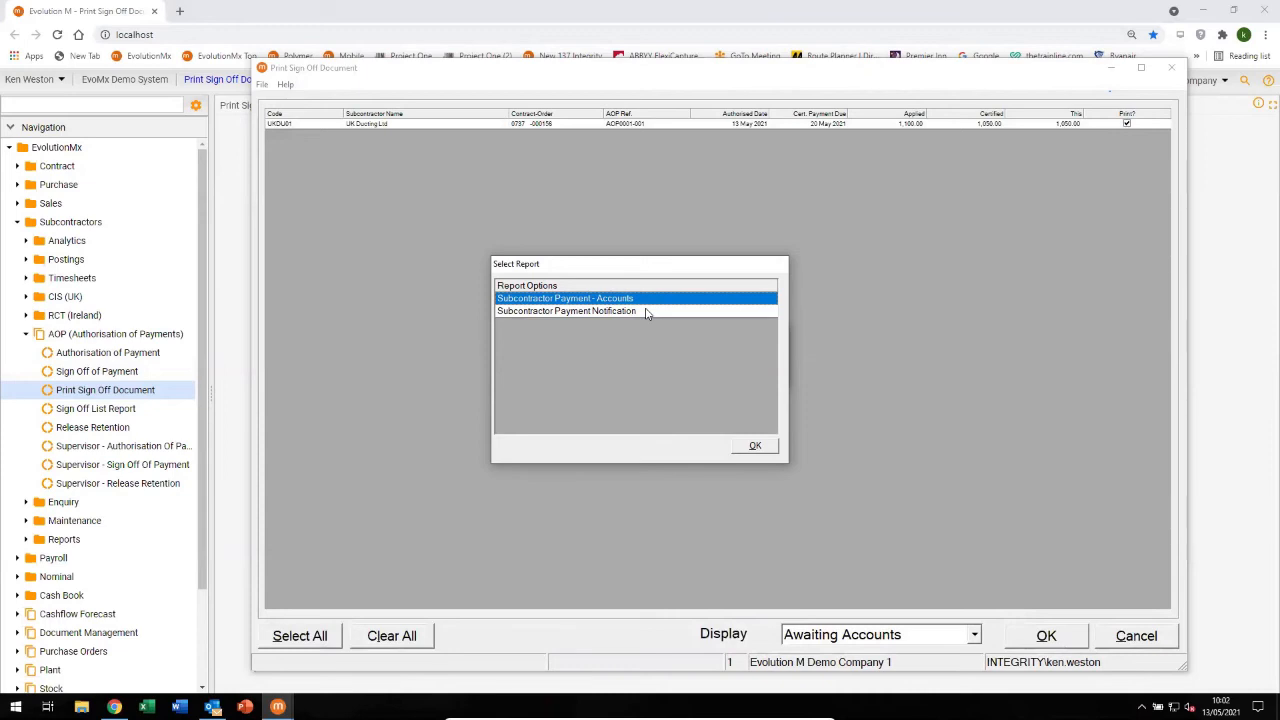
pyautogui.click(659, 312)
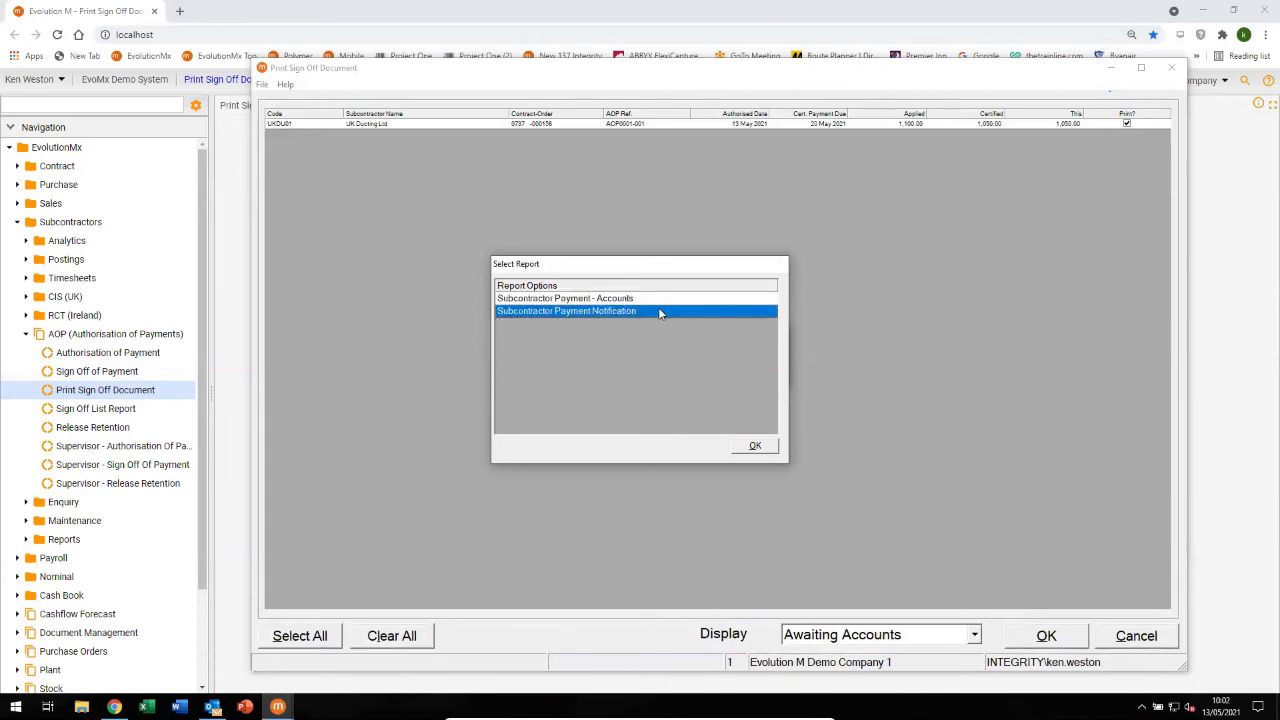
pyautogui.doubleClick(659, 312)
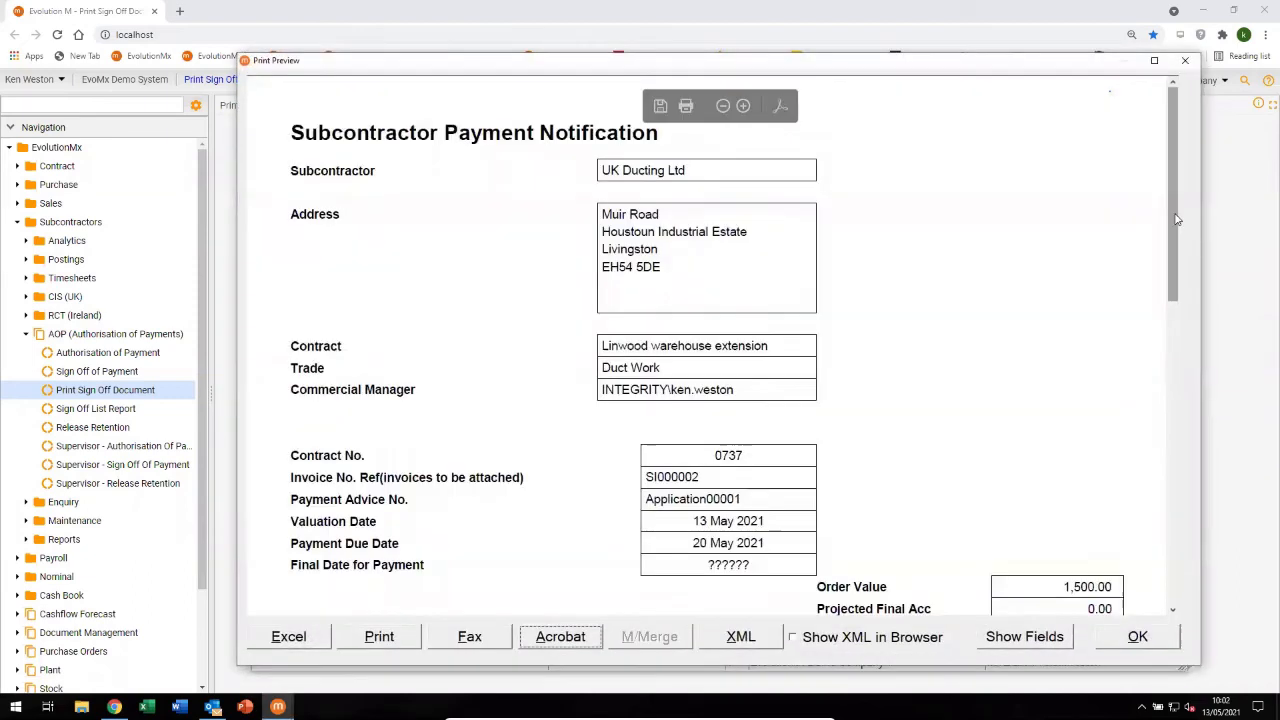
# Review the payment notification's deductions, amount due and subcontractor notes, and exit the preview without printing.
pyautogui.moveTo(1175, 216); pyautogui.dragTo(1203, 519)
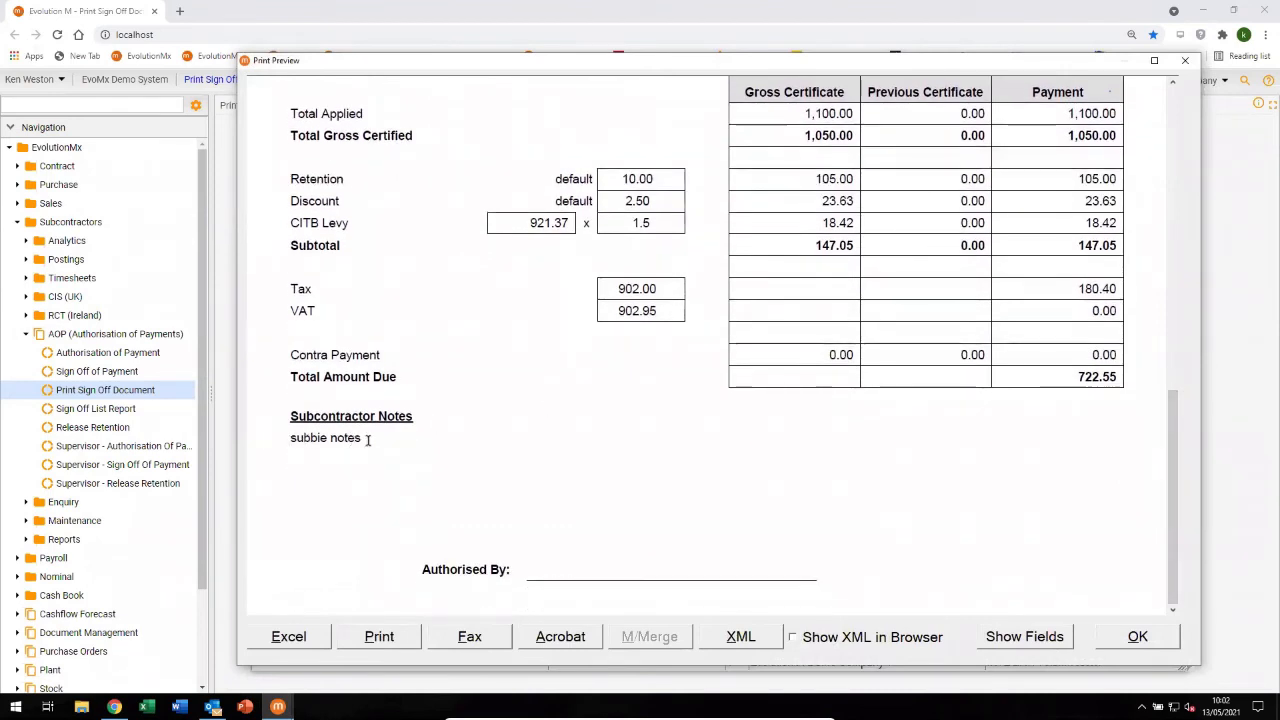
pyautogui.moveTo(367, 440); pyautogui.dragTo(289, 441)
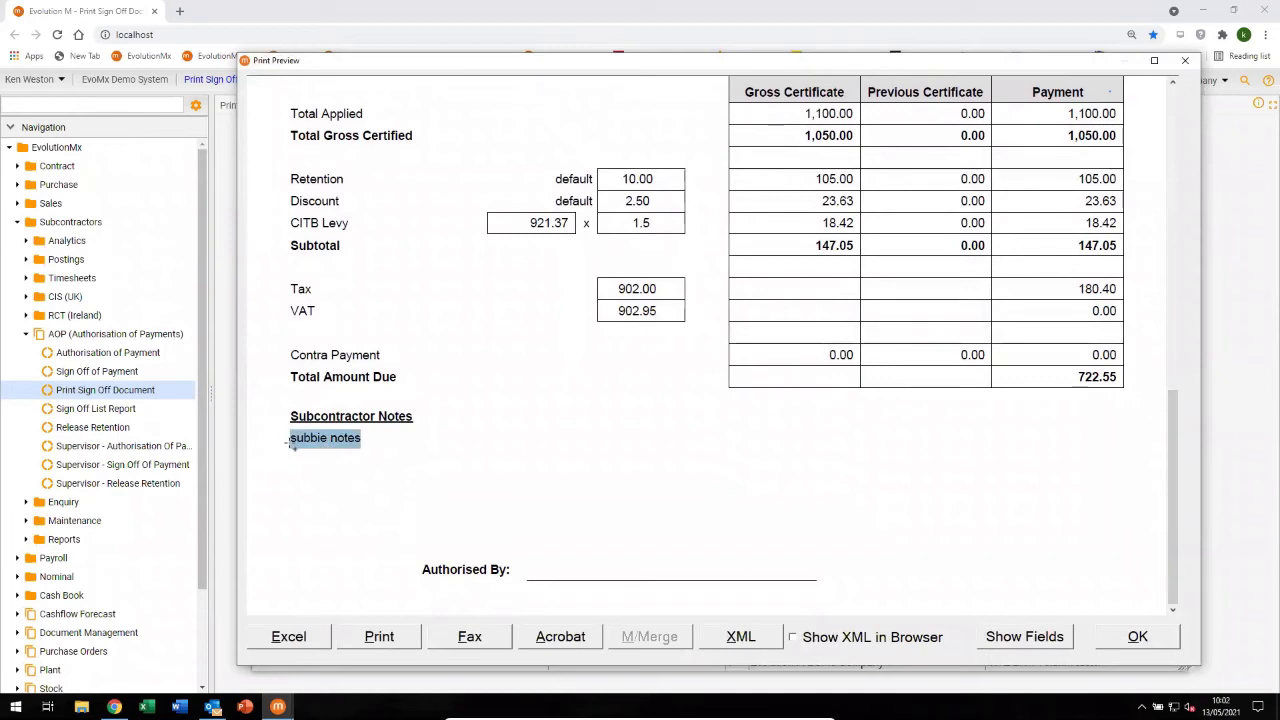
pyautogui.click(1137, 638)
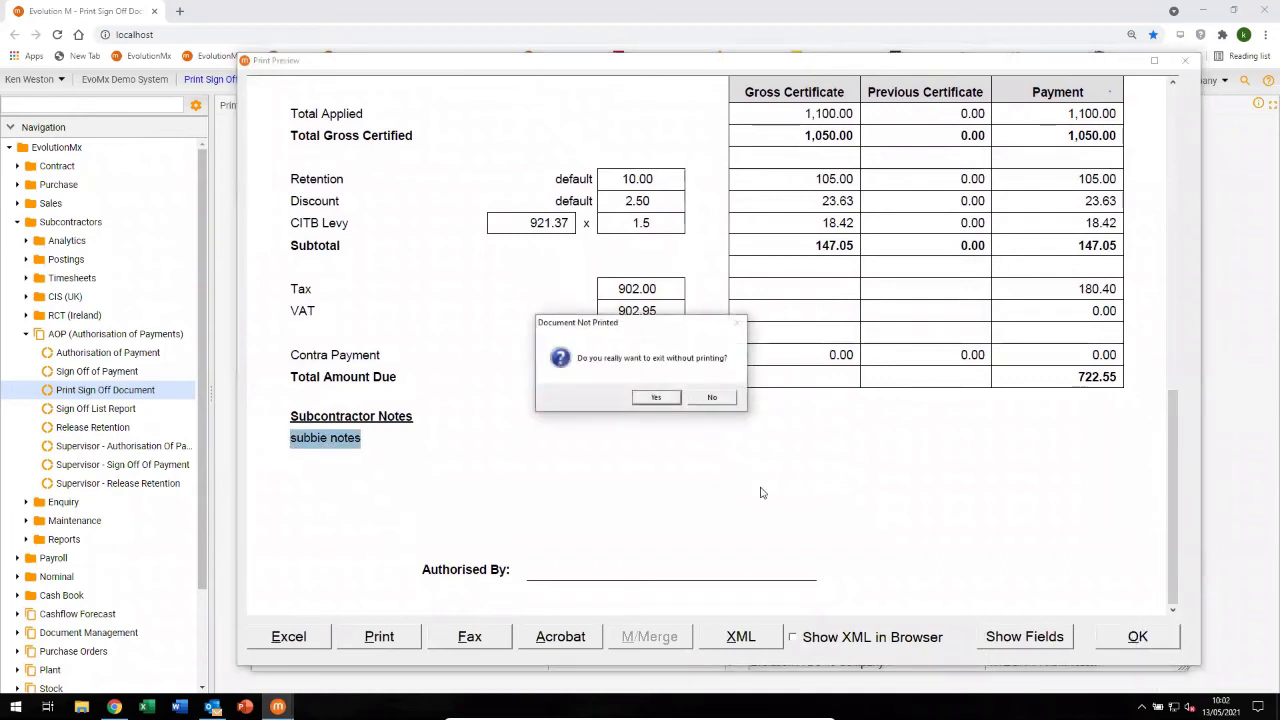
pyautogui.click(656, 397)
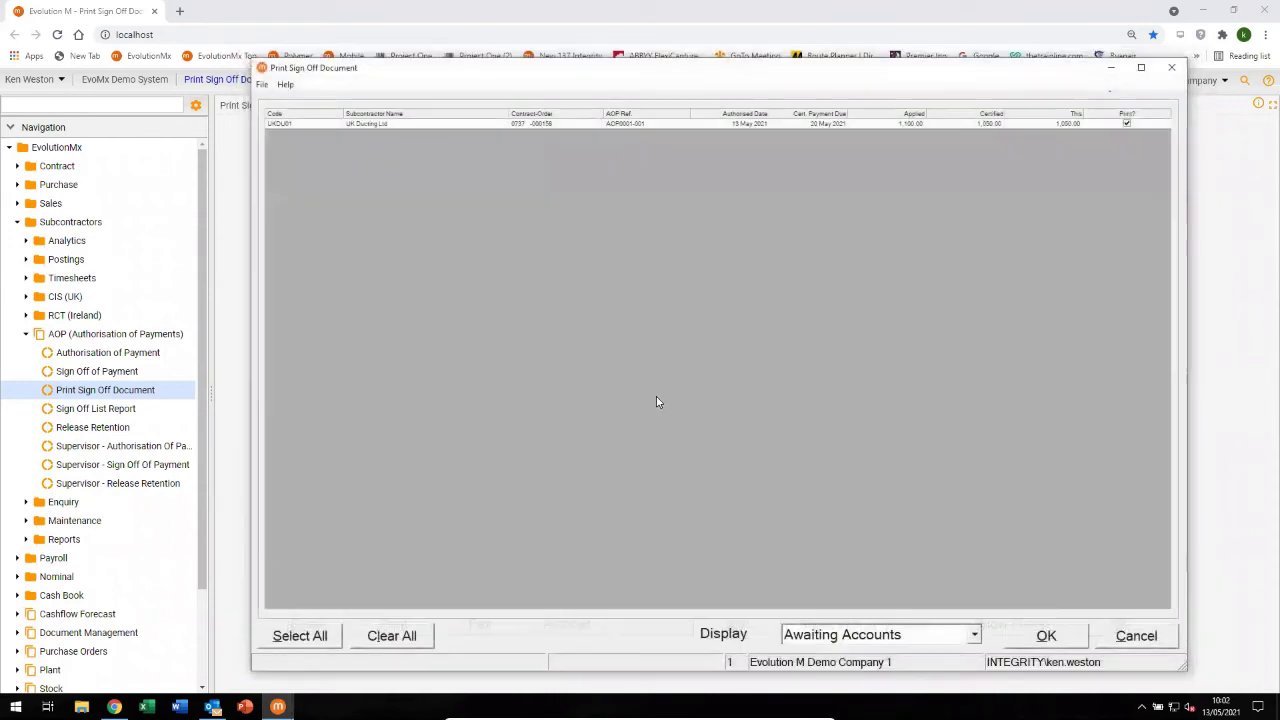
# Start a subcontractor certificate batch dated 13 May 2021 in Post Transactions, with Pay Authorised set to Yes.
pyautogui.click(27, 336)
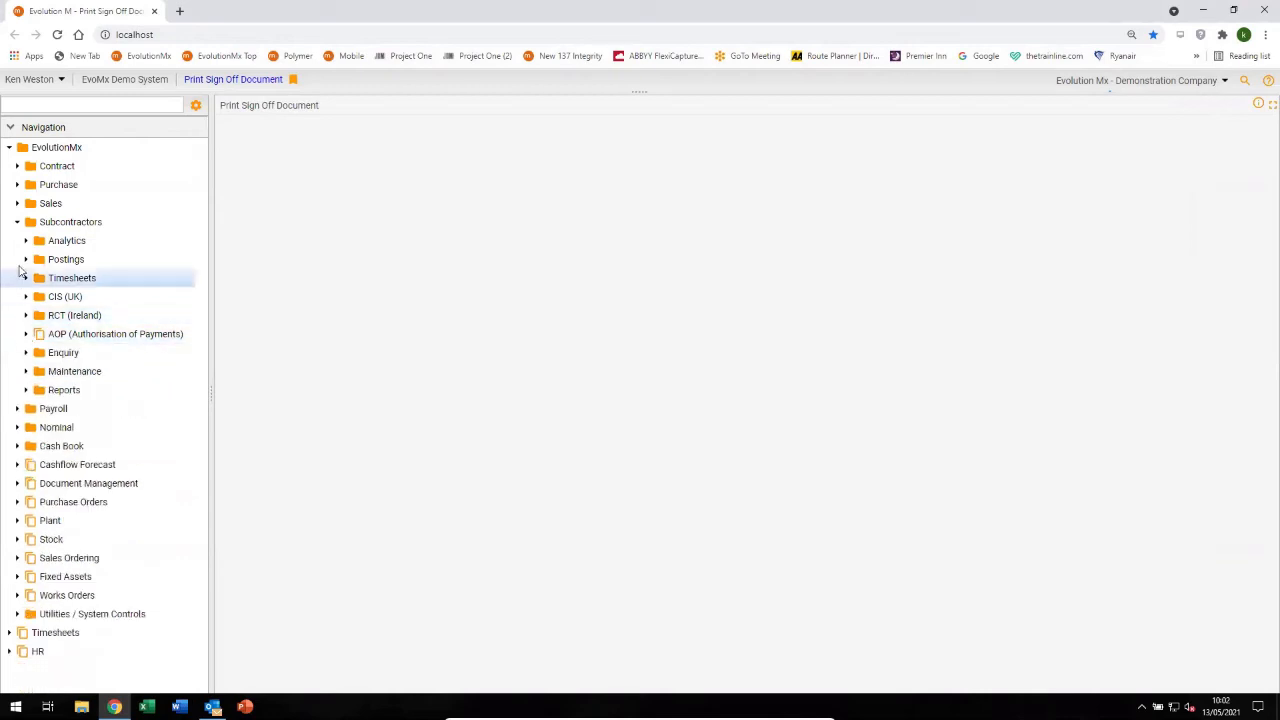
pyautogui.click(27, 260)
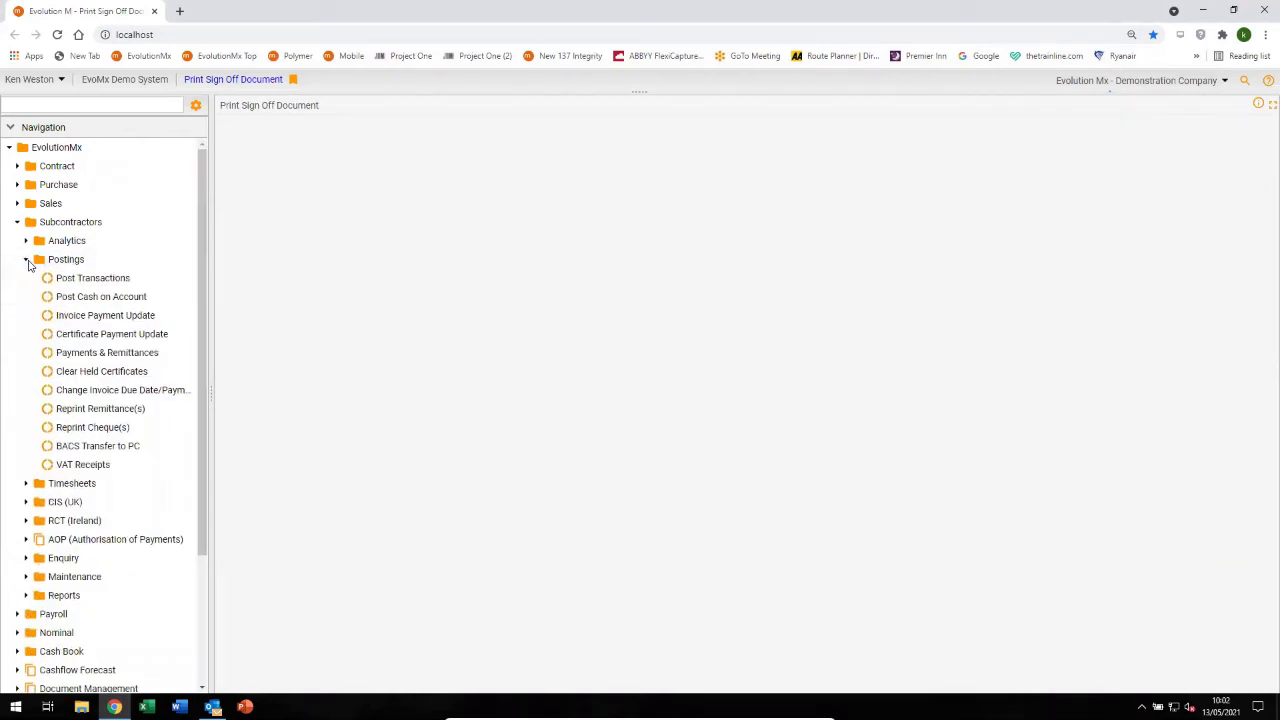
pyautogui.click(111, 280)
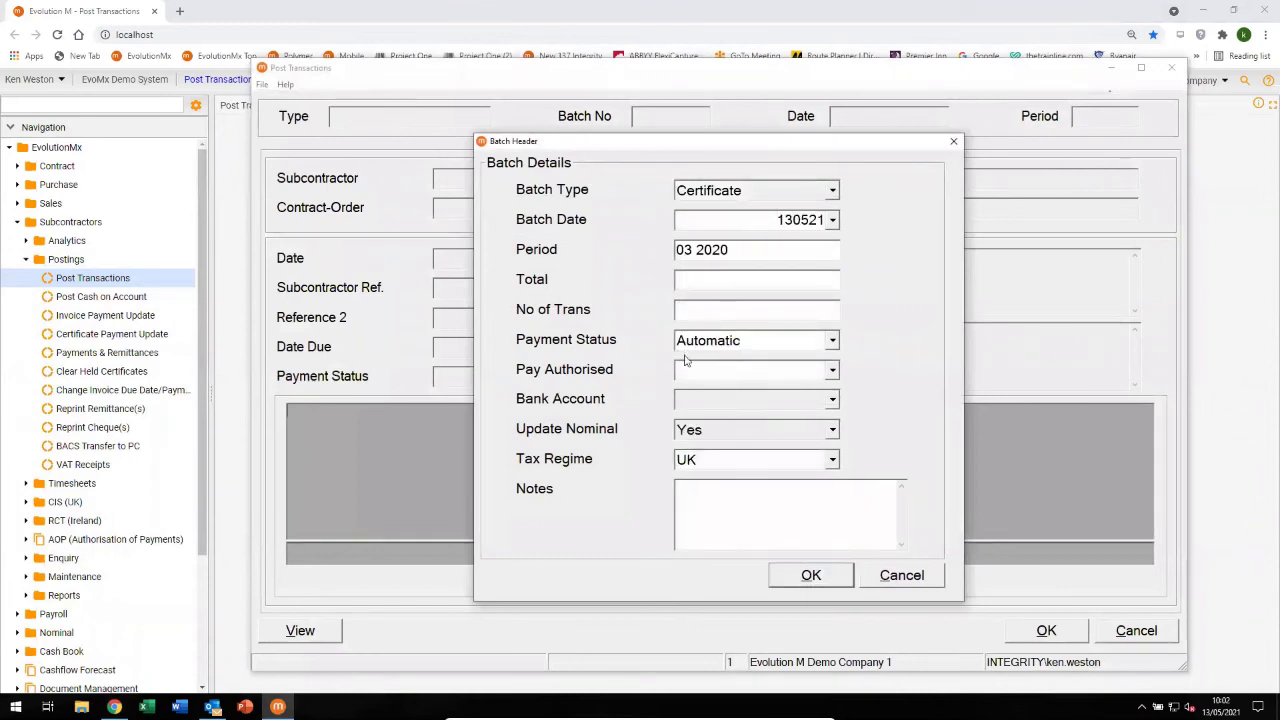
pyautogui.click(765, 372)
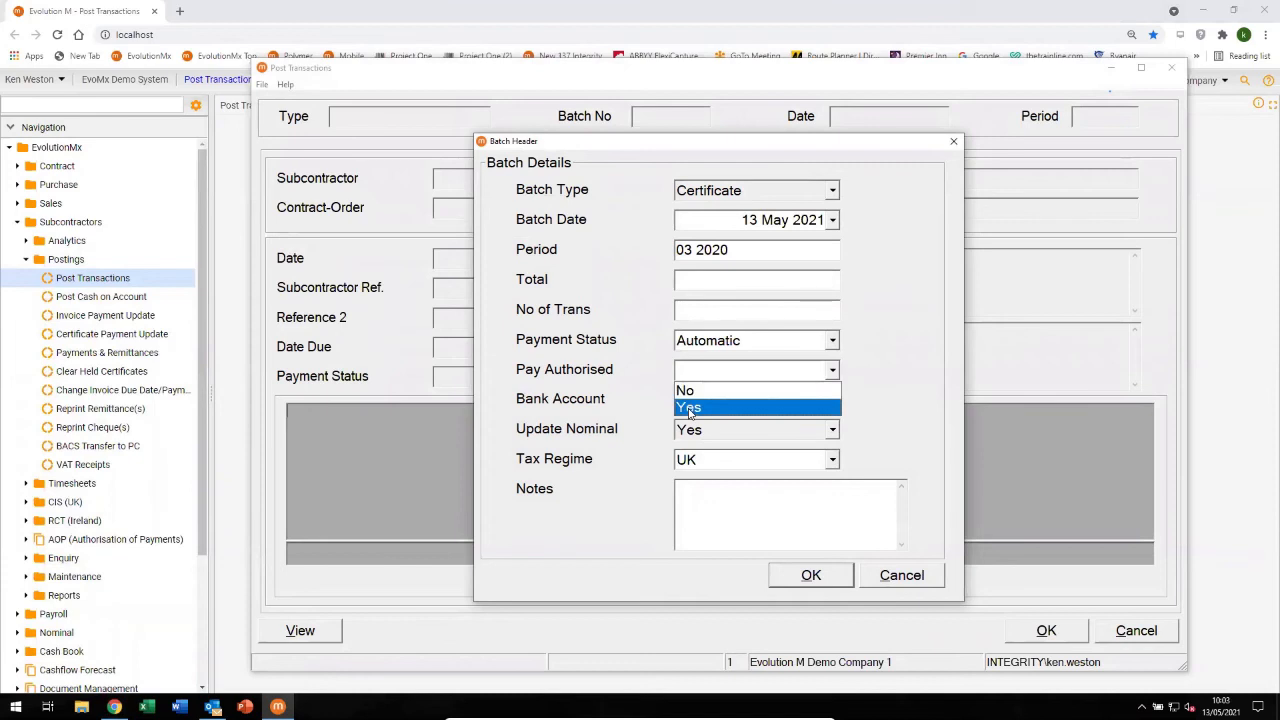
pyautogui.click(689, 409)
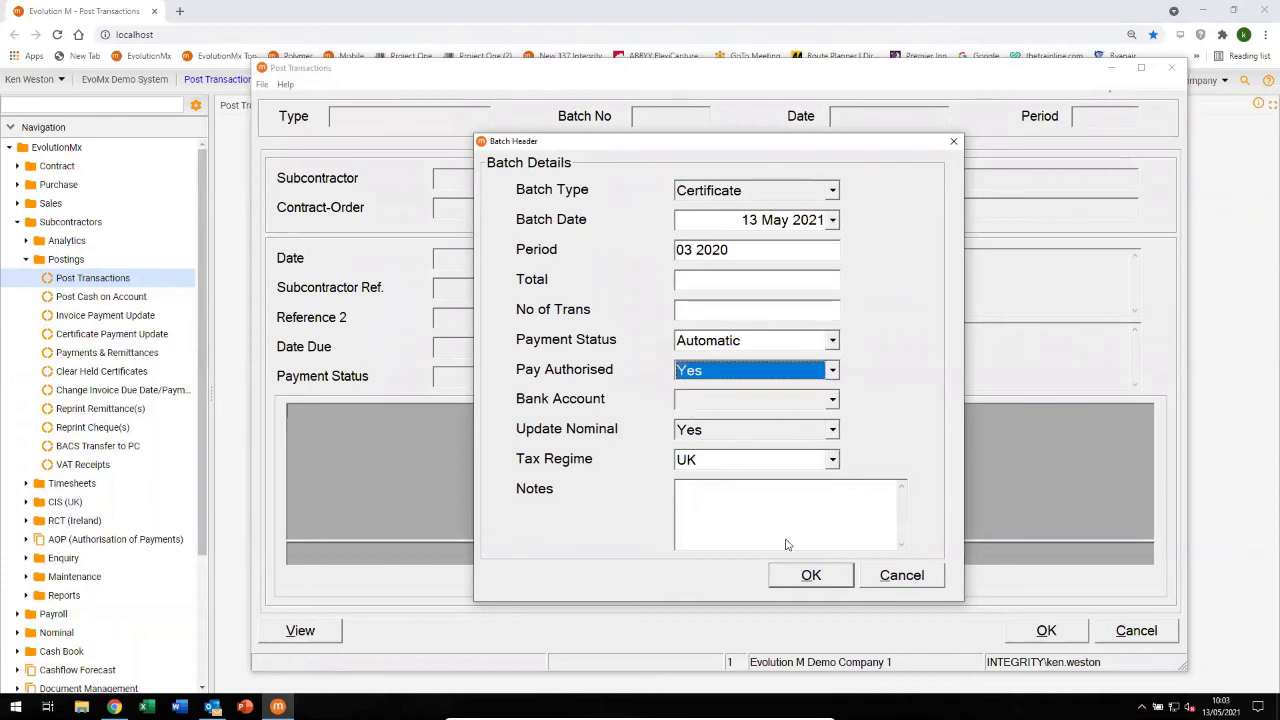
pyautogui.click(814, 575)
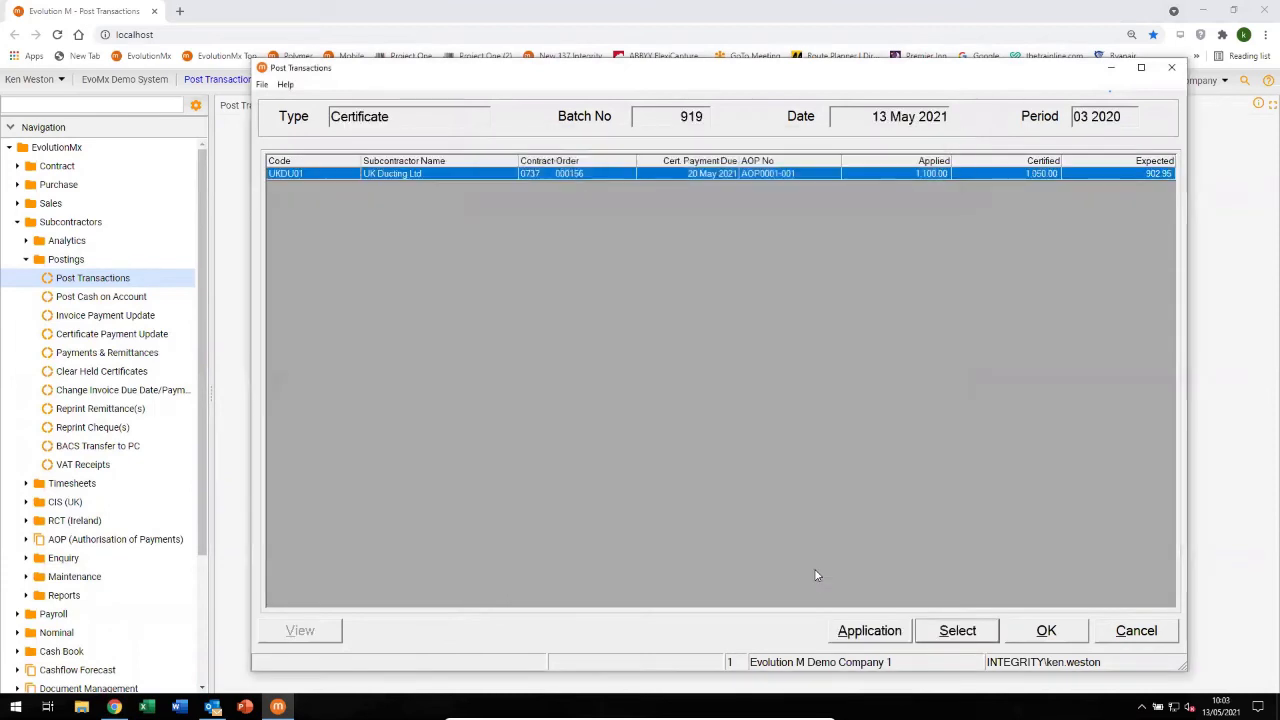
# Post UK Ducting Ltd's signed-off certificate on contract 0737, accepting the expired insurance warning and the calculated deductions, and complete the transaction.
pyautogui.doubleClick(474, 176)
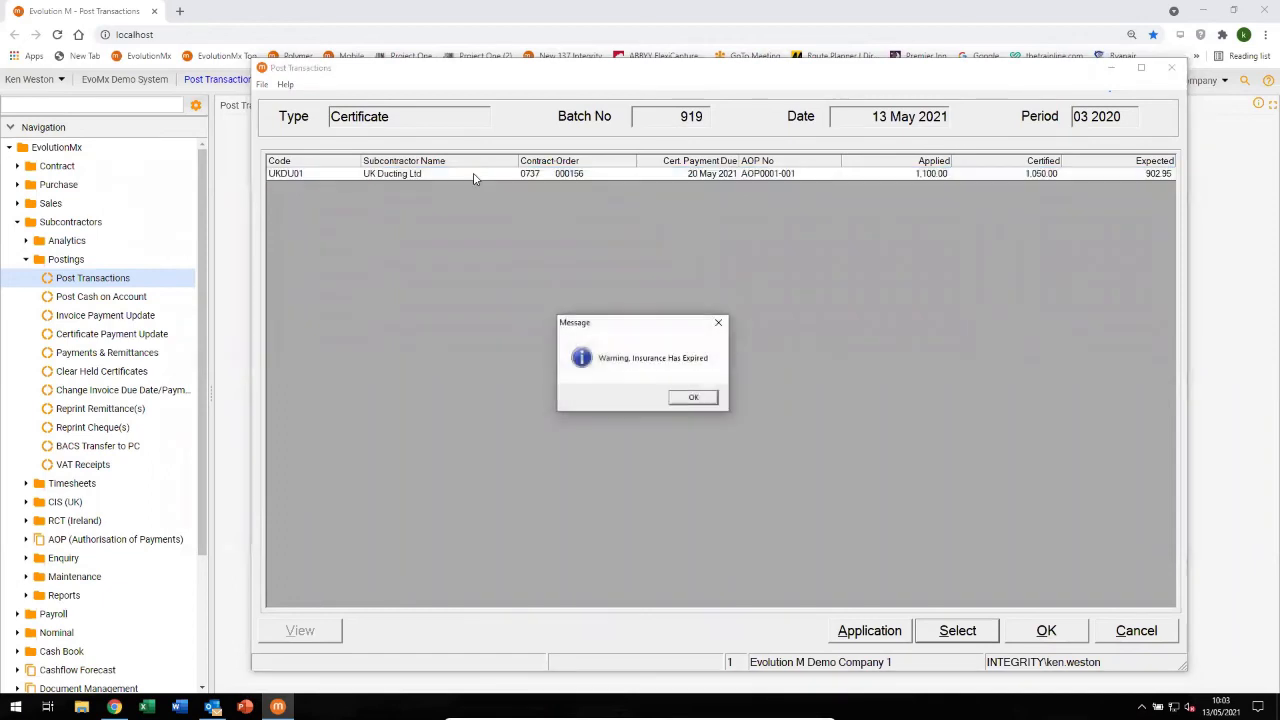
pyautogui.click(693, 399)
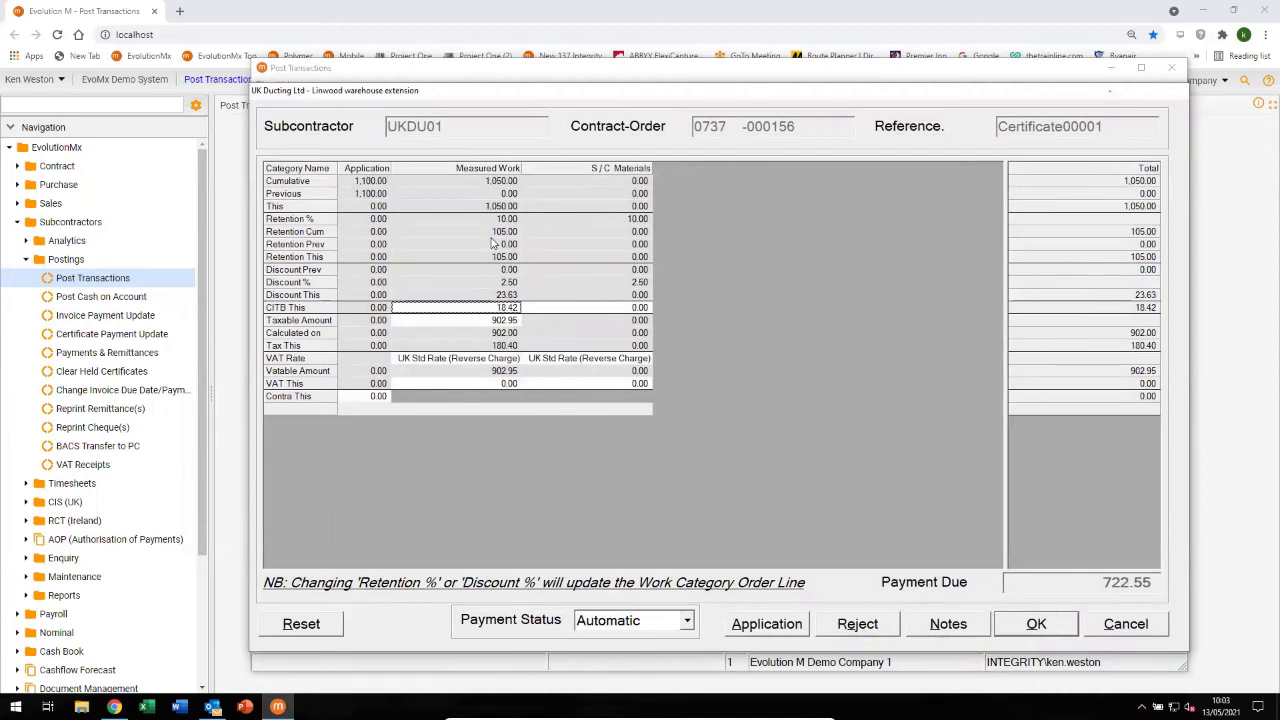
pyautogui.click(461, 322)
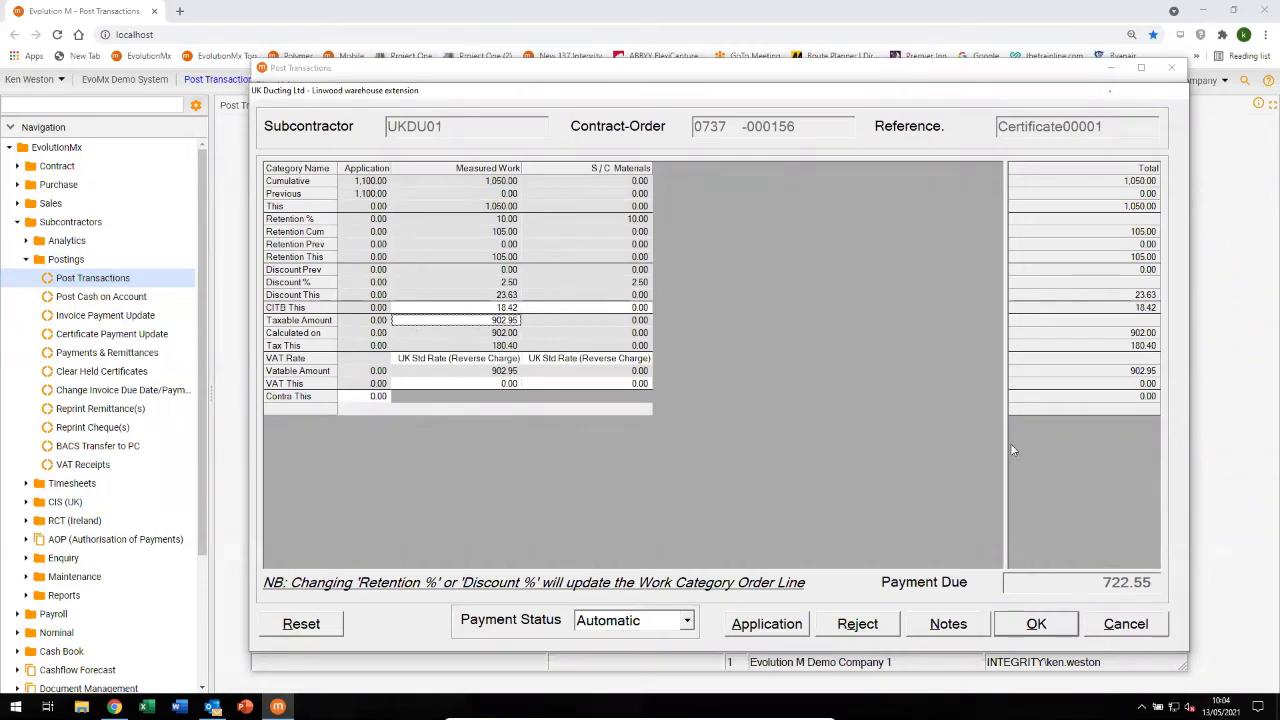
pyautogui.click(1033, 626)
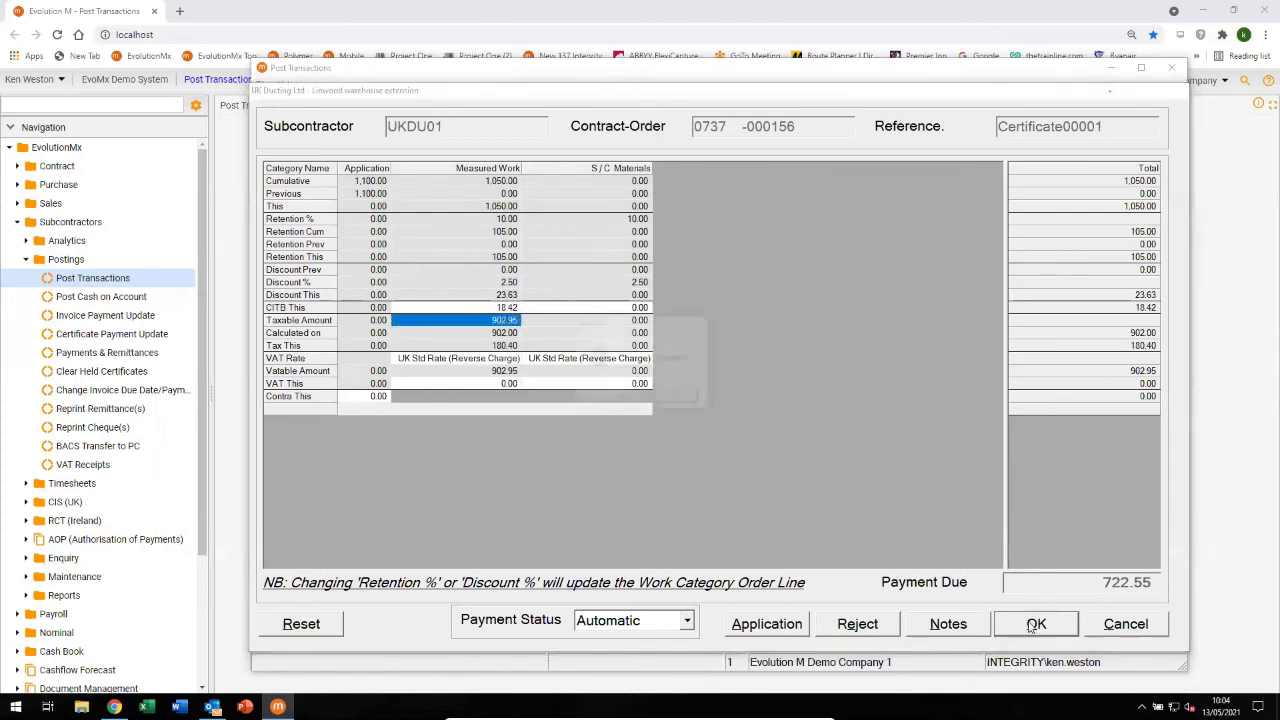
pyautogui.click(617, 398)
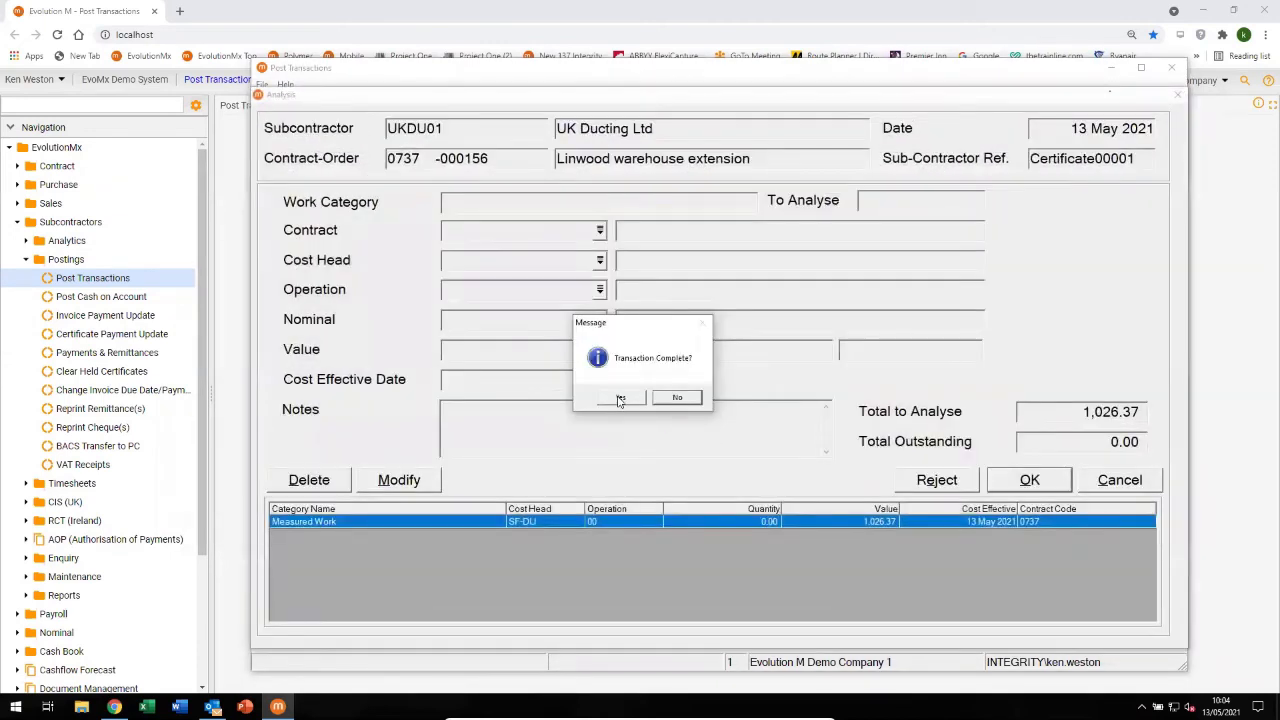
pyautogui.click(620, 399)
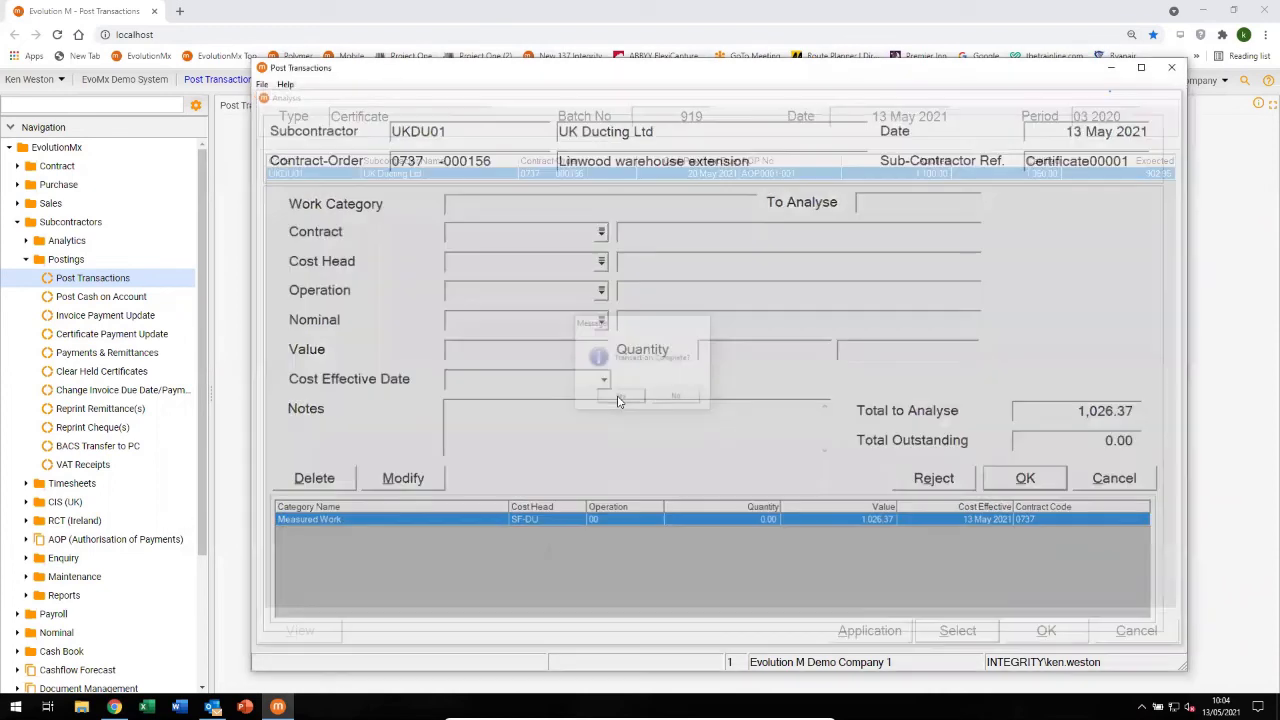
pyautogui.click(672, 398)
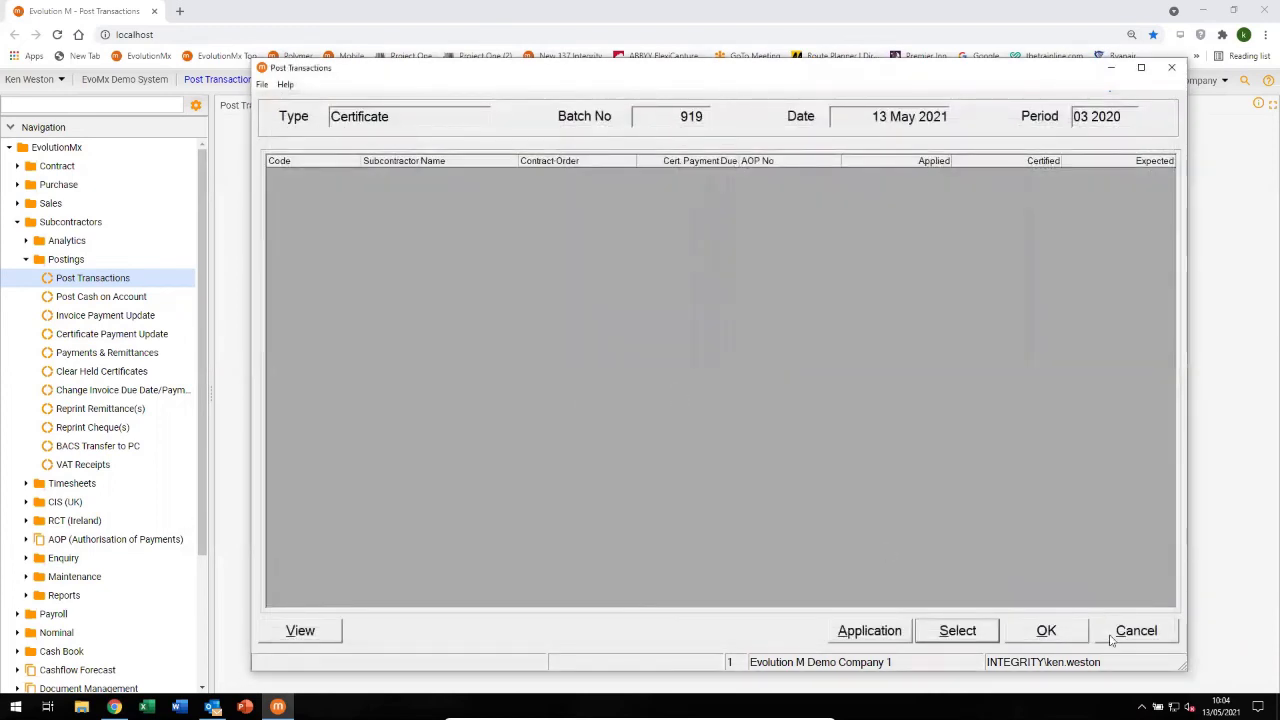
# Finish the certificate batch, accepting the batch total discrepancy, and update it.
pyautogui.click(1046, 631)
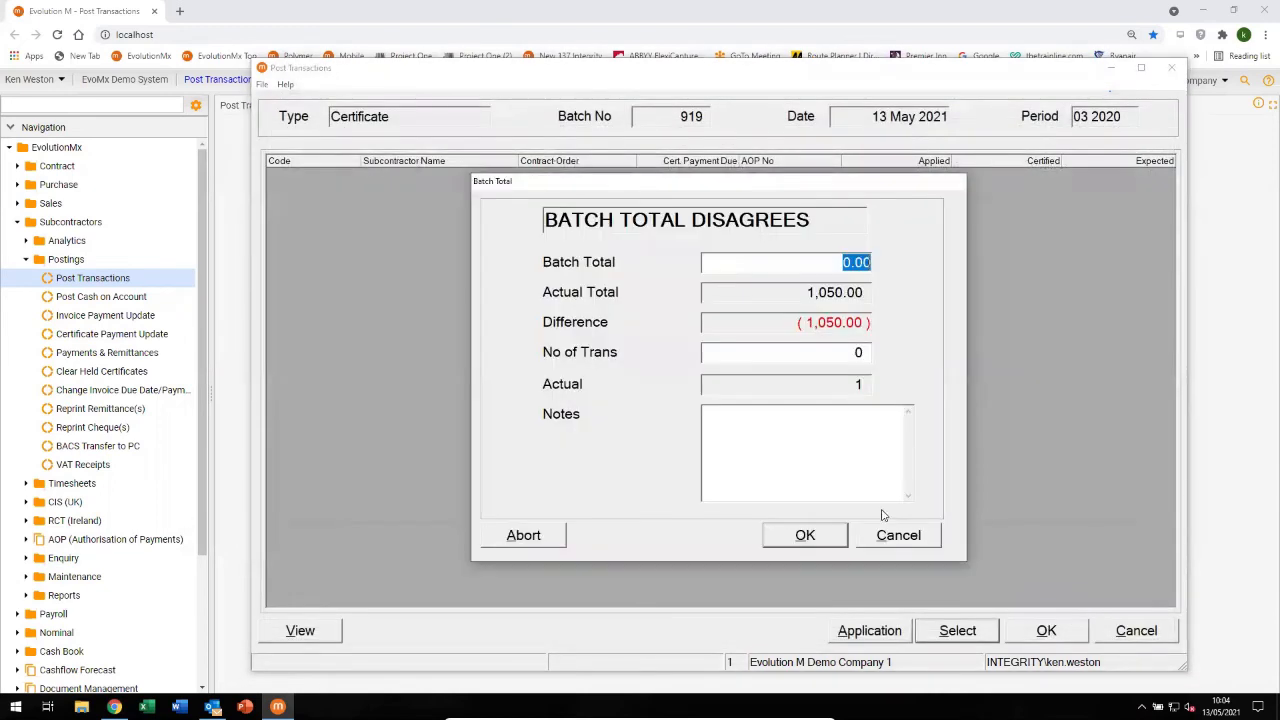
pyautogui.click(800, 535)
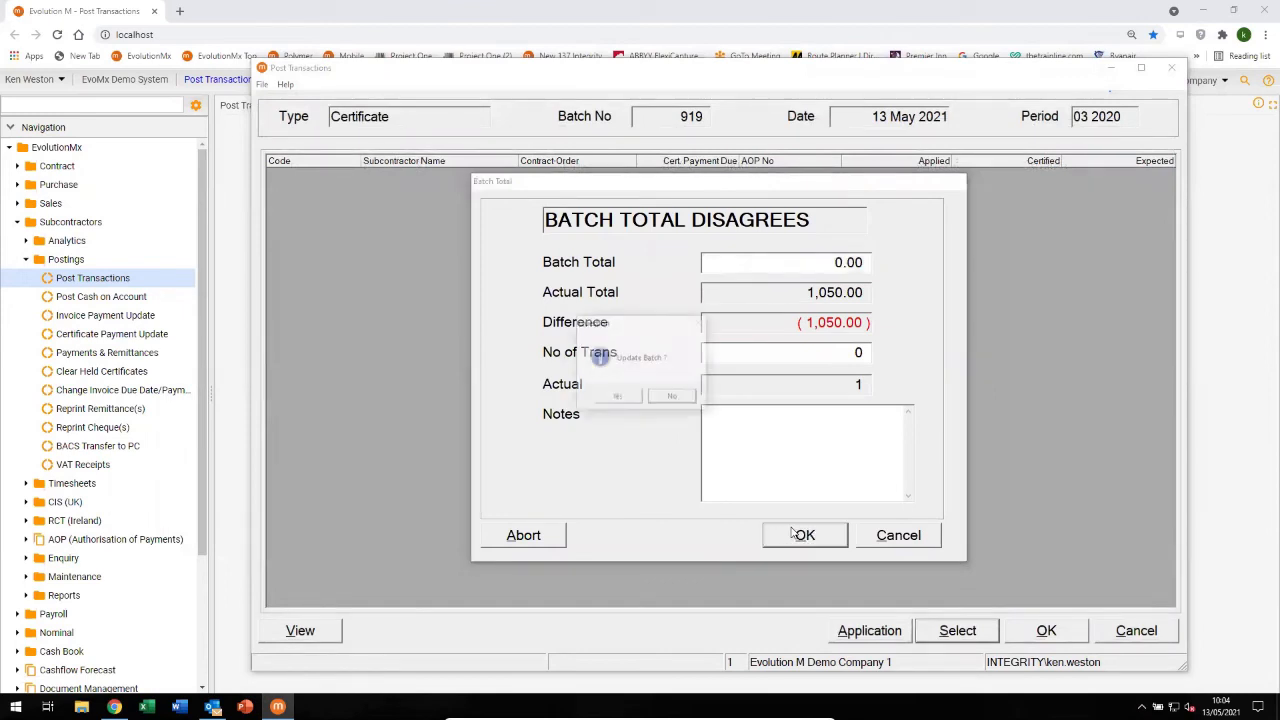
pyautogui.click(619, 397)
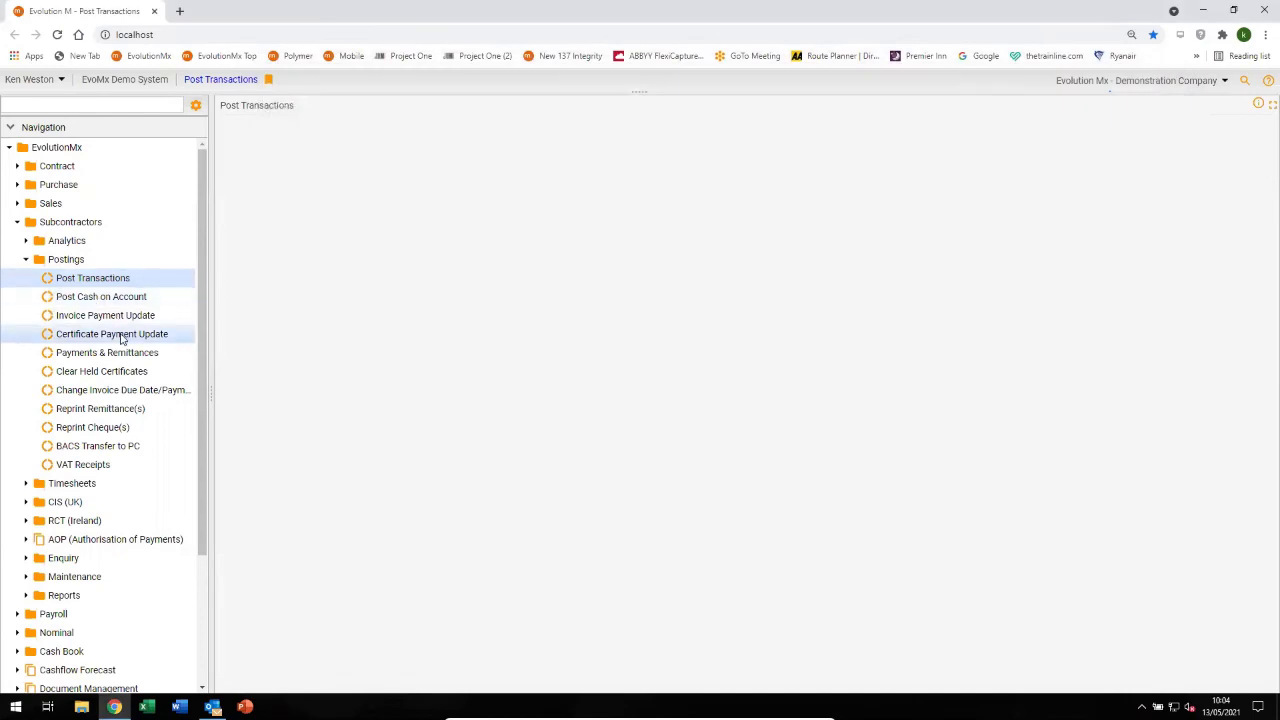
# List the certificates due for payment up to 30 June 2021 in Certificate Payment Update.
pyautogui.click(121, 335)
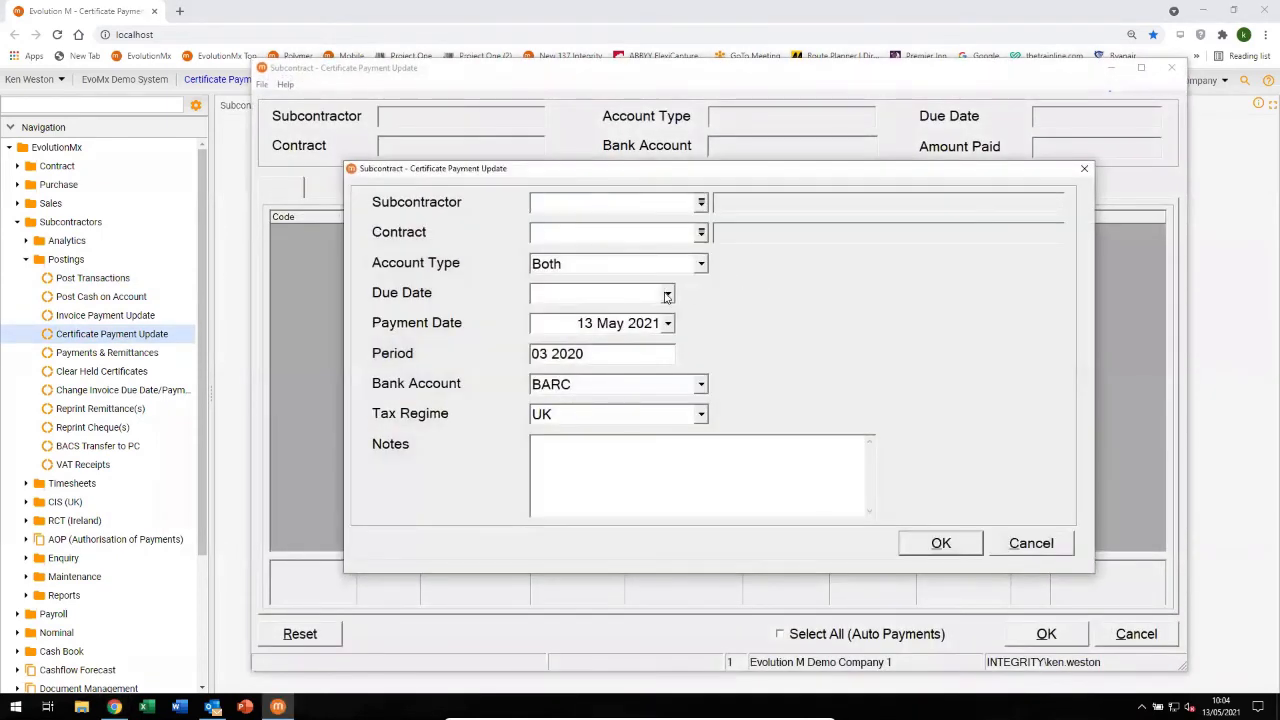
pyautogui.click(667, 296)
pyautogui.click(737, 318)
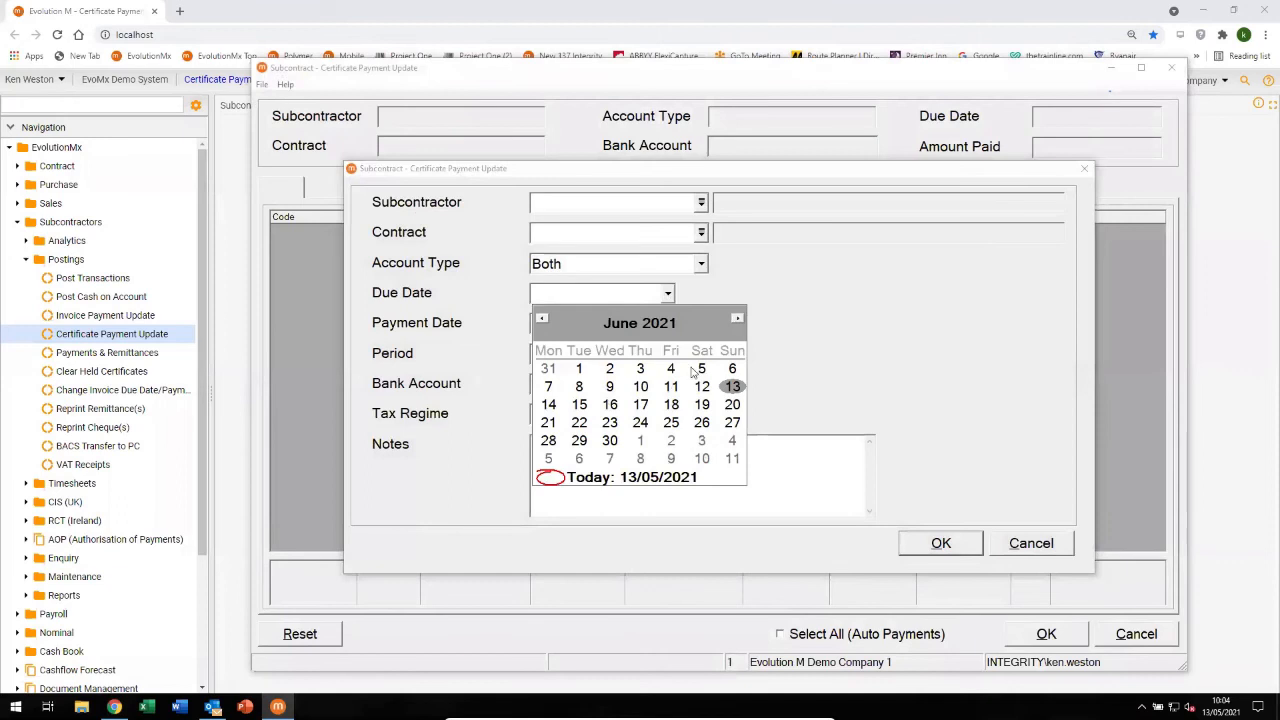
pyautogui.click(609, 440)
pyautogui.click(925, 542)
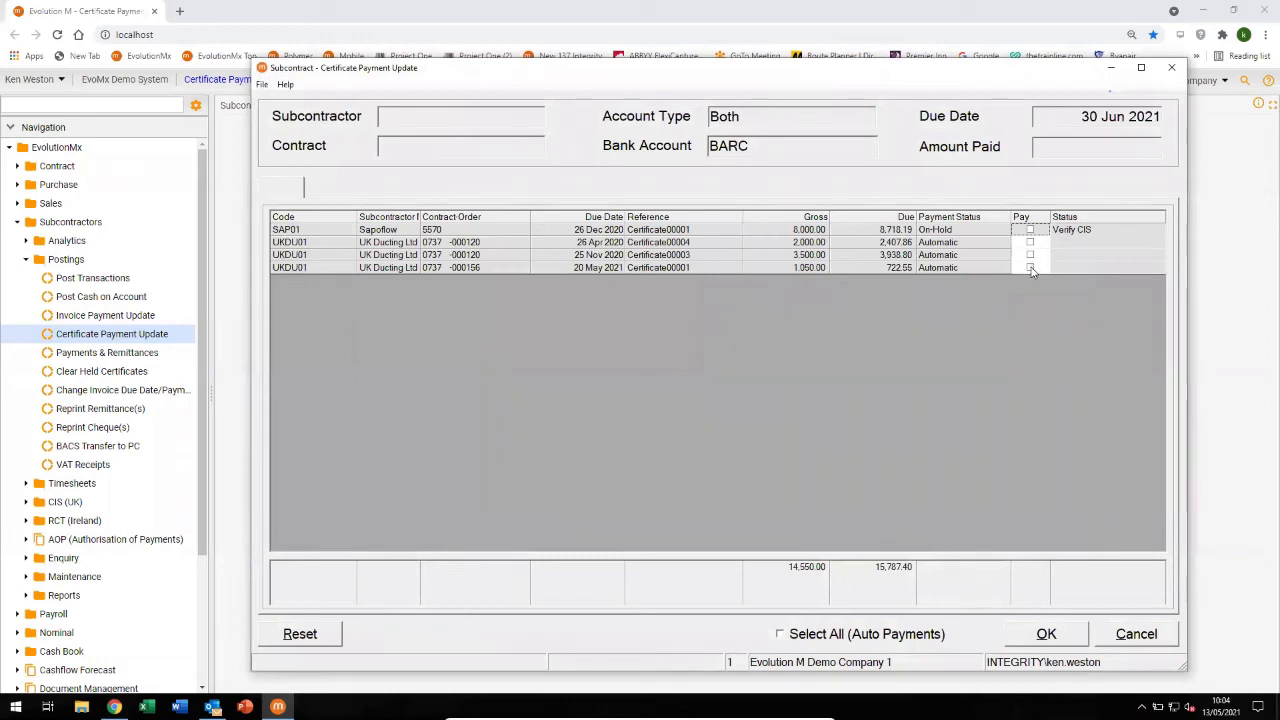
# Mark UK Ducting Ltd's certificate due 20 May 2021 for payment and confirm the BACS payment batch.
pyautogui.click(1031, 268)
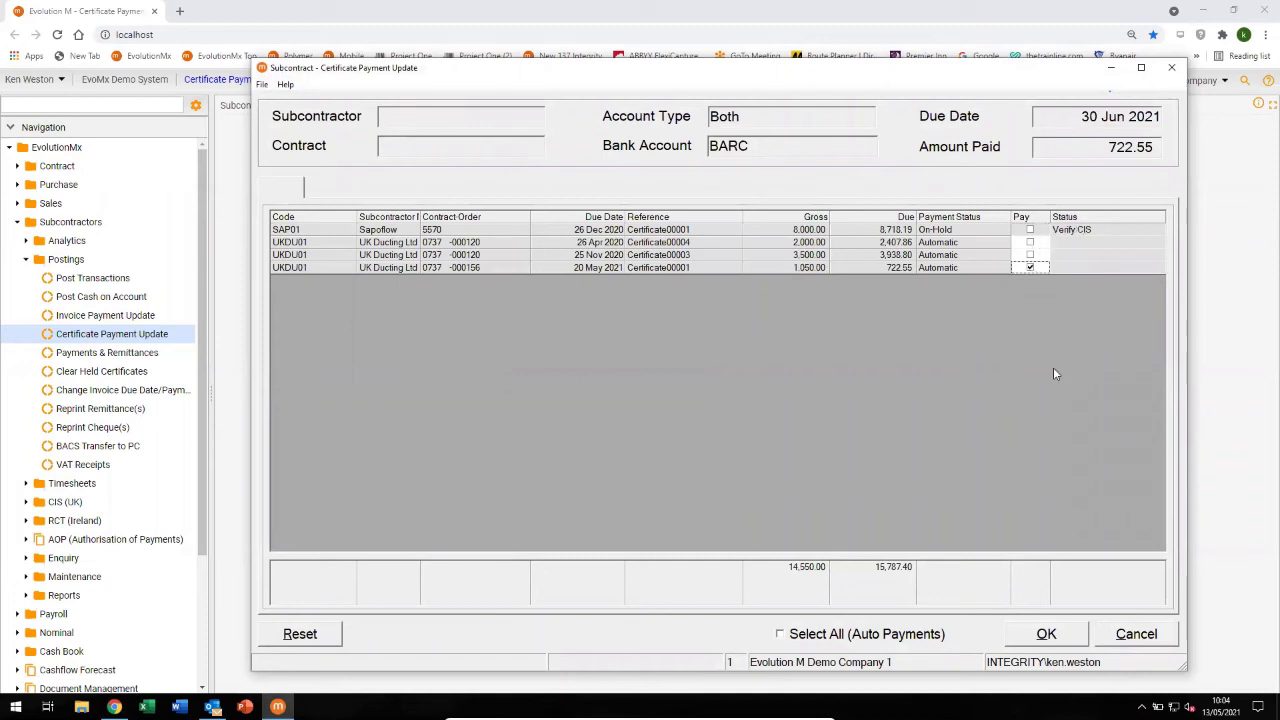
pyautogui.click(1041, 638)
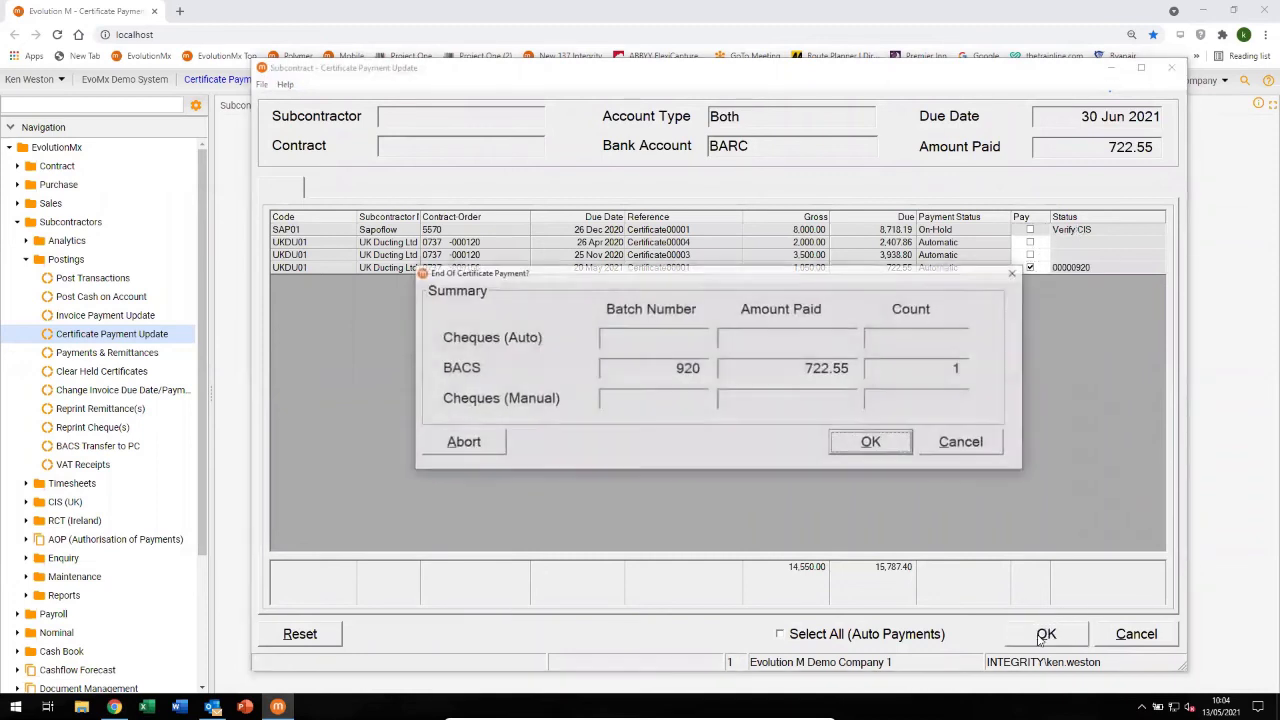
pyautogui.click(857, 446)
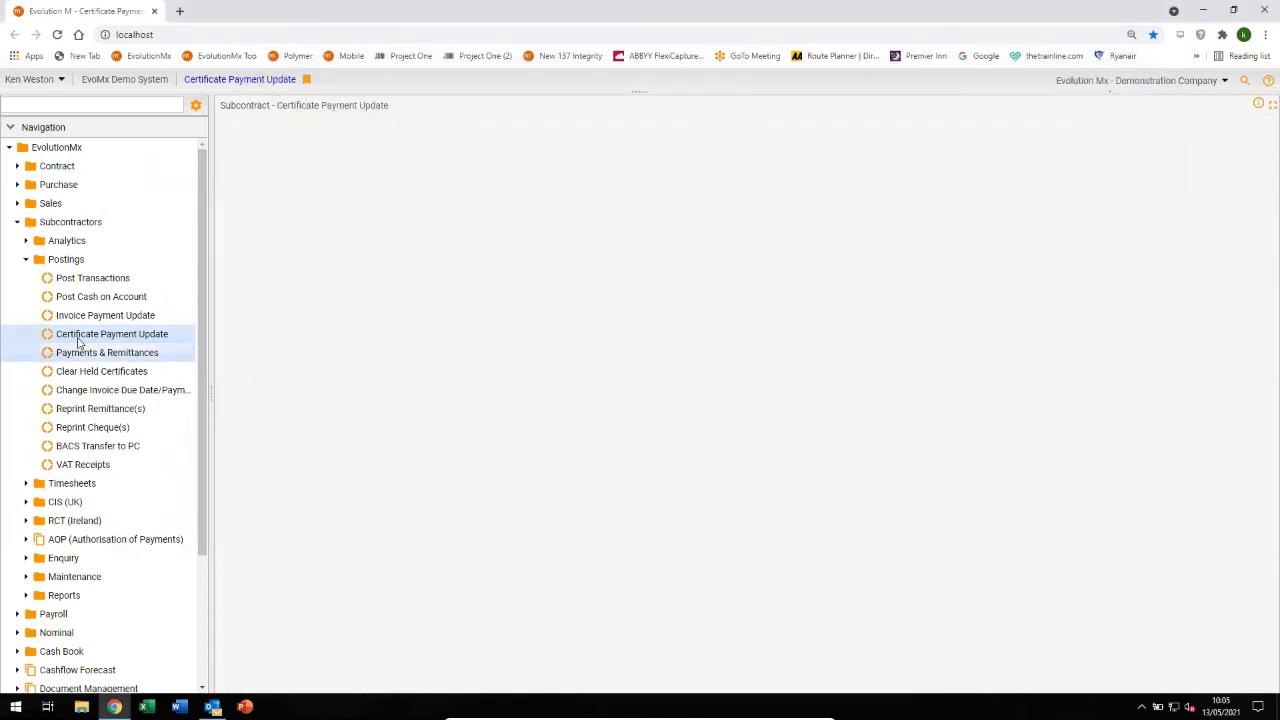
# Produce the payment certificate for BACS batch 920, review it, and leave Payments & Remittances without printing.
pyautogui.click(104, 357)
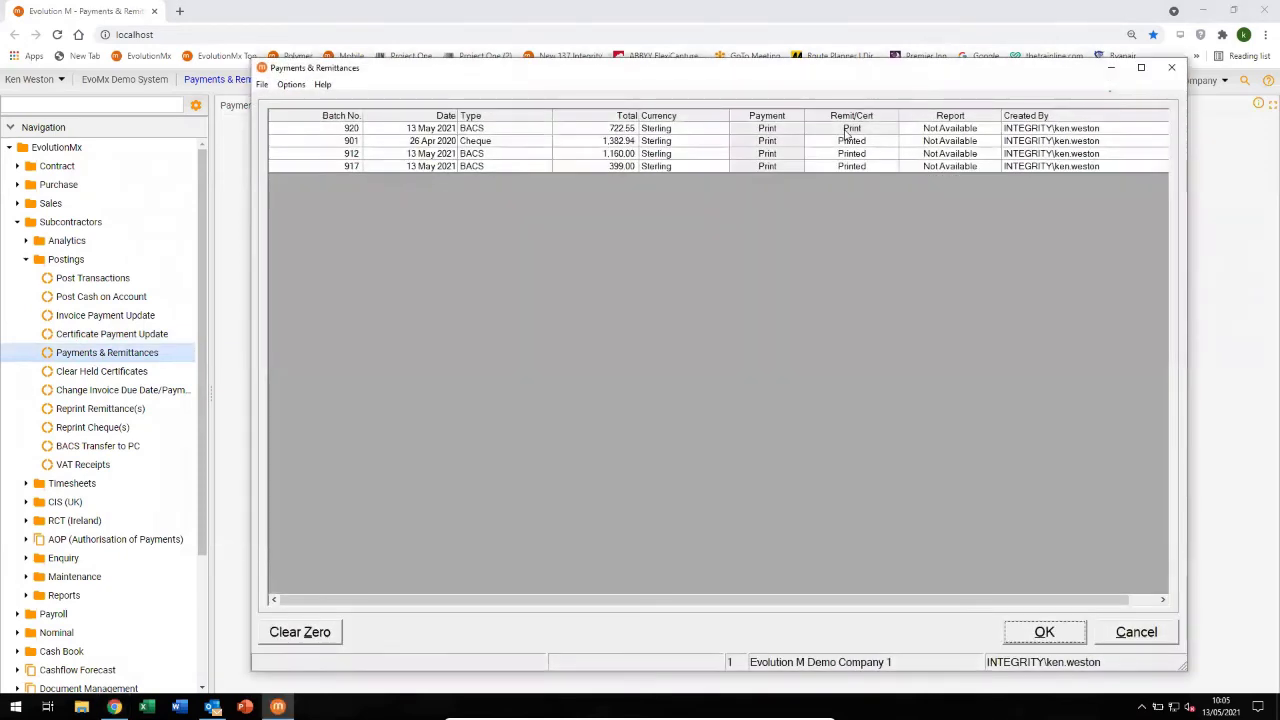
pyautogui.click(845, 133)
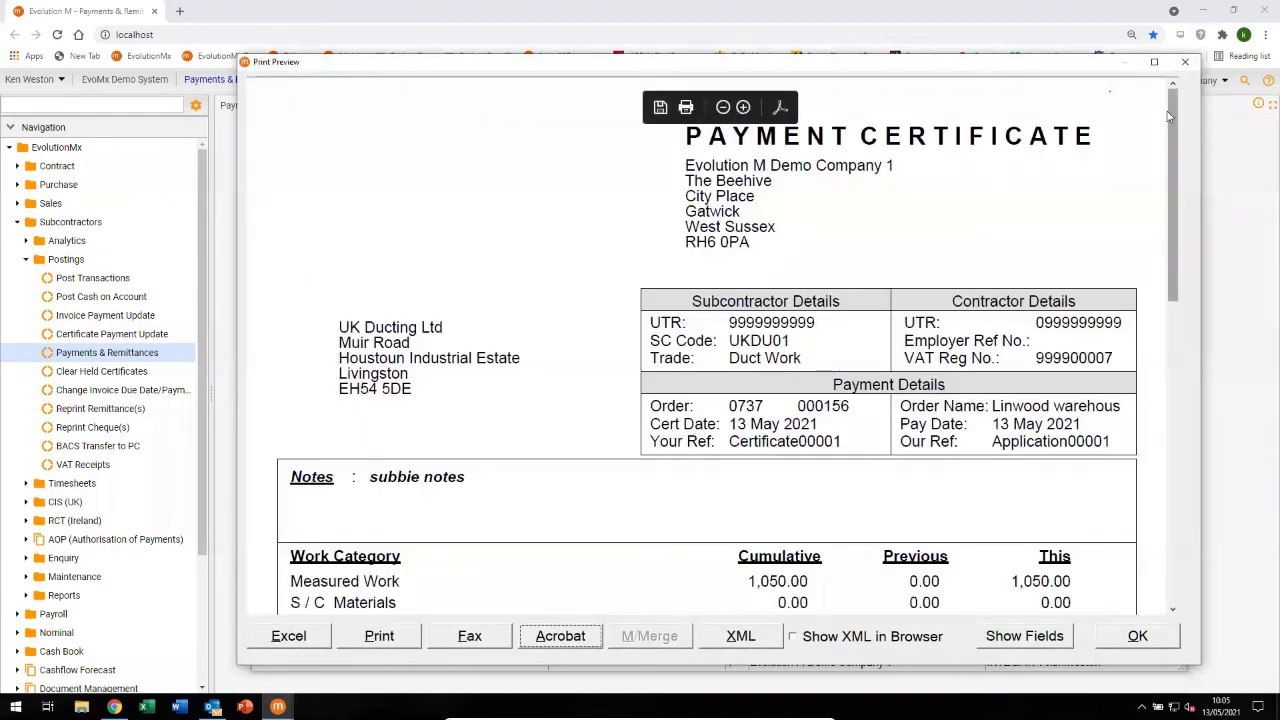
pyautogui.moveTo(1175, 136); pyautogui.dragTo(1182, 330)
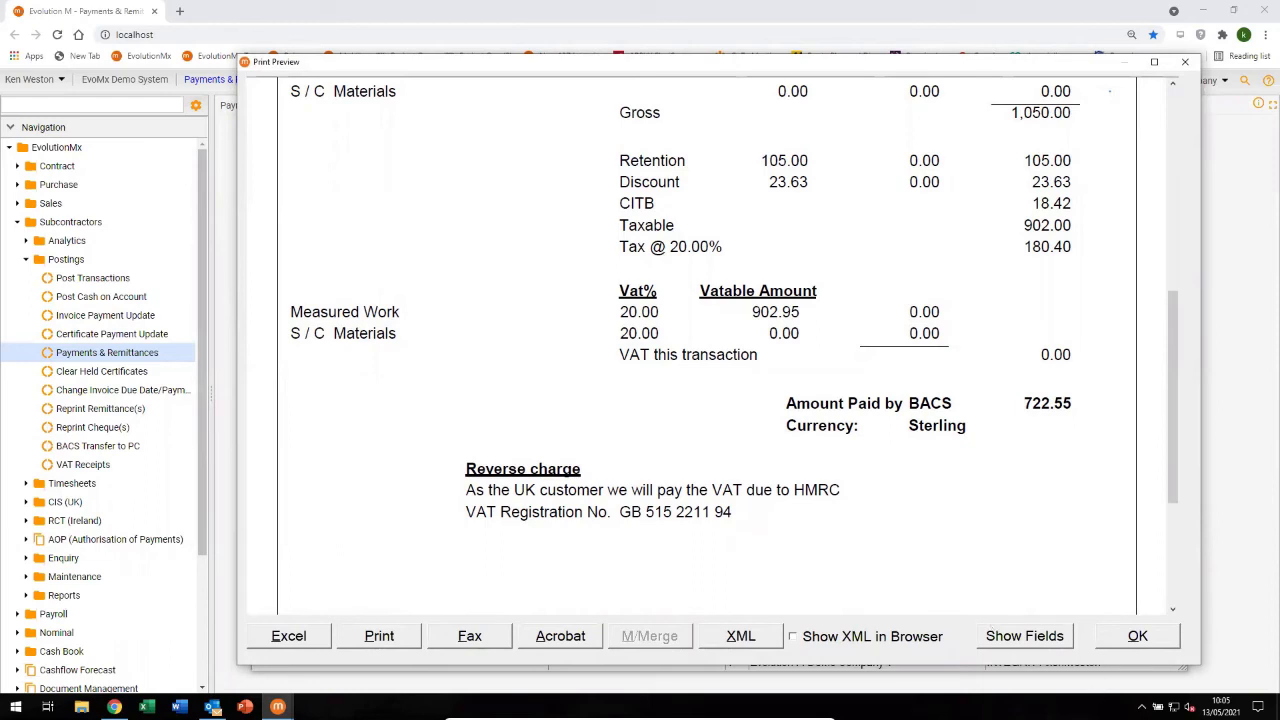
pyautogui.click(1135, 633)
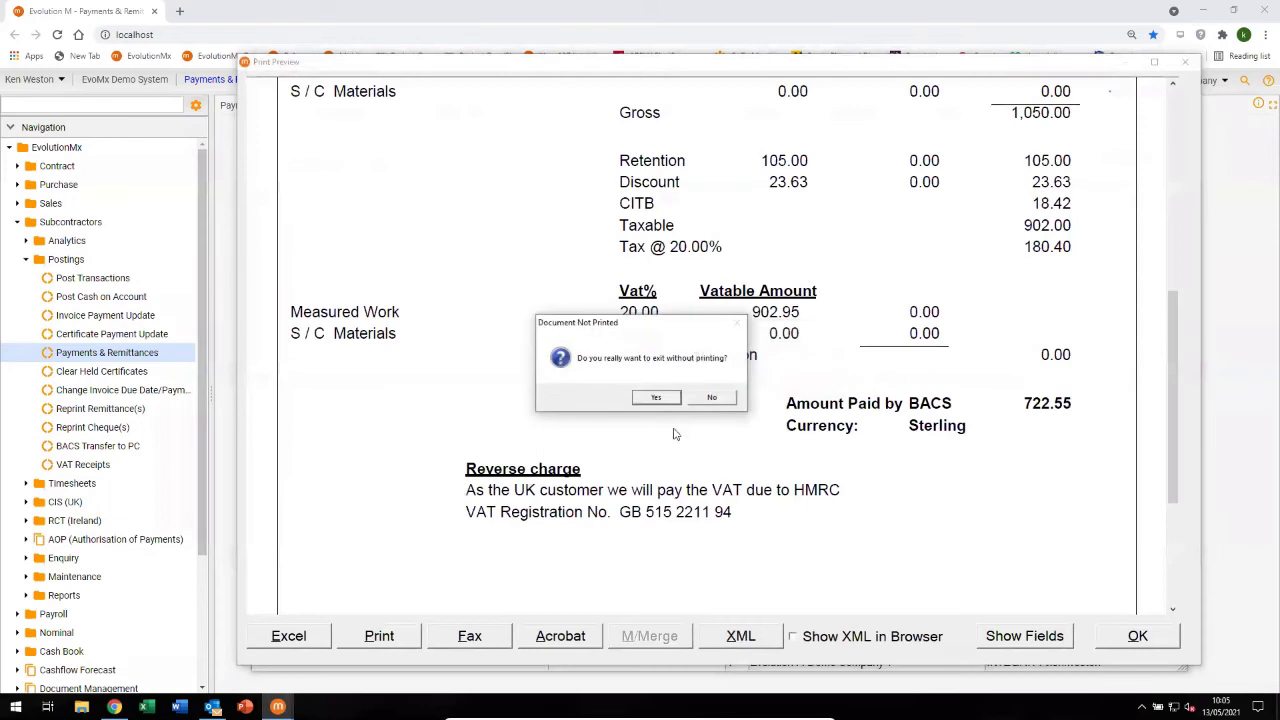
pyautogui.click(654, 398)
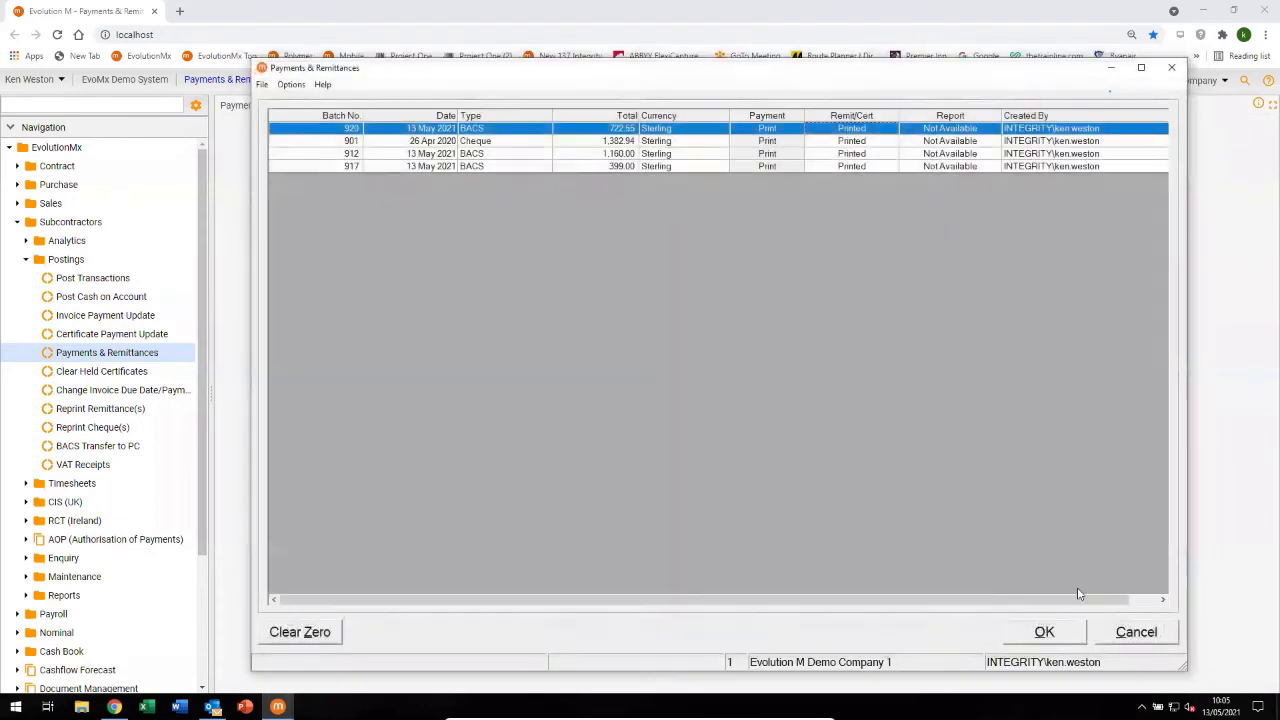
pyautogui.click(1122, 634)
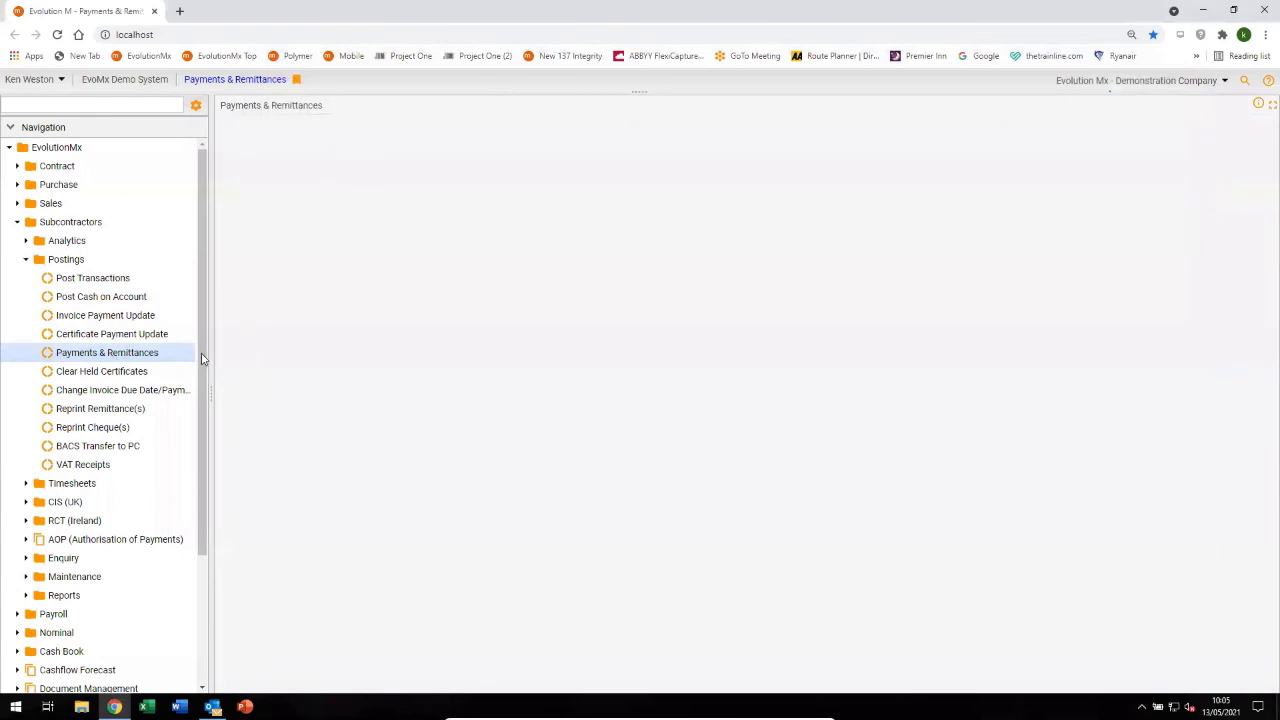
# Open the CIS (UK) Monthly Statement and set its tax month ending to 5 June 2021.
pyautogui.click(26, 502)
pyautogui.moveTo(200, 444); pyautogui.dragTo(187, 523)
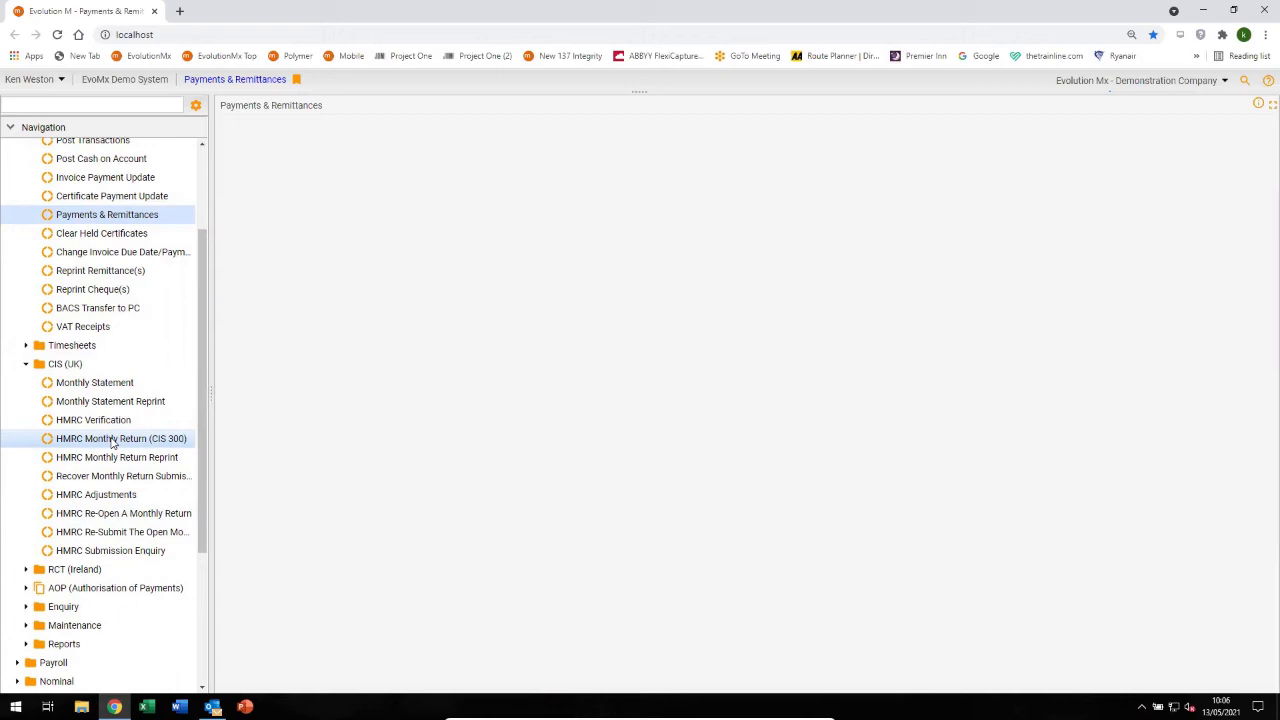
pyautogui.click(90, 387)
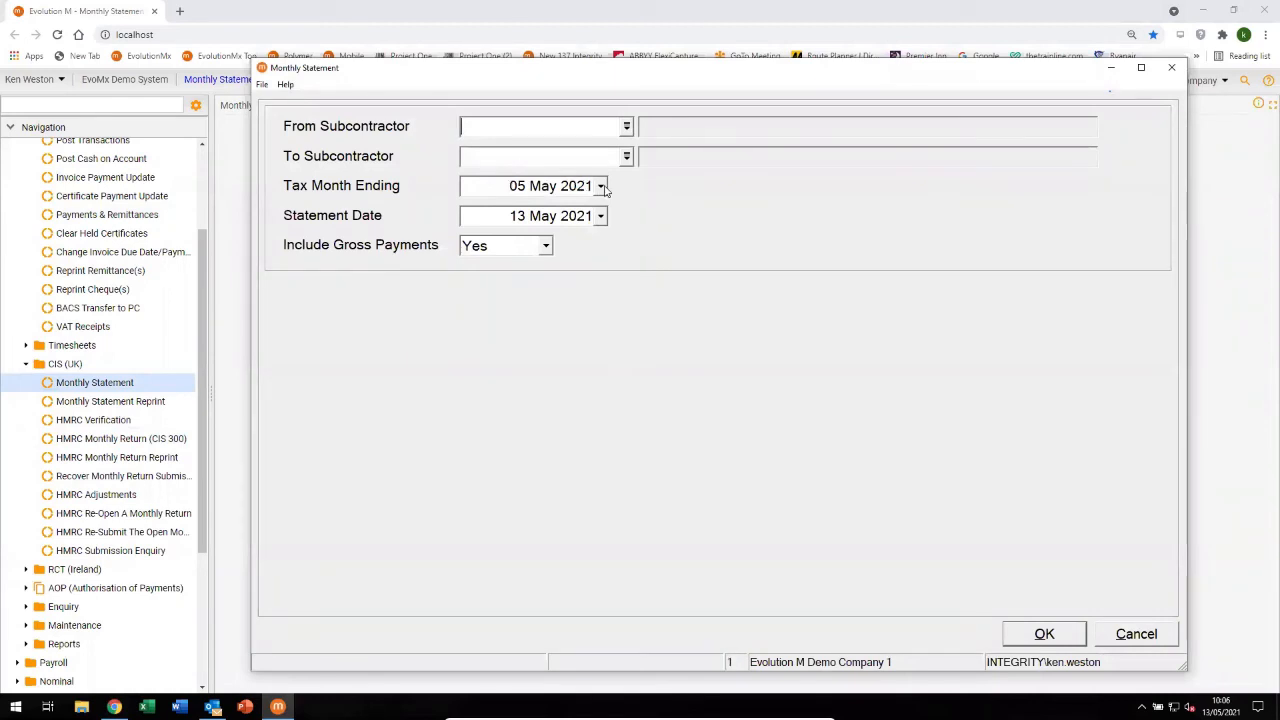
pyautogui.click(601, 187)
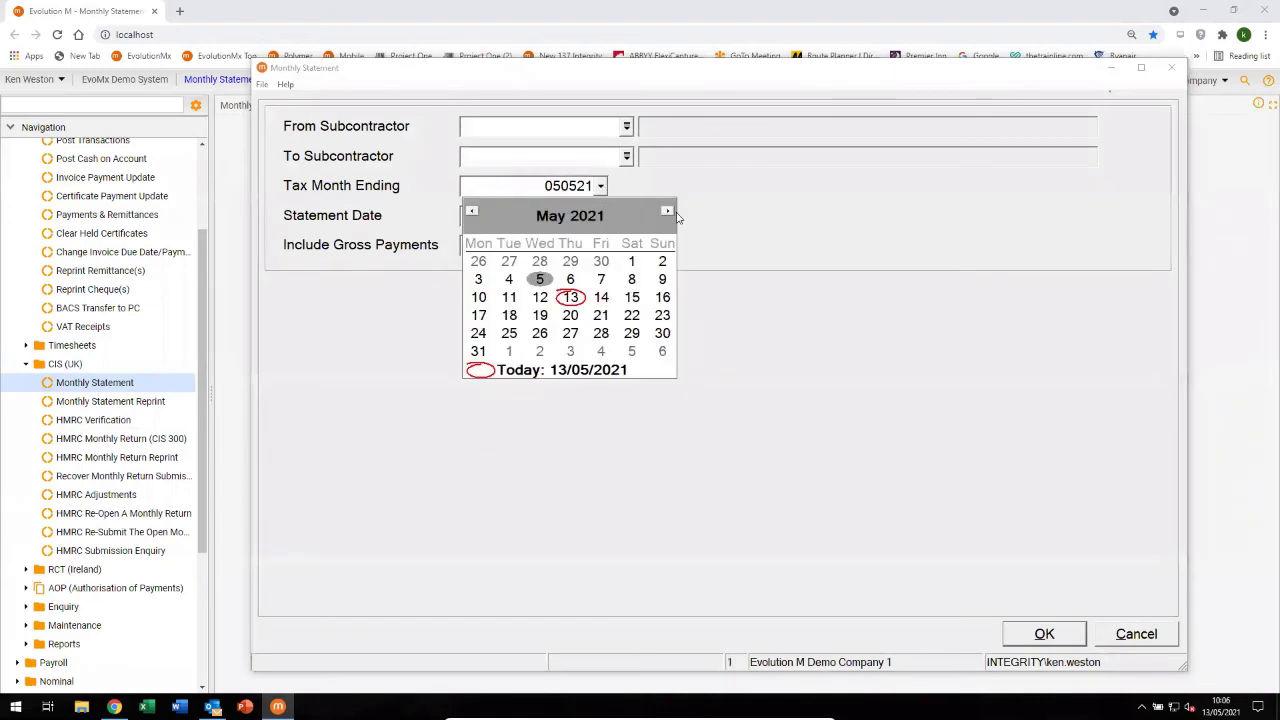
pyautogui.click(667, 212)
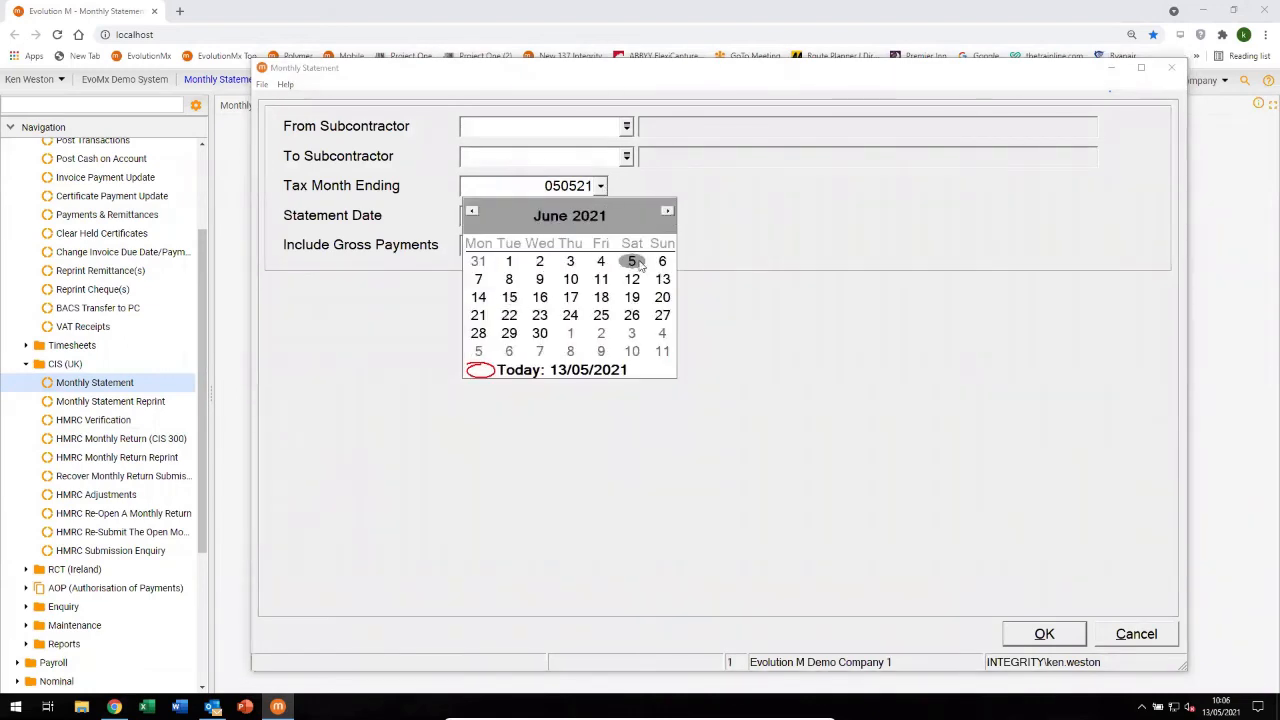
pyautogui.click(663, 261)
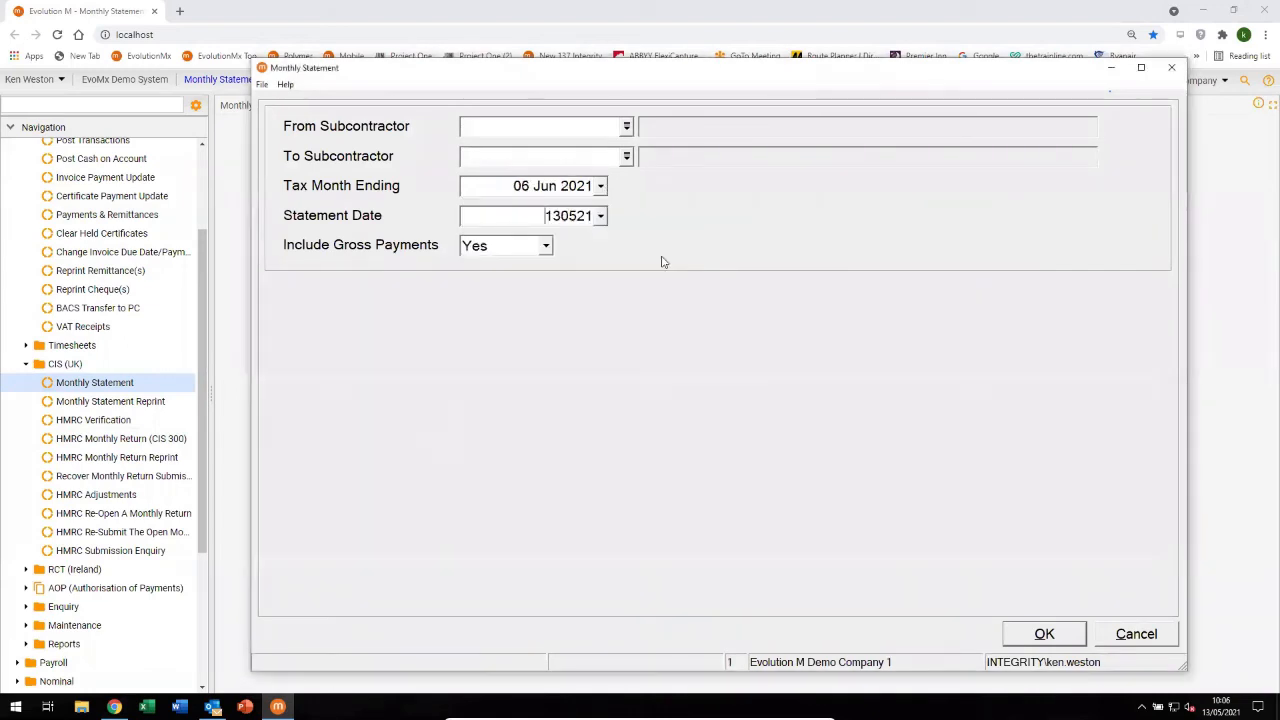
pyautogui.click(601, 188)
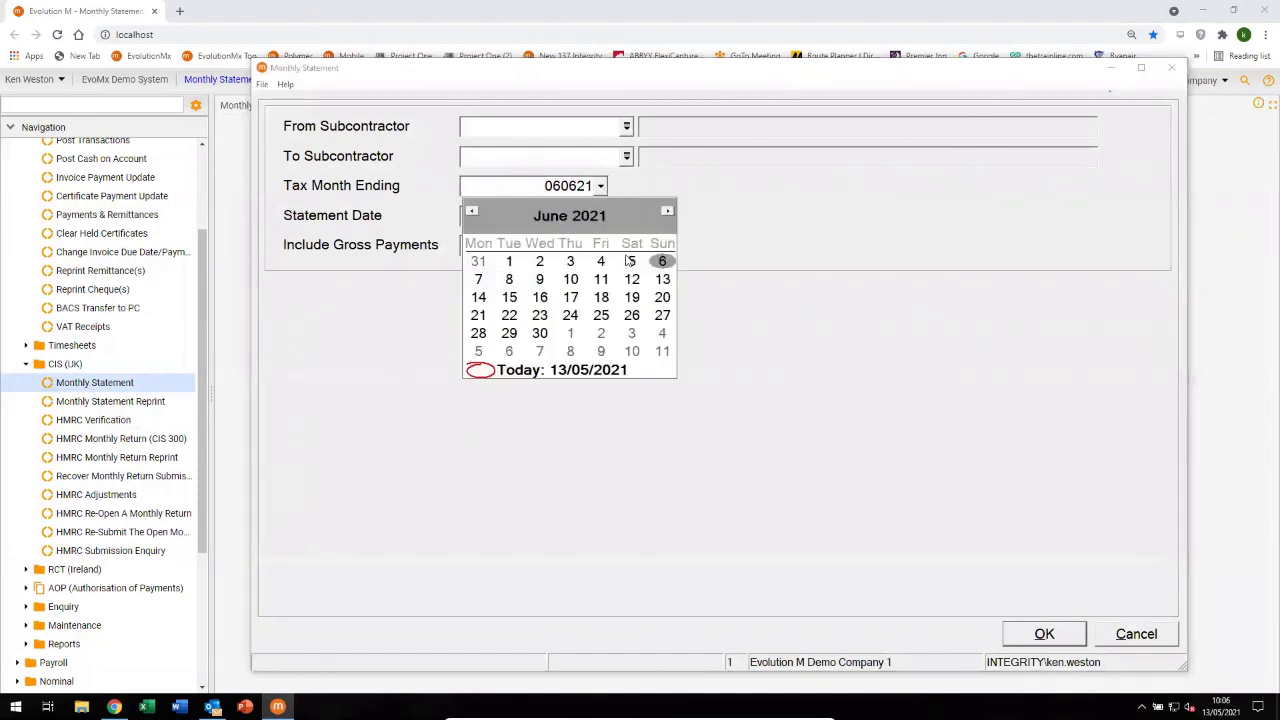
pyautogui.click(631, 262)
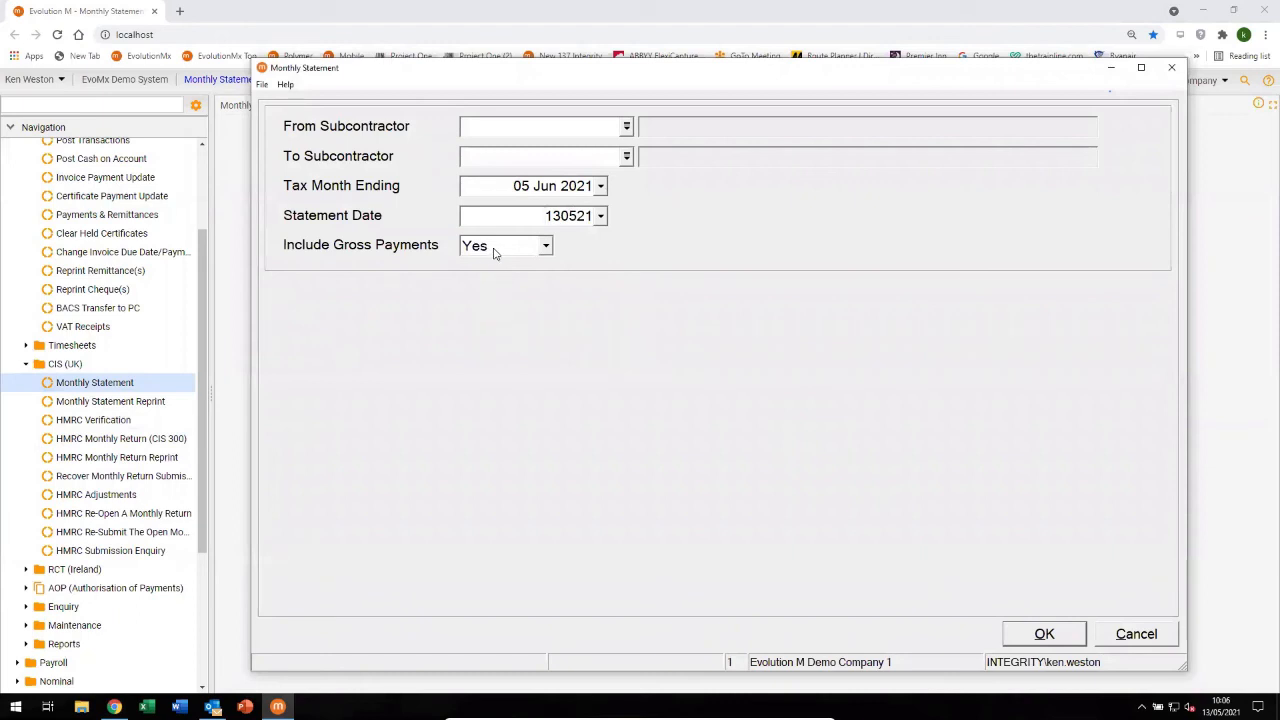
# Run the CIS monthly statements dated 13 May 2021, preview the printed documents through to the last page, and close the preview.
pyautogui.click(1024, 634)
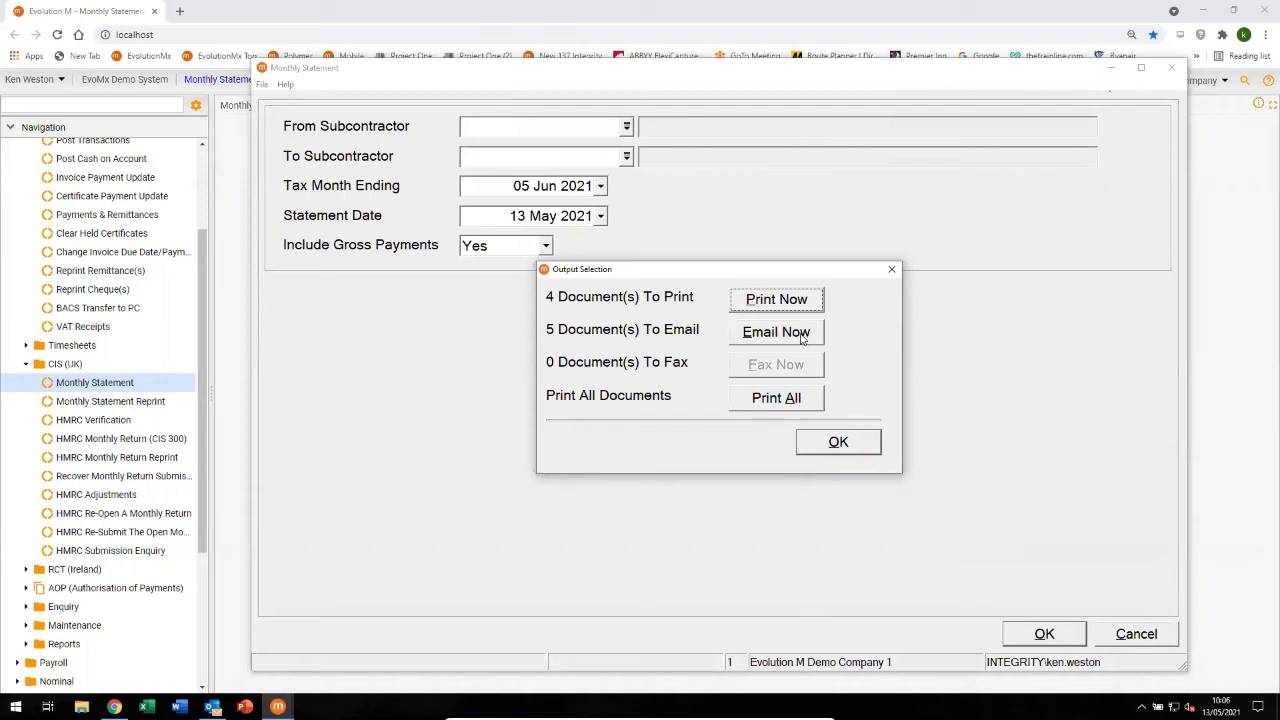
pyautogui.click(766, 301)
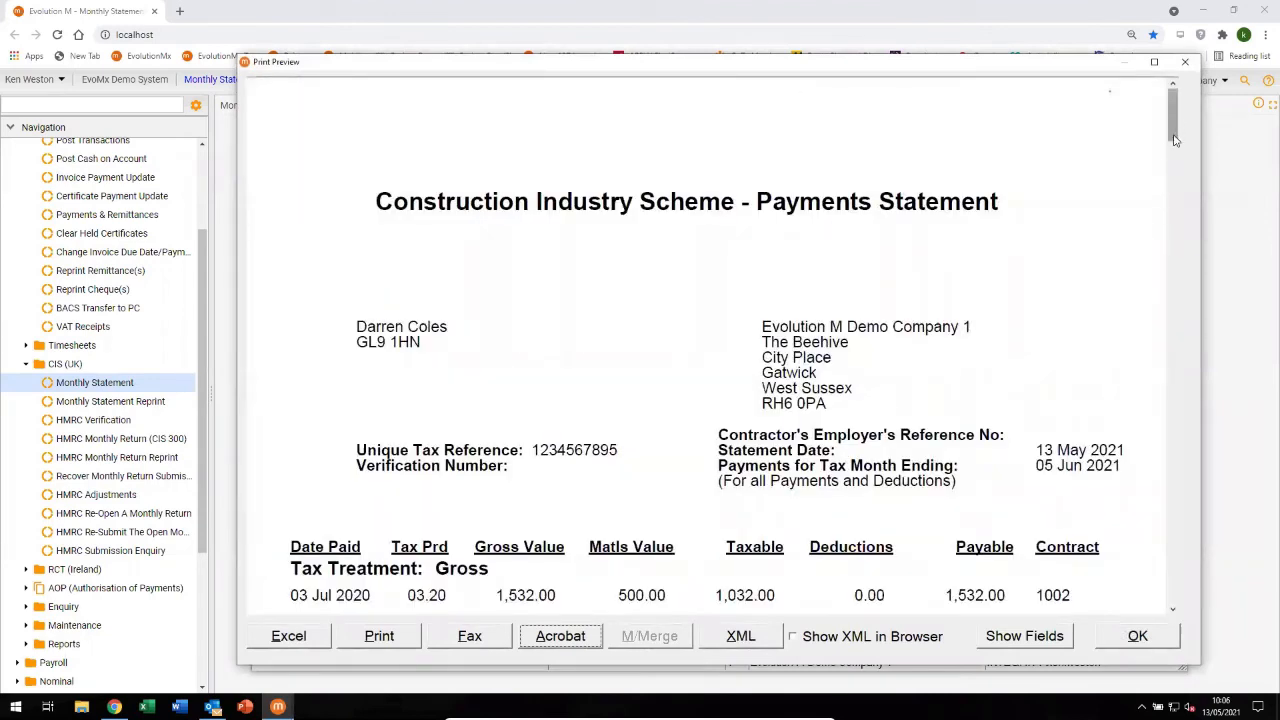
pyautogui.moveTo(1172, 133); pyautogui.dragTo(1183, 527)
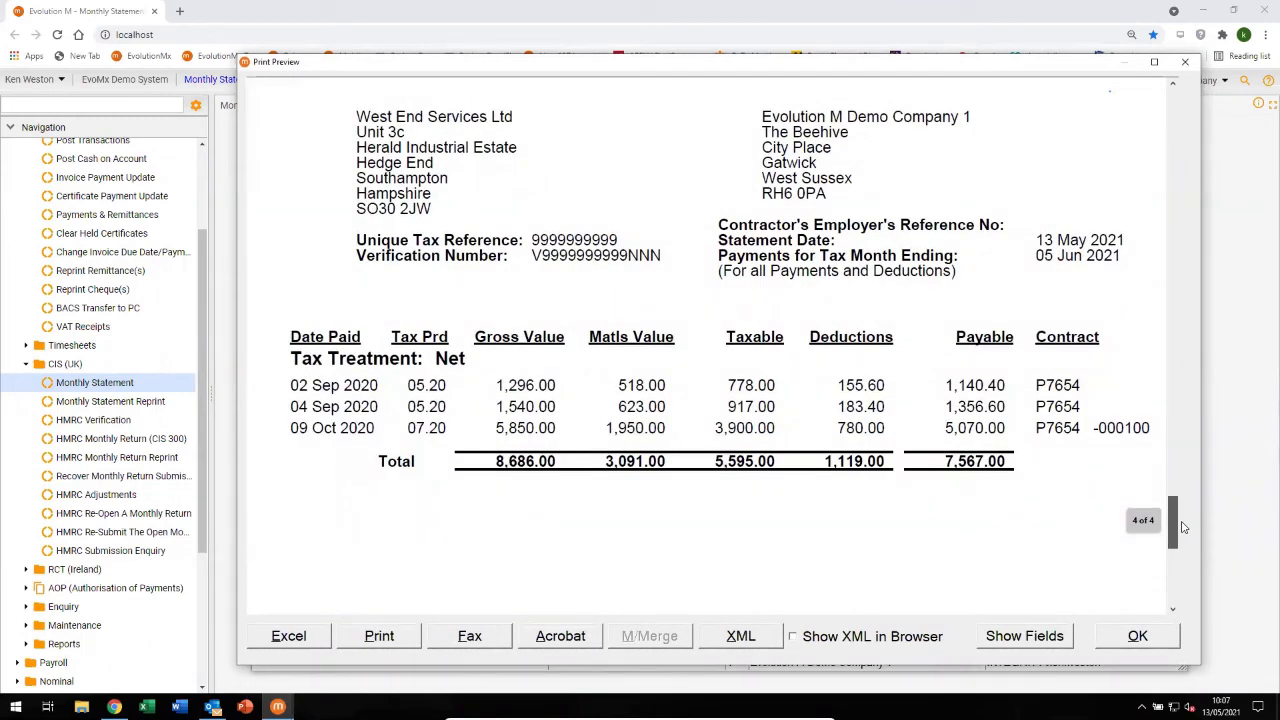
pyautogui.moveTo(1184, 527); pyautogui.dragTo(1183, 534)
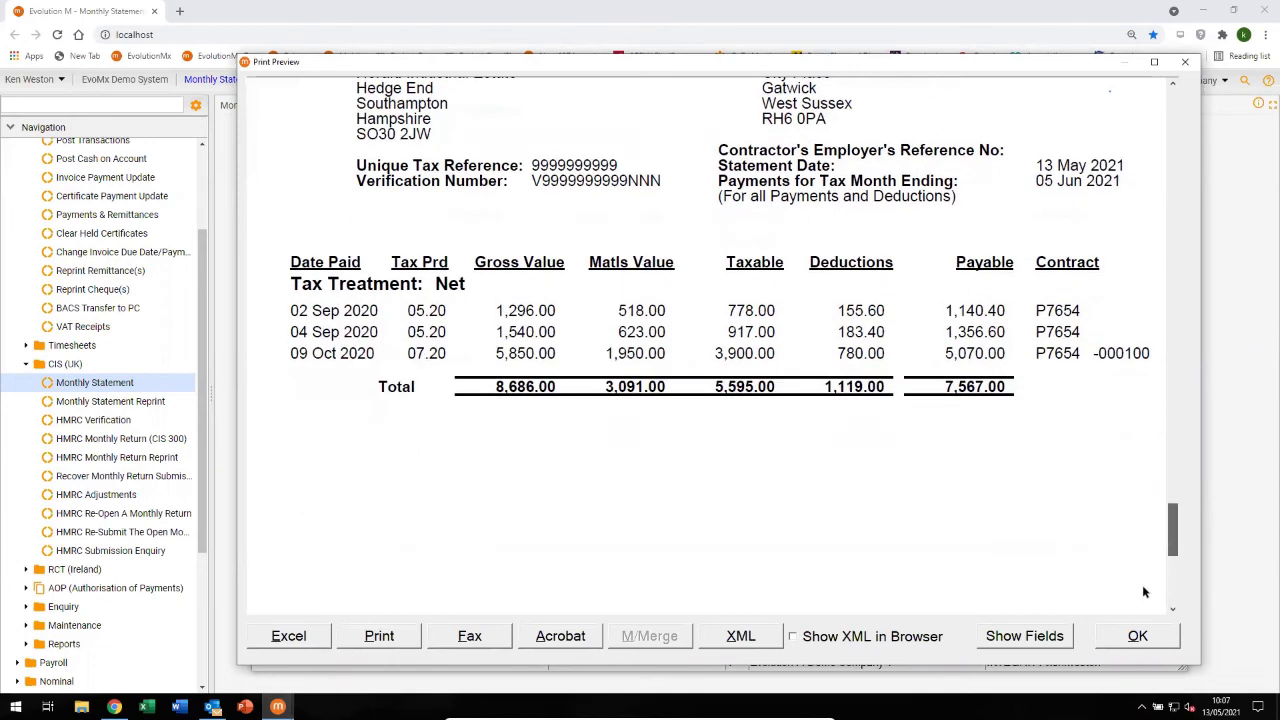
pyautogui.click(1137, 636)
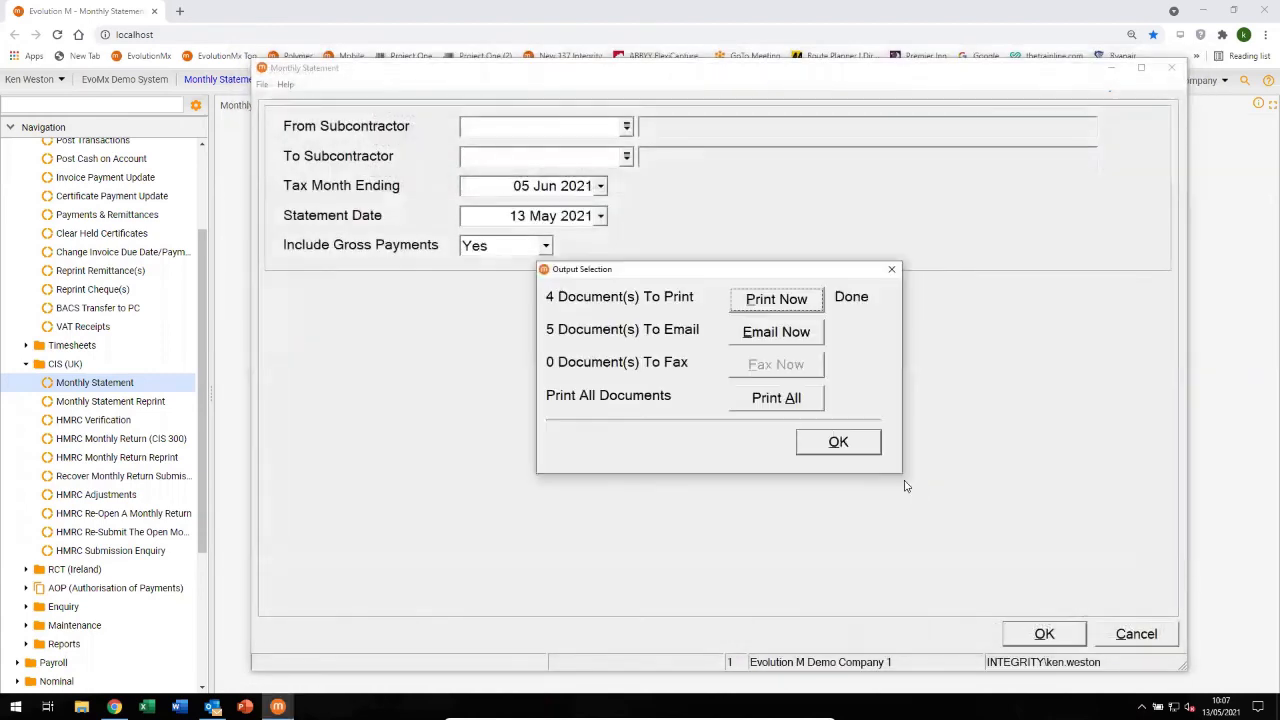
# Finish the statement output without emailing, review the internal Monthly Statement Summary, and accept the subcontractor statements.
pyautogui.click(827, 438)
pyautogui.click(684, 399)
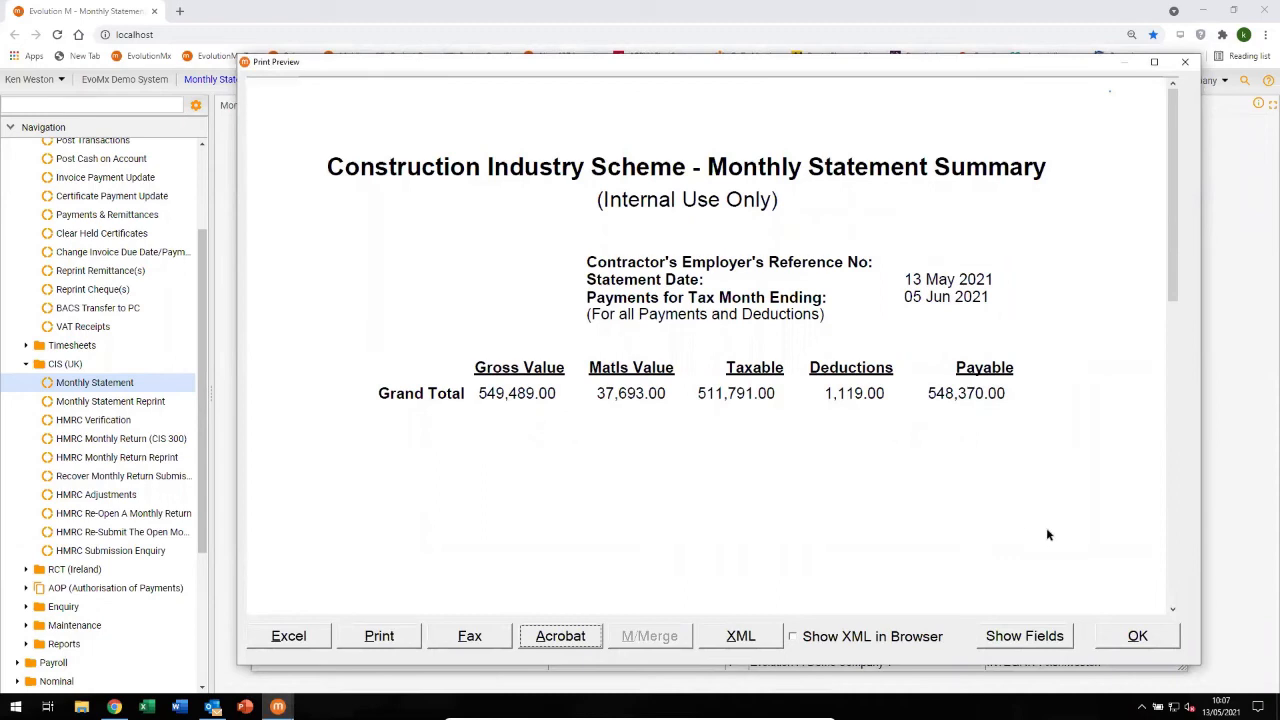
pyautogui.click(1137, 636)
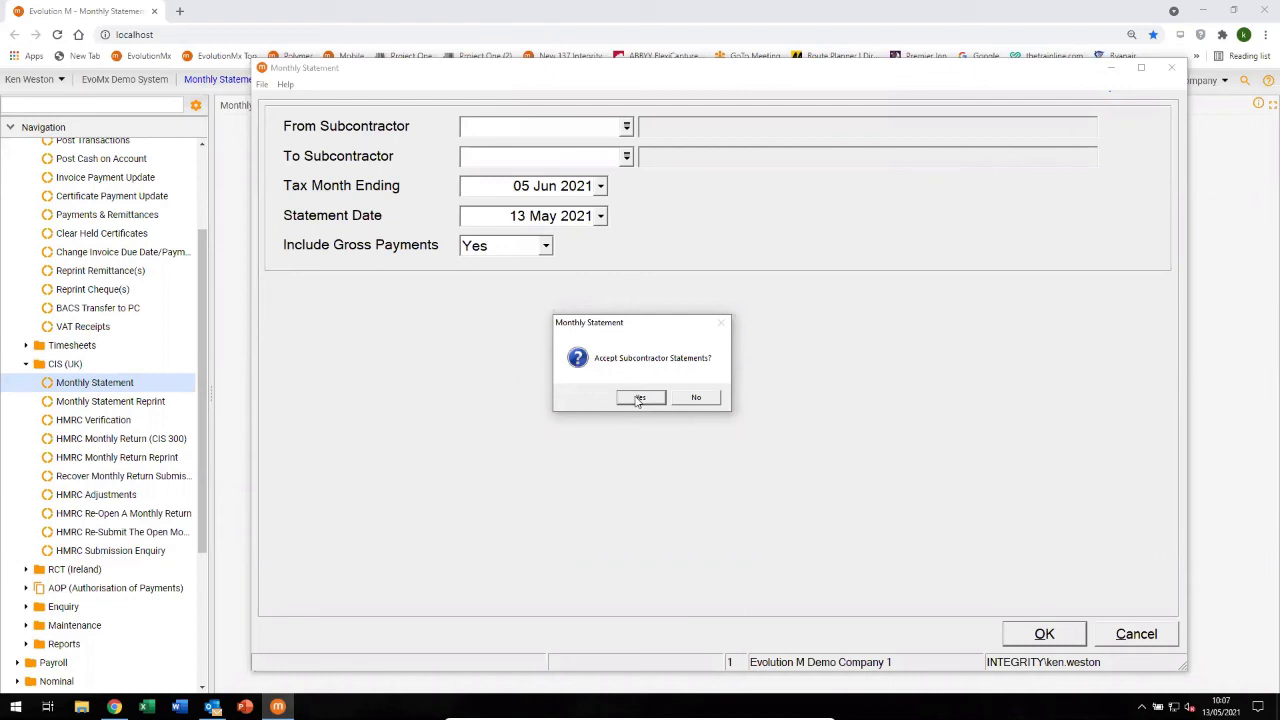
pyautogui.click(648, 398)
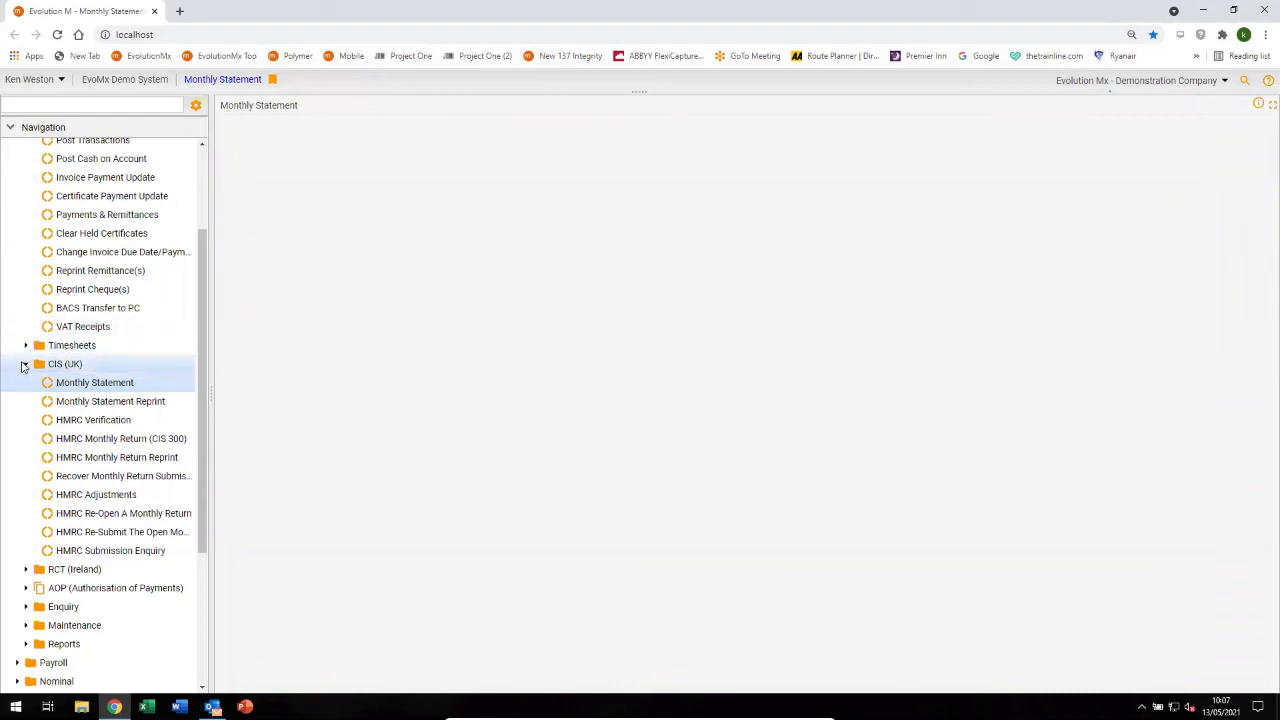
# Open the Subcontractor Skills analytics view and expand the Brickwork Level1 group to examine its operatives and expiry dates.
pyautogui.click(25, 365)
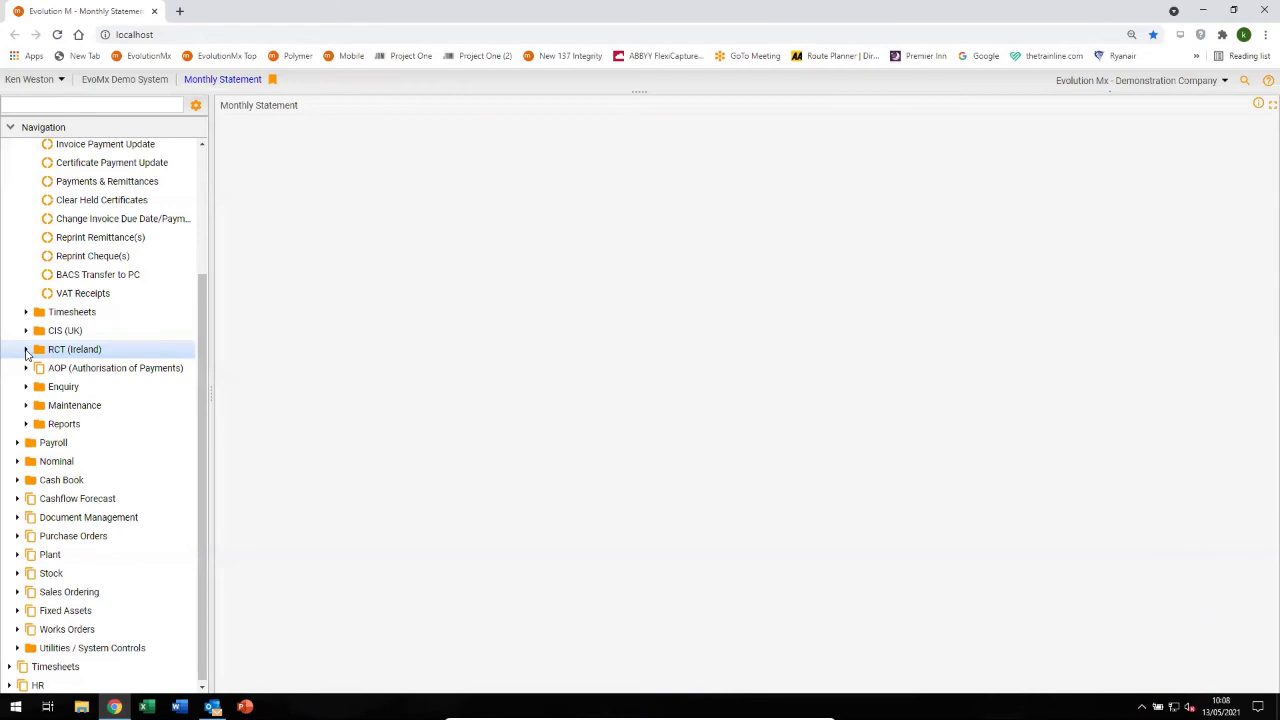
pyautogui.moveTo(202, 366); pyautogui.dragTo(33, 250)
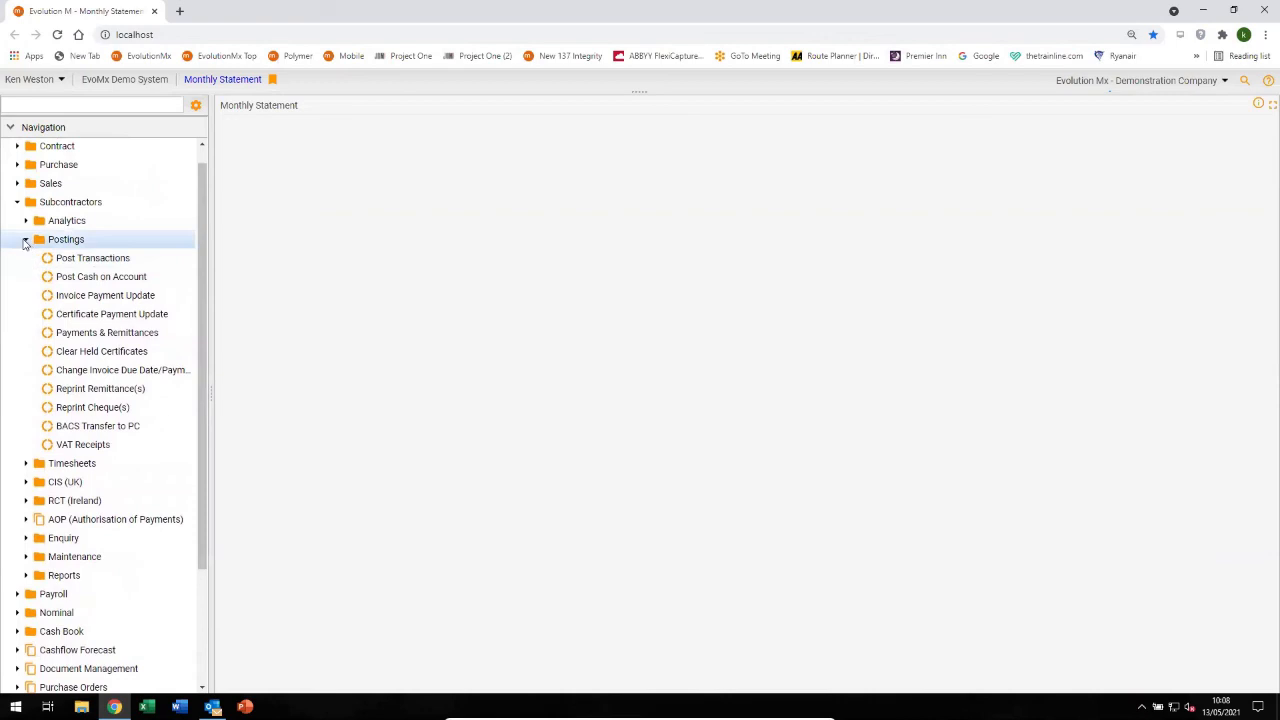
pyautogui.click(25, 243)
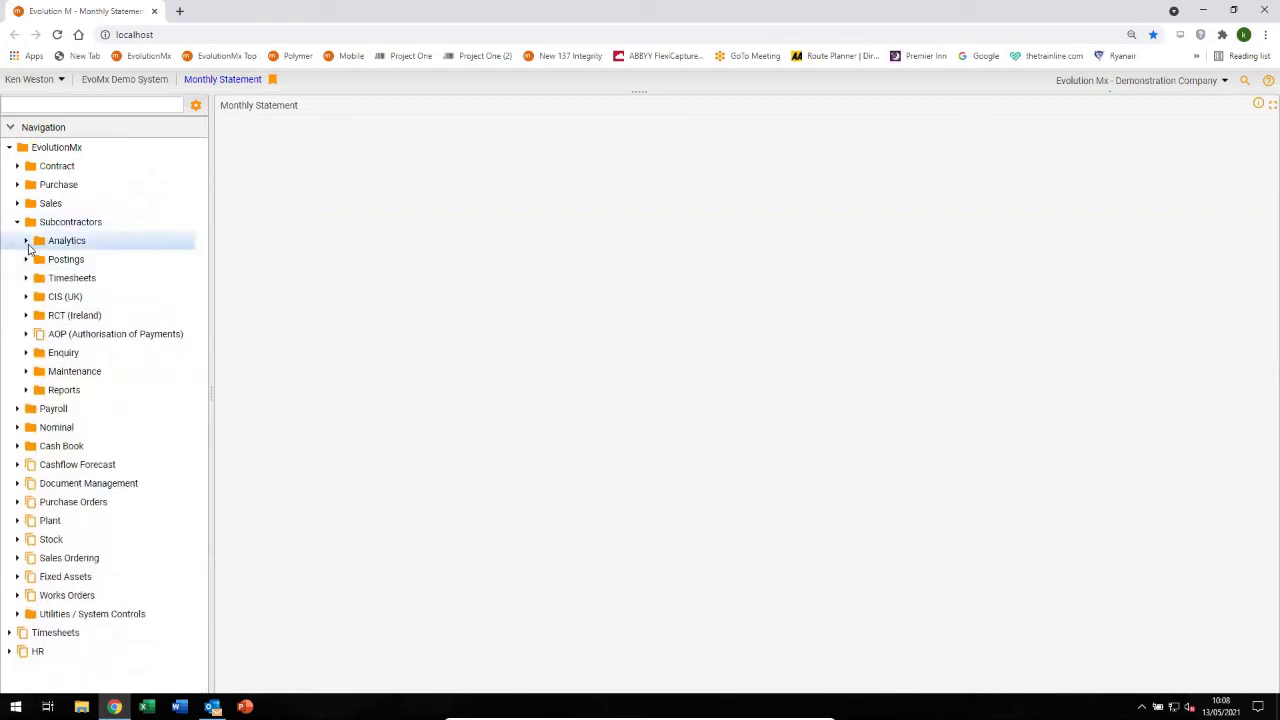
pyautogui.click(26, 242)
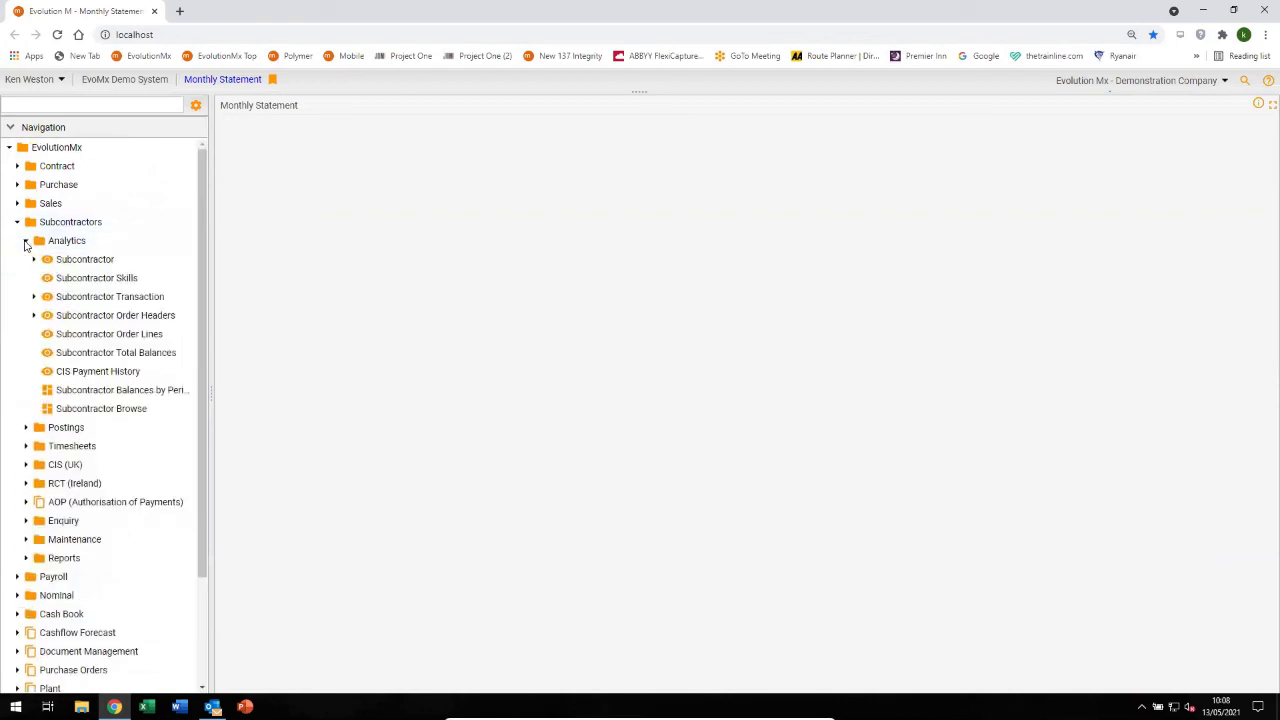
pyautogui.click(90, 279)
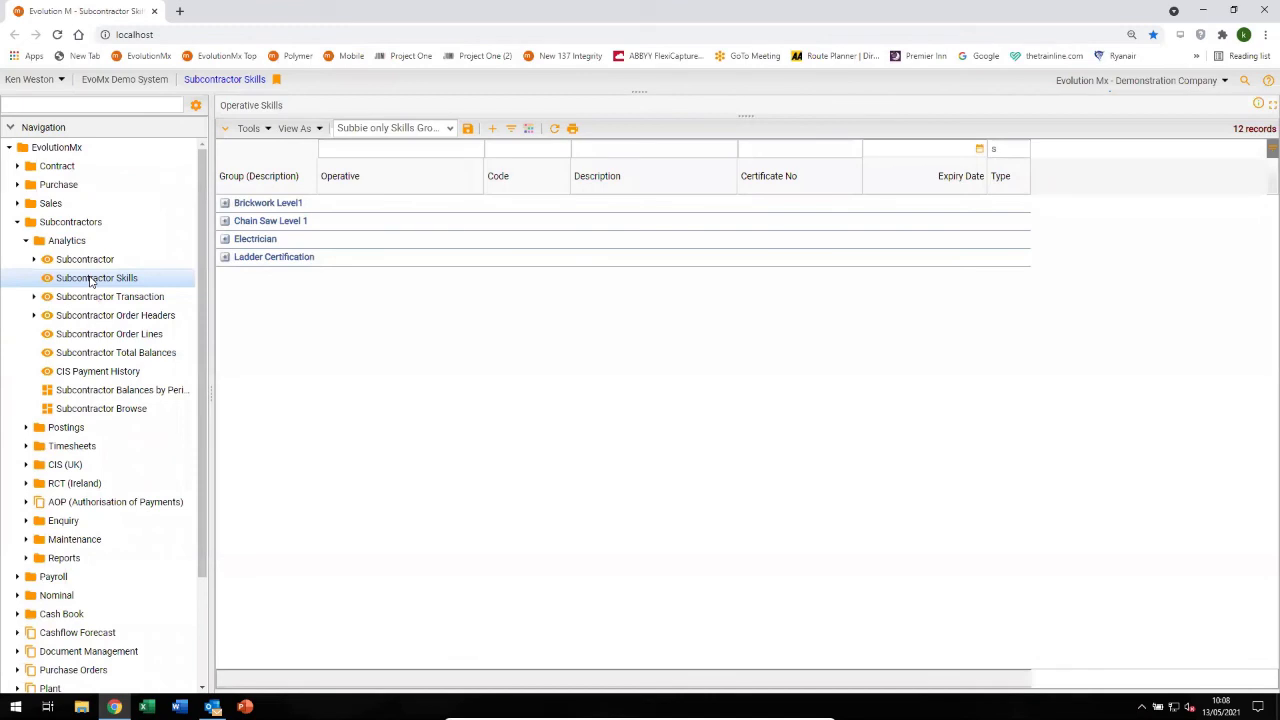
pyautogui.click(225, 203)
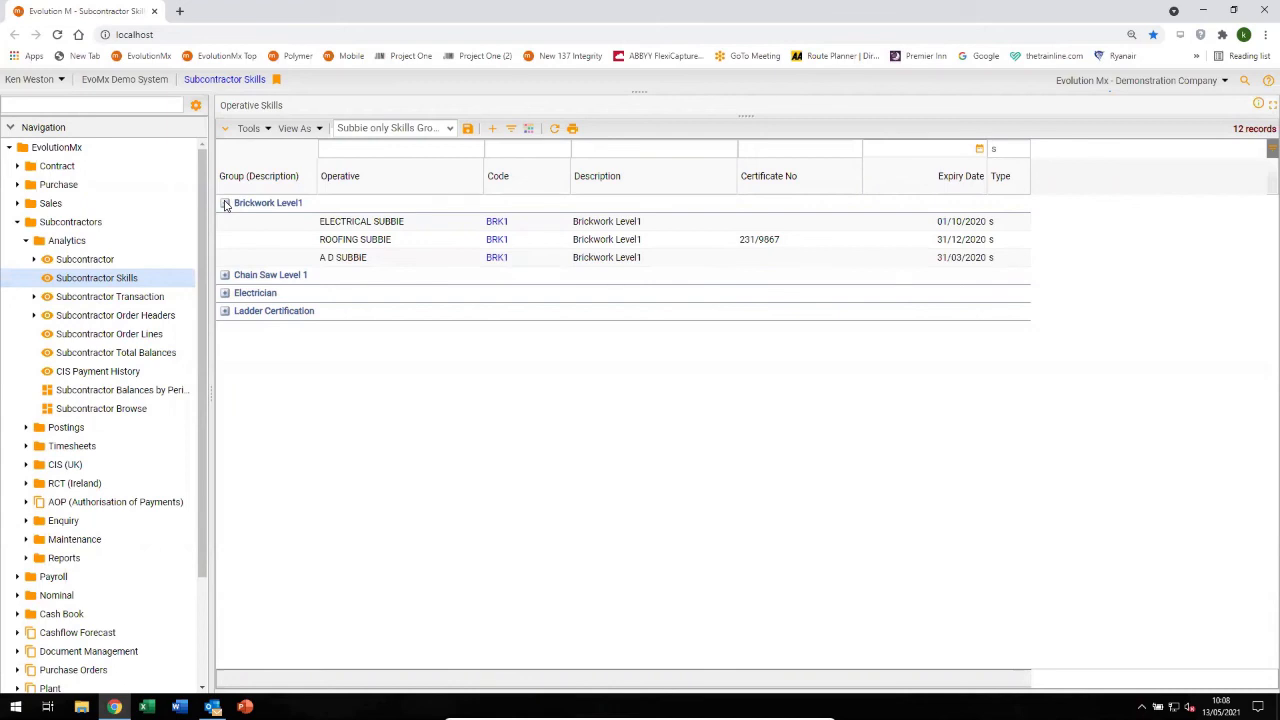
# Ungroup the operative skills list and filter the operatives by "a d".
pyautogui.rightClick(330, 176)
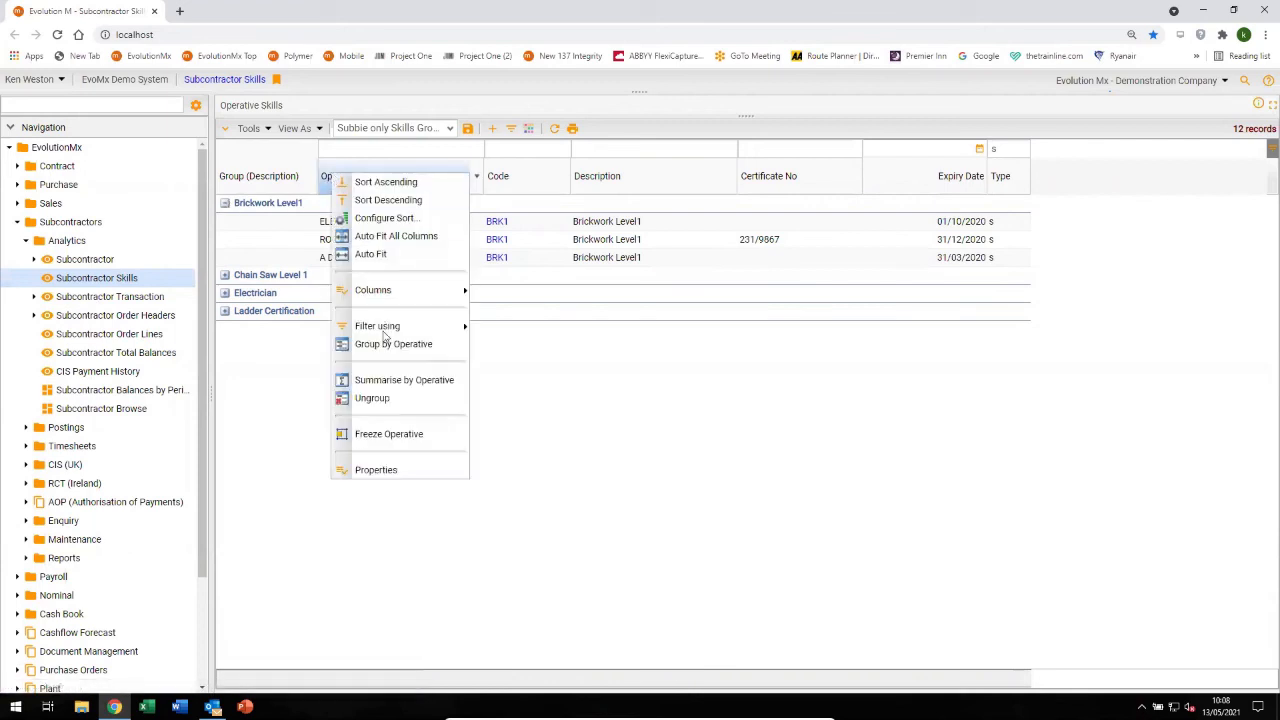
pyautogui.click(371, 399)
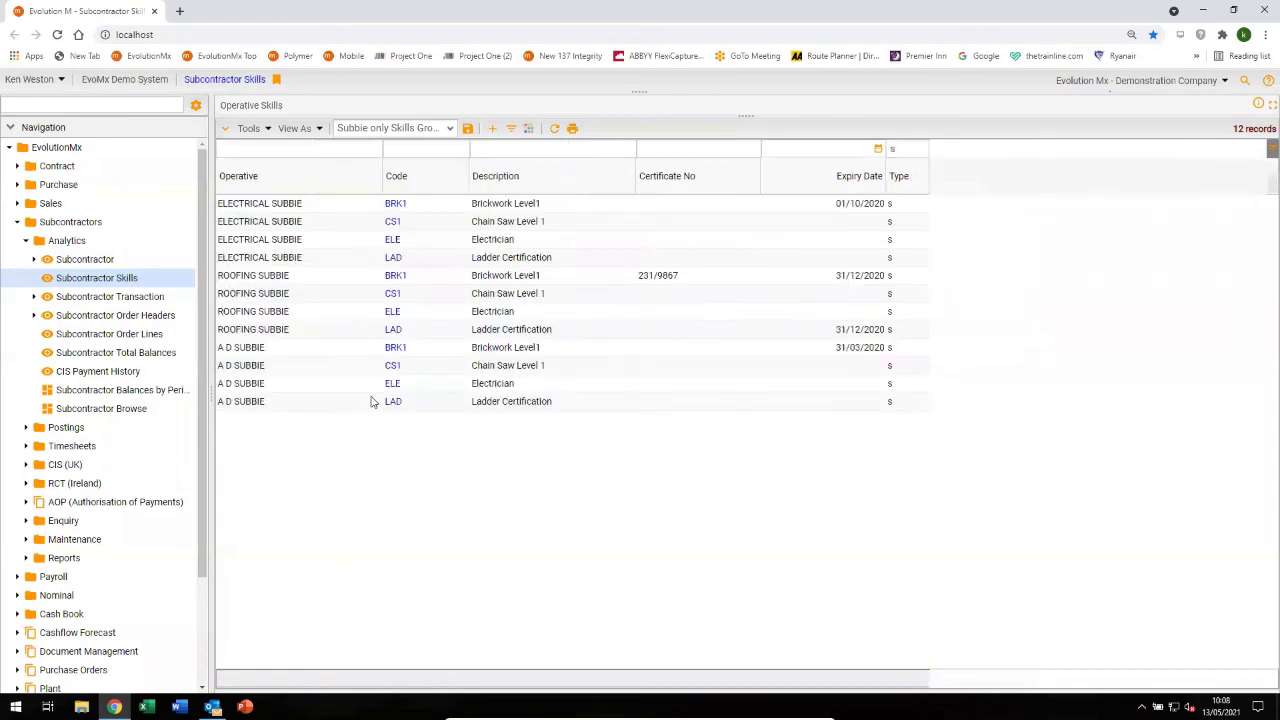
pyautogui.click(305, 147)
pyautogui.write('a d')
pyautogui.press('Return')
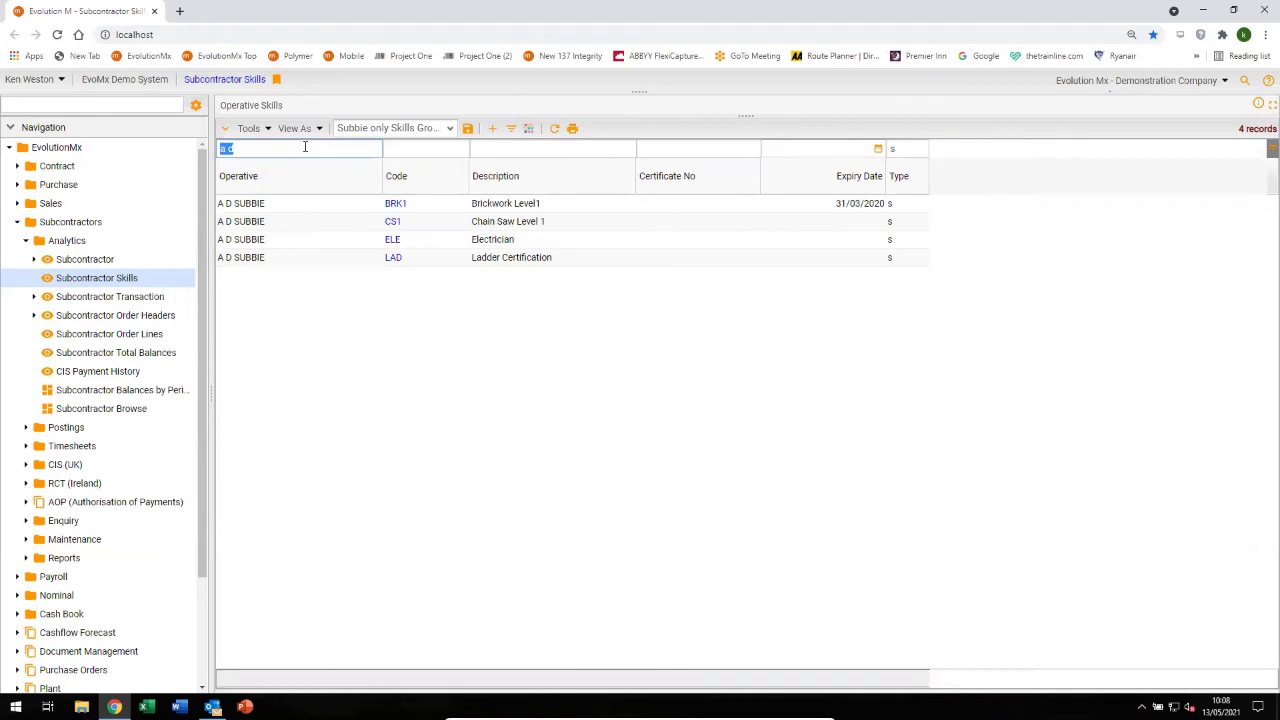
# Open Subcontractor Transaction in the Subcontractor Transactions by Application layout and examine the entries under Application00004.
pyautogui.click(82, 297)
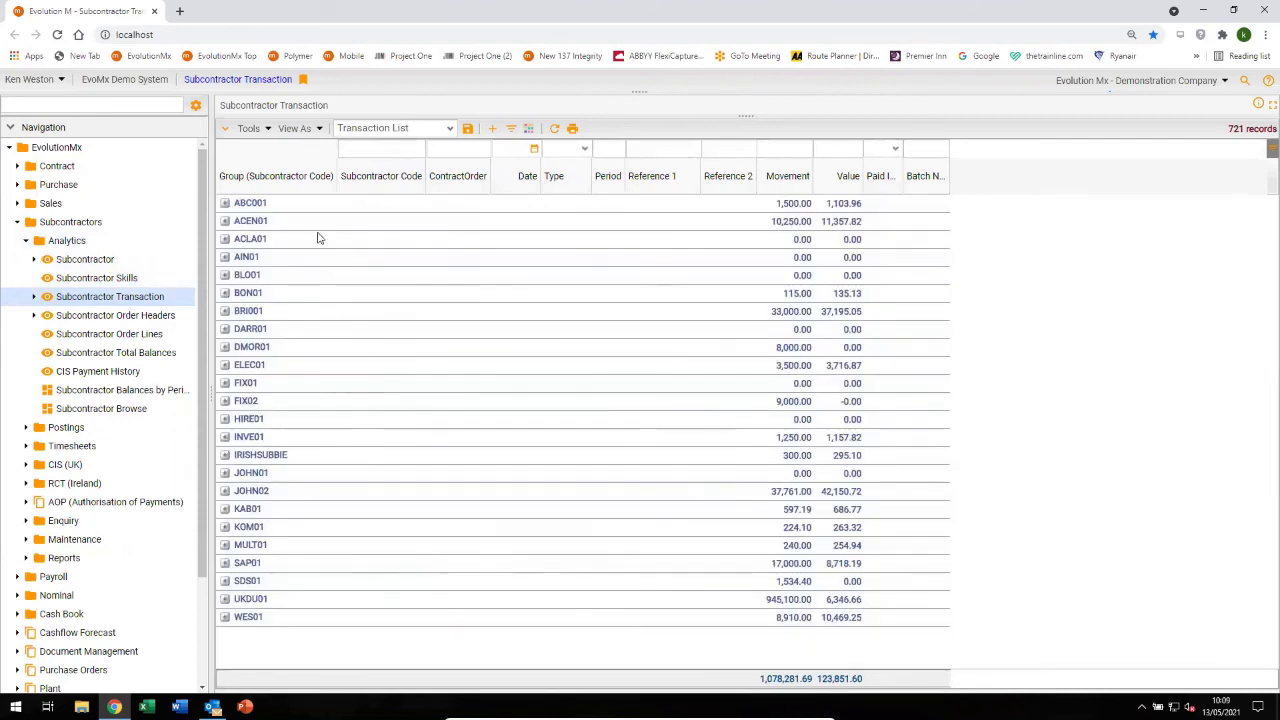
pyautogui.click(449, 129)
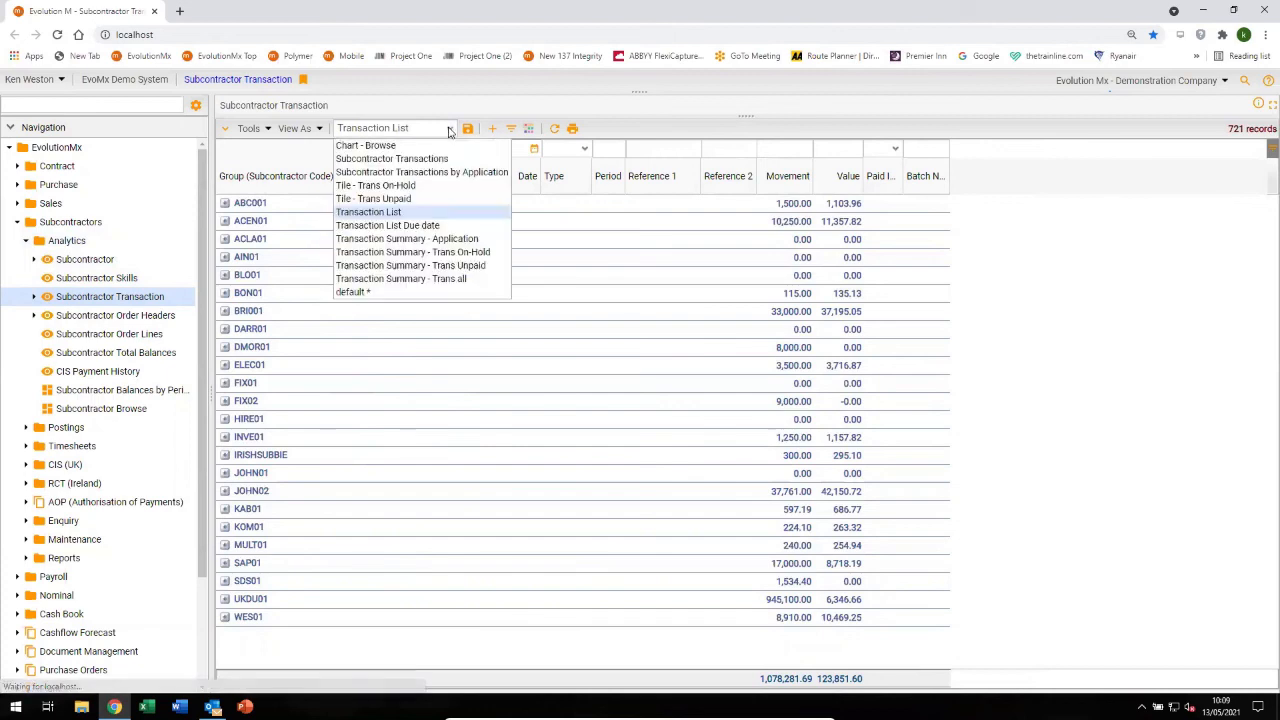
pyautogui.click(416, 176)
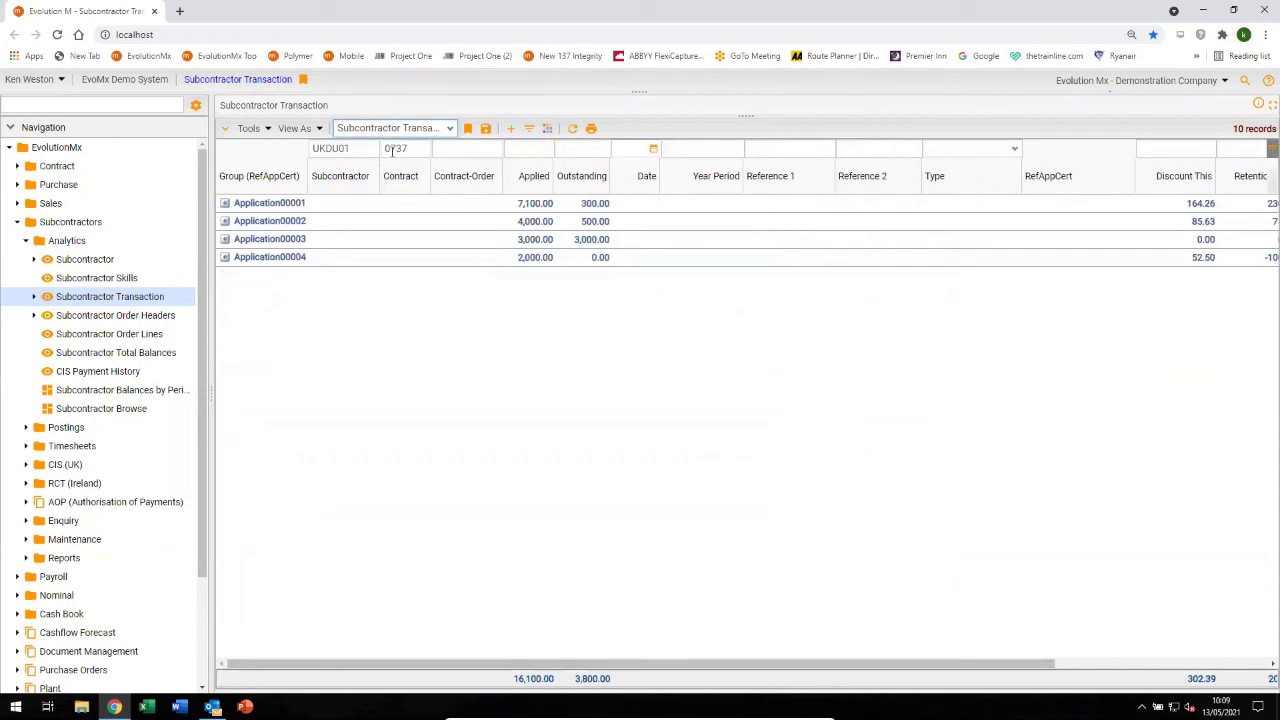
pyautogui.click(225, 258)
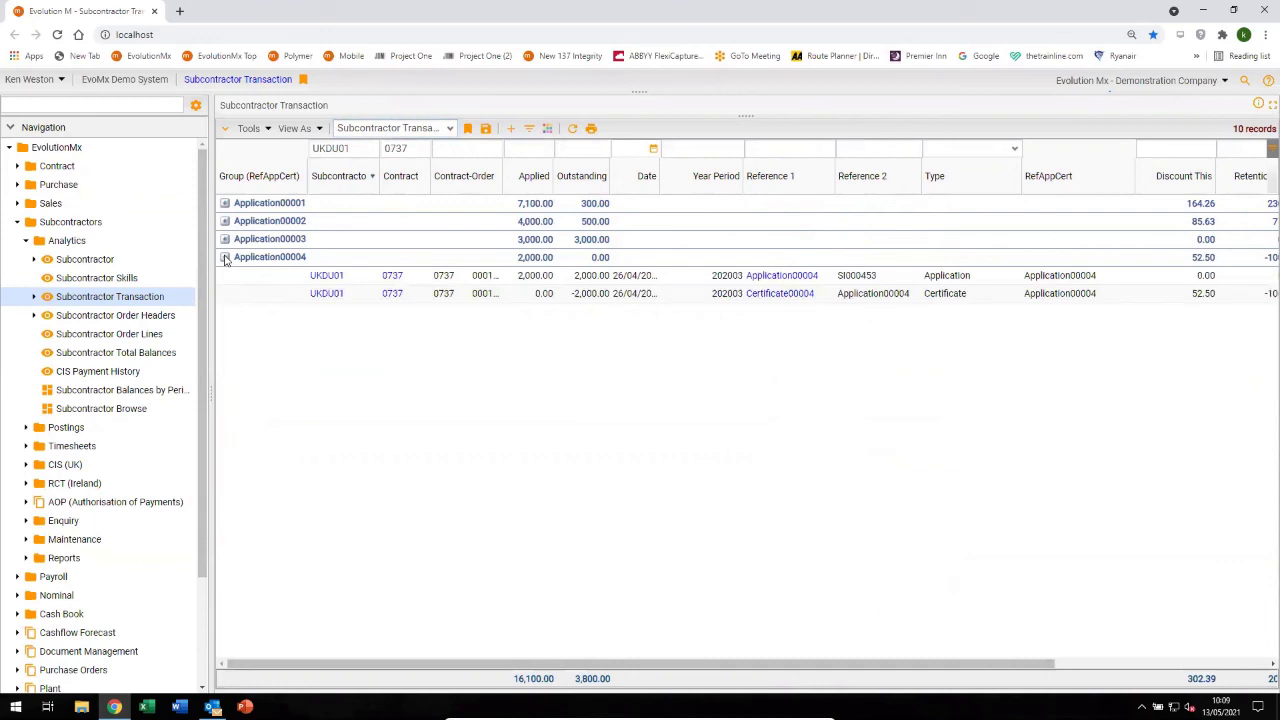
pyautogui.click(225, 258)
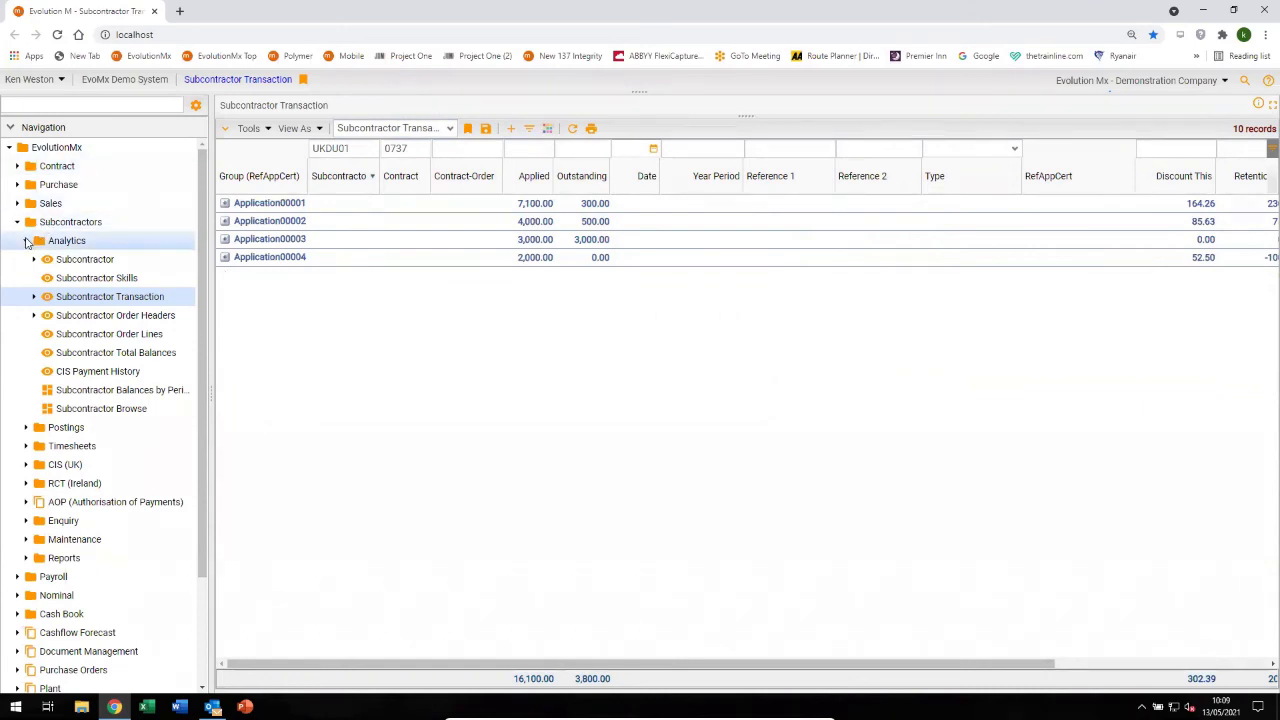
# Open the Contract Performance analytics view and look over the columns available for it.
pyautogui.click(16, 167)
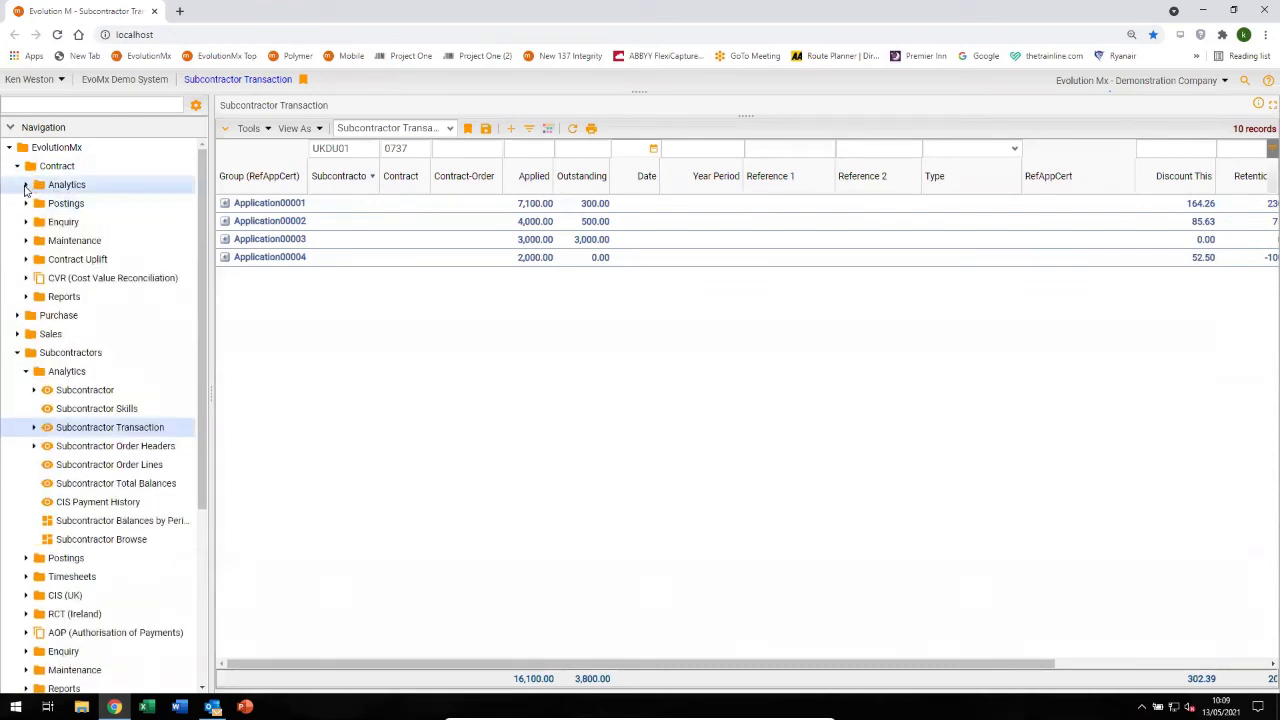
pyautogui.click(26, 185)
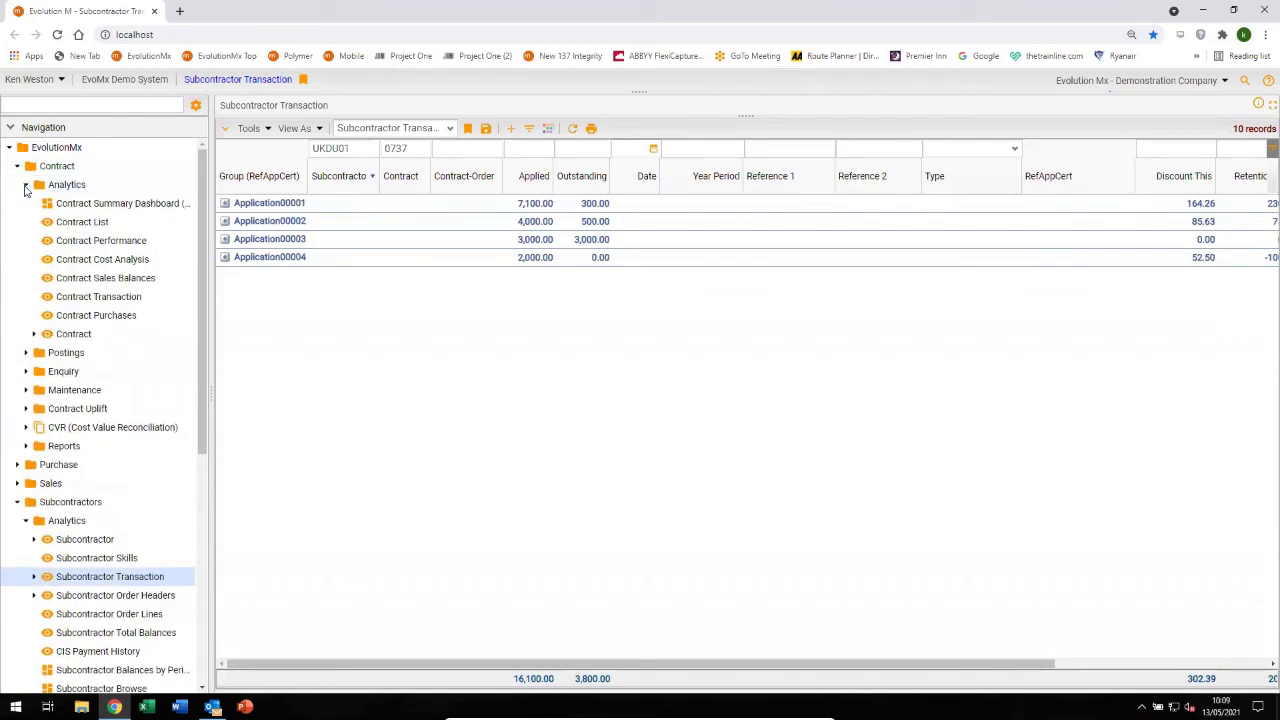
pyautogui.click(110, 242)
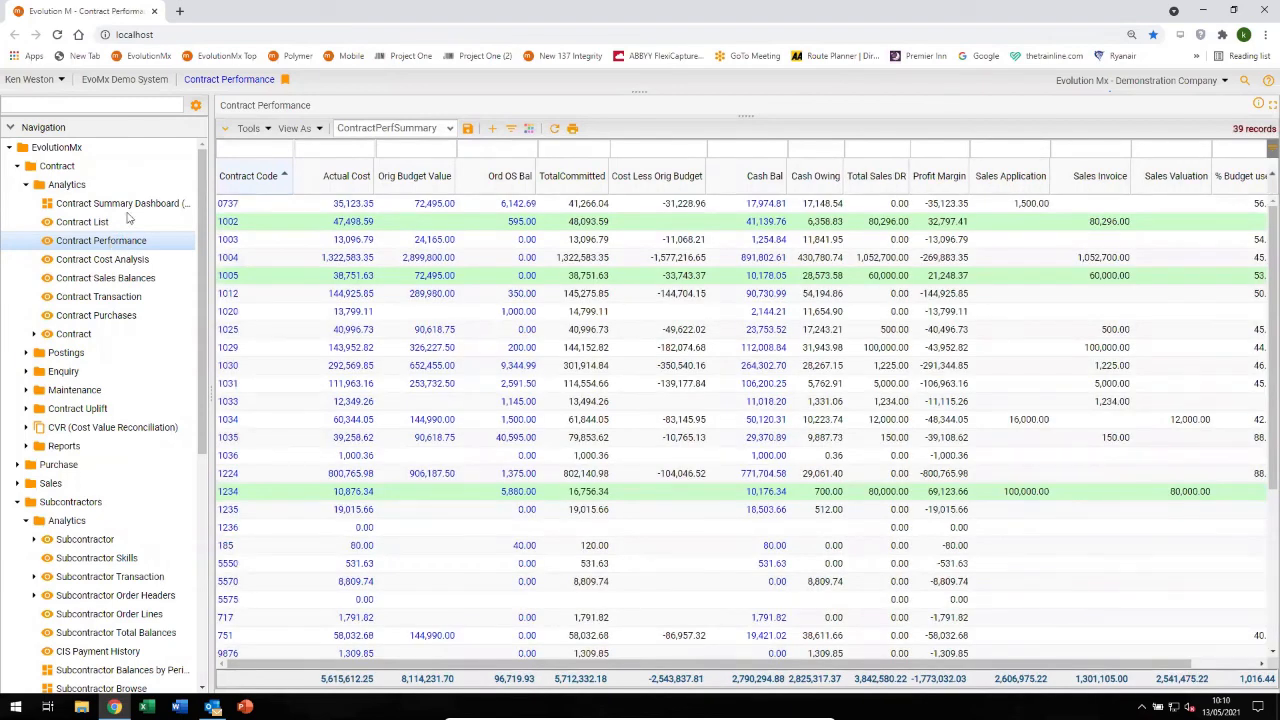
pyautogui.click(252, 180)
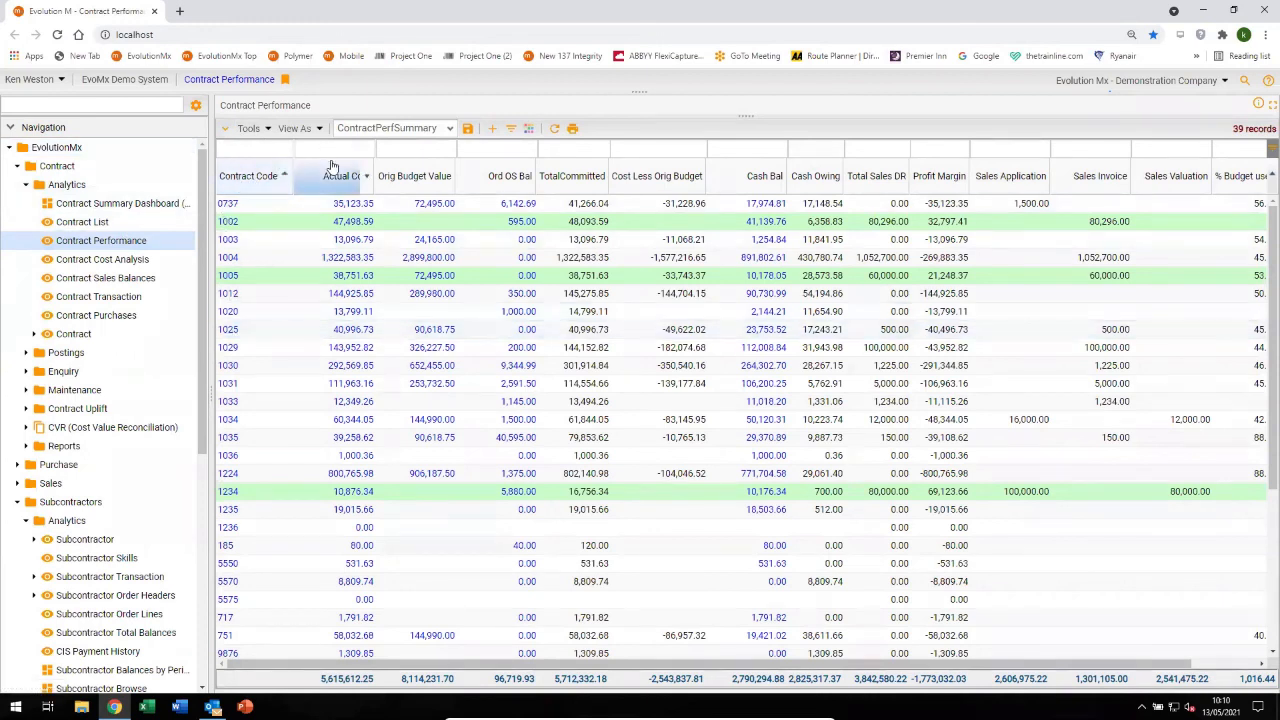
pyautogui.click(492, 130)
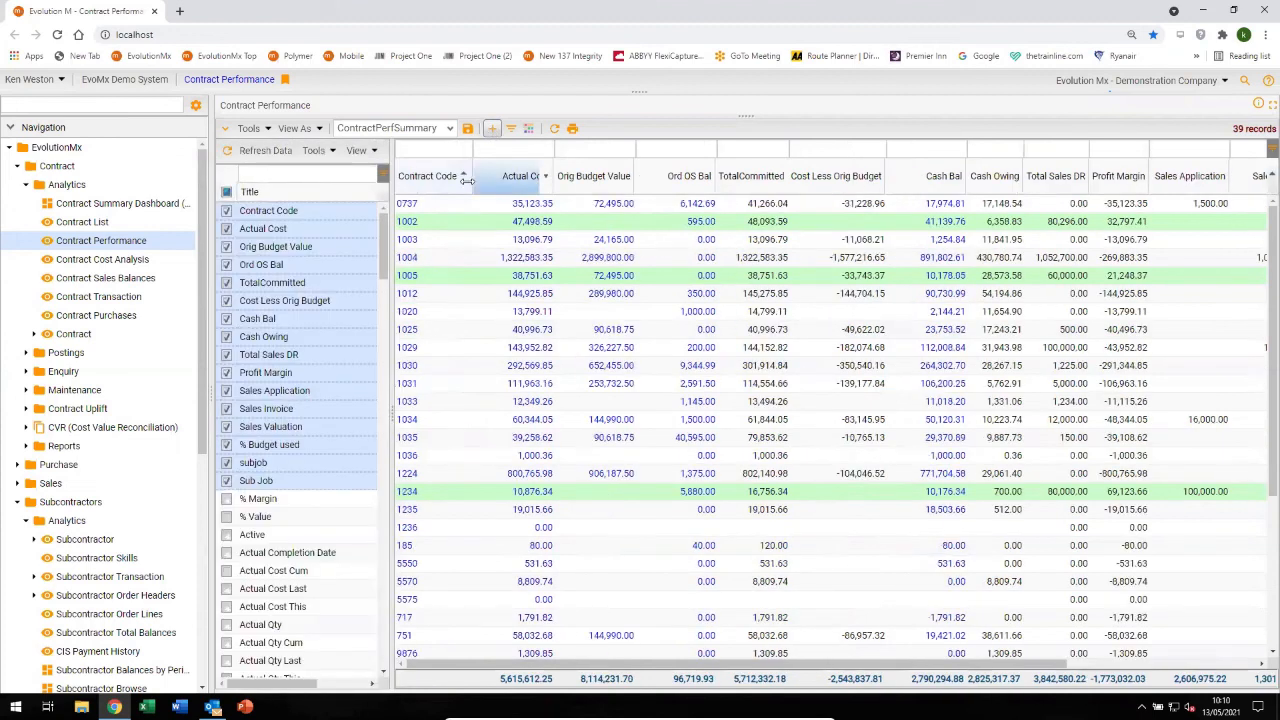
pyautogui.moveTo(386, 235); pyautogui.dragTo(387, 216)
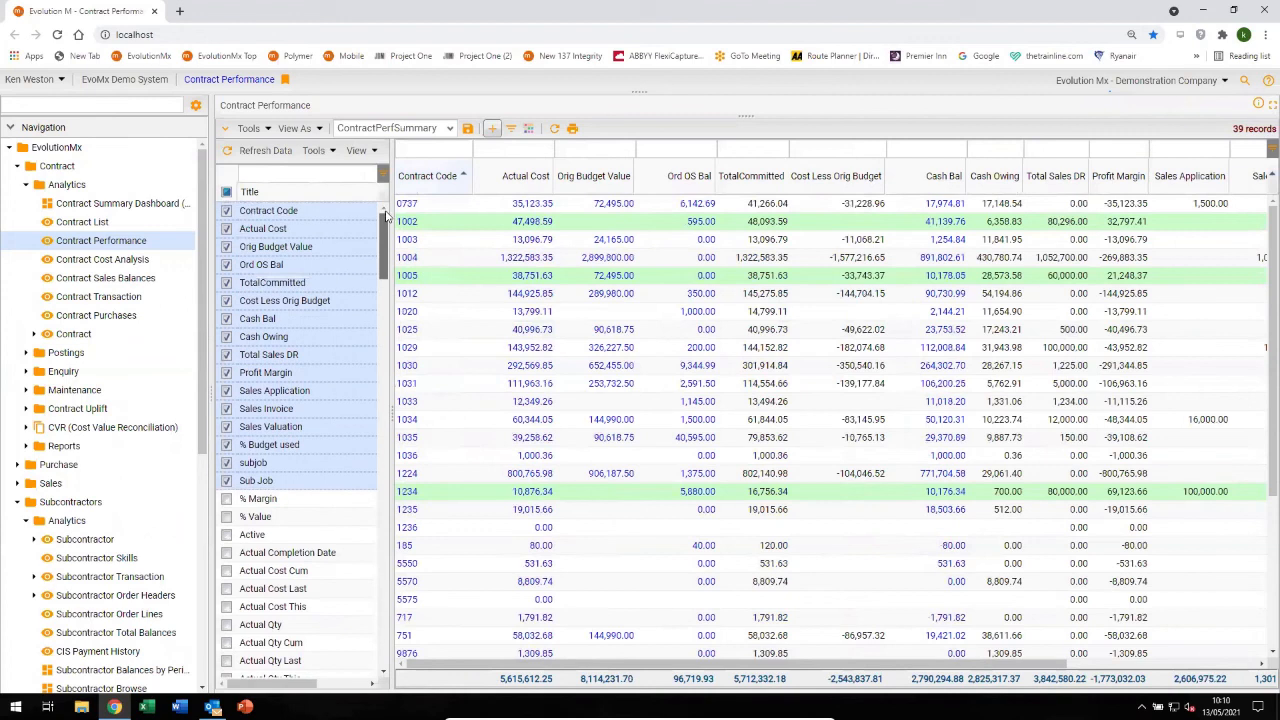
pyautogui.click(493, 131)
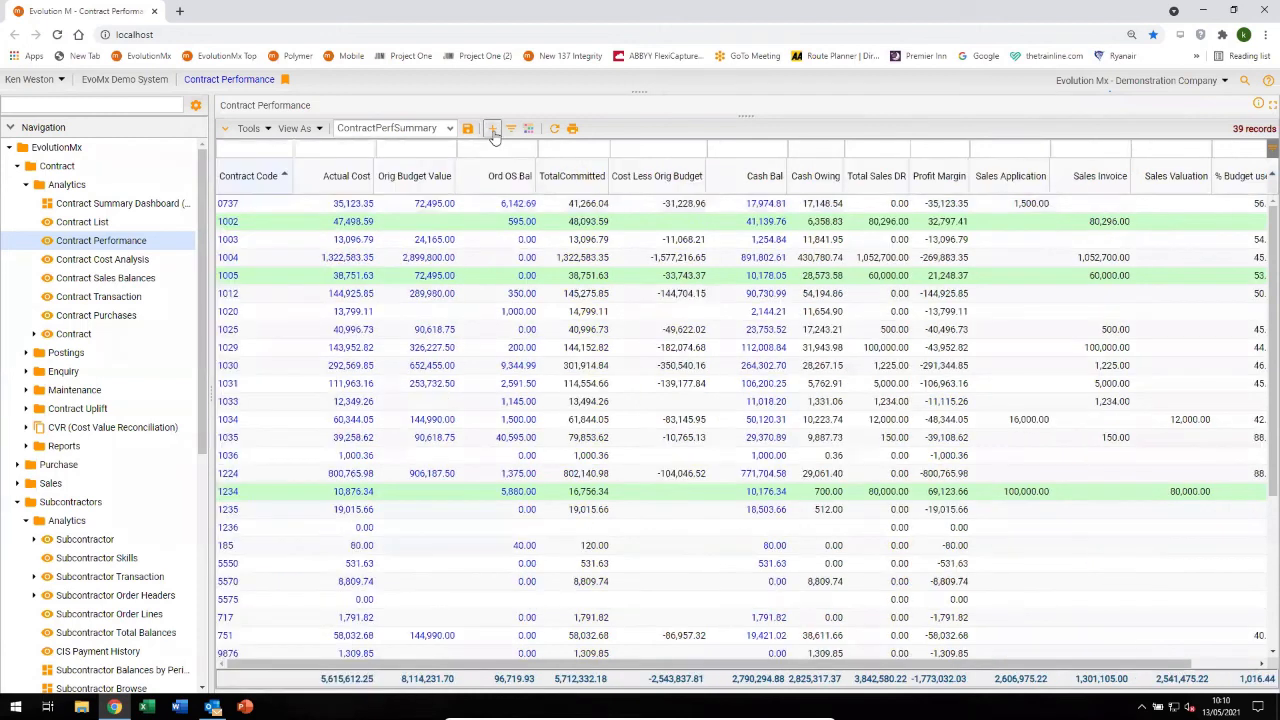
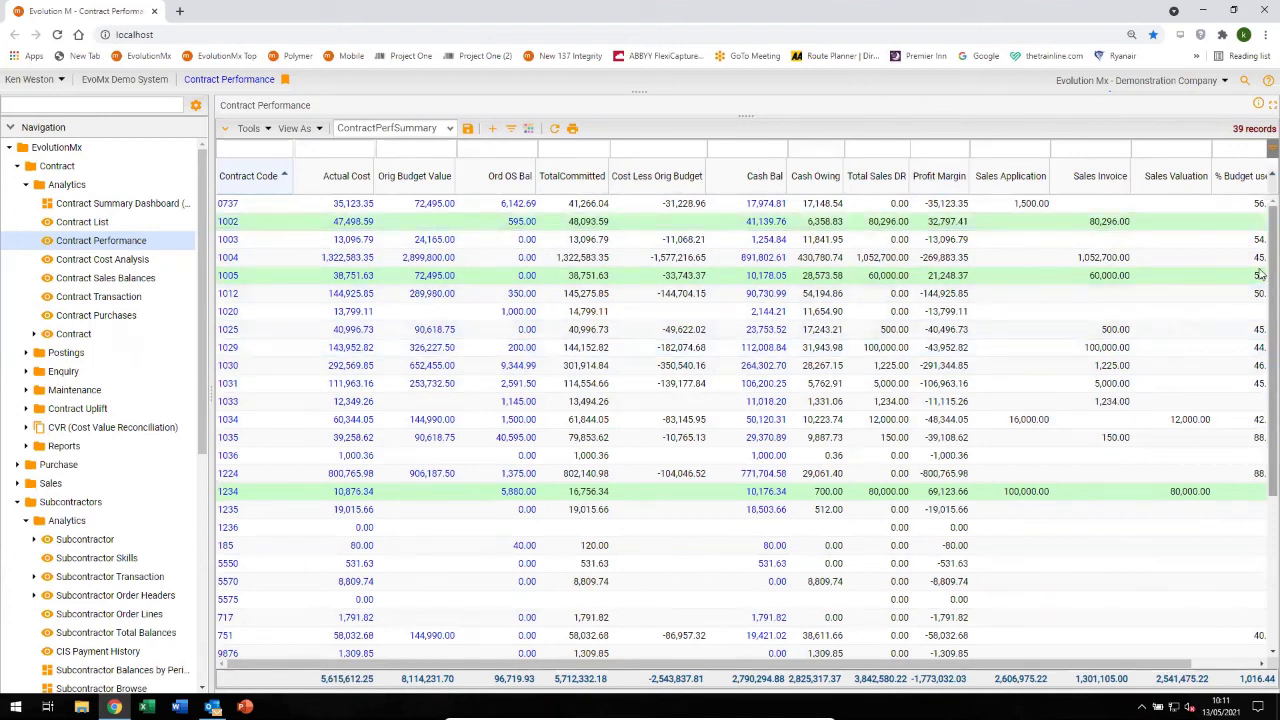
# Drill from contract 0737's actual cost into the Supply & Fix Sub-Contractors cost and expand the SFDU transactions.
pyautogui.moveTo(1262, 274); pyautogui.dragTo(1262, 486)
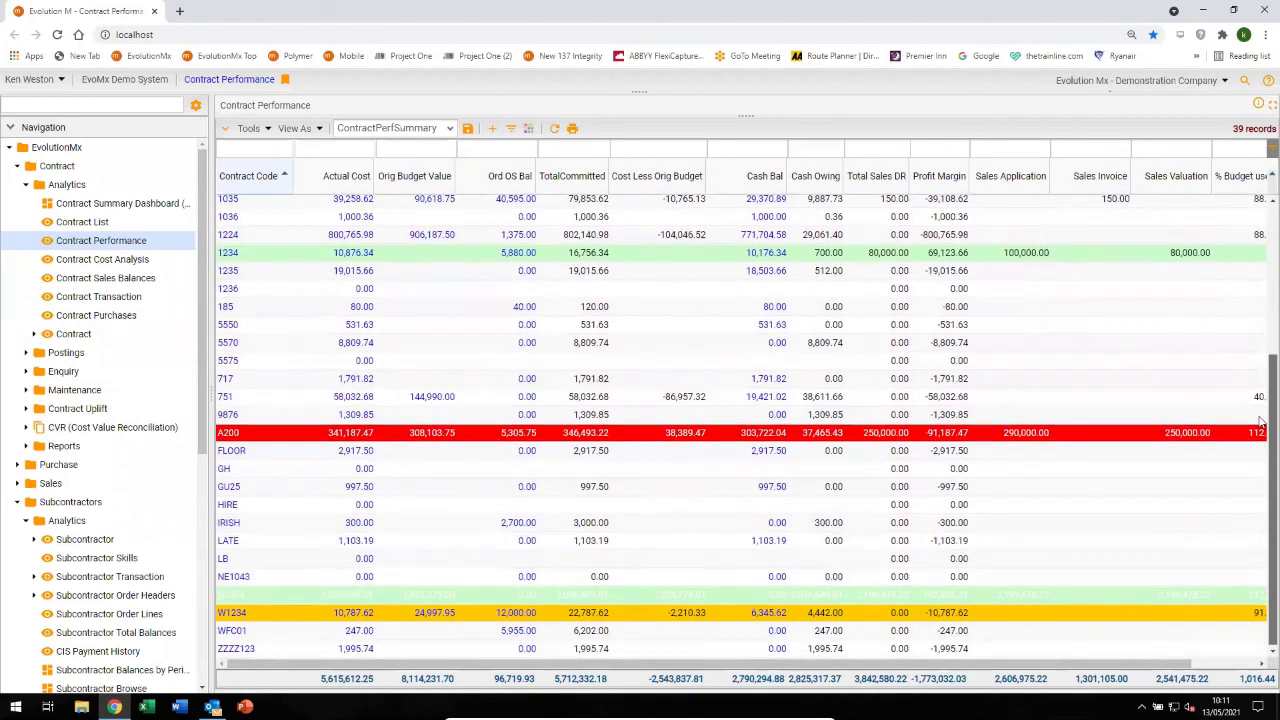
pyautogui.moveTo(1262, 422); pyautogui.dragTo(1262, 190)
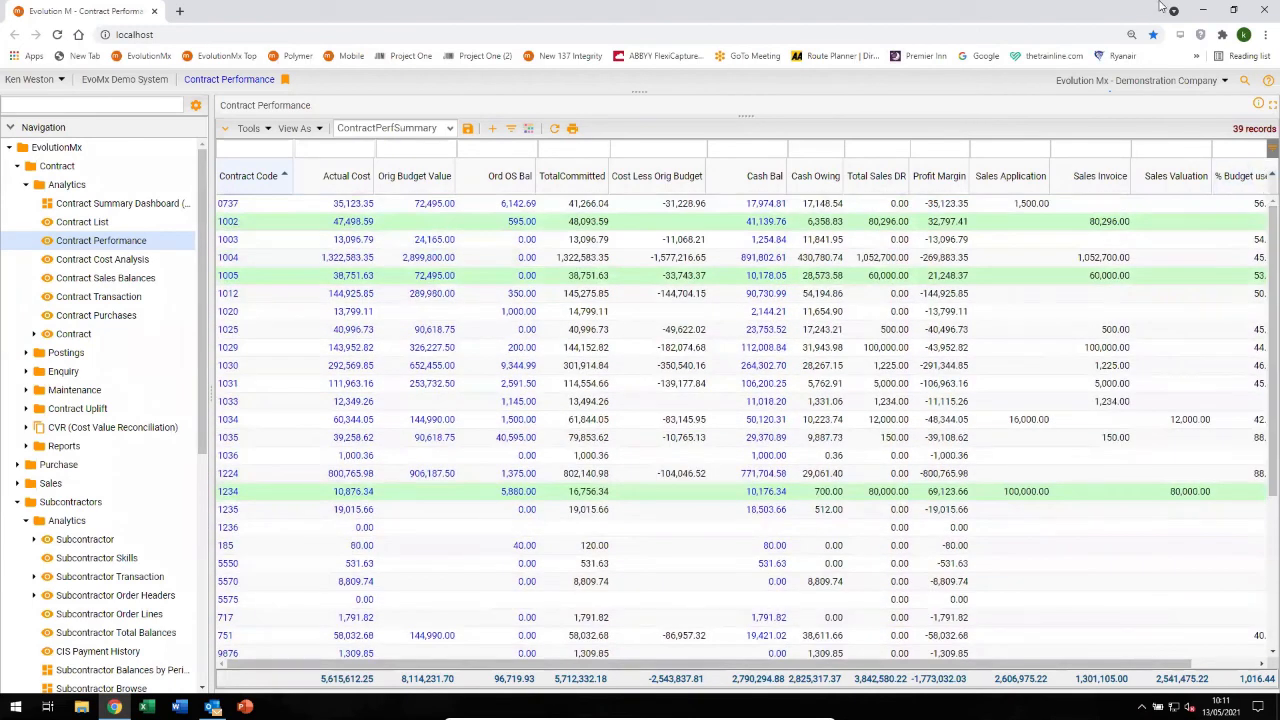
pyautogui.click(352, 205)
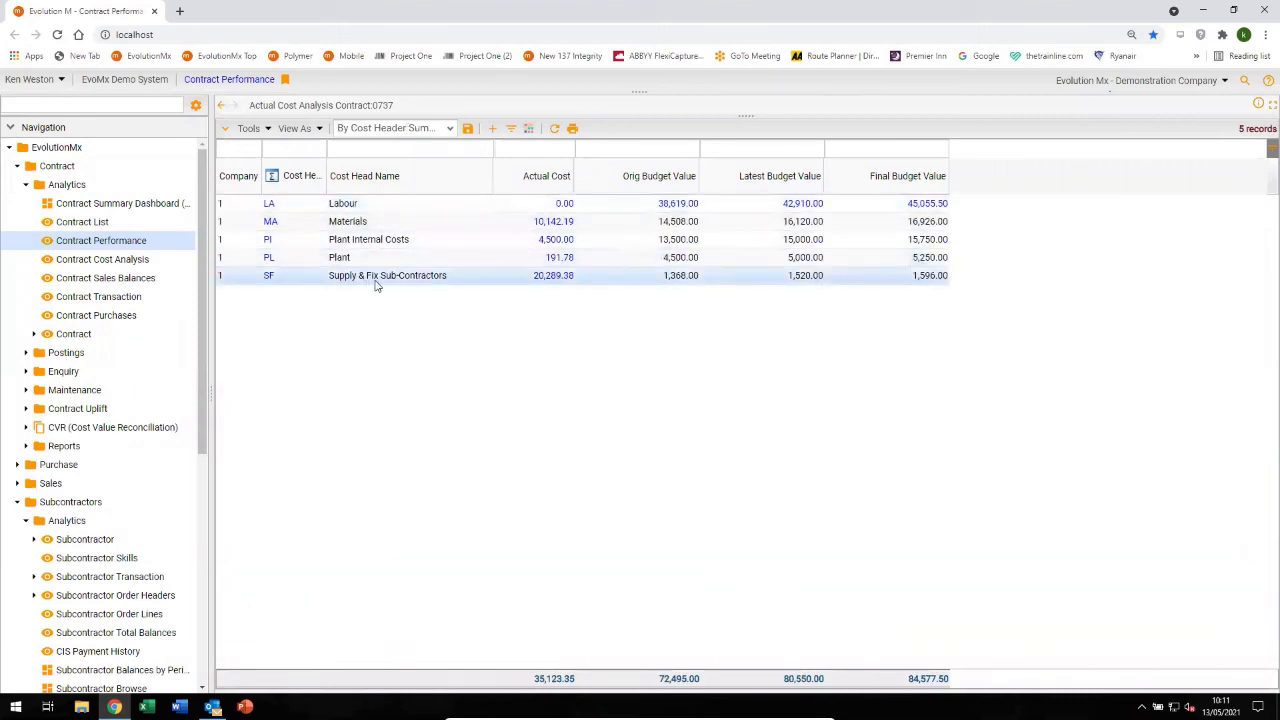
pyautogui.click(555, 276)
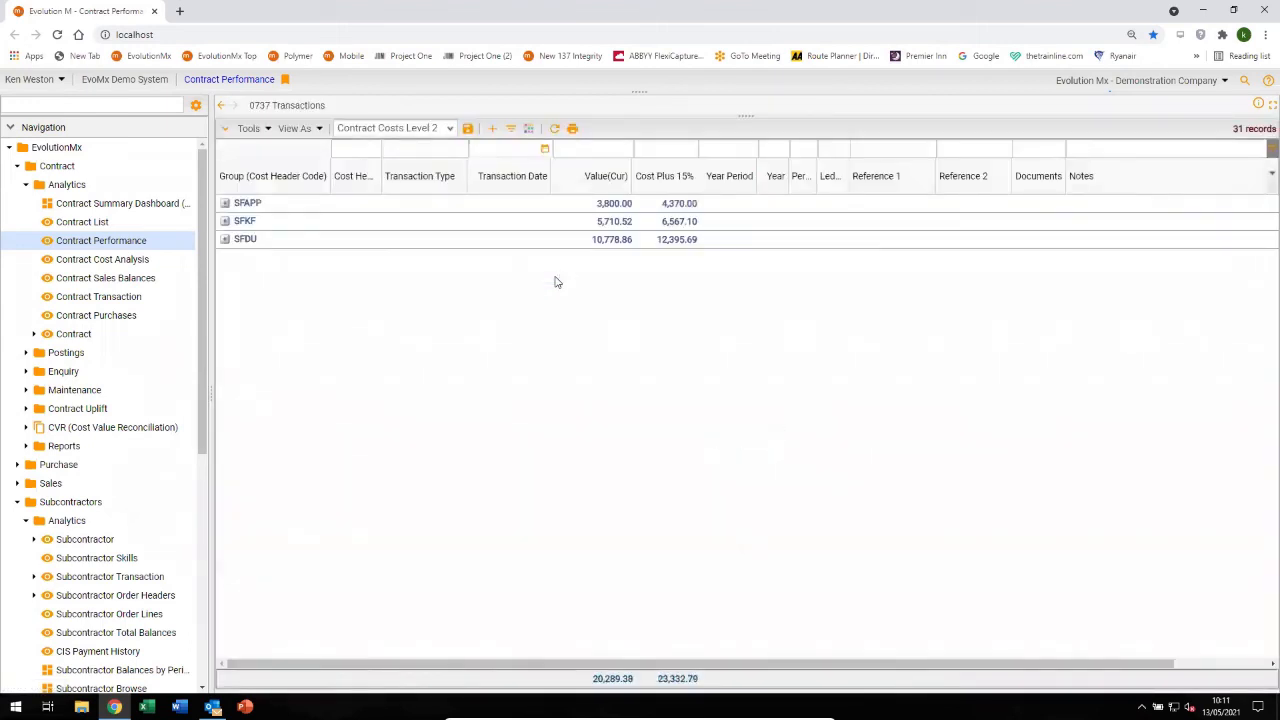
pyautogui.click(225, 240)
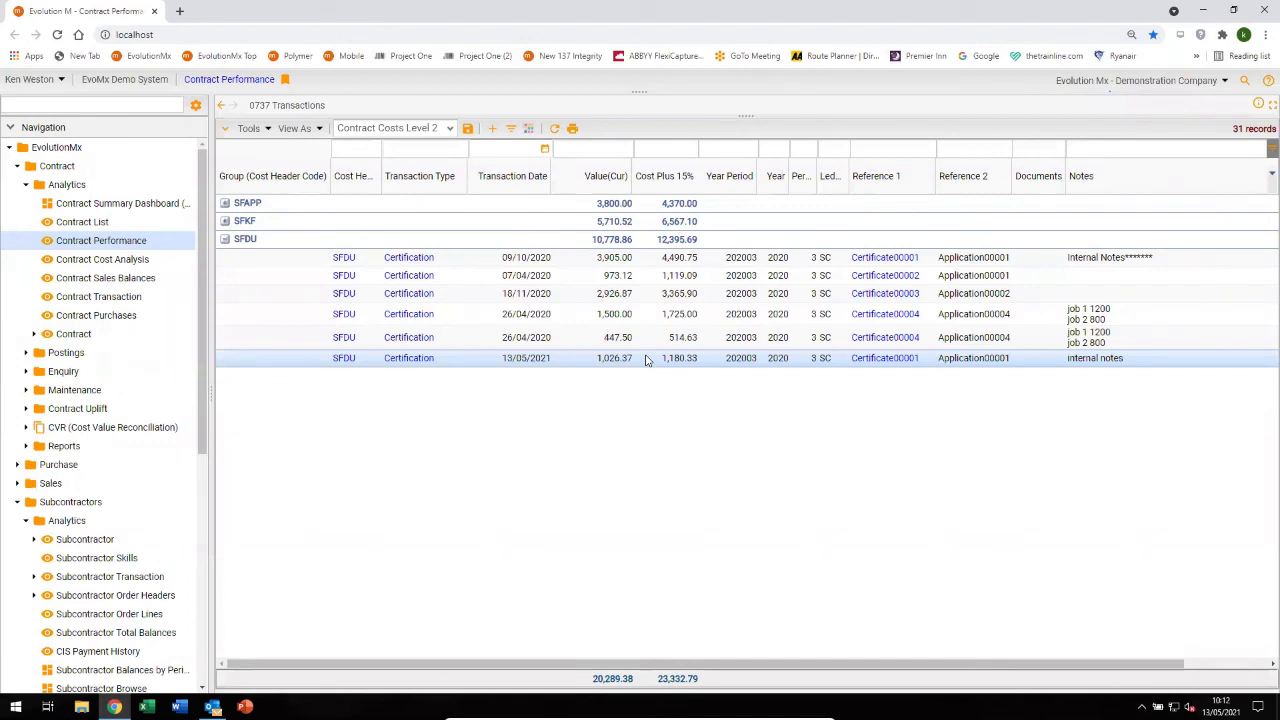
# Open the Contract Summary Dashboard, drill into the Cost Head Costs chart and filter the cost analysis to contract code 0737.
pyautogui.click(85, 205)
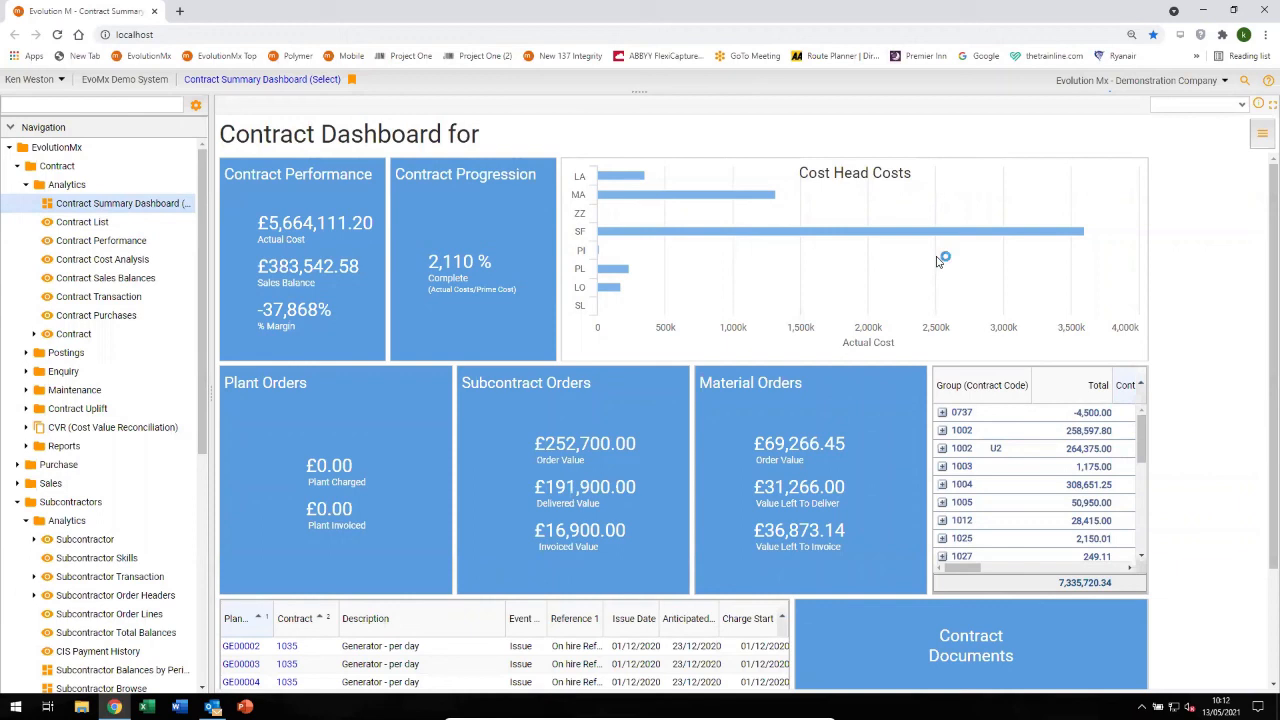
pyautogui.click(885, 244)
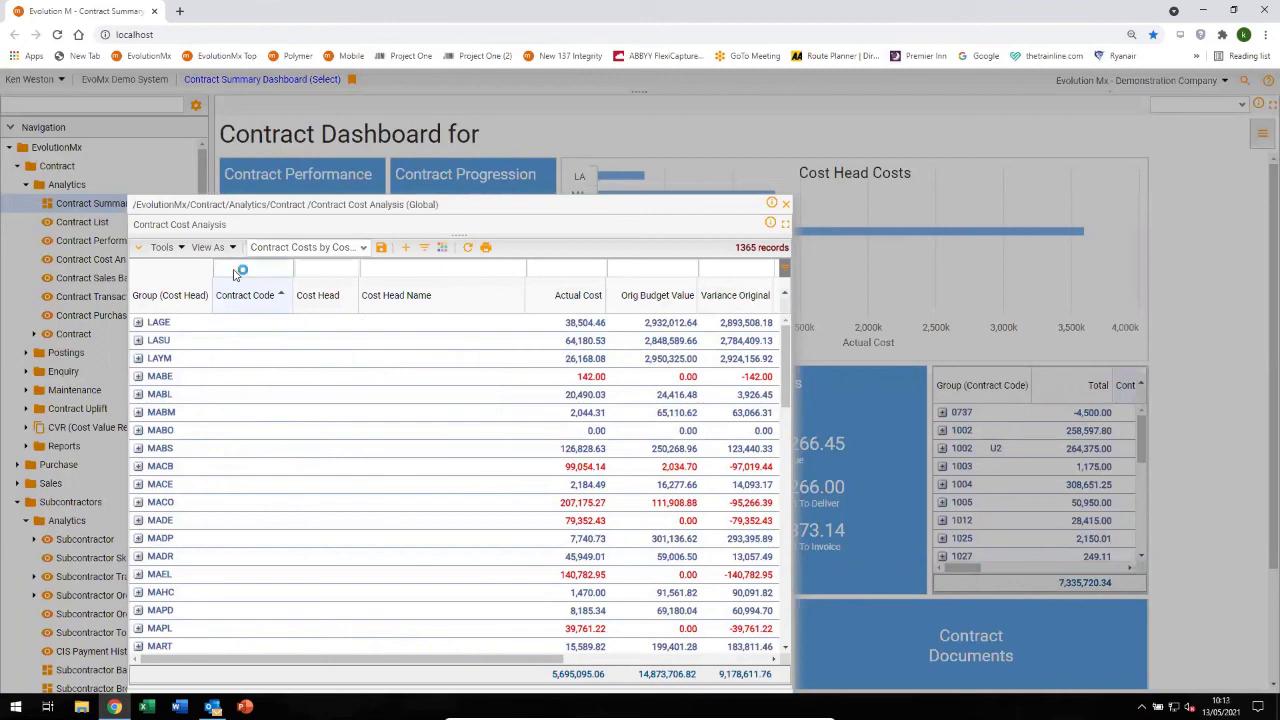
pyautogui.write('0737')
pyautogui.press('Return')
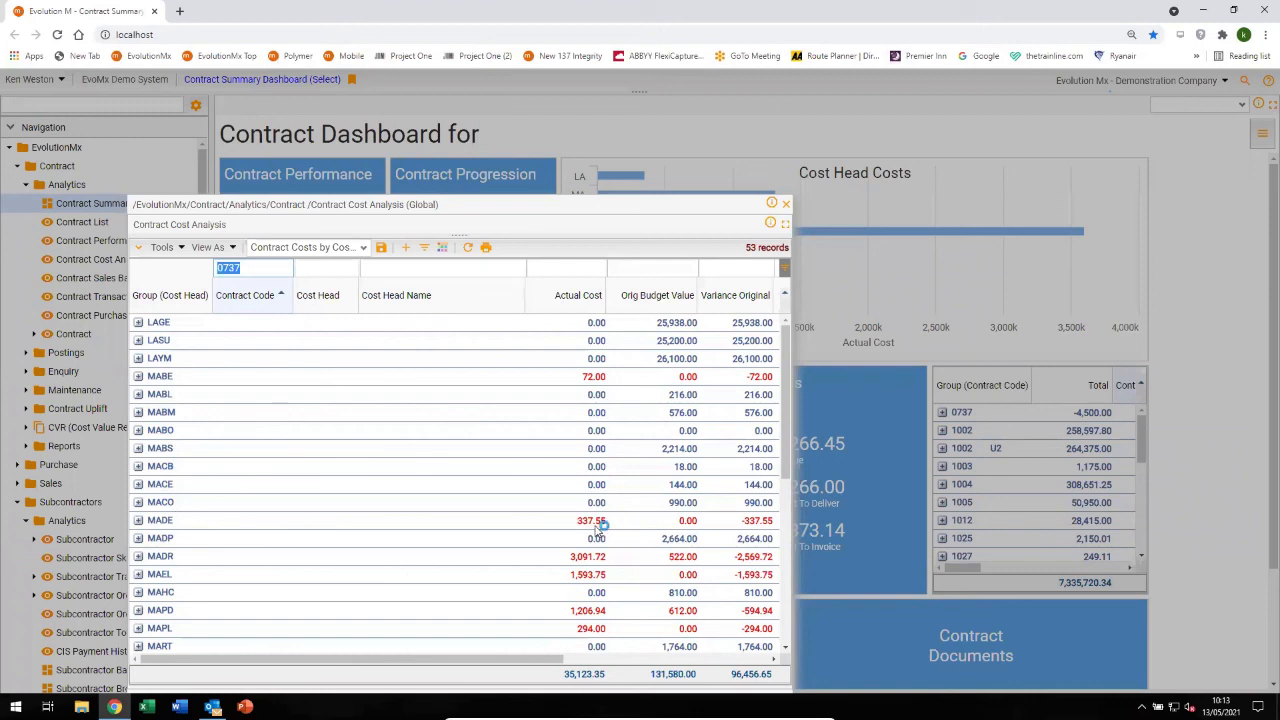
# Check the entry under cost head MADE and ungroup the contract cost analysis list.
pyautogui.click(138, 520)
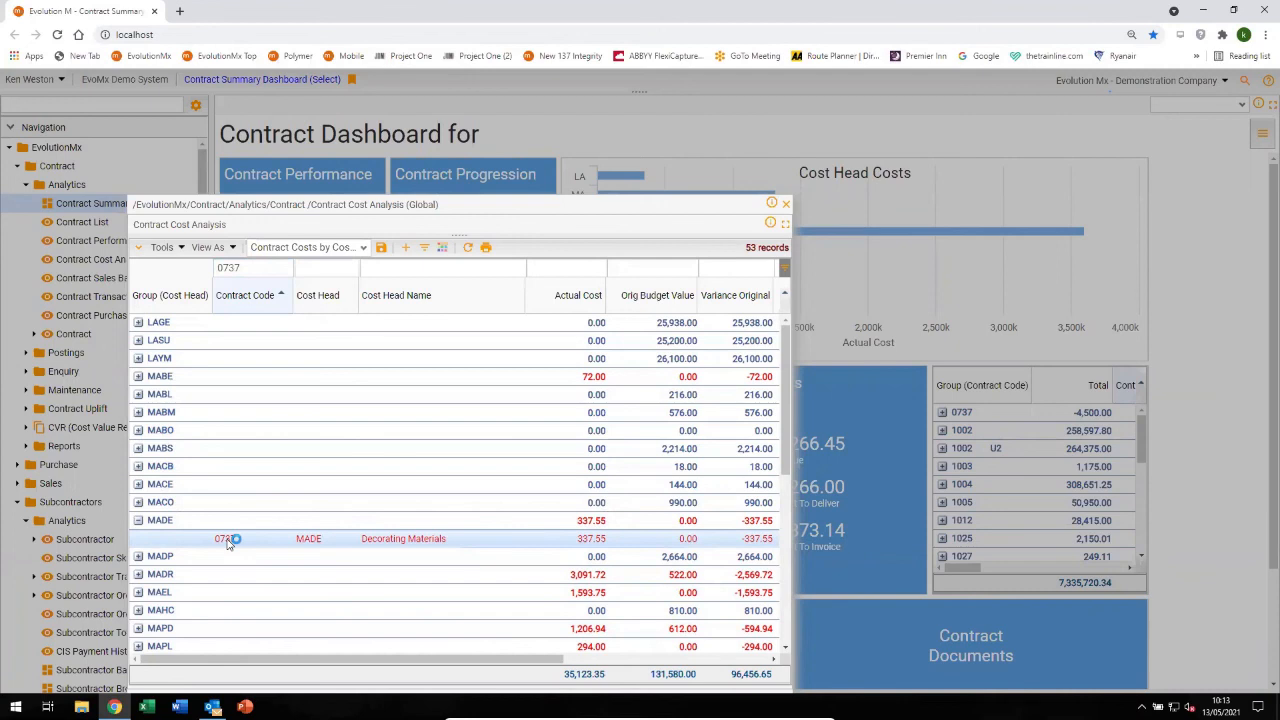
pyautogui.click(141, 520)
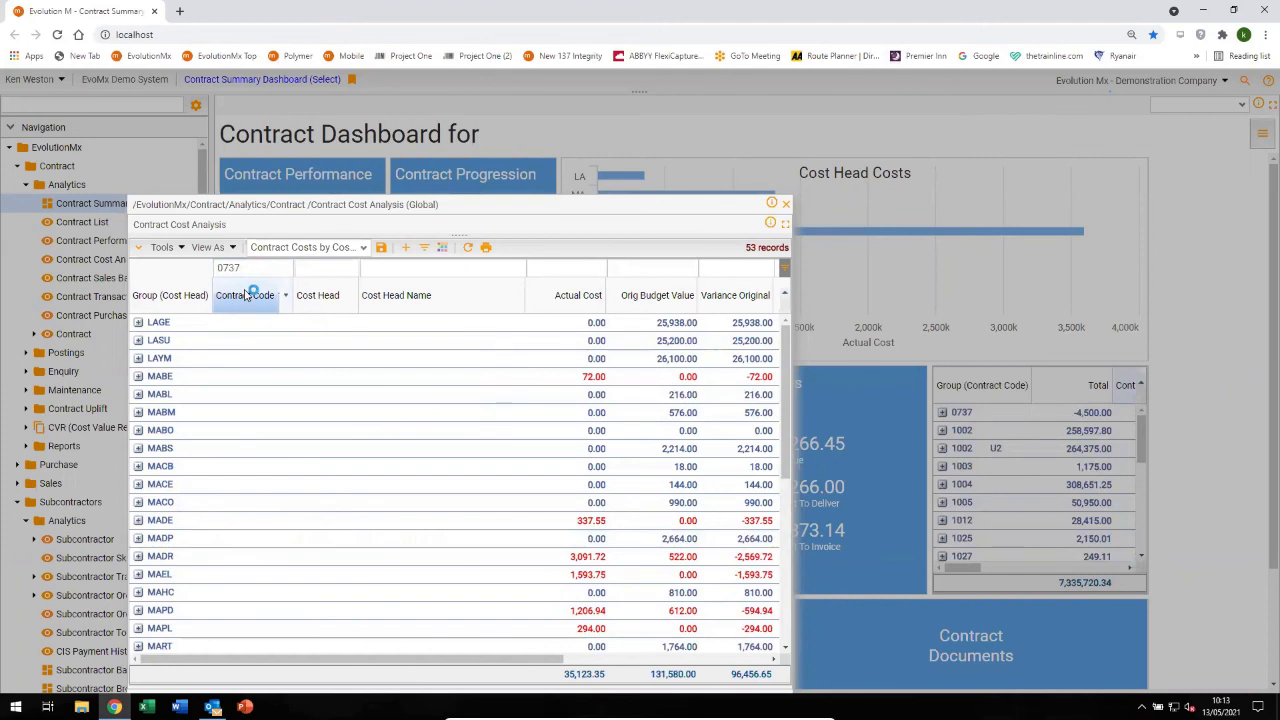
pyautogui.rightClick(249, 294)
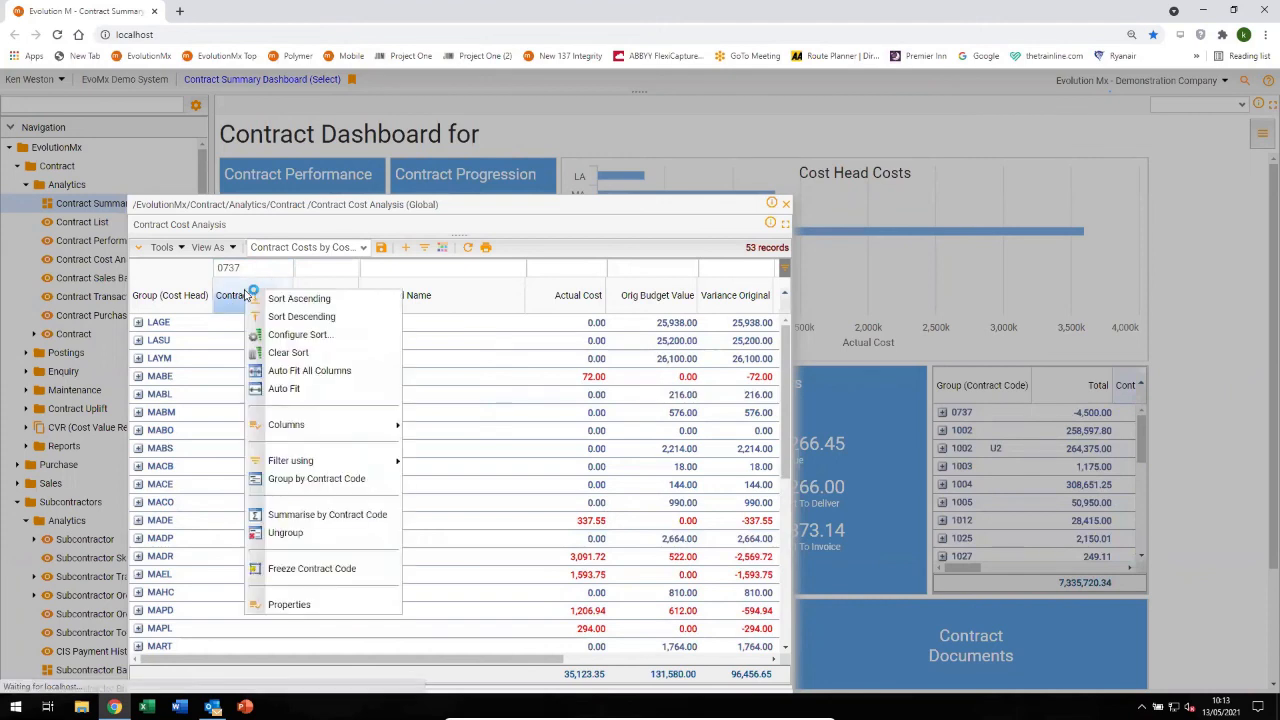
pyautogui.click(285, 533)
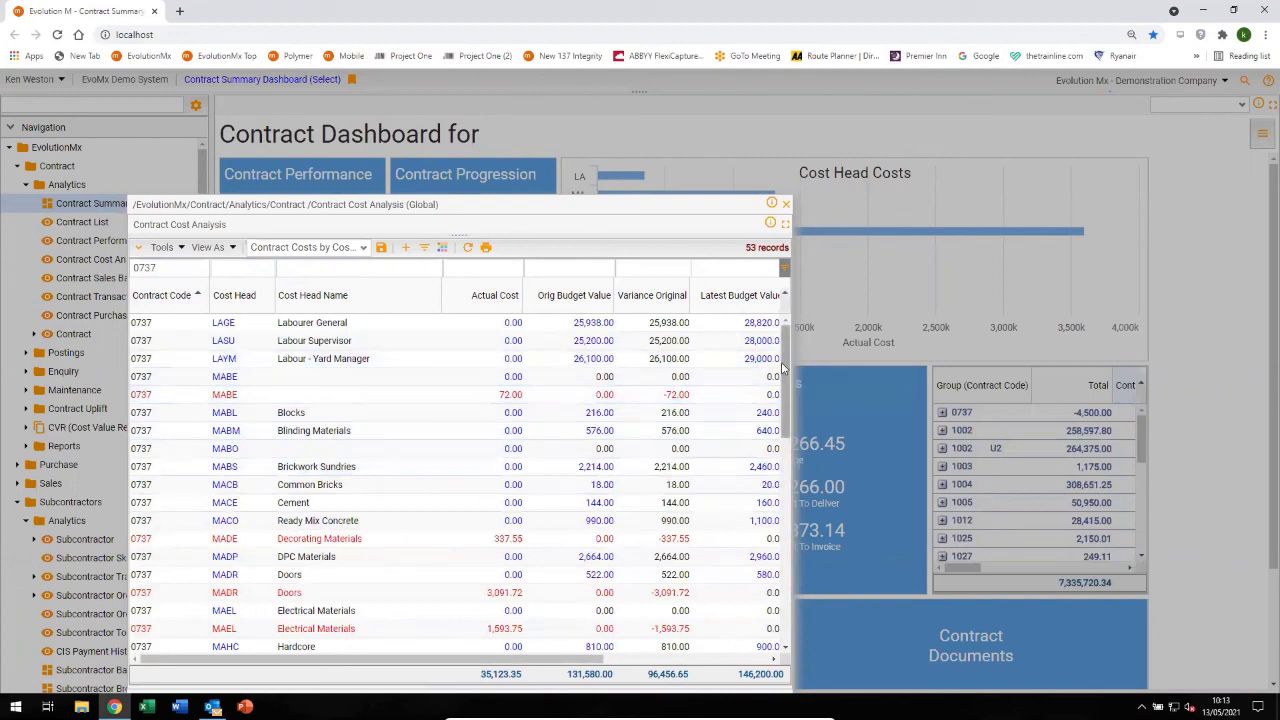
# Look through contract 0737's ungrouped cost heads and the available columns, and close the Contract Cost Analysis window.
pyautogui.scroll(-8, 784, 368)
pyautogui.scroll(7, 784, 368)
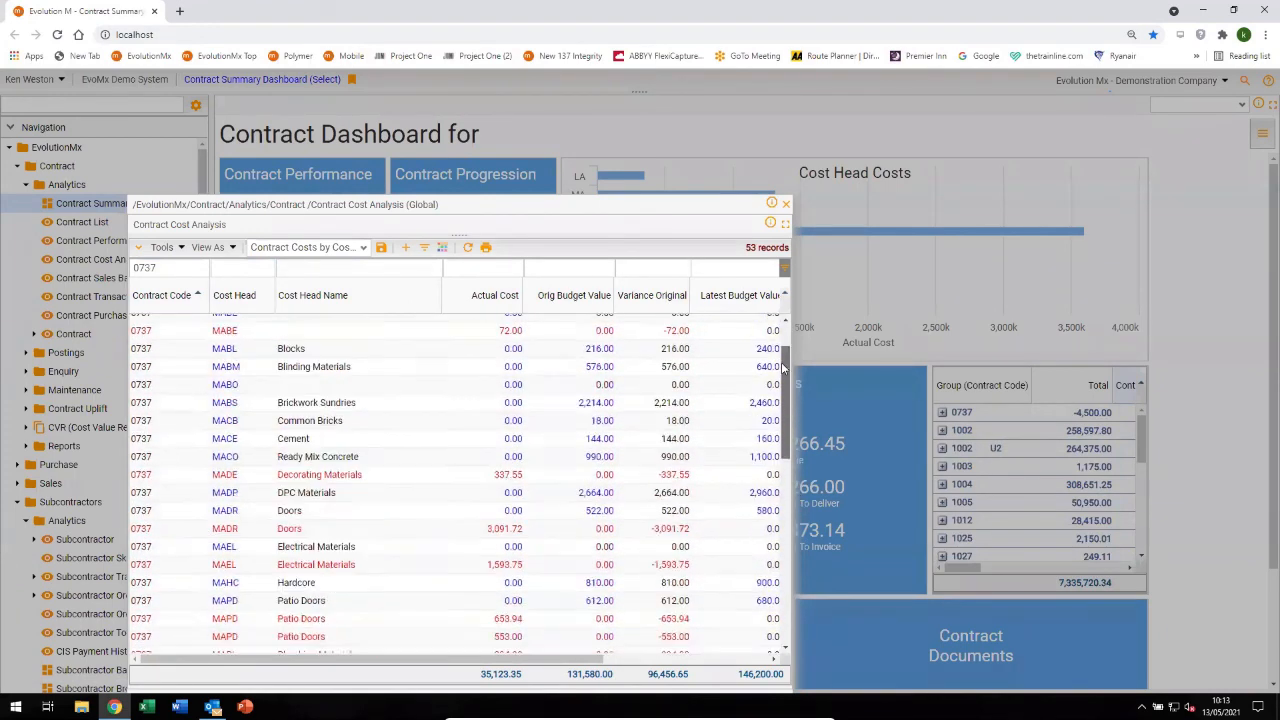
pyautogui.scroll(3, 784, 368)
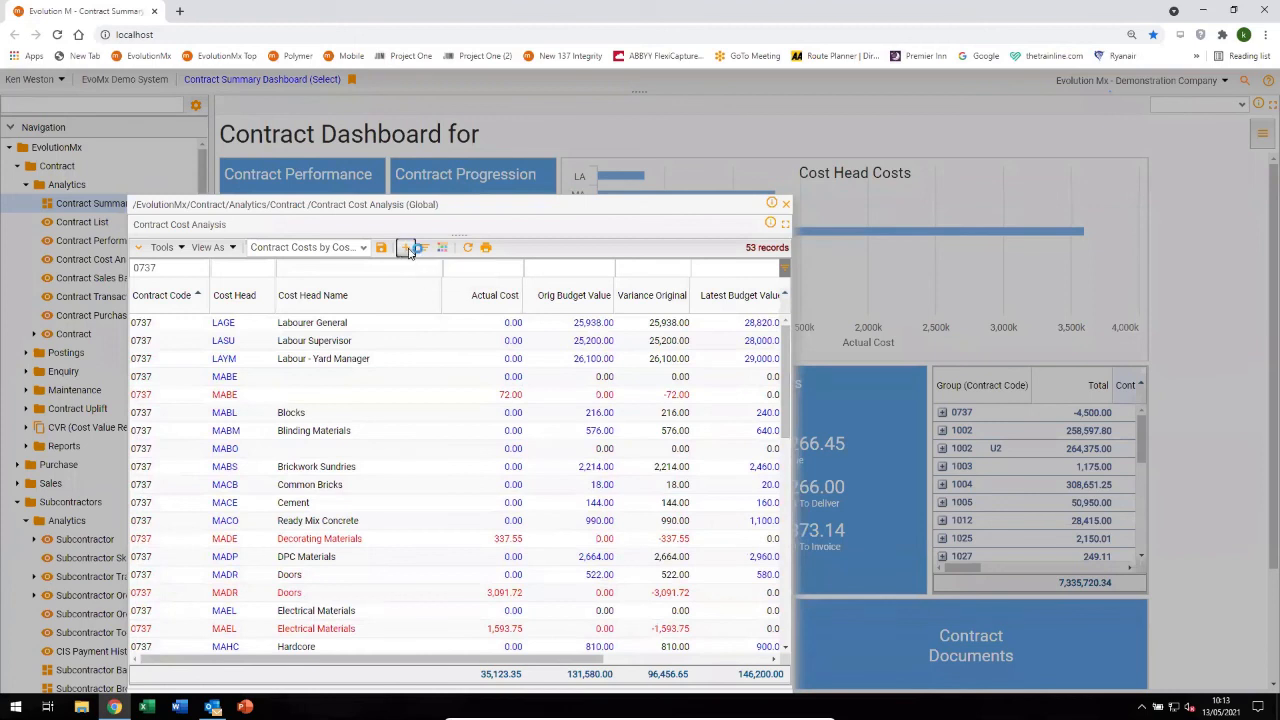
pyautogui.click(409, 248)
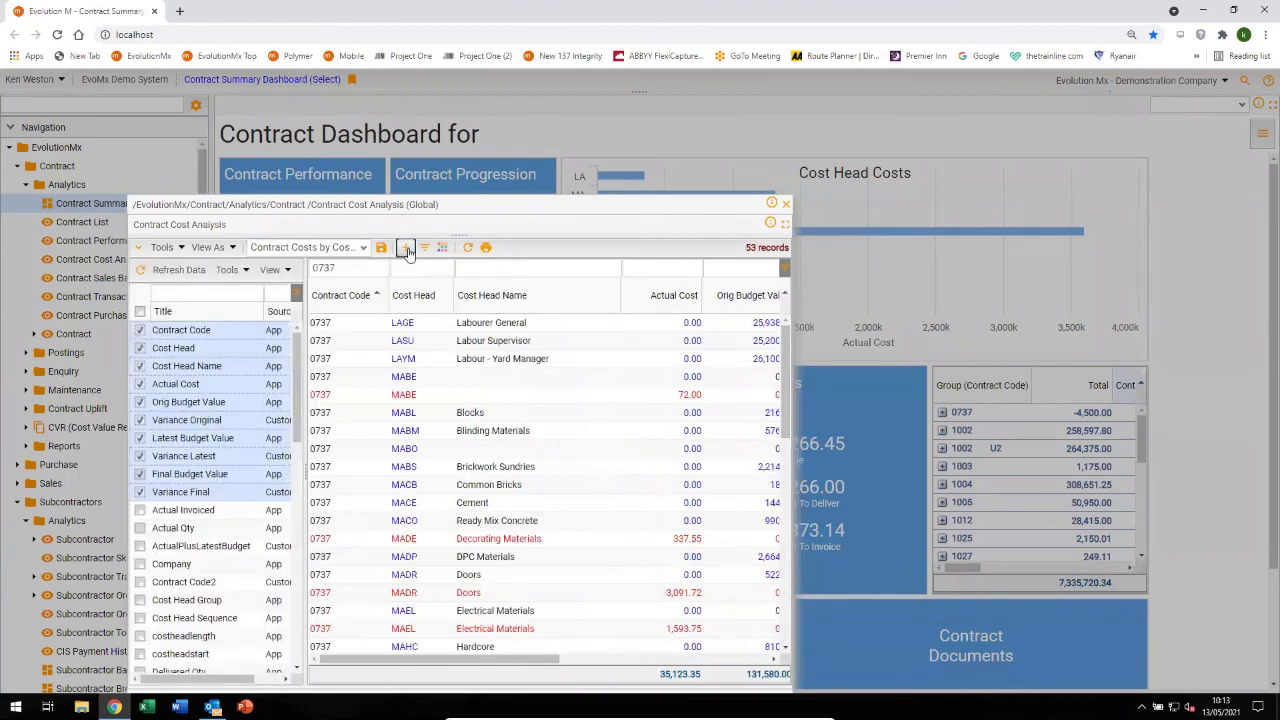
pyautogui.click(787, 204)
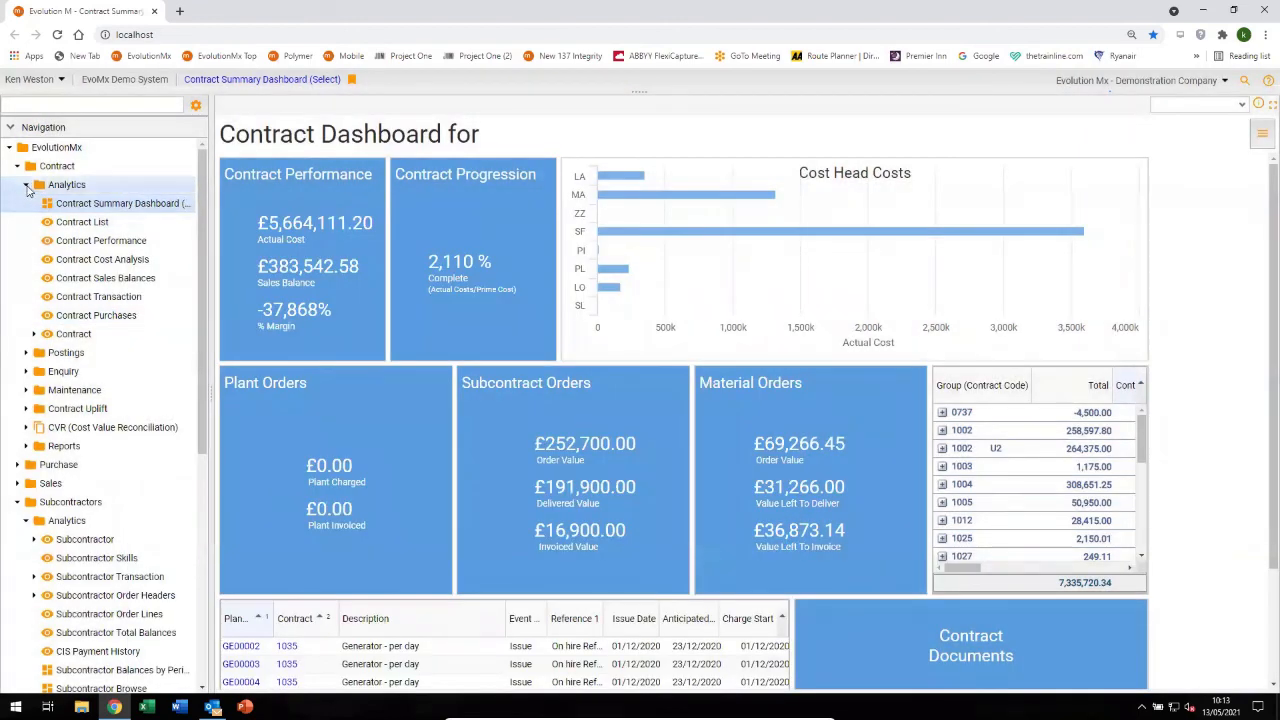
# Collapse the Contract and Subcontractors folders, including the Contract Analytics subfolder, in the navigation tree.
pyautogui.click(27, 186)
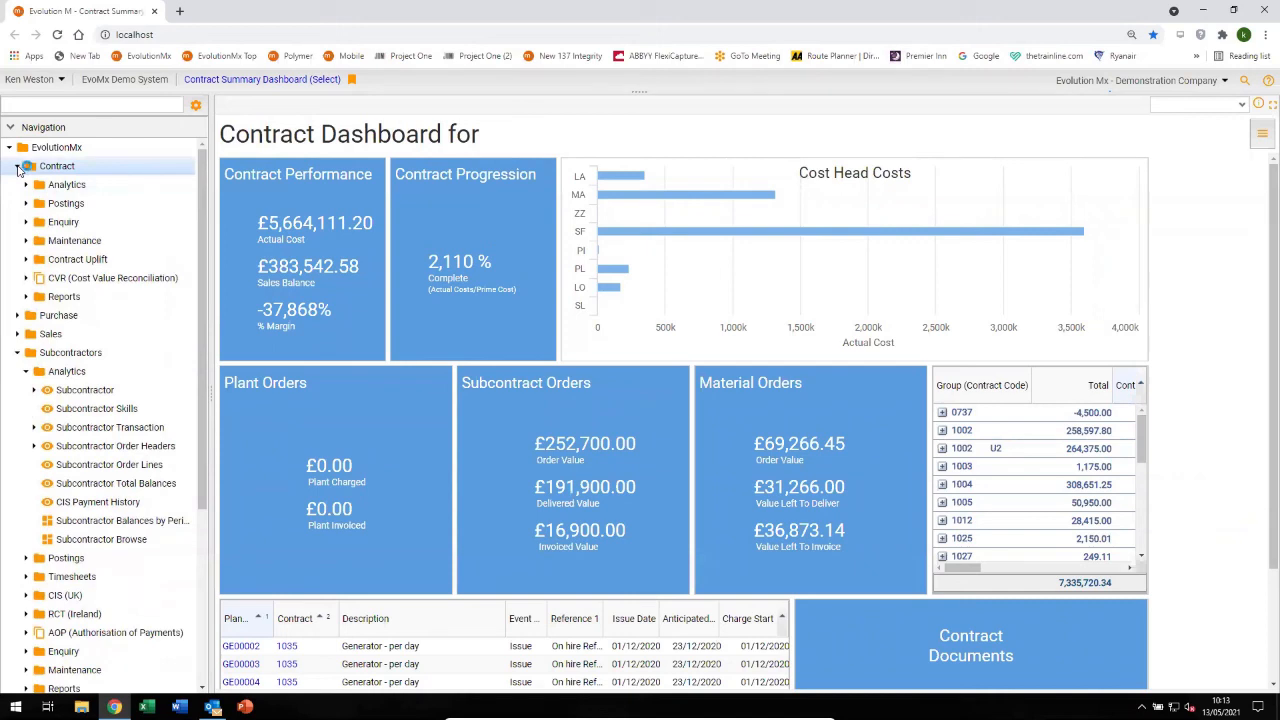
pyautogui.click(17, 166)
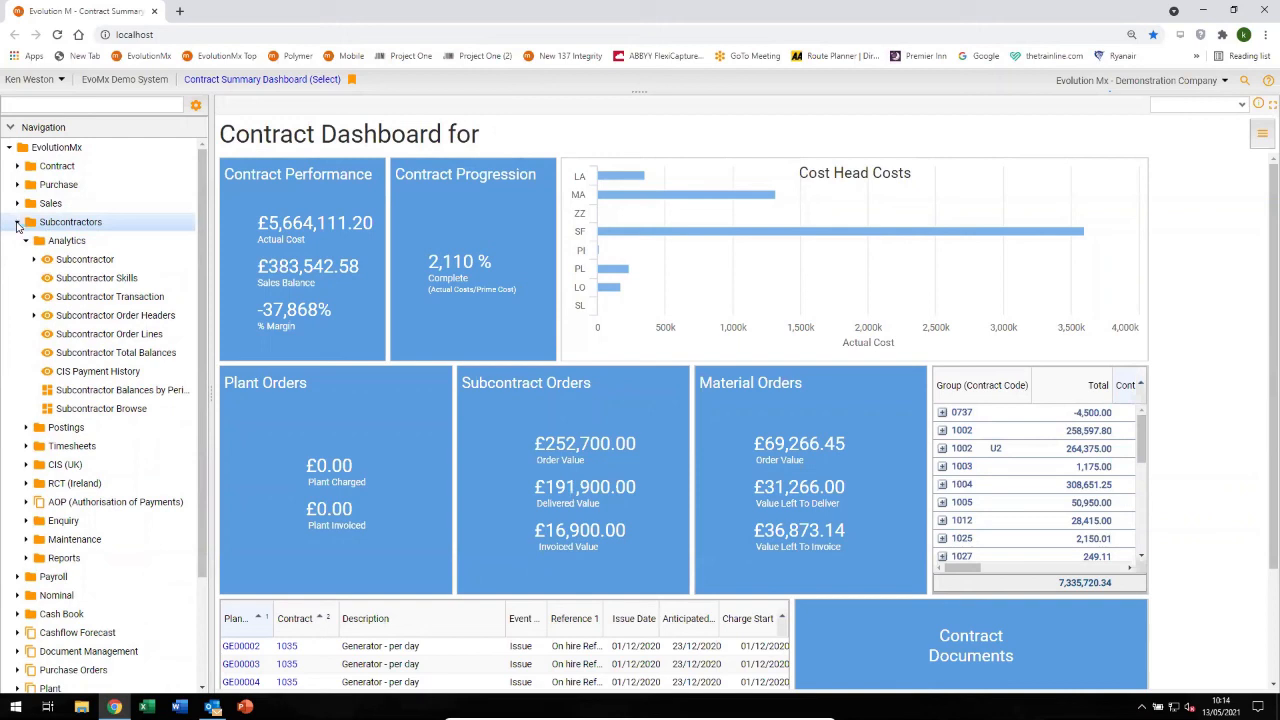
pyautogui.click(17, 222)
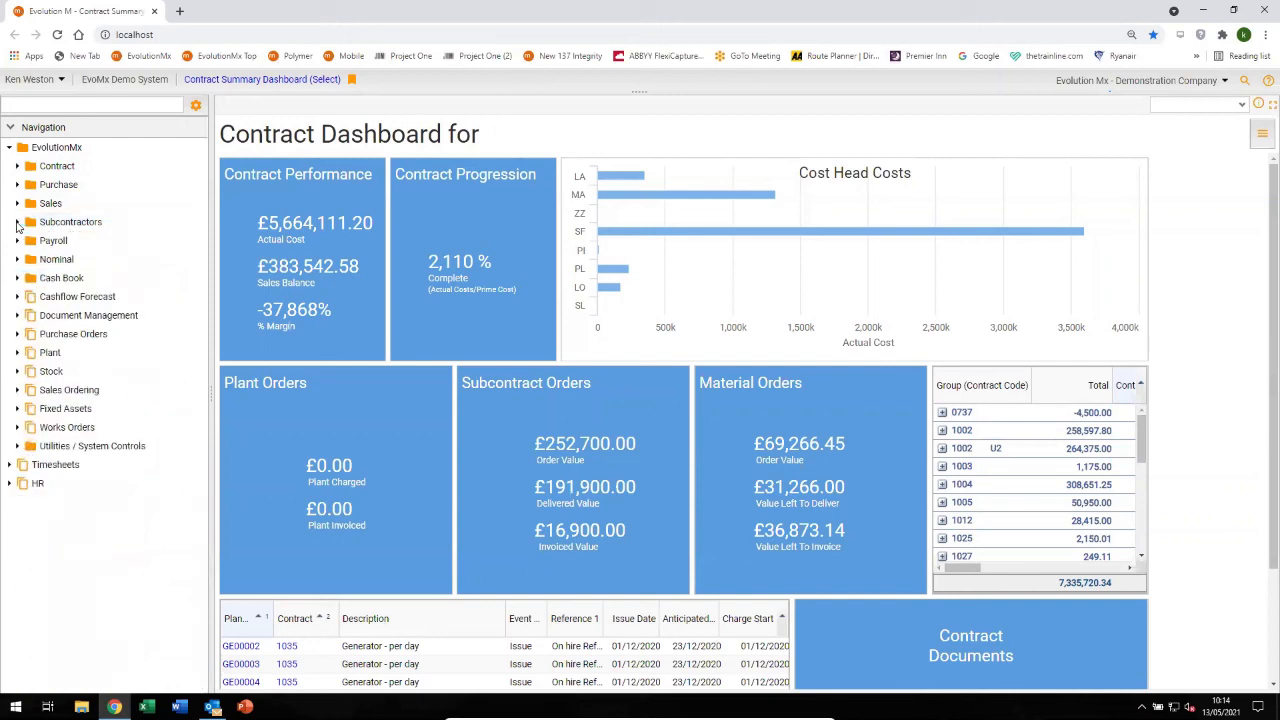
pyautogui.click(17, 222)
pyautogui.click(17, 224)
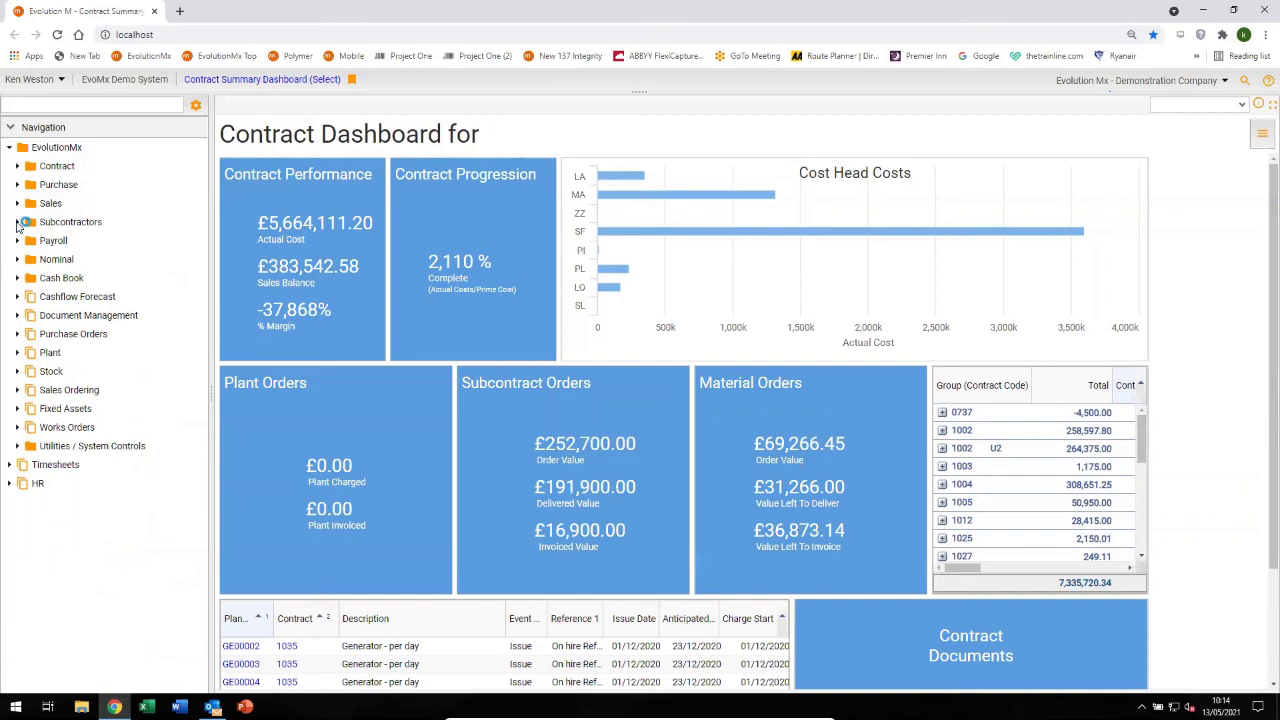